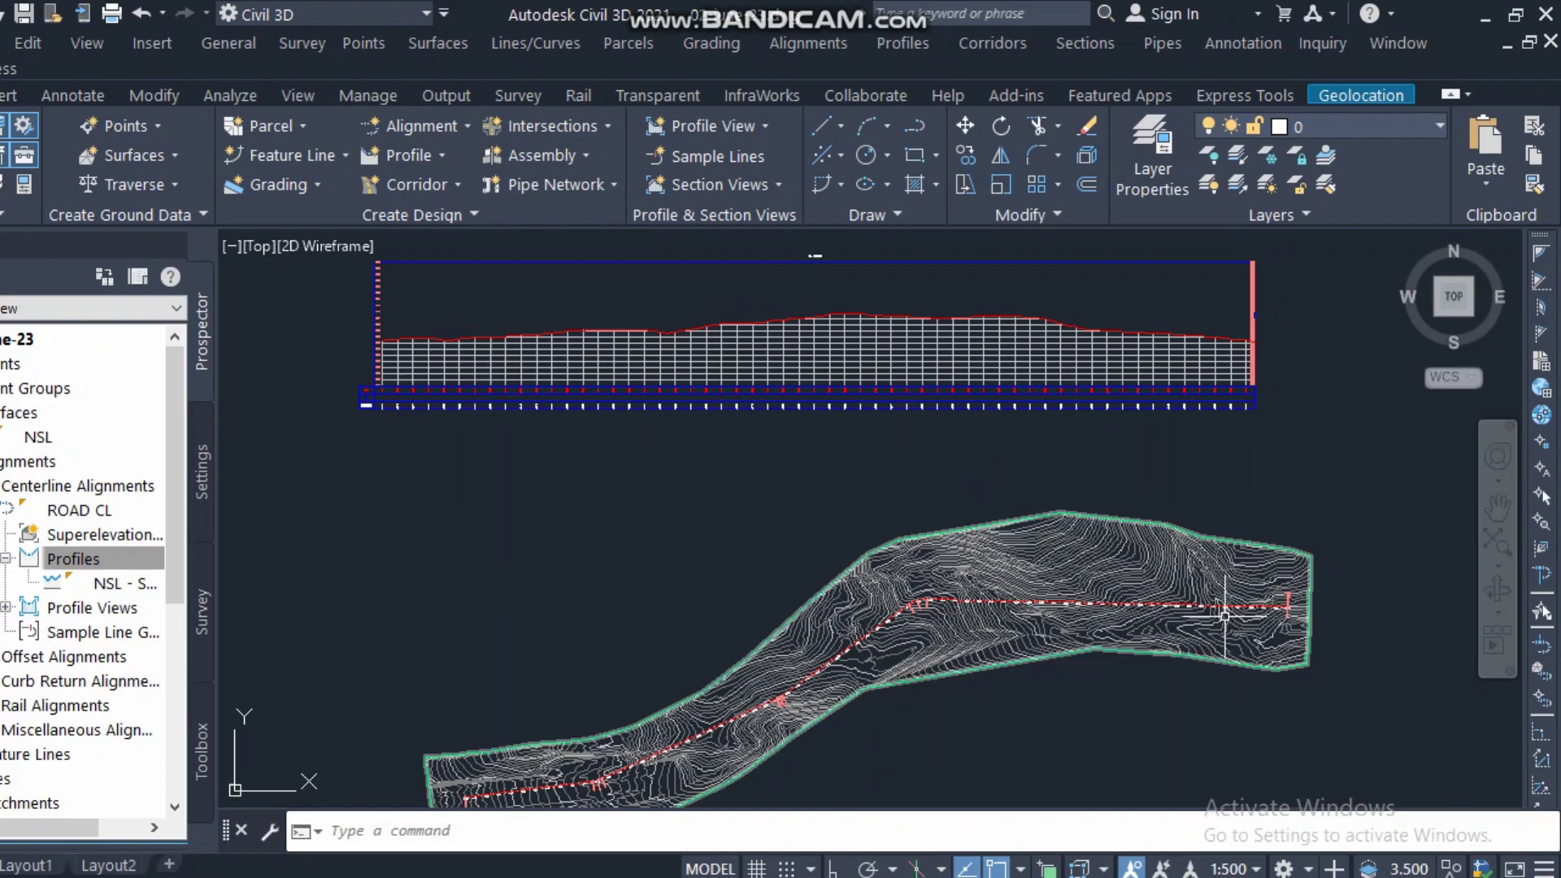
- Examine the ROAD CL alignment and its station labels over the NSL surface contours beside the profile view
{"action": "scroll", "coordinate": [1224, 615], "scroll_direction": "up", "scroll_amount": 5}
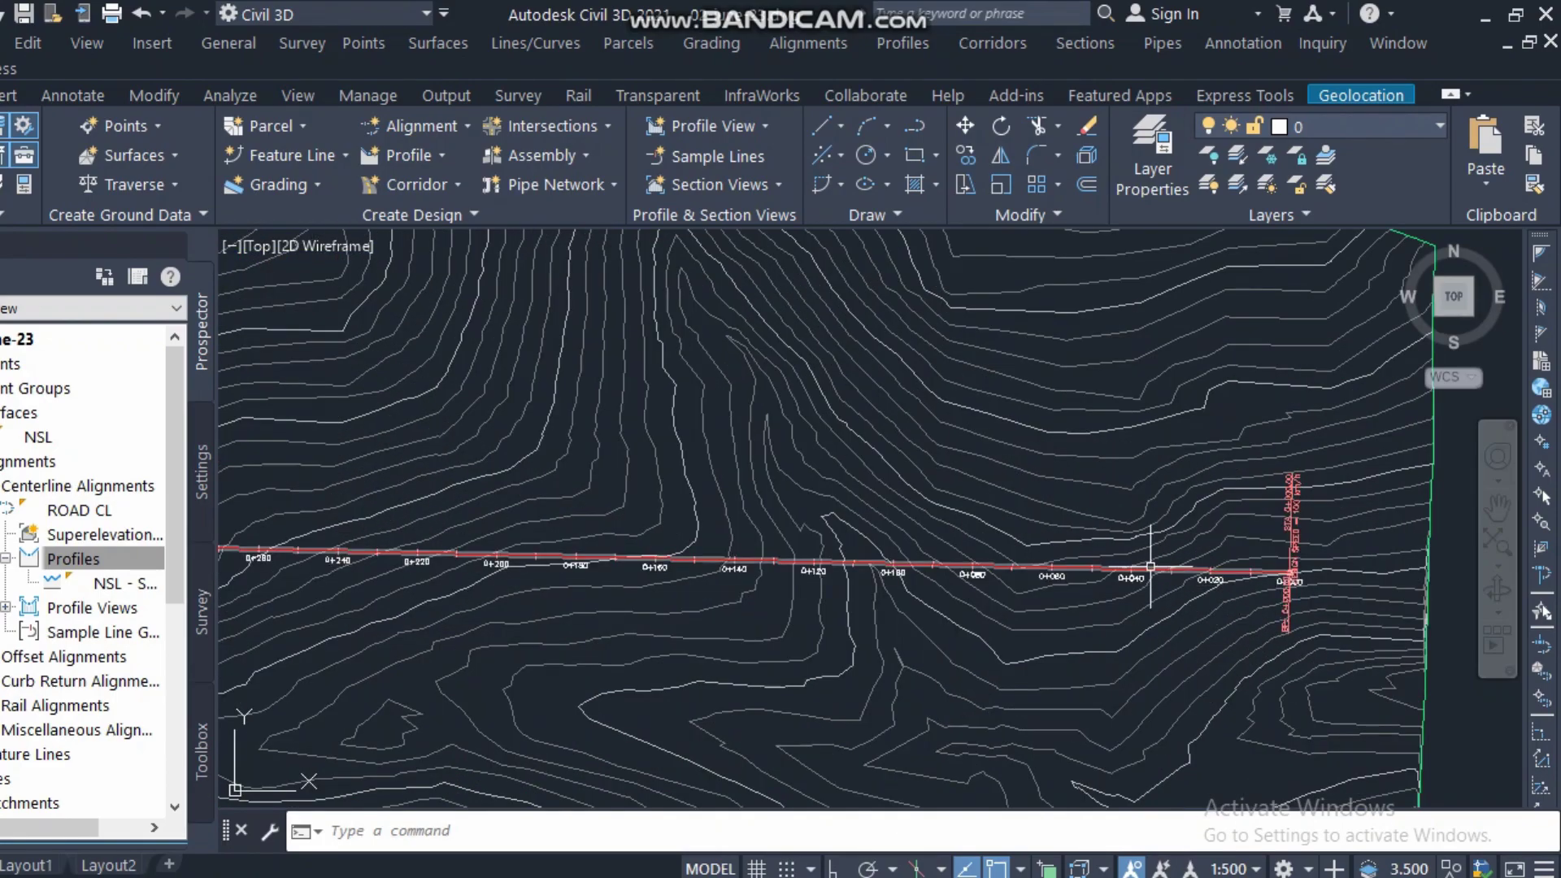
{"action": "scroll", "coordinate": [1150, 569], "scroll_direction": "down", "scroll_amount": 5}
{"action": "mouse_move", "coordinate": [1168, 599]}
{"action": "middle_mouse_down"}
{"action": "mouse_move", "coordinate": [962, 453]}
{"action": "mouse_move", "coordinate": [1195, 645]}
{"action": "mouse_move", "coordinate": [1064, 583]}
{"action": "mouse_move", "coordinate": [1081, 610]}
{"action": "mouse_move", "coordinate": [1139, 613]}
{"action": "mouse_move", "coordinate": [1109, 686]}
{"action": "middle_mouse_up"}
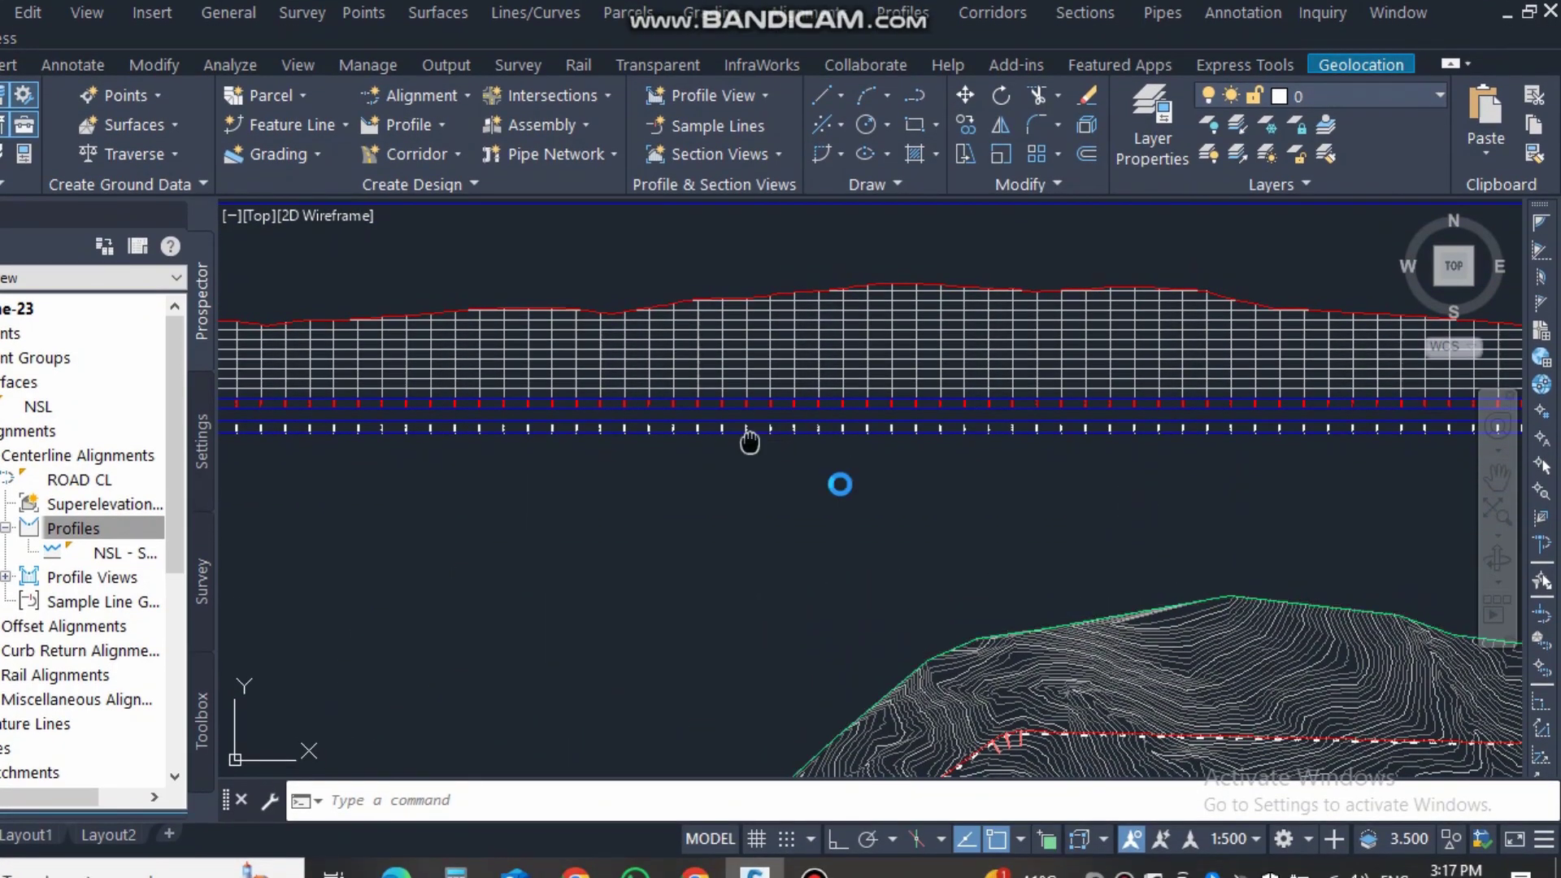
{"action": "scroll", "coordinate": [471, 445], "scroll_direction": "up", "scroll_amount": 5}
{"action": "scroll", "coordinate": [465, 444], "scroll_direction": "down", "scroll_amount": 4}
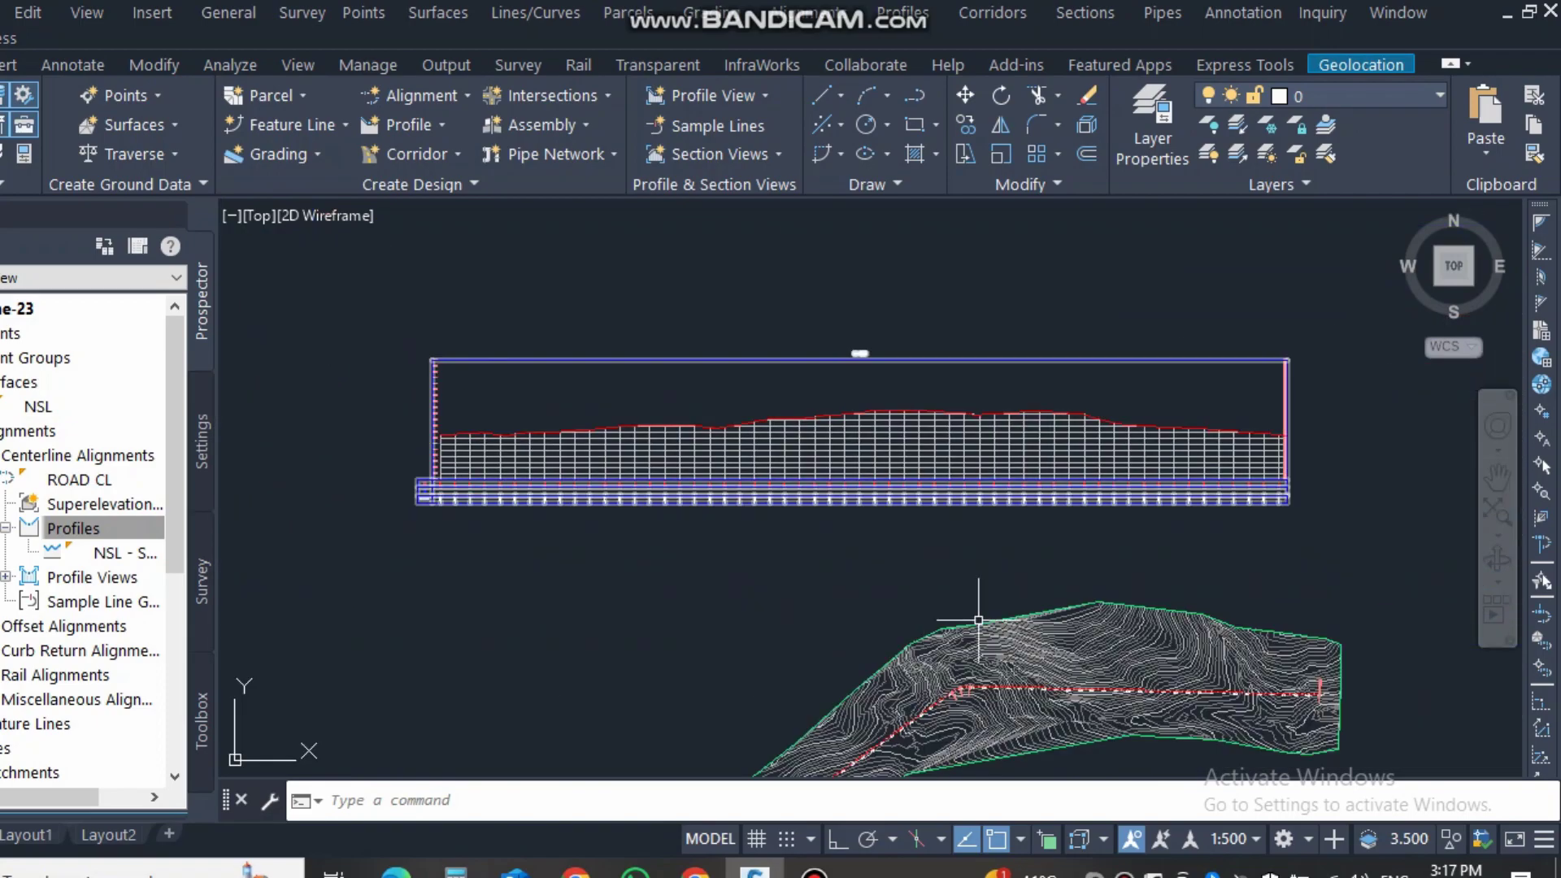
{"action": "scroll", "coordinate": [1152, 569], "scroll_direction": "up", "scroll_amount": 6}
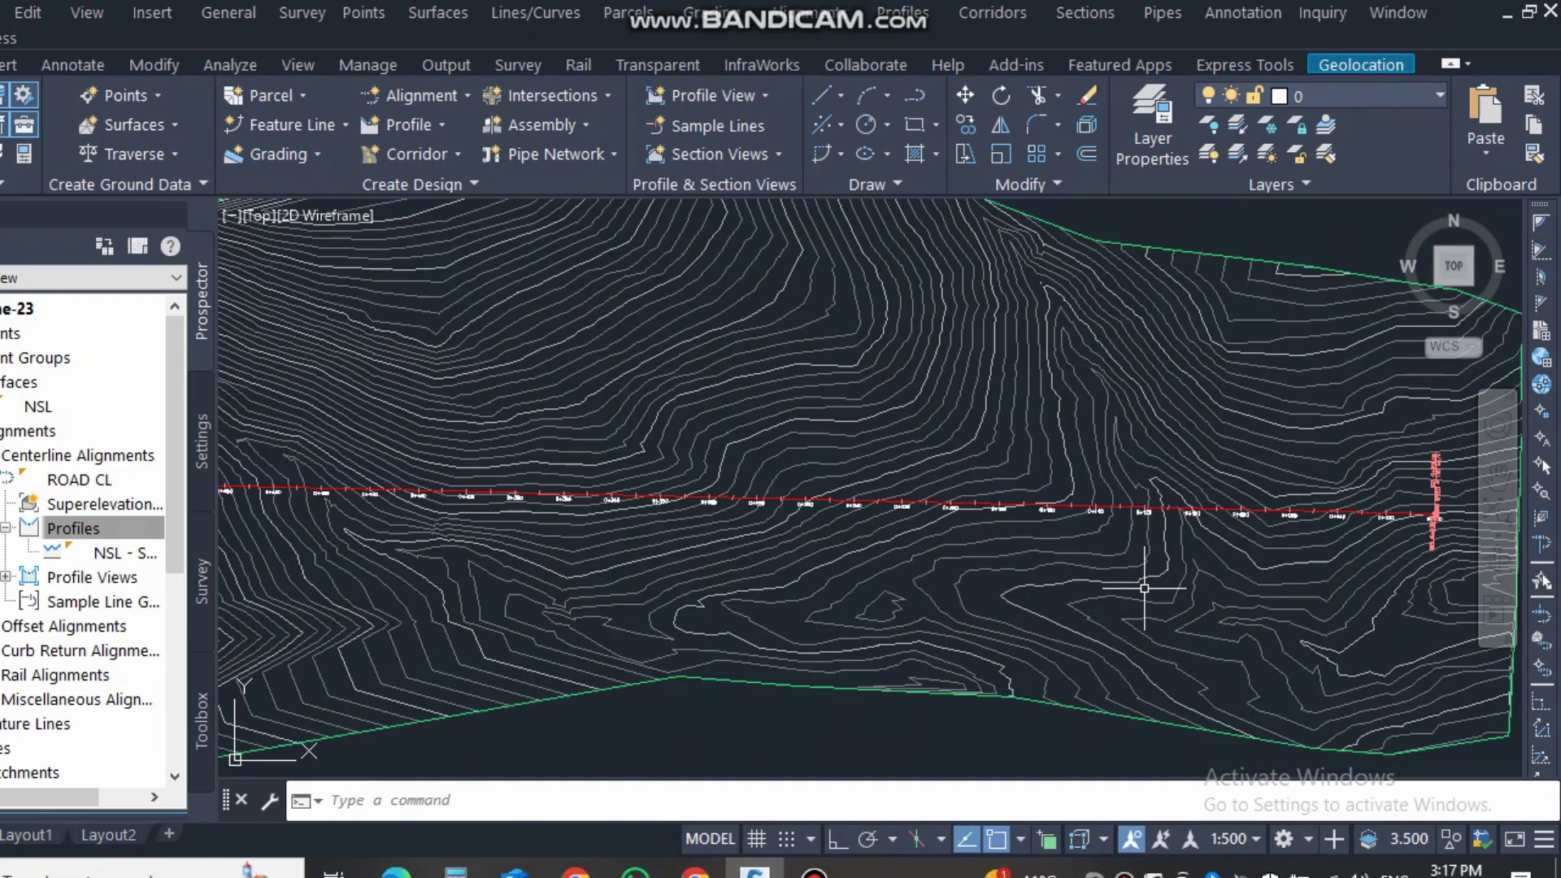
{"action": "scroll", "coordinate": [1150, 590], "scroll_direction": "down", "scroll_amount": 5}
{"action": "middle_click_drag", "start_coordinate": [914, 433], "coordinate": [934, 487]}
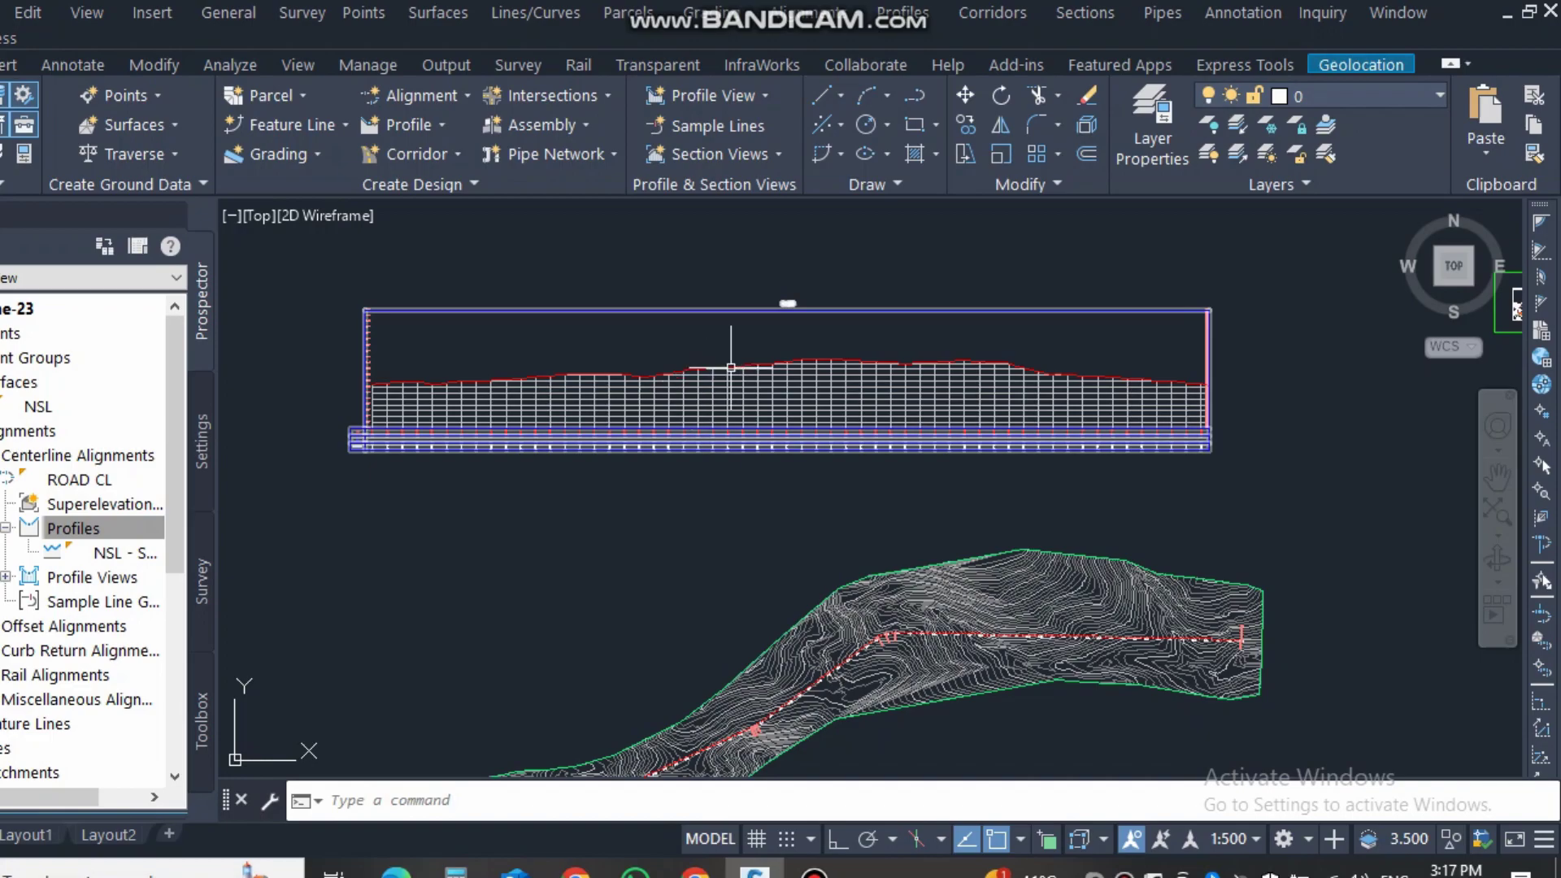
- Inspect the existing ground line along the full length of the ROAD CL profile view
{"action": "scroll", "coordinate": [727, 358], "scroll_direction": "up", "scroll_amount": 2}
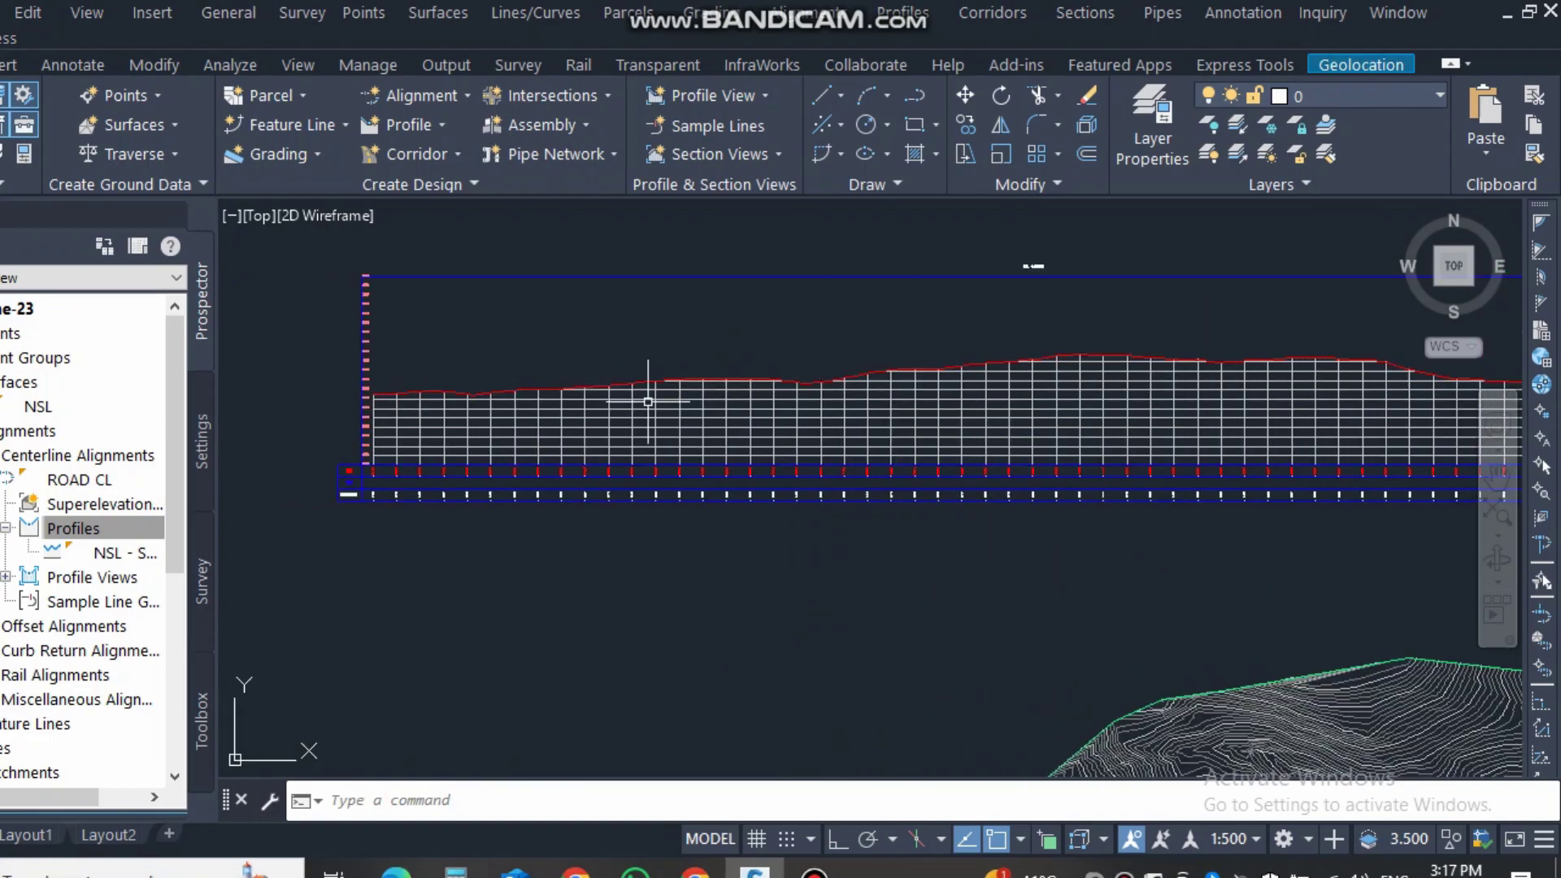
{"action": "scroll", "coordinate": [648, 393], "scroll_direction": "up", "scroll_amount": 3}
{"action": "middle_click_drag", "start_coordinate": [687, 404], "coordinate": [731, 358]}
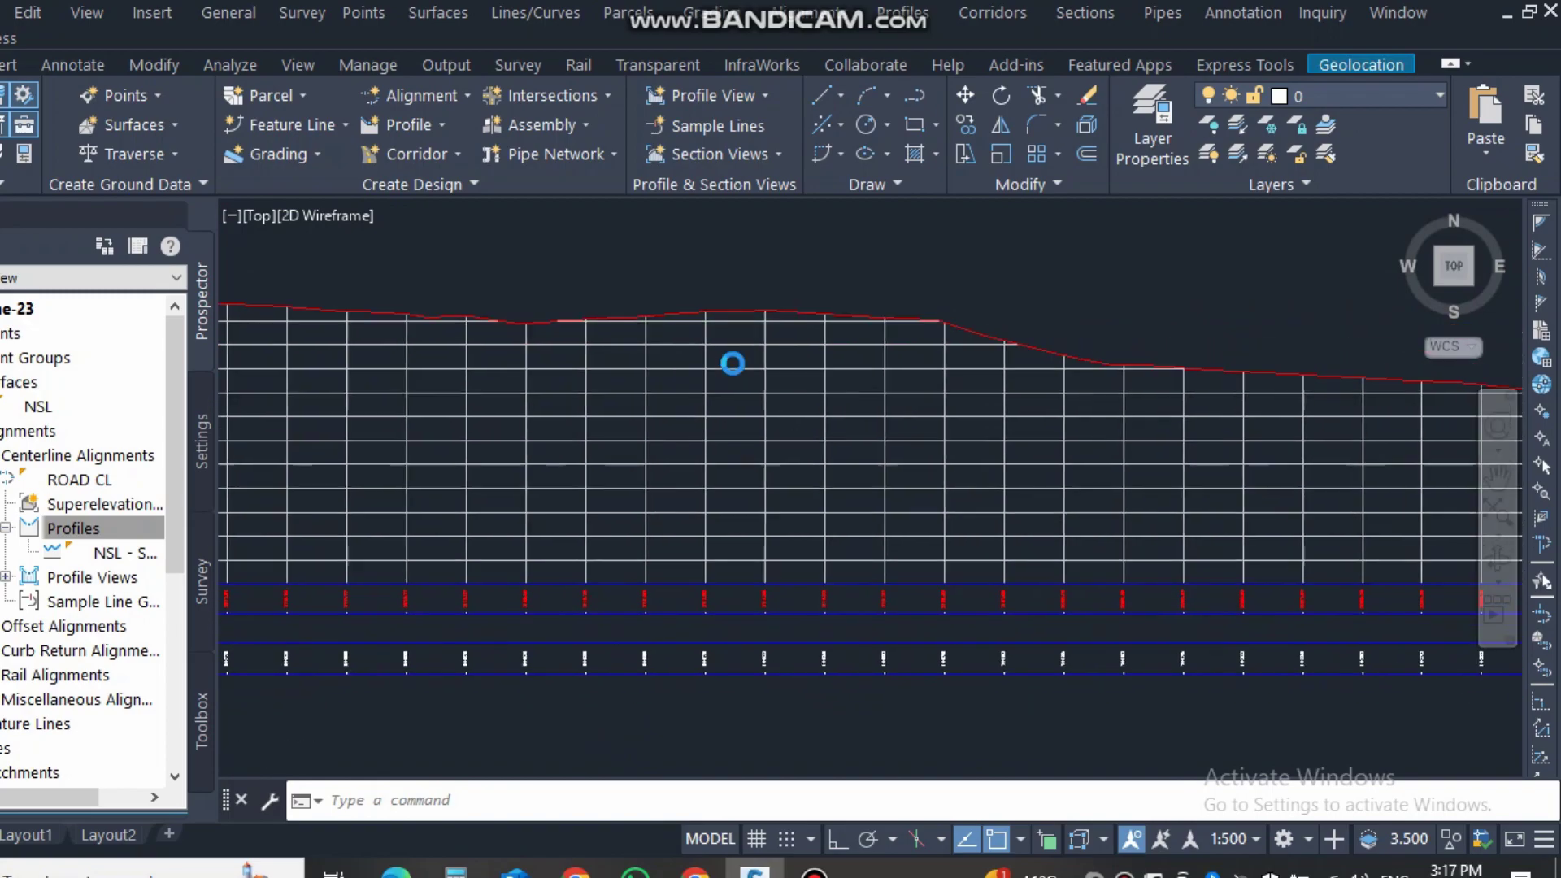
{"action": "middle_click_drag", "start_coordinate": [1035, 404], "coordinate": [777, 419]}
{"action": "middle_click_drag", "start_coordinate": [992, 414], "coordinate": [937, 401]}
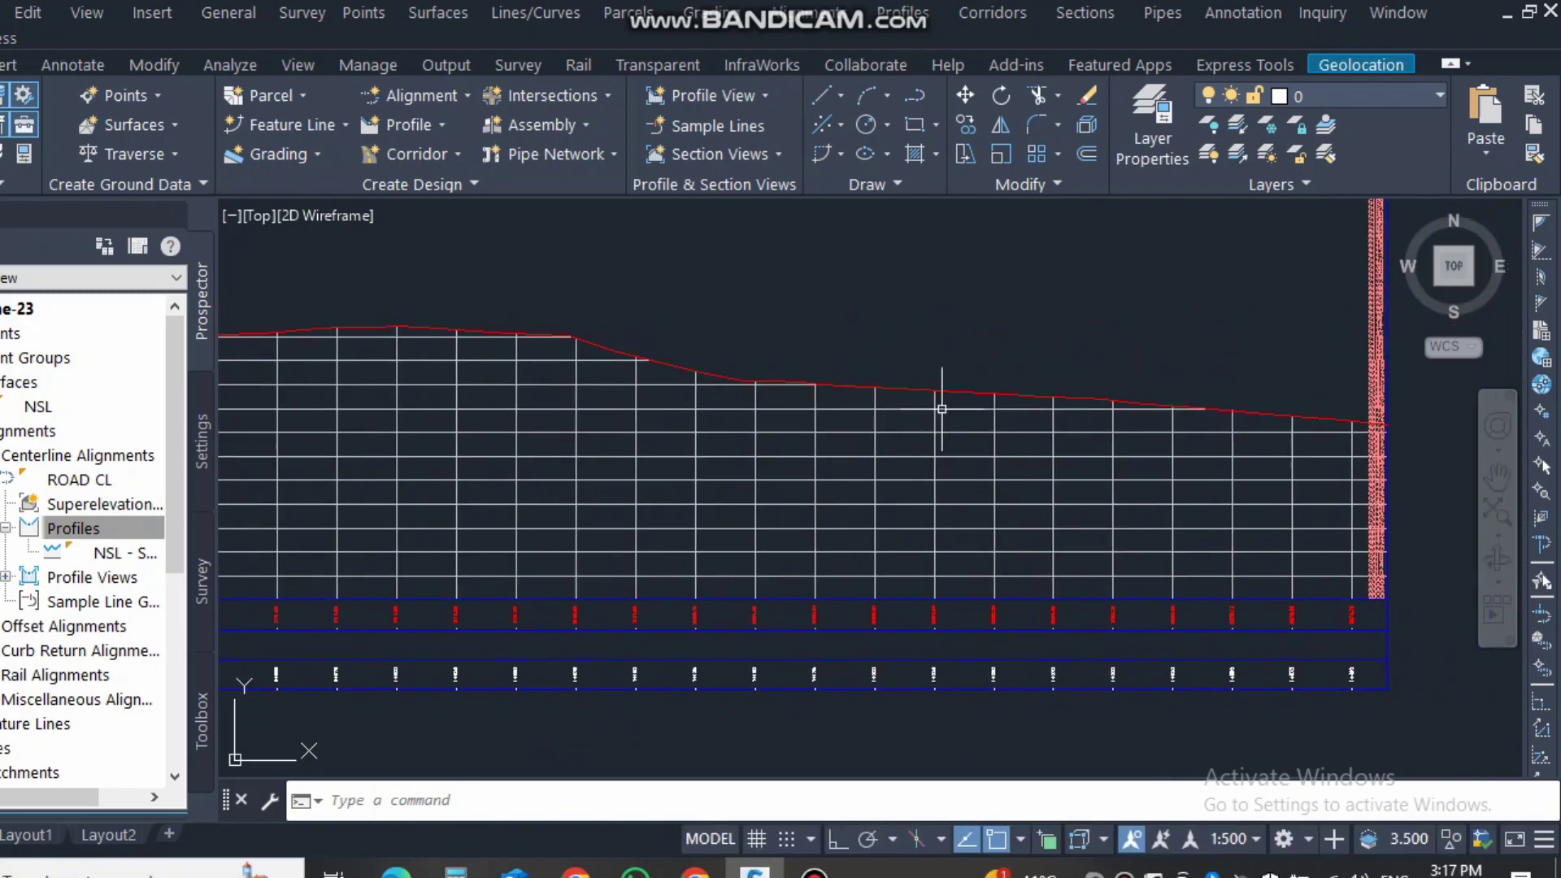
{"action": "scroll", "coordinate": [1164, 402], "scroll_direction": "down", "scroll_amount": 4}
{"action": "scroll", "coordinate": [1154, 402], "scroll_direction": "down", "scroll_amount": 1}
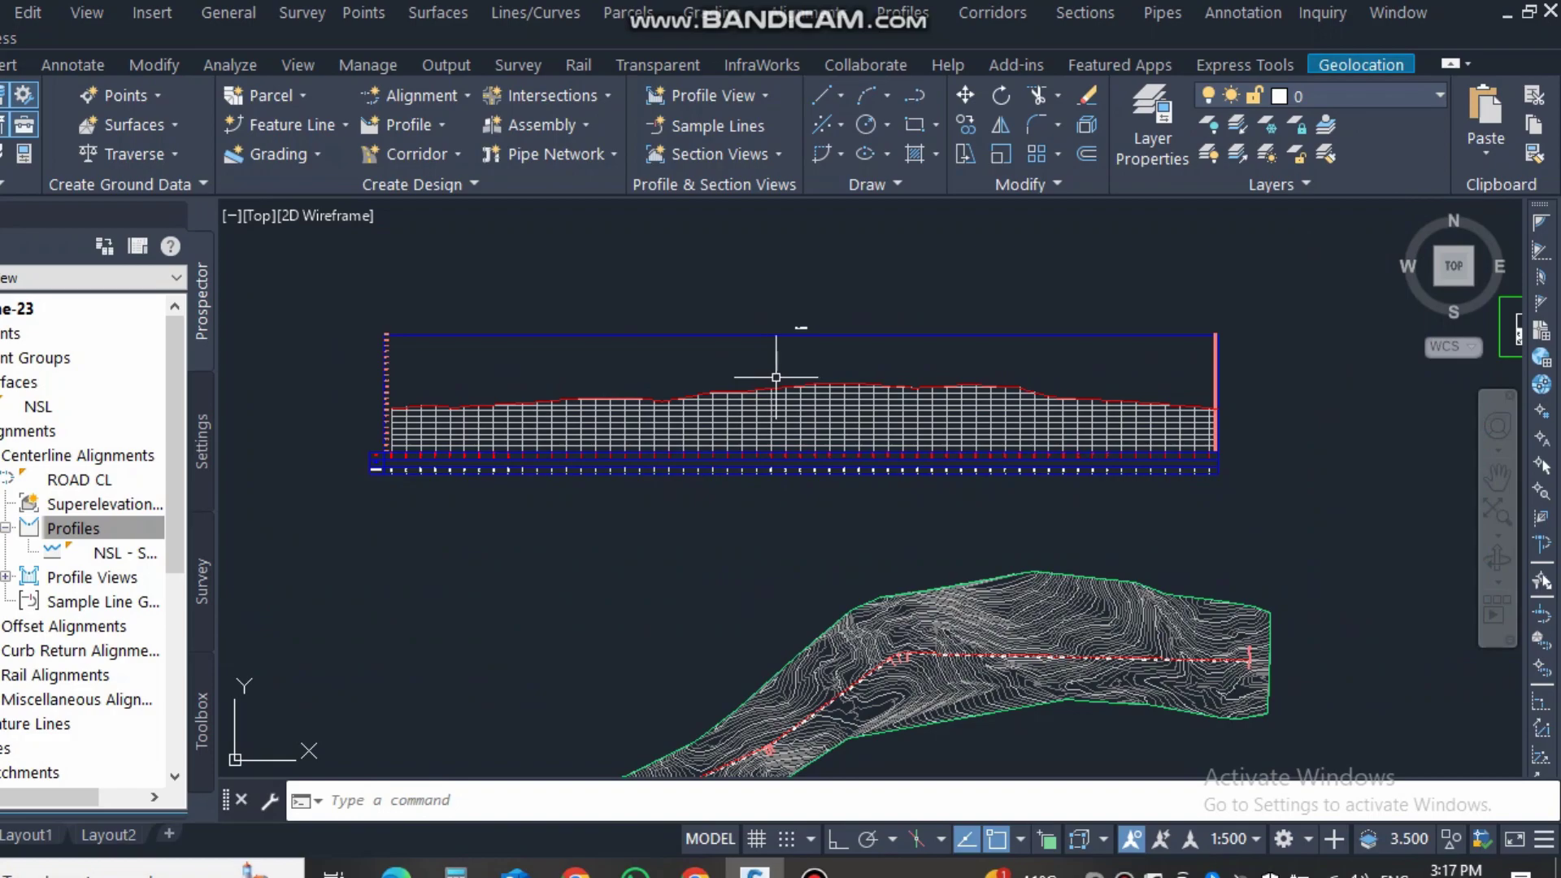
{"action": "scroll", "coordinate": [576, 374], "scroll_direction": "up", "scroll_amount": 2}
{"action": "mouse_move", "coordinate": [592, 389]}
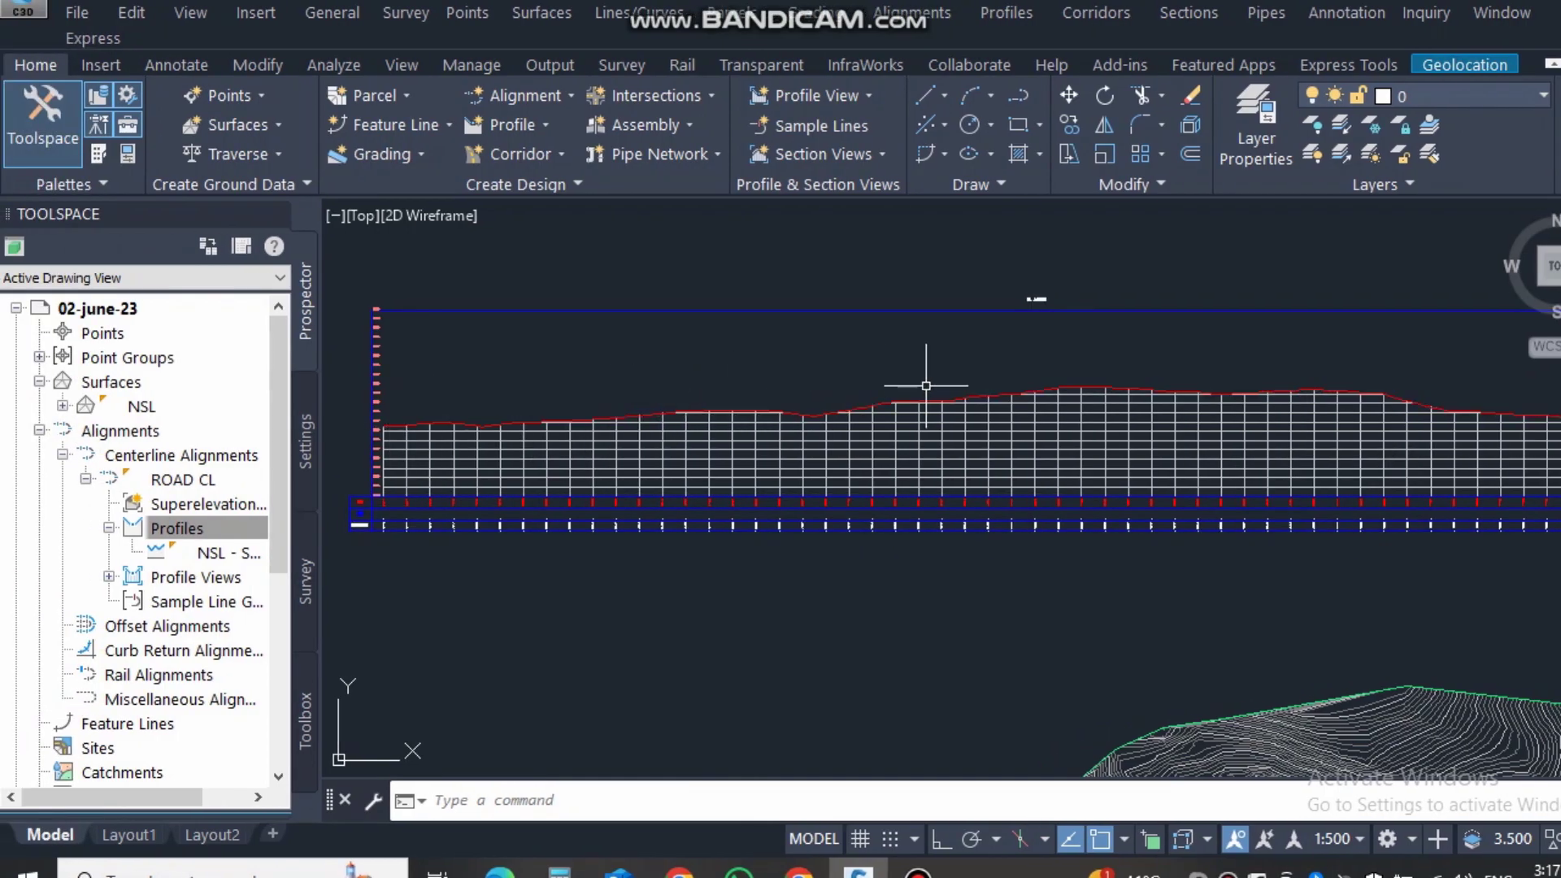
{"action": "mouse_move", "coordinate": [1056, 377]}
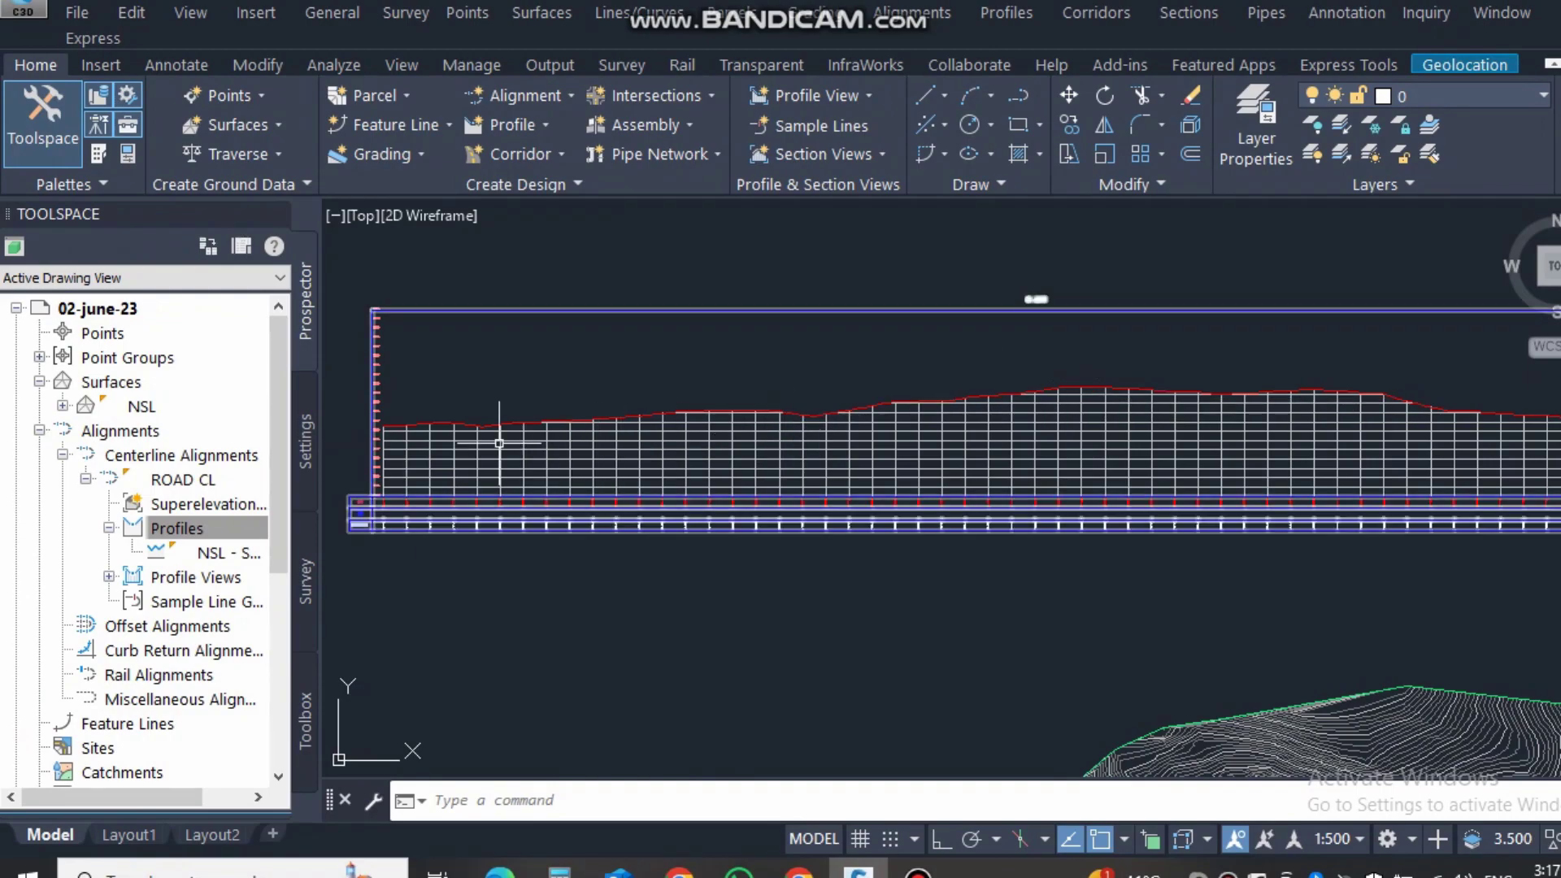
{"action": "scroll", "coordinate": [504, 441], "scroll_direction": "up", "scroll_amount": 3}
{"action": "scroll", "coordinate": [773, 491], "scroll_direction": "down", "scroll_amount": 2}
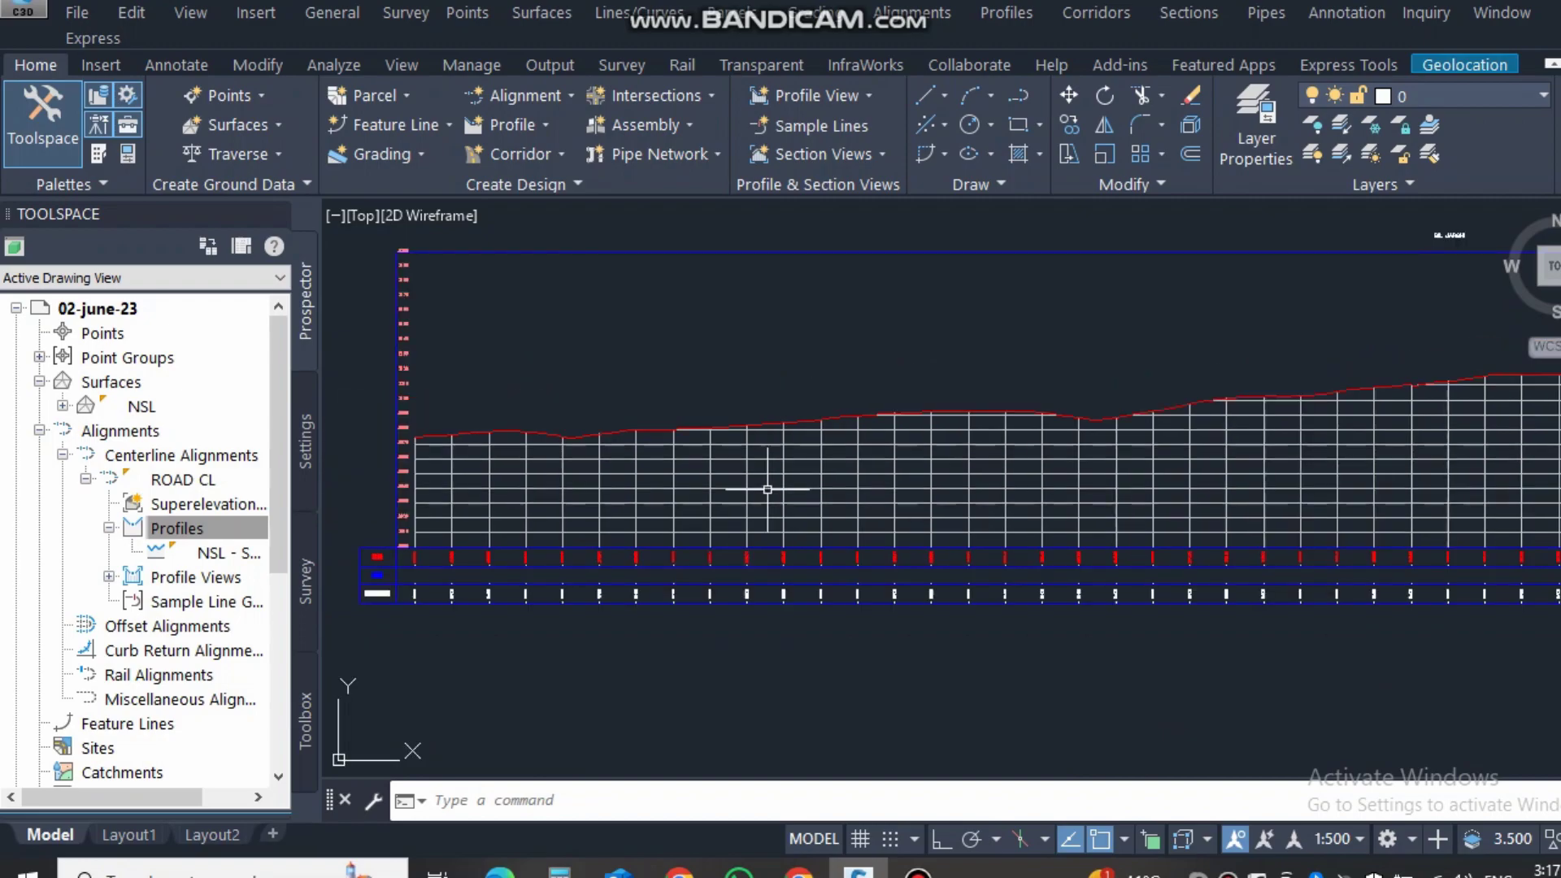
{"action": "scroll", "coordinate": [878, 455], "scroll_direction": "down", "scroll_amount": 3}
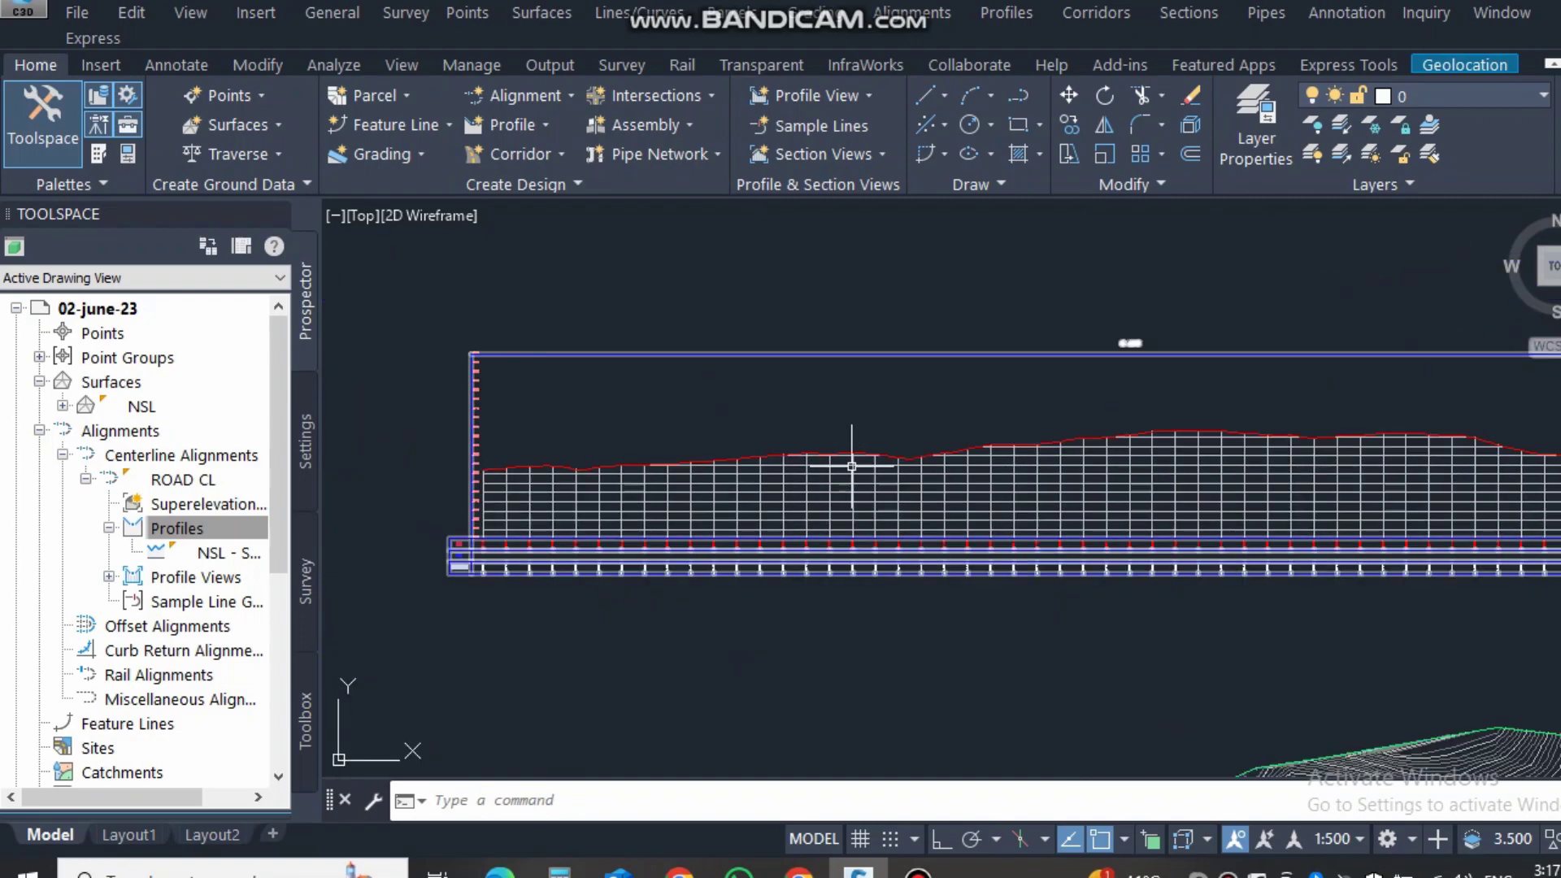
{"action": "middle_click_drag", "start_coordinate": [855, 465], "coordinate": [769, 483]}
{"action": "mouse_move", "coordinate": [769, 482]}
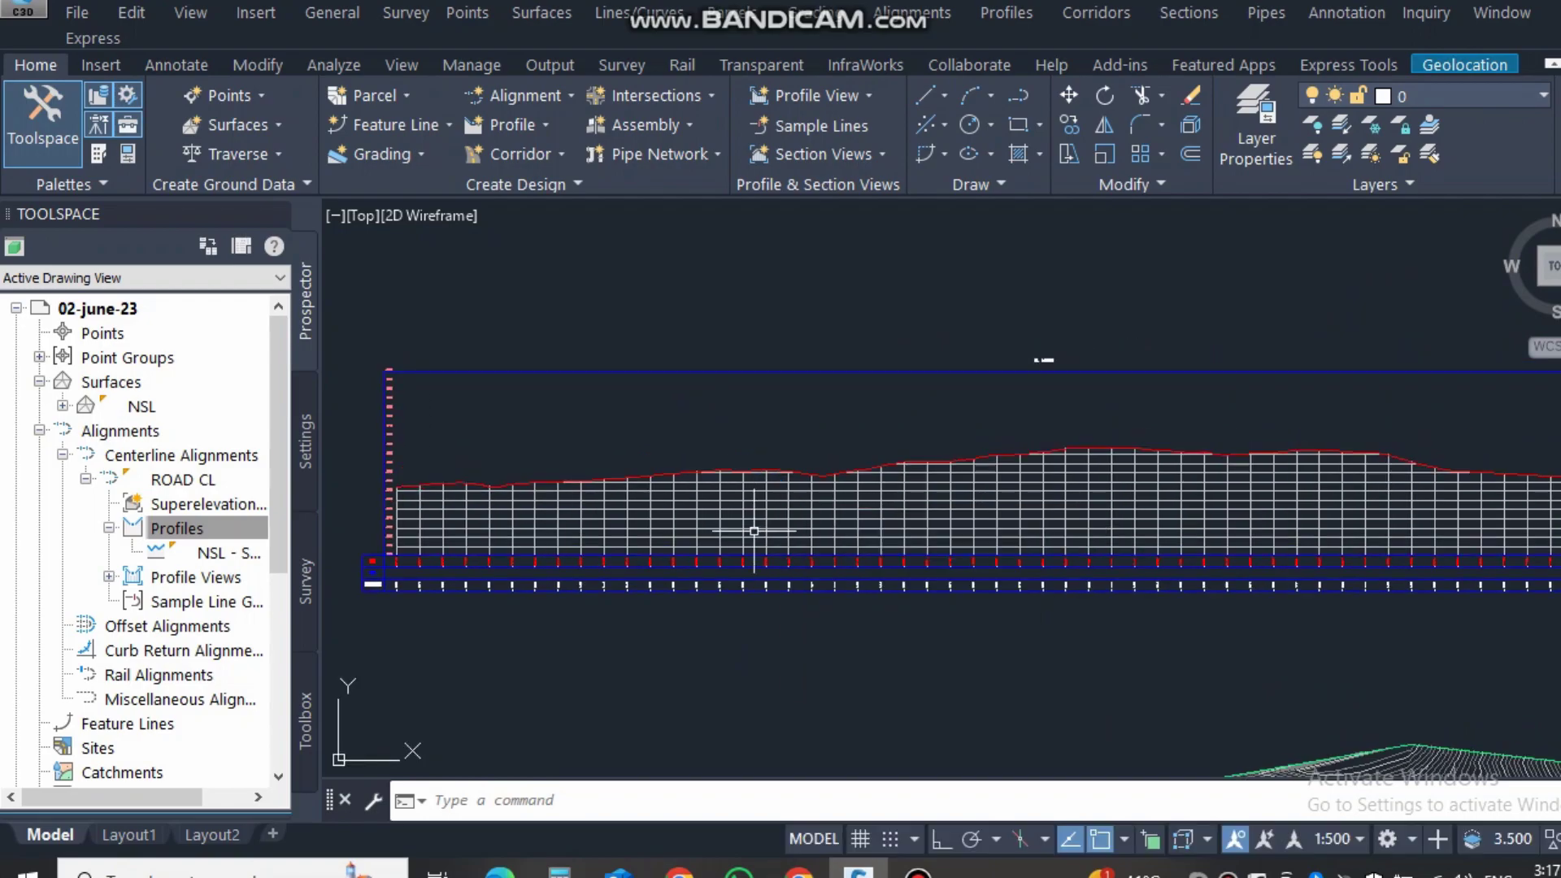
{"action": "left_click", "coordinate": [781, 507]}
{"action": "left_click", "coordinate": [769, 508]}
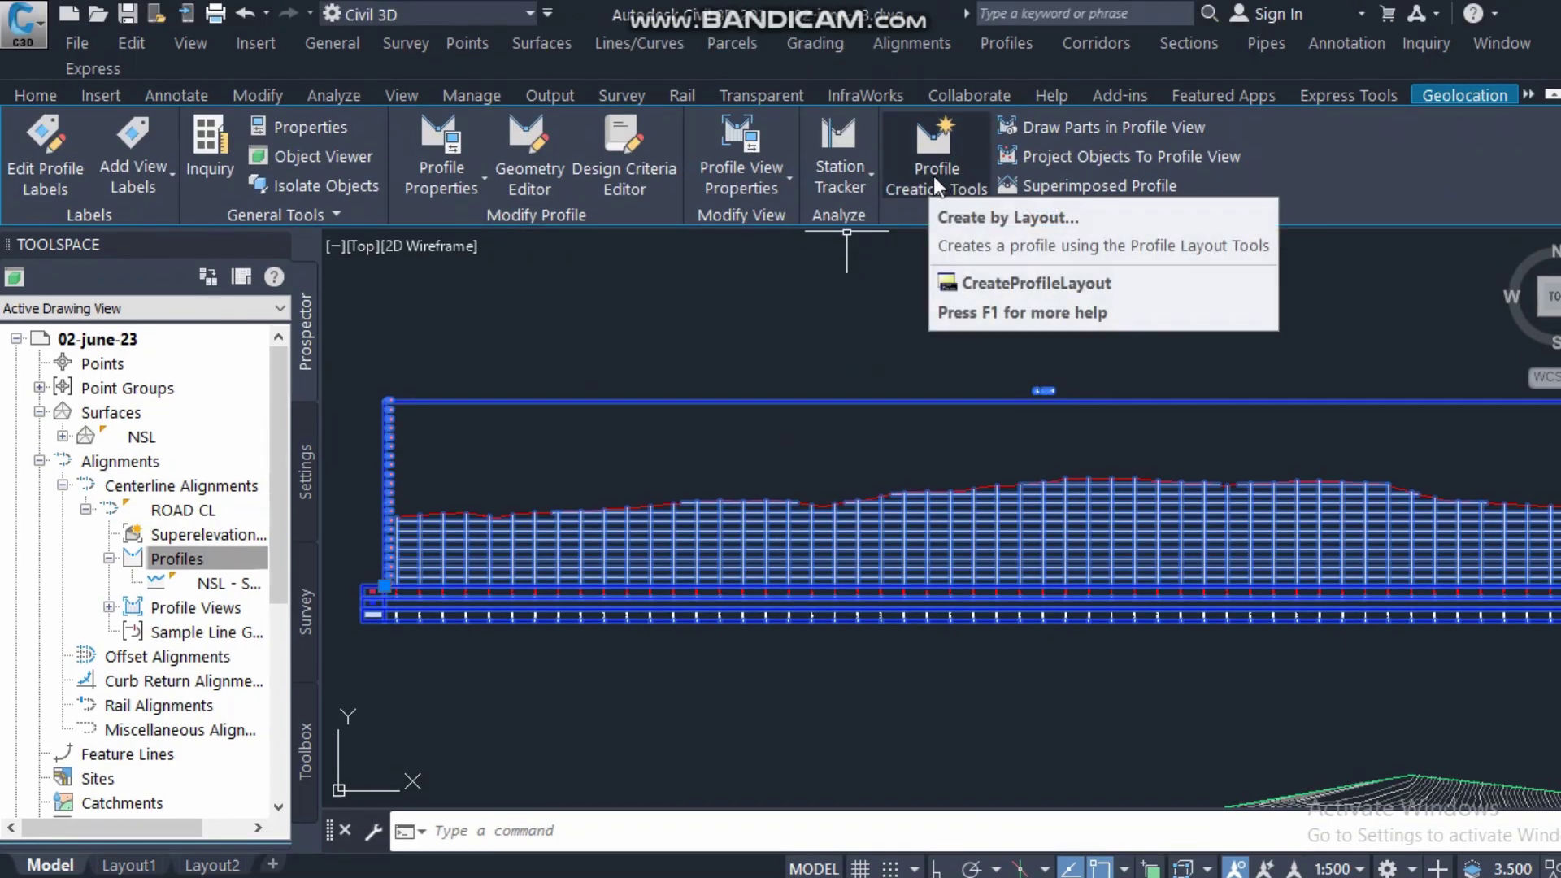
{"action": "key", "text": "Escape"}
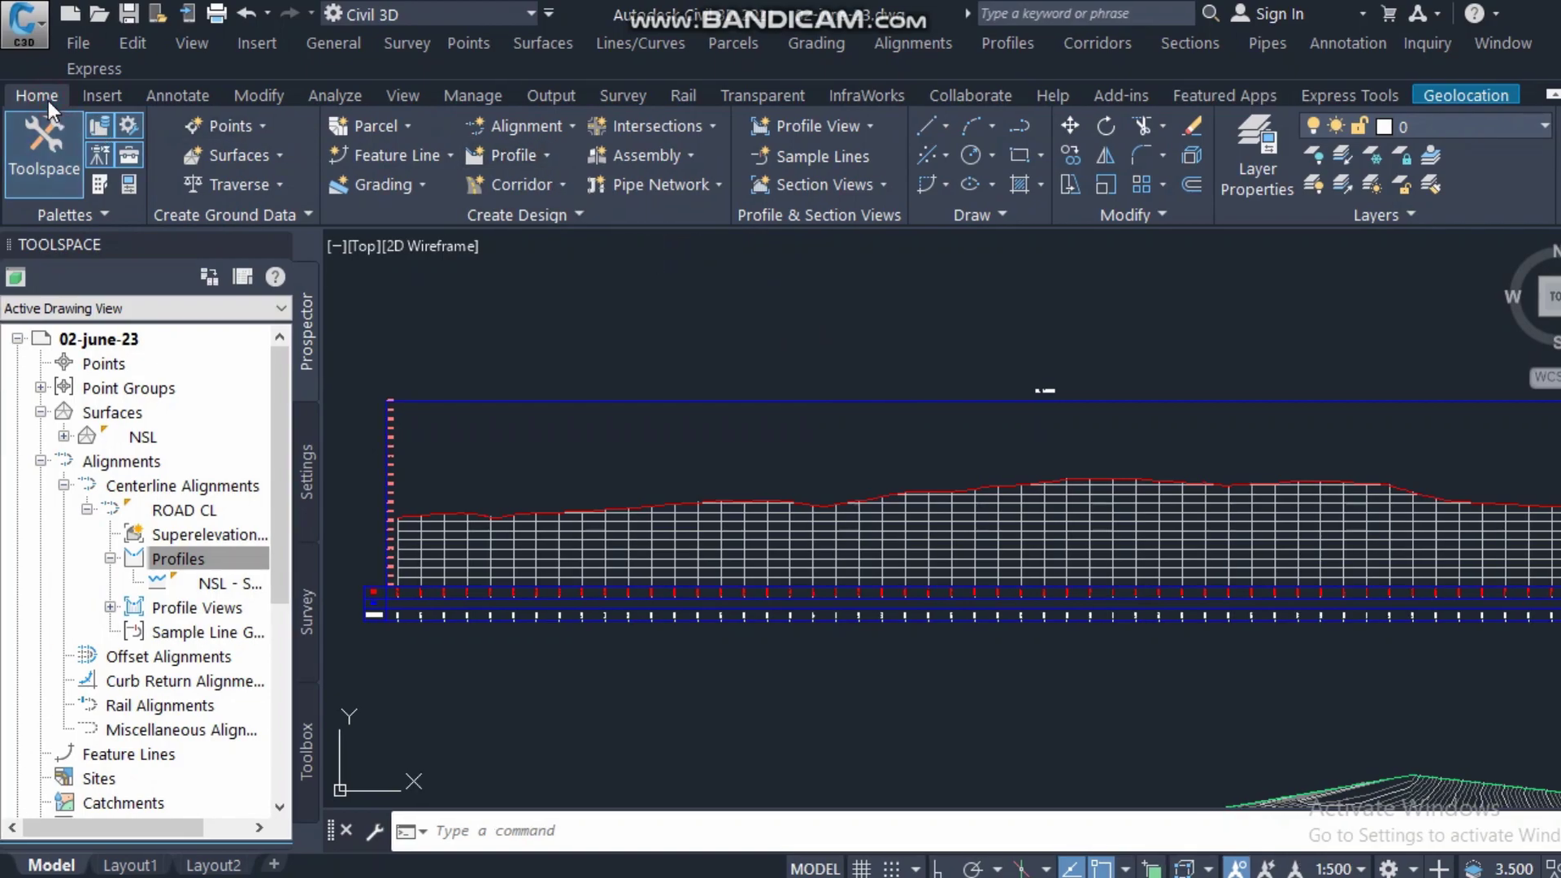
- Start a new layout profile with Profile Creation Tools on the ROAD CL profile view and name it "road design profile"
{"action": "left_click", "coordinate": [526, 157]}
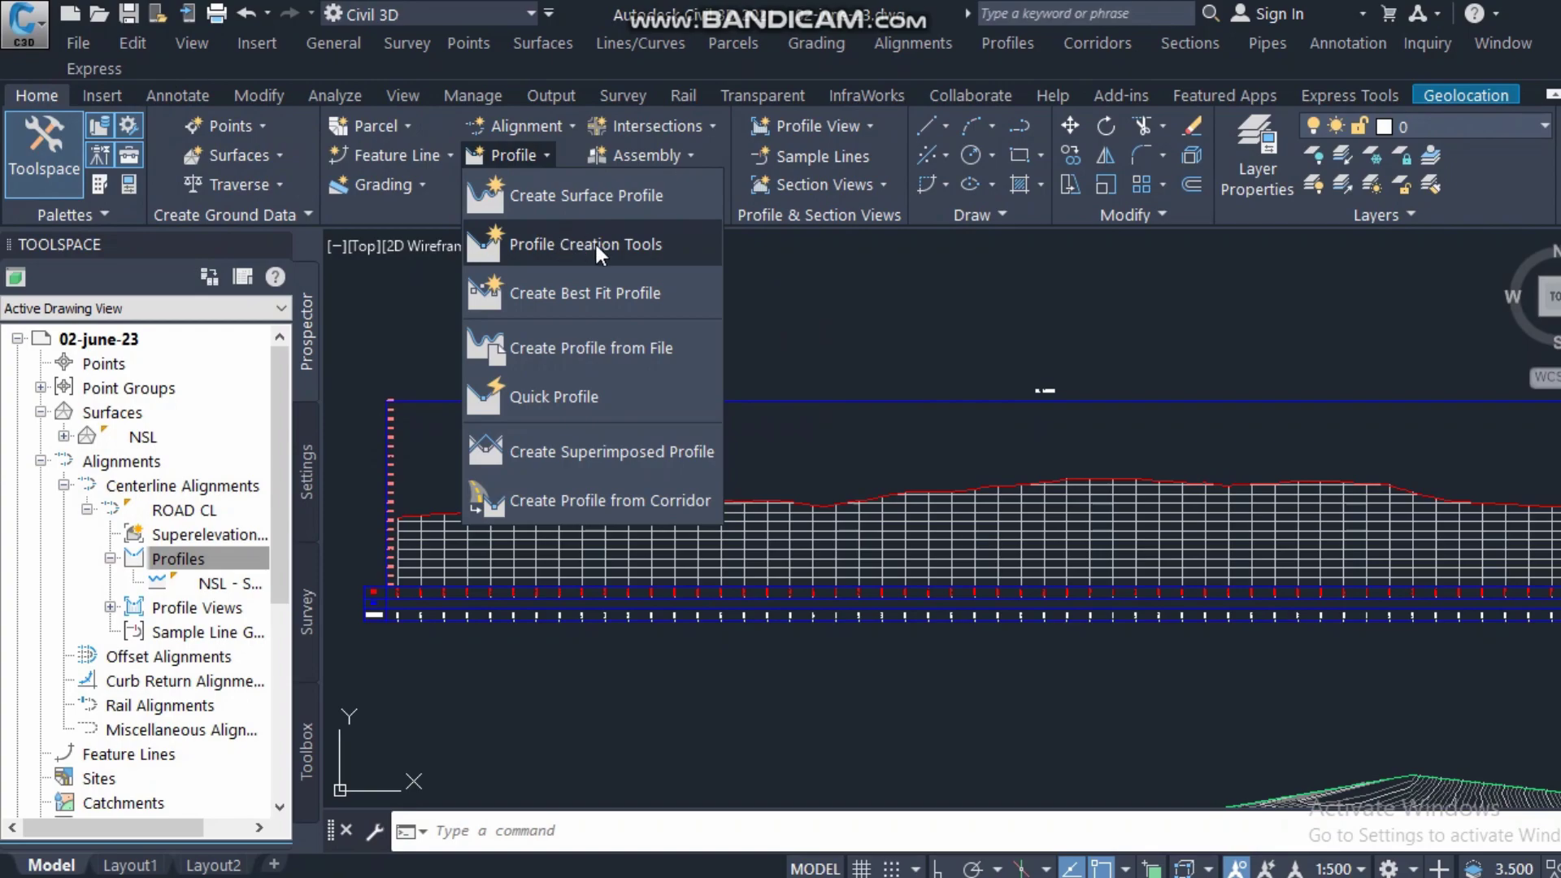
{"action": "left_click", "coordinate": [567, 242]}
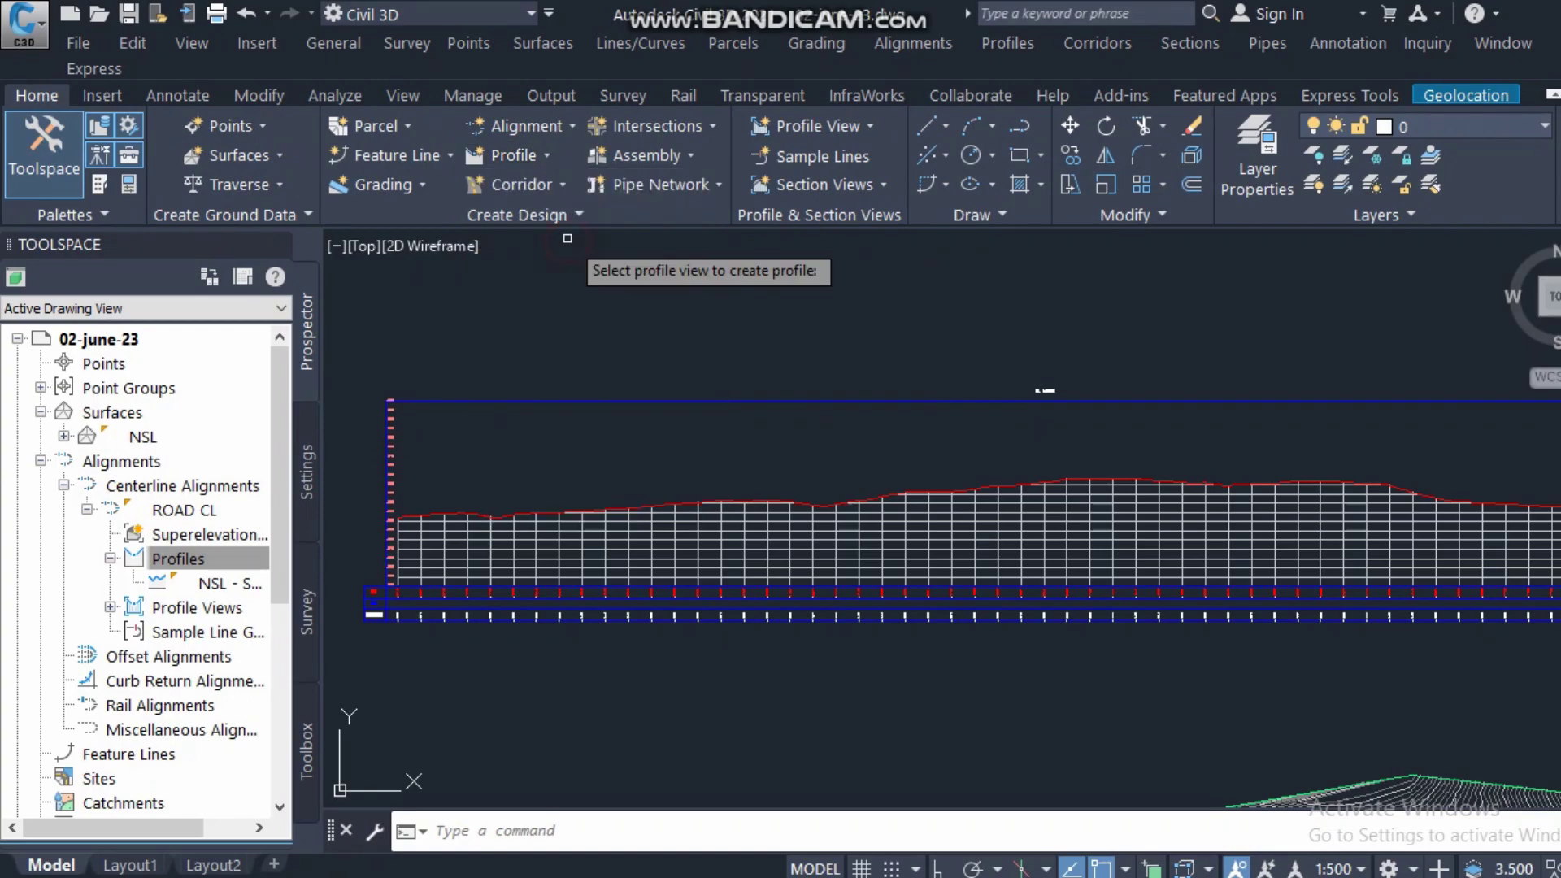
{"action": "left_click", "coordinate": [864, 513]}
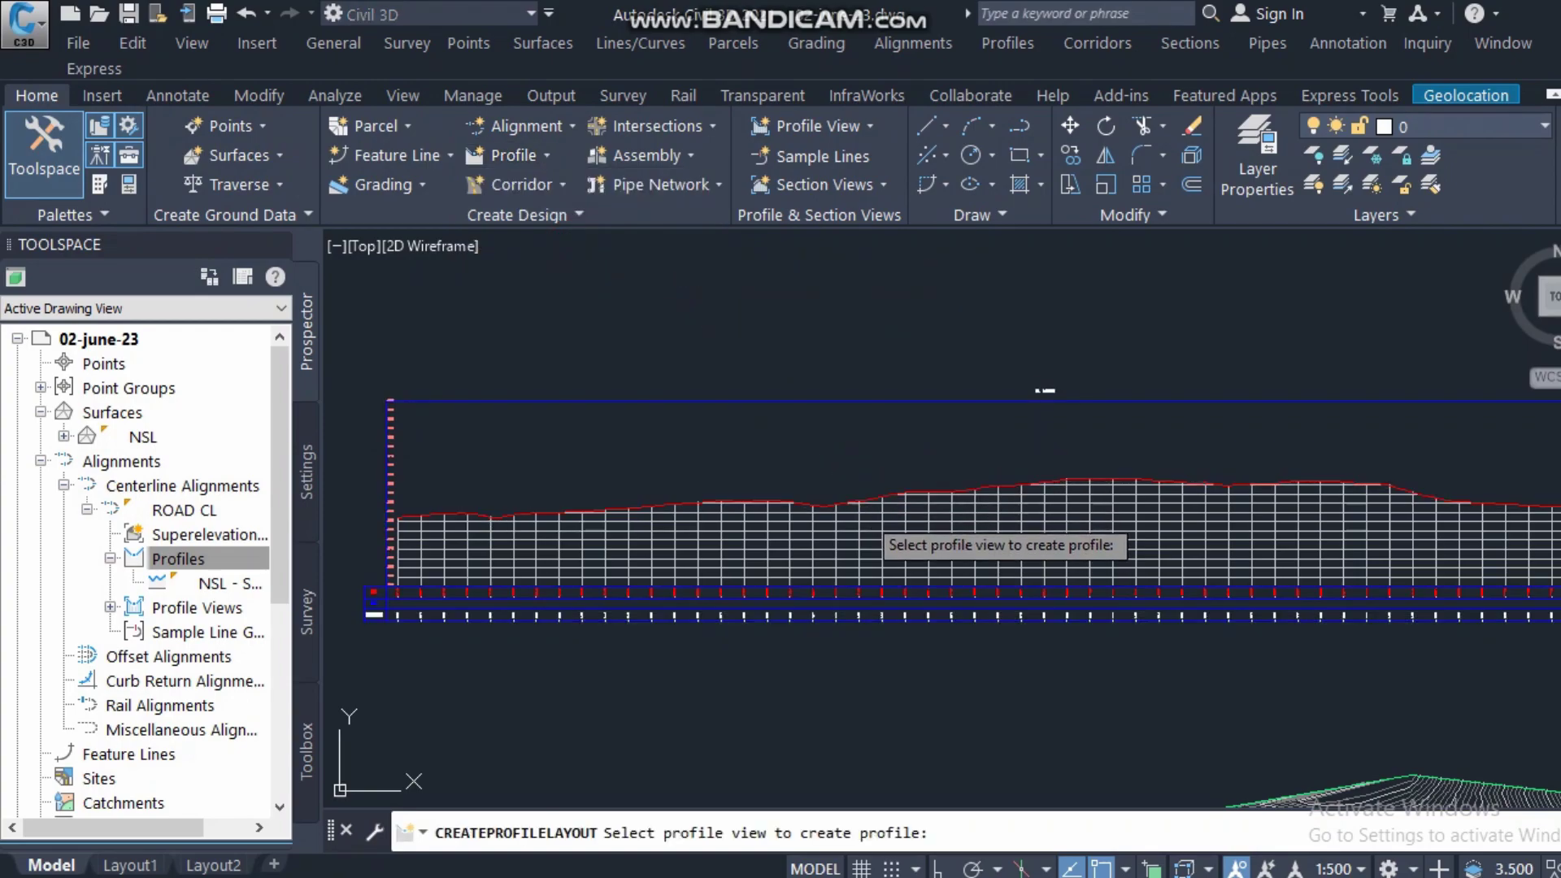
{"action": "left_click_drag", "start_coordinate": [401, 138], "coordinate": [97, 140]}
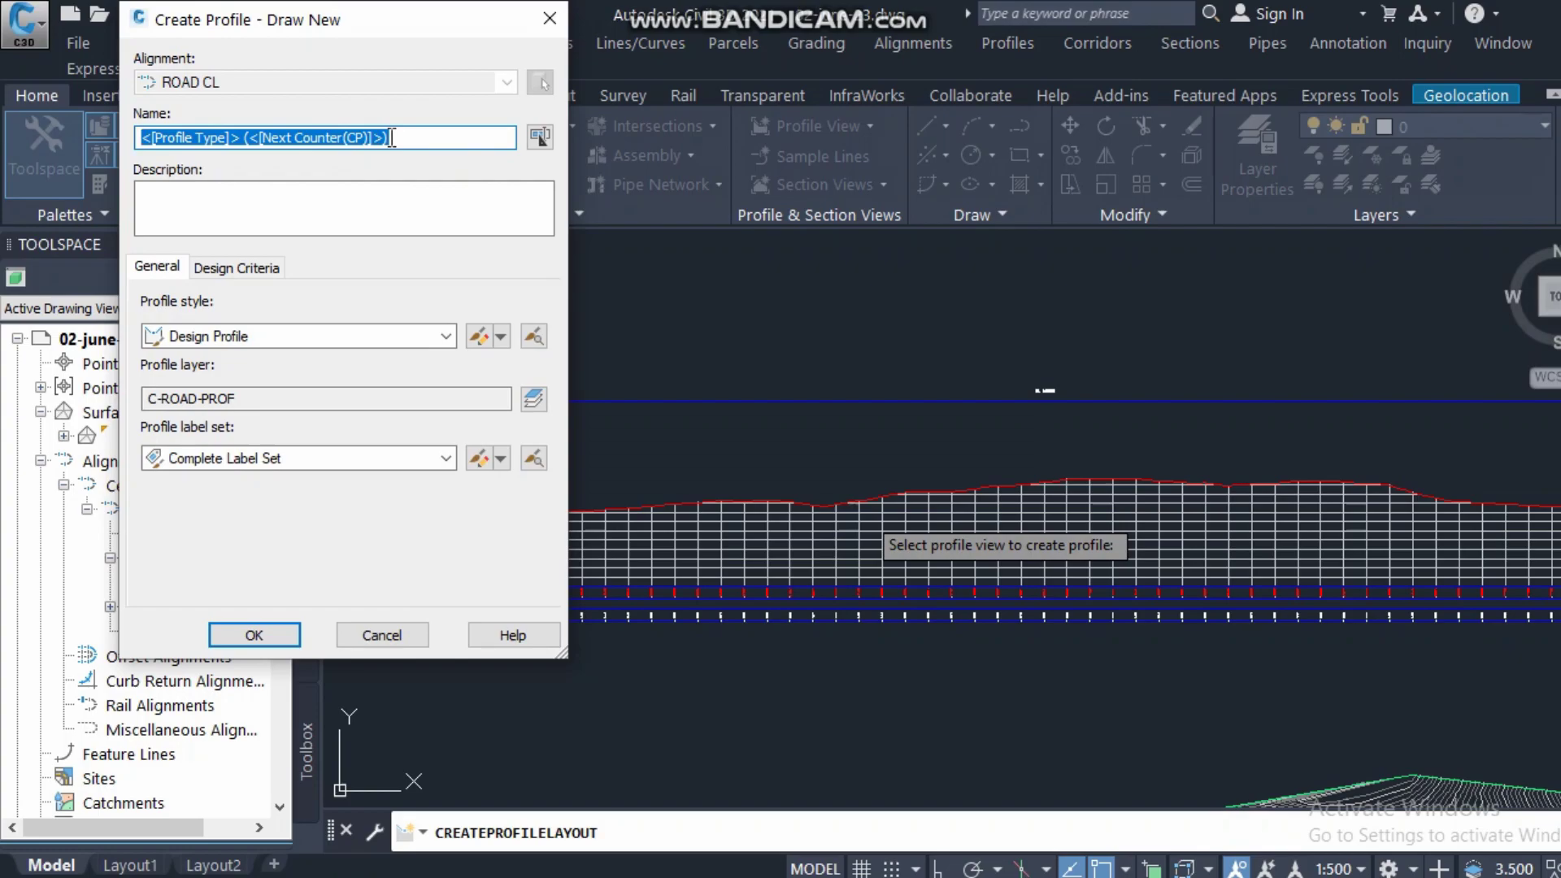
{"action": "type", "text": "d"}
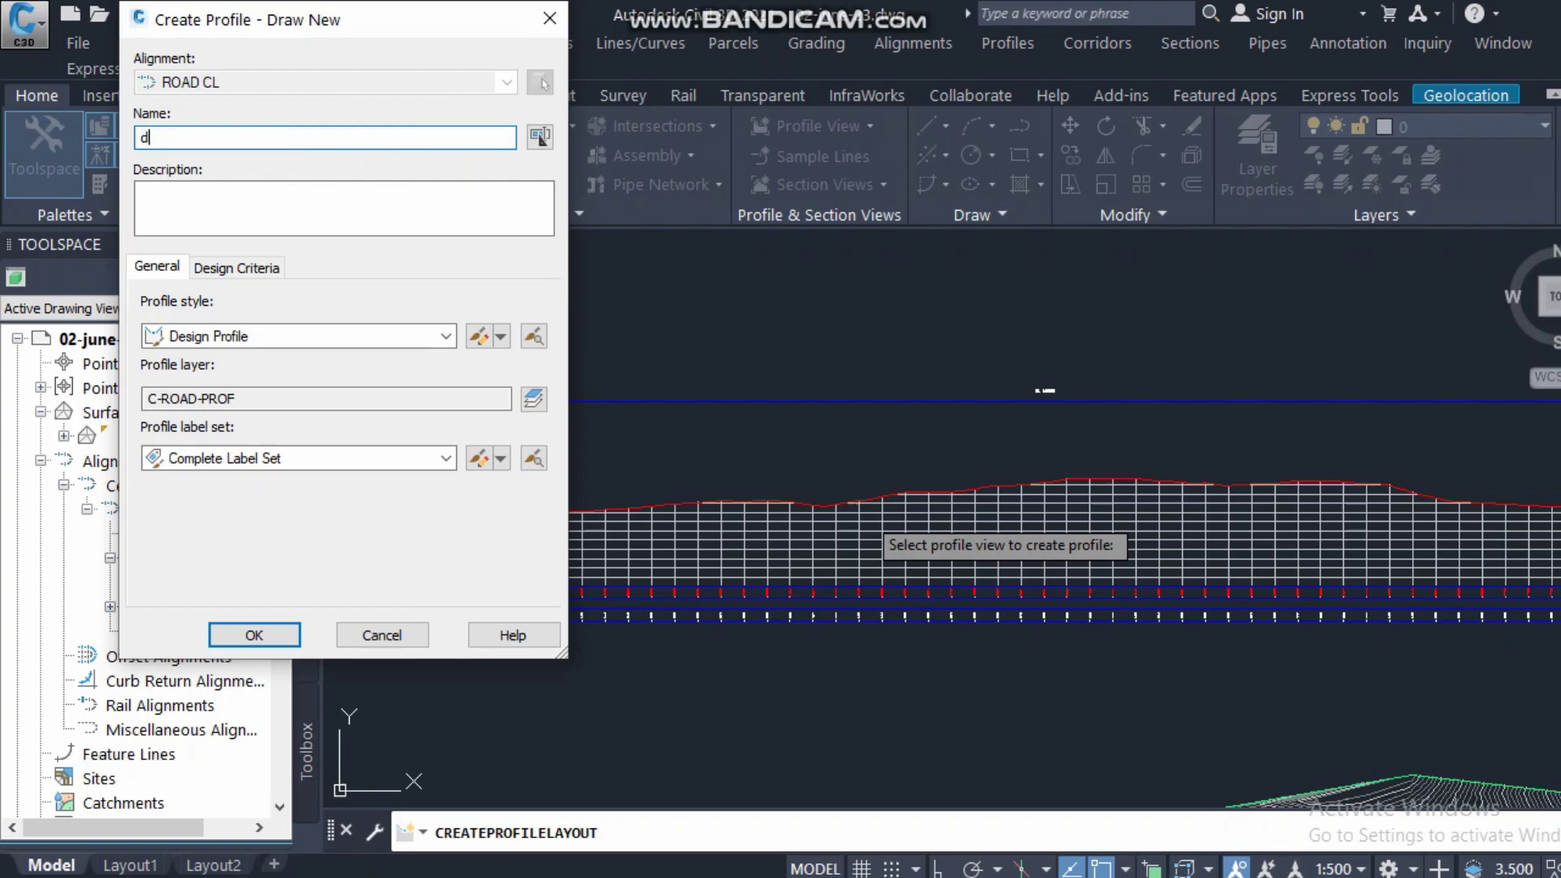
{"action": "type", "text": "eroad design profile"}
- Choose Design Profile as the profile style for the new profile
{"action": "left_click", "coordinate": [439, 336]}
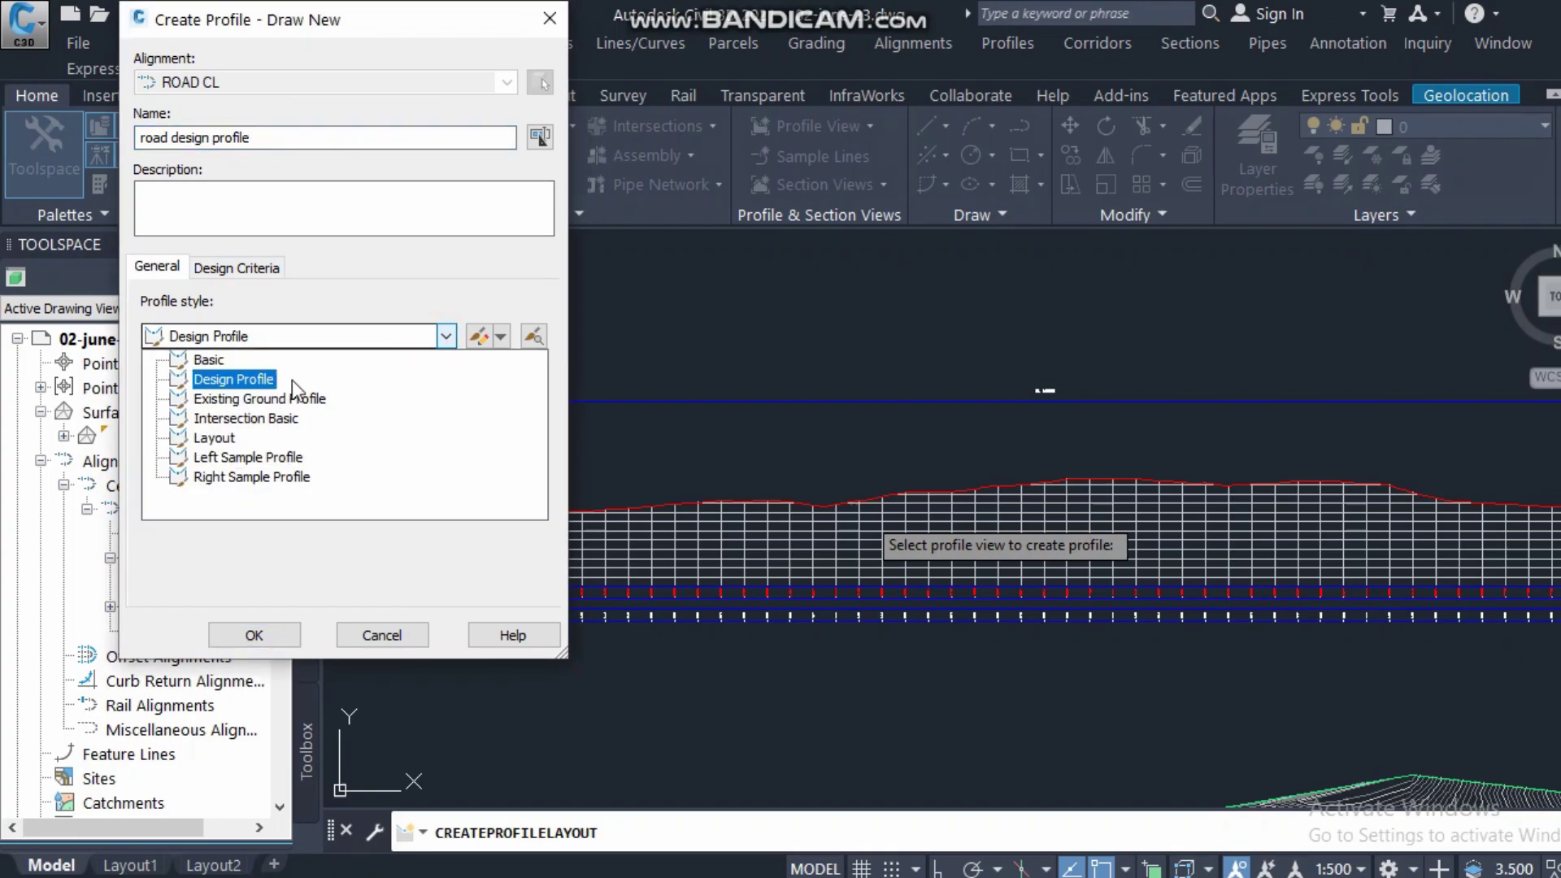
{"action": "key", "text": "Down"}
{"action": "key", "text": "Down"}
{"action": "key", "text": "Down"}
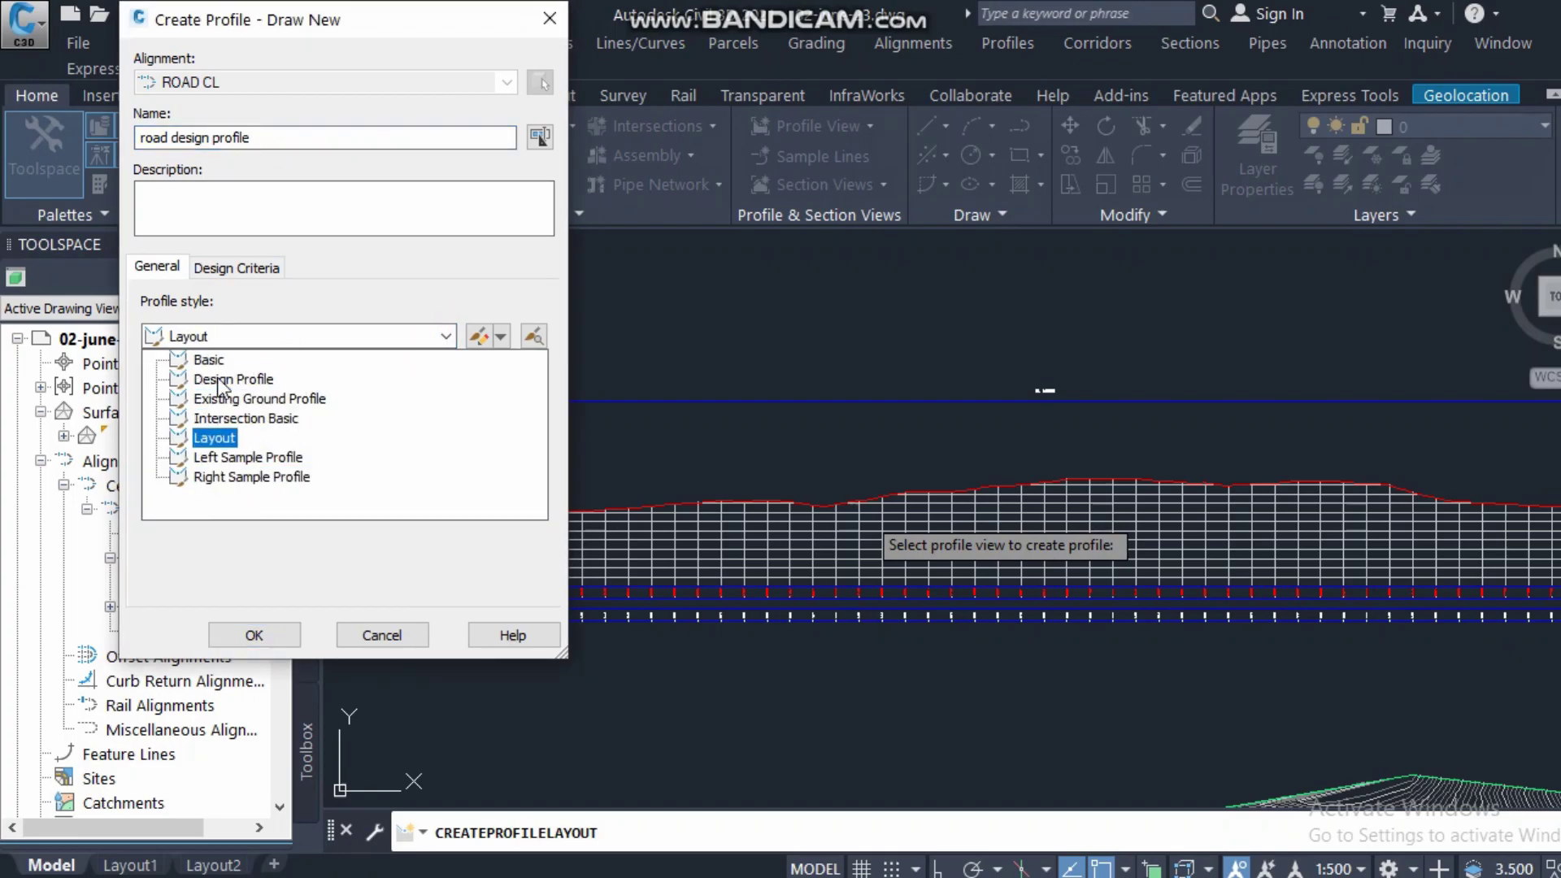
{"action": "key", "text": "Up"}
{"action": "key", "text": "Up"}
{"action": "key", "text": "Up"}
{"action": "key", "text": "Up"}
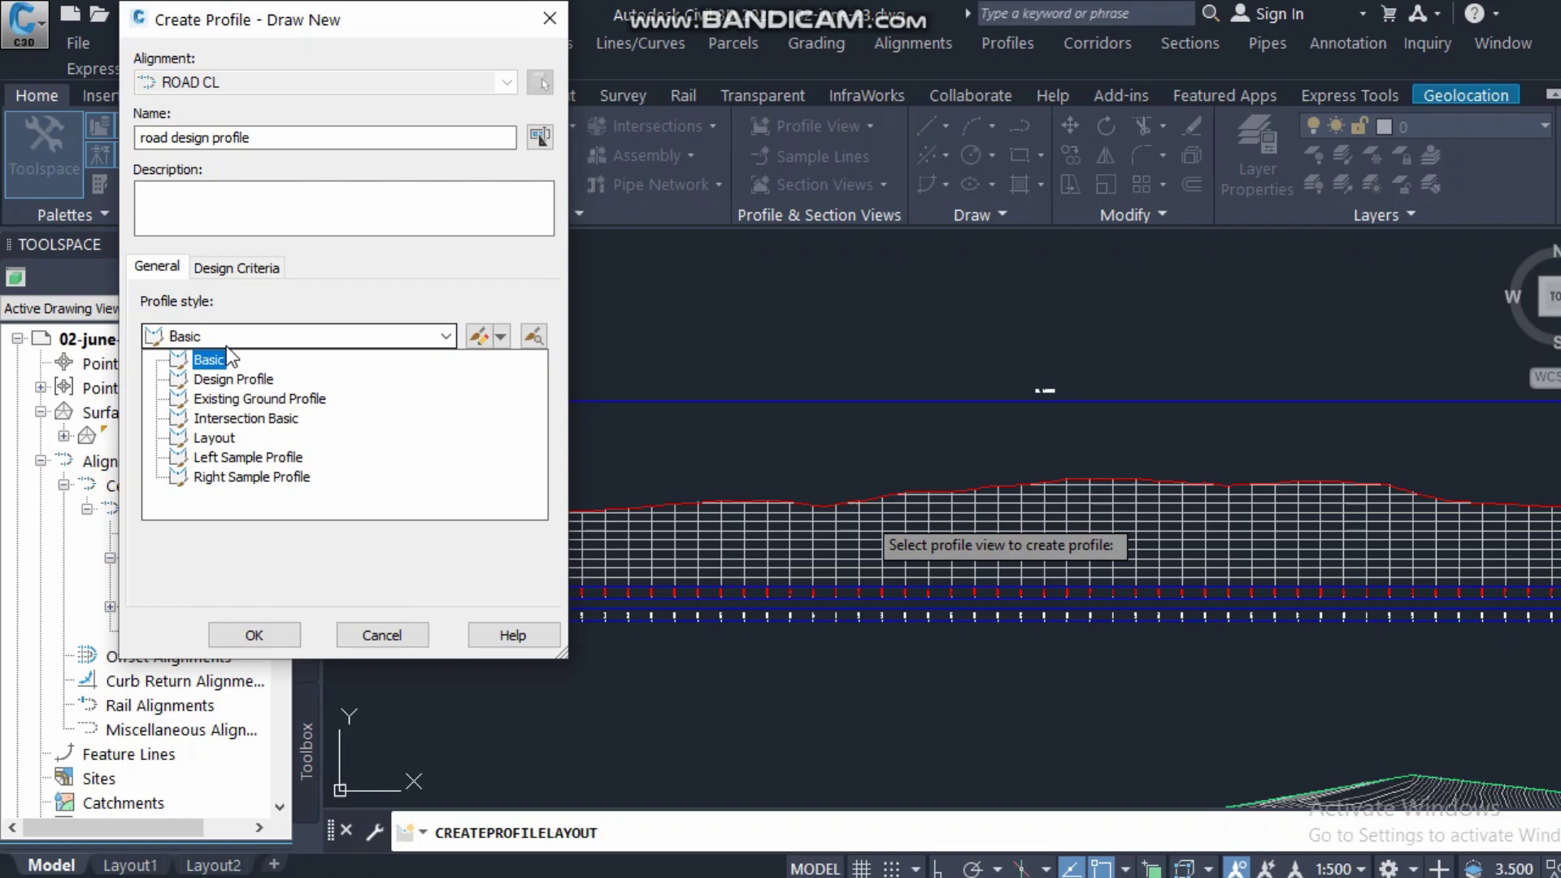
{"action": "left_click", "coordinate": [231, 377]}
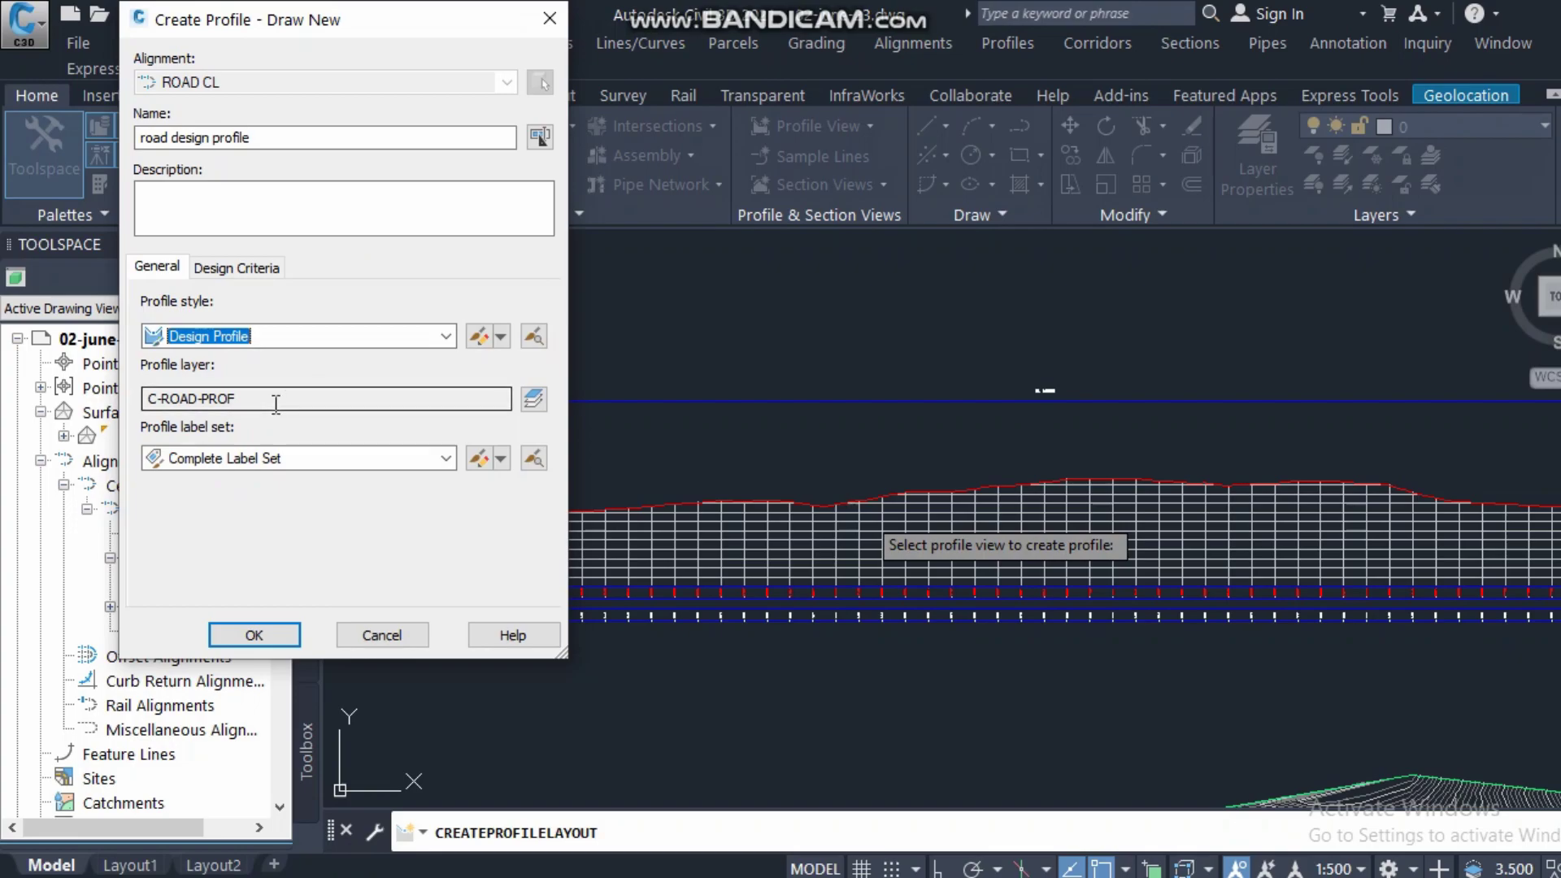
- View the label types contained in the Complete Label Set and leave its settings as they are
{"action": "left_click", "coordinate": [446, 458]}
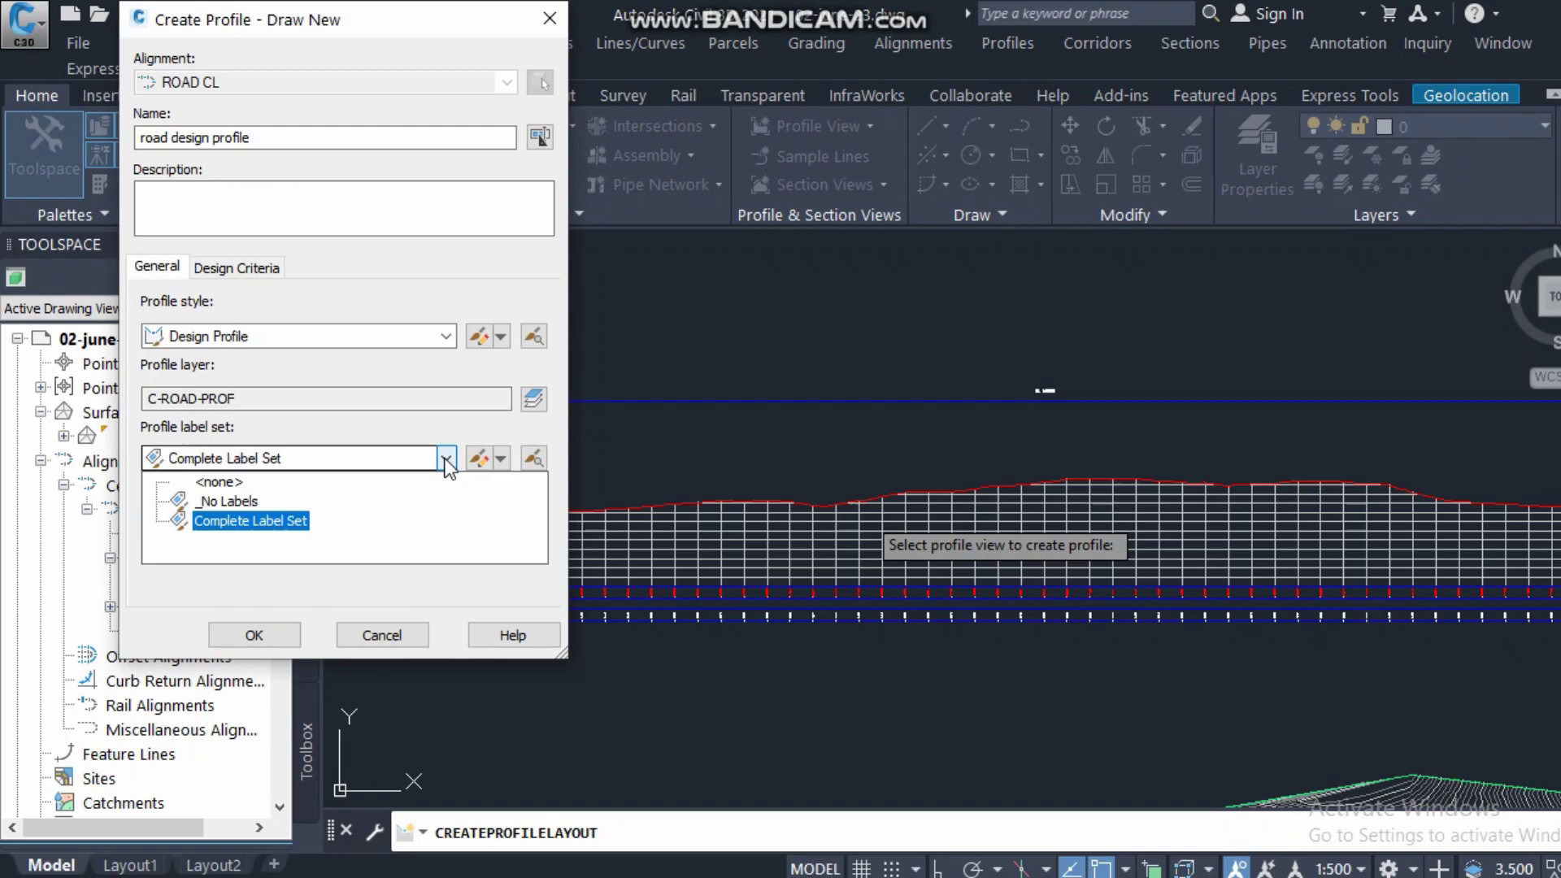
{"action": "left_click", "coordinate": [446, 457]}
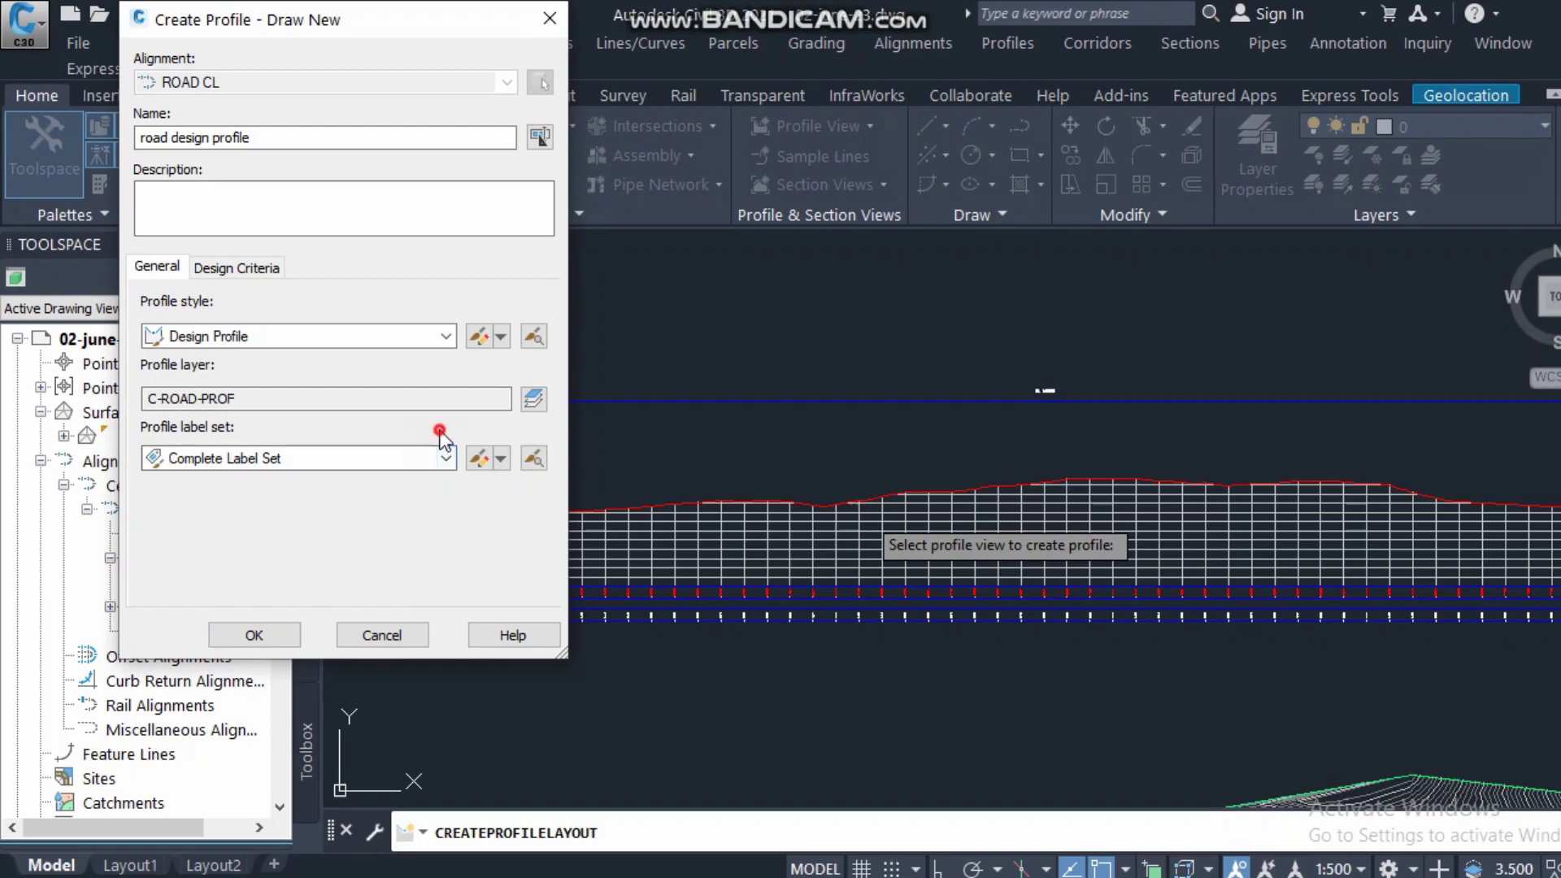
{"action": "left_click", "coordinate": [482, 460]}
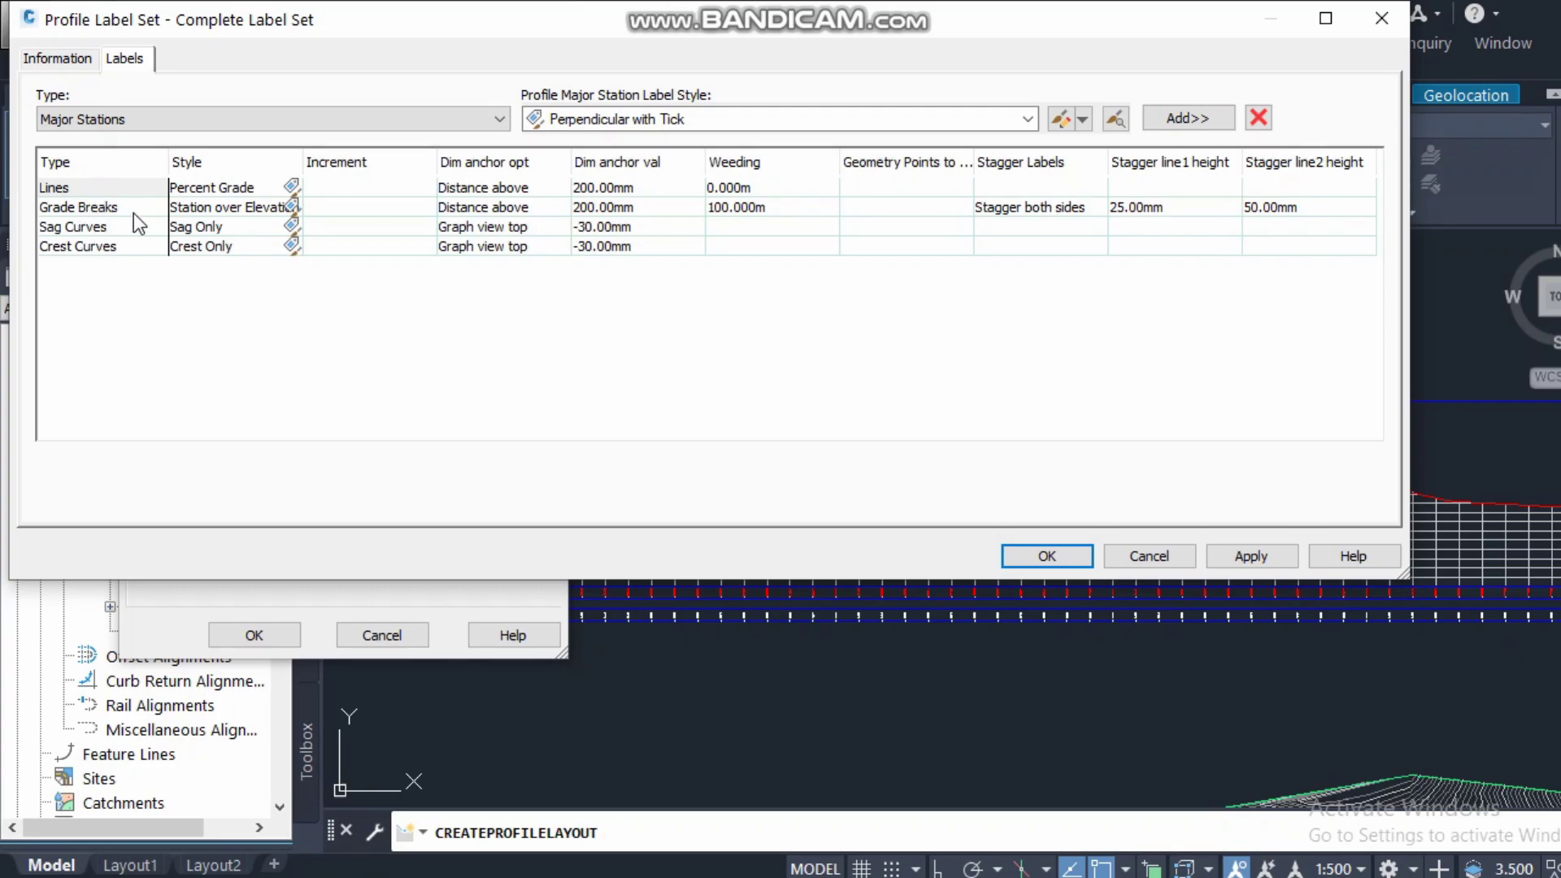
{"action": "left_click", "coordinate": [1146, 556]}
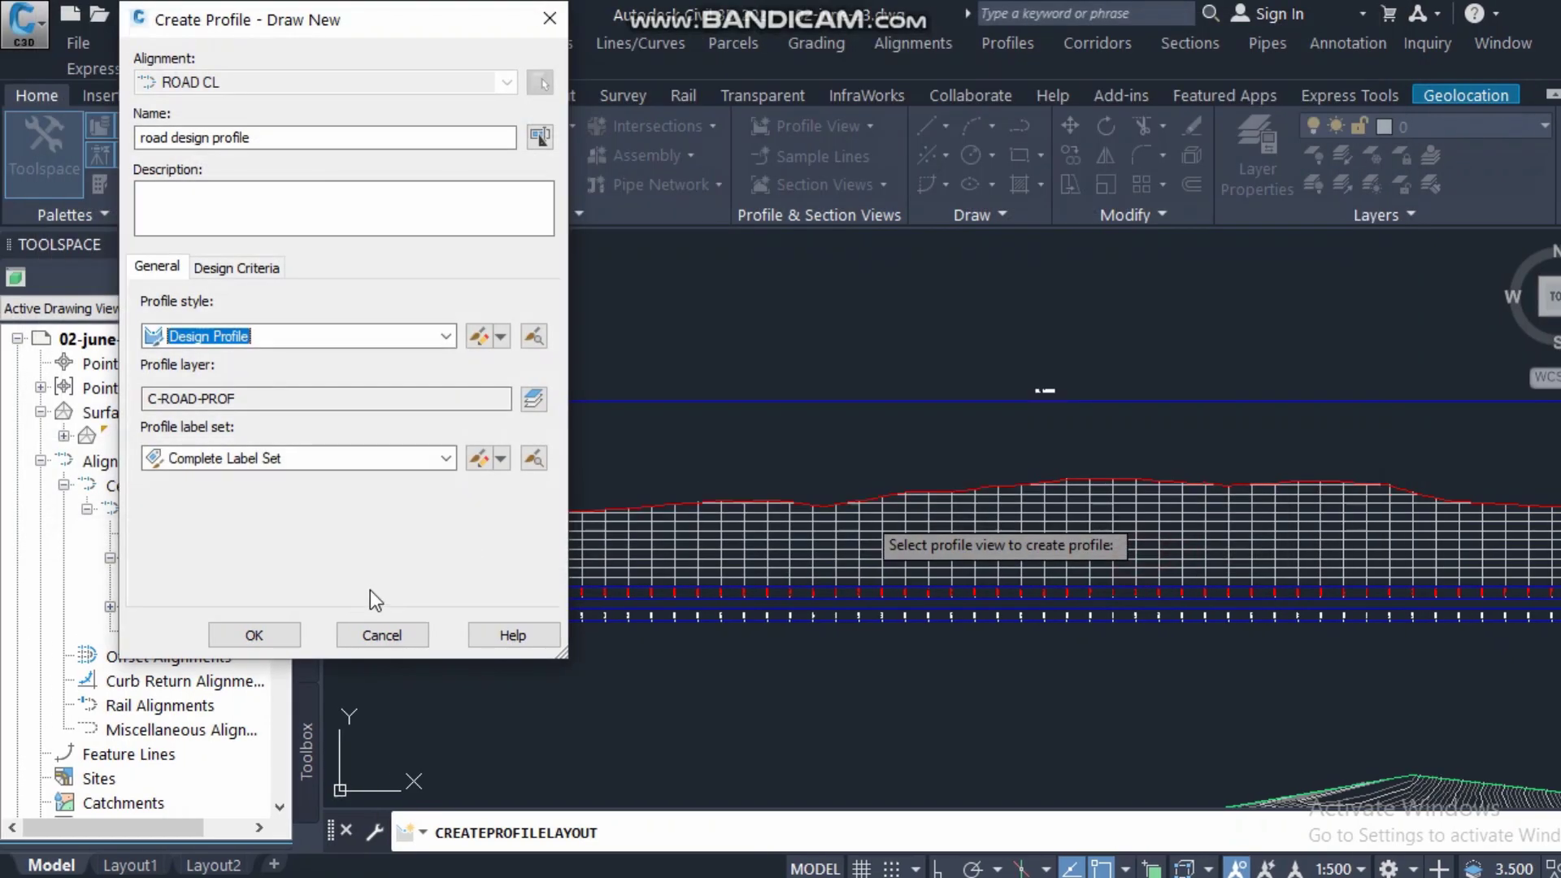
- Choose Complete Label Set as the profile label set
{"action": "left_click", "coordinate": [443, 461]}
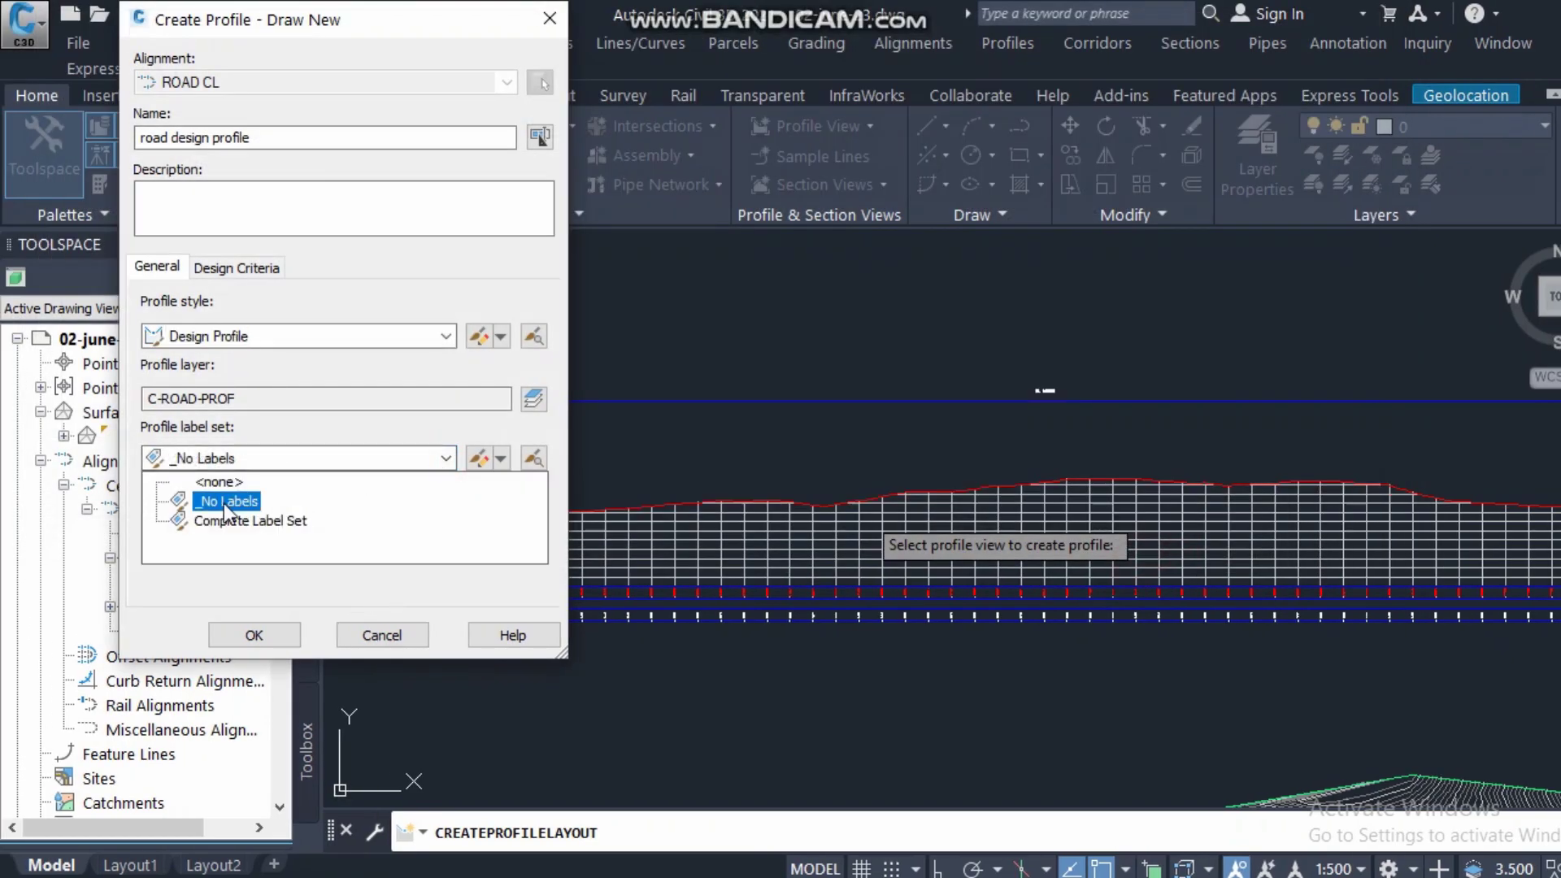
{"action": "key", "text": "Down"}
{"action": "key", "text": "Down"}
{"action": "key", "text": "Return"}
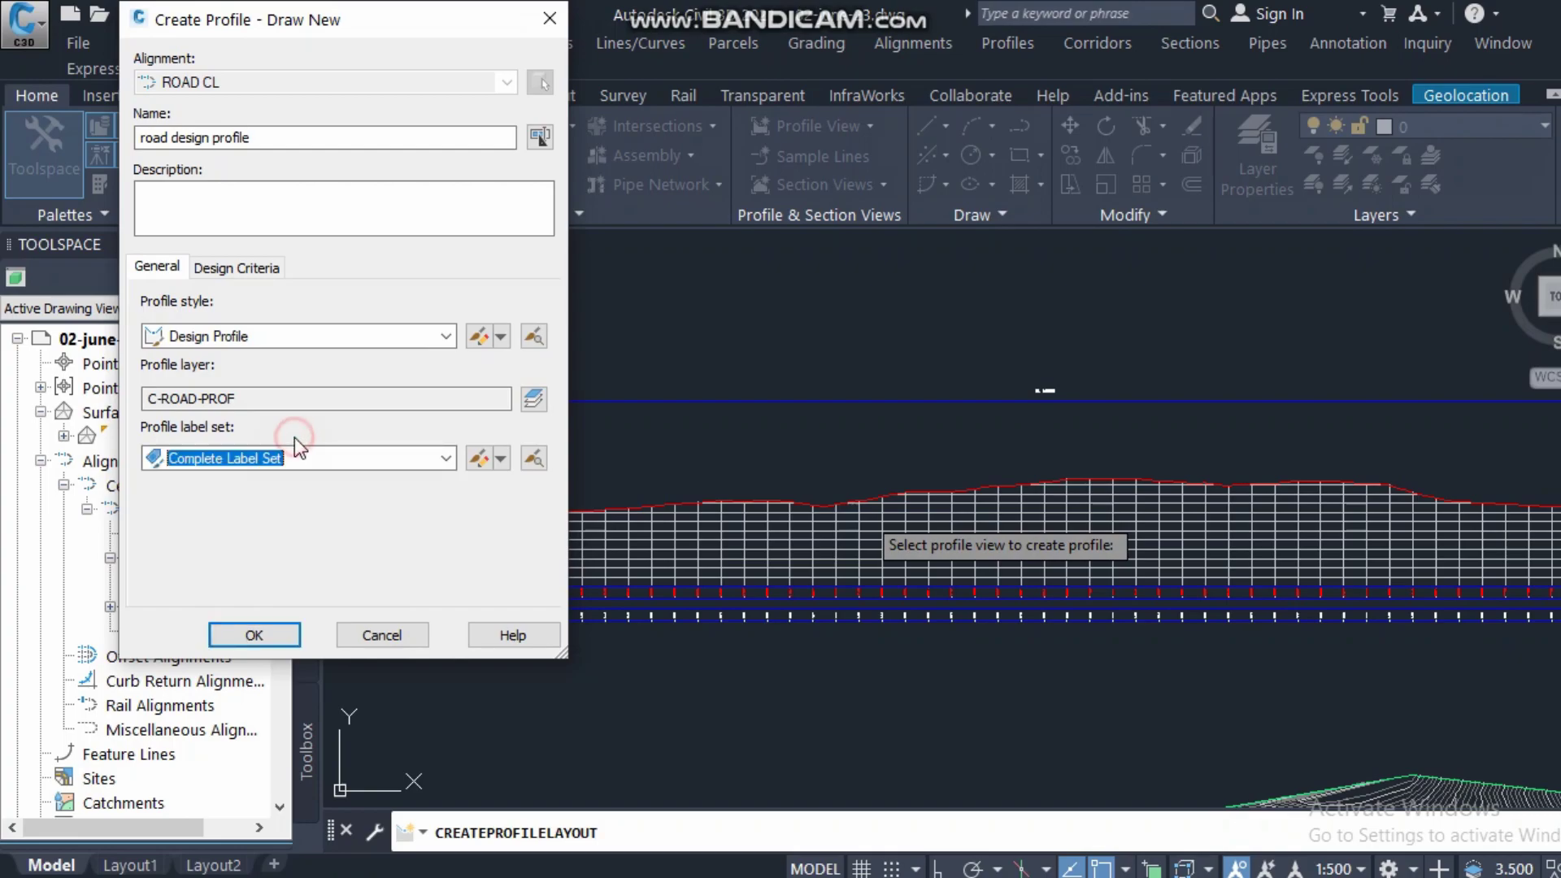
- Check the Grade Breaks entry in the Complete Label Set, discard any edits and confirm creation of the road design profile
{"action": "left_click", "coordinate": [476, 460]}
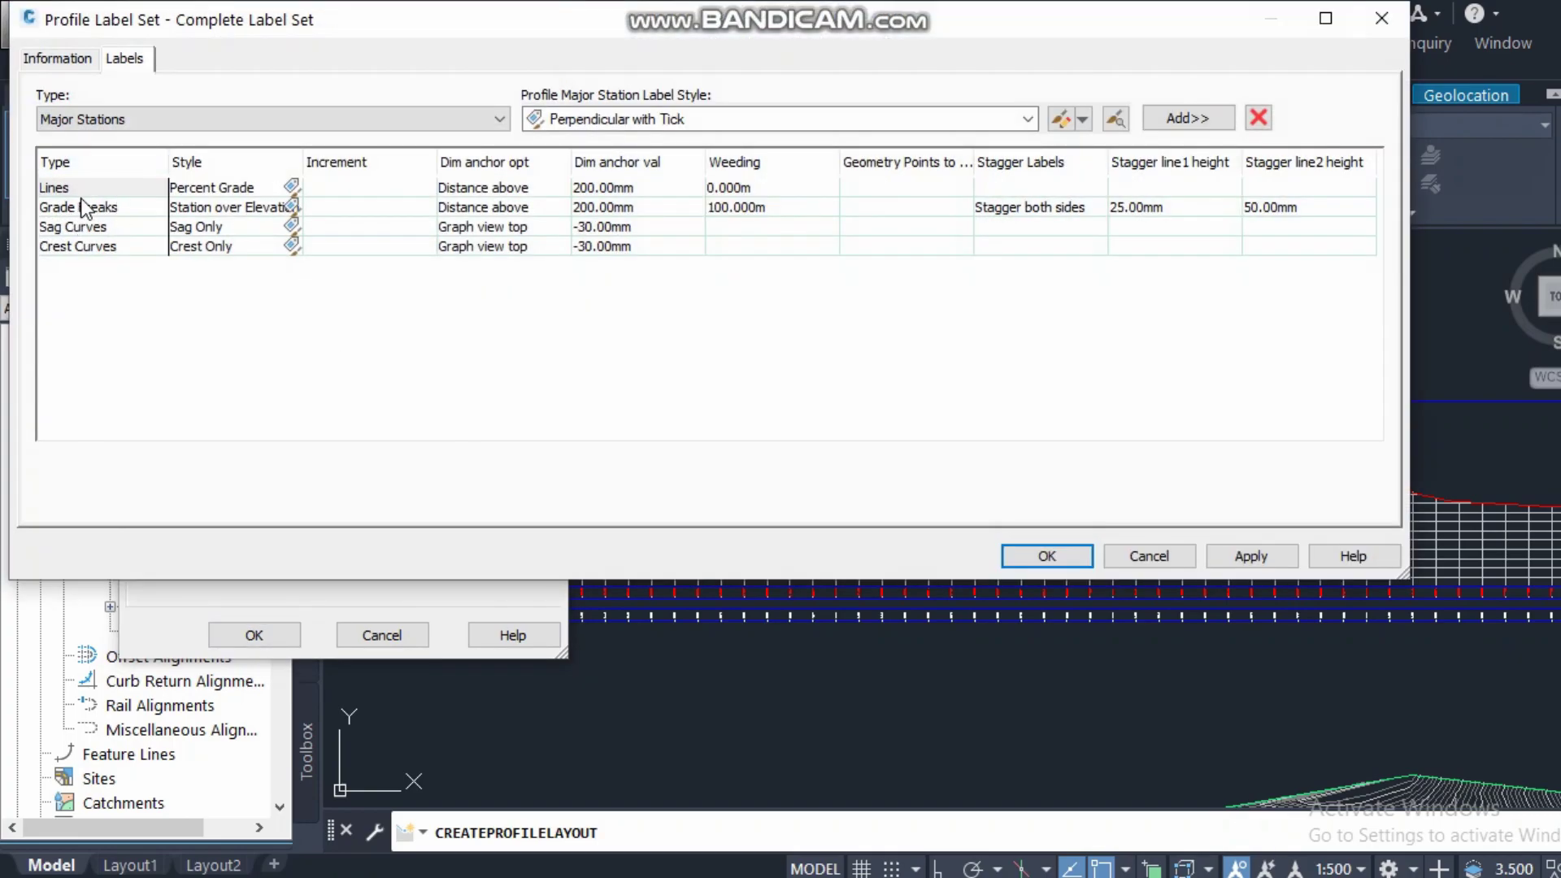
{"action": "left_click", "coordinate": [79, 204]}
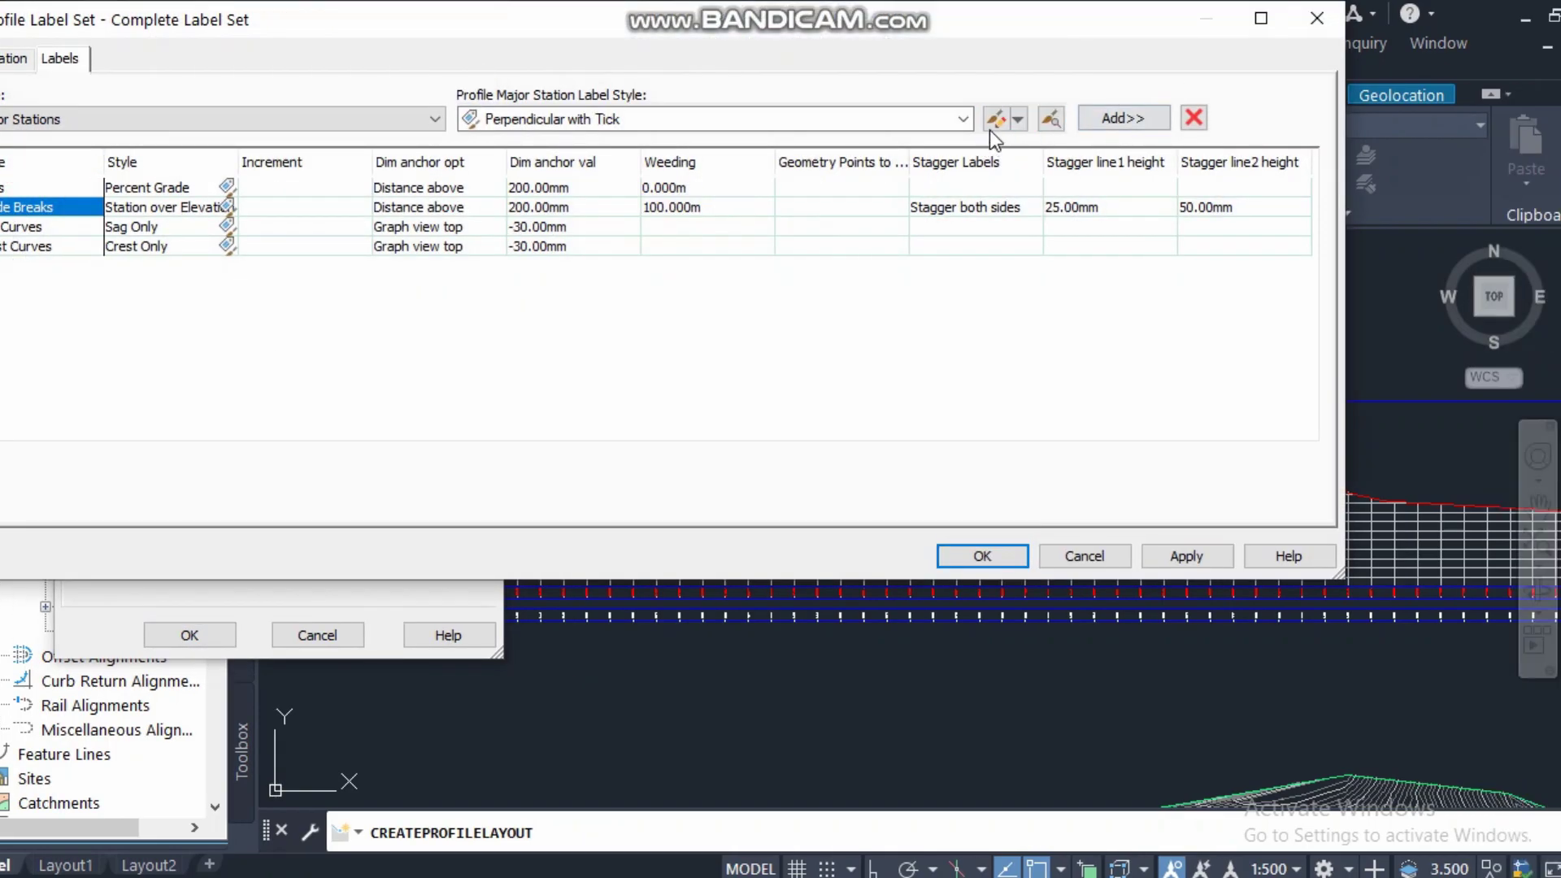
{"action": "left_click", "coordinate": [1317, 19]}
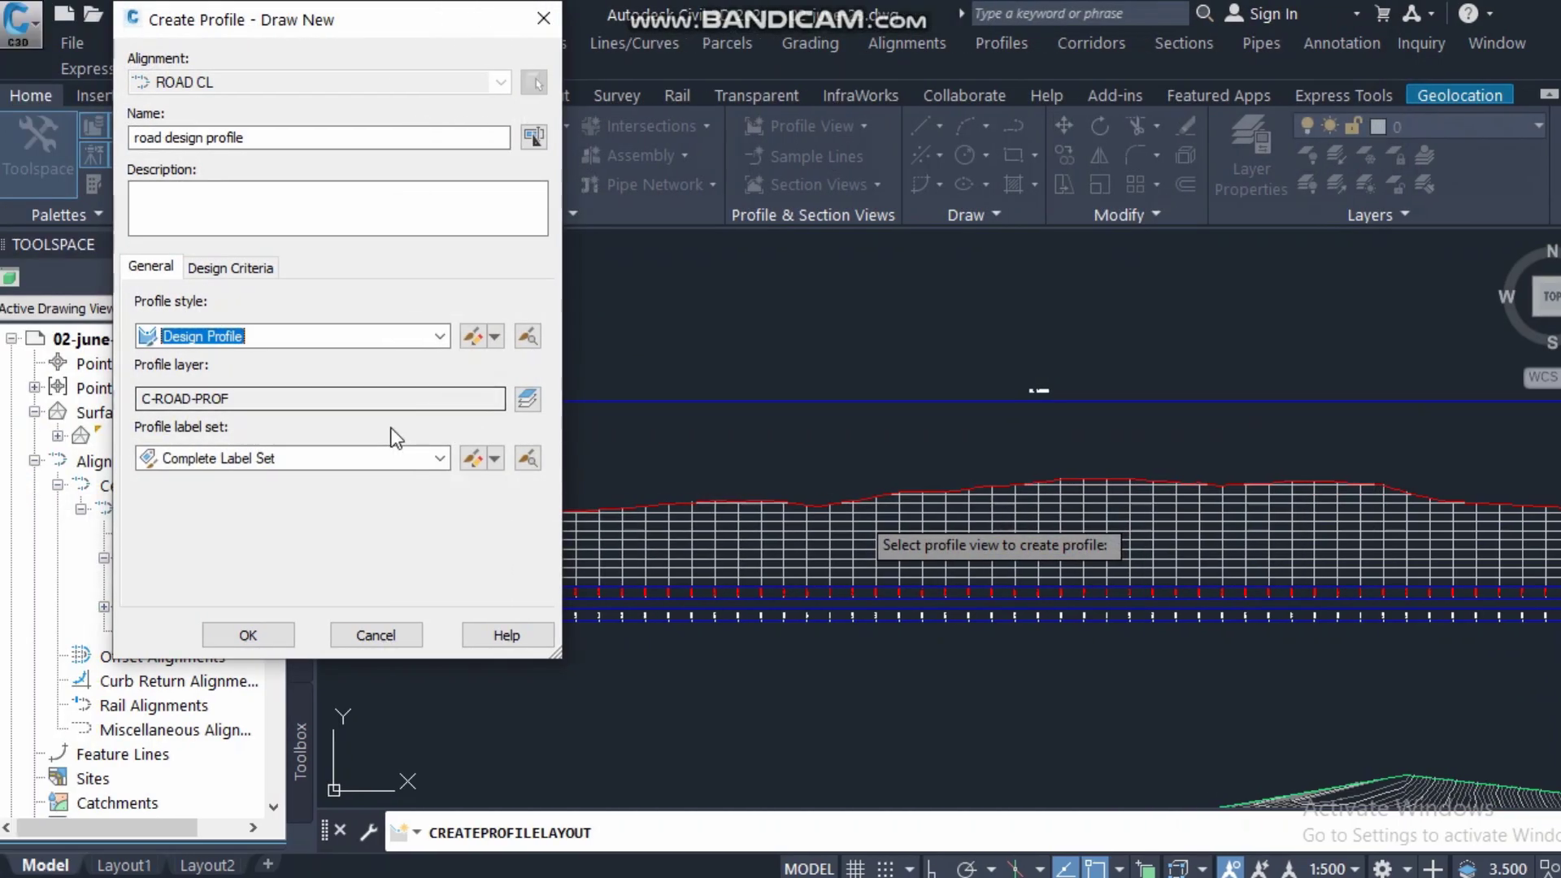
{"action": "left_click", "coordinate": [252, 634]}
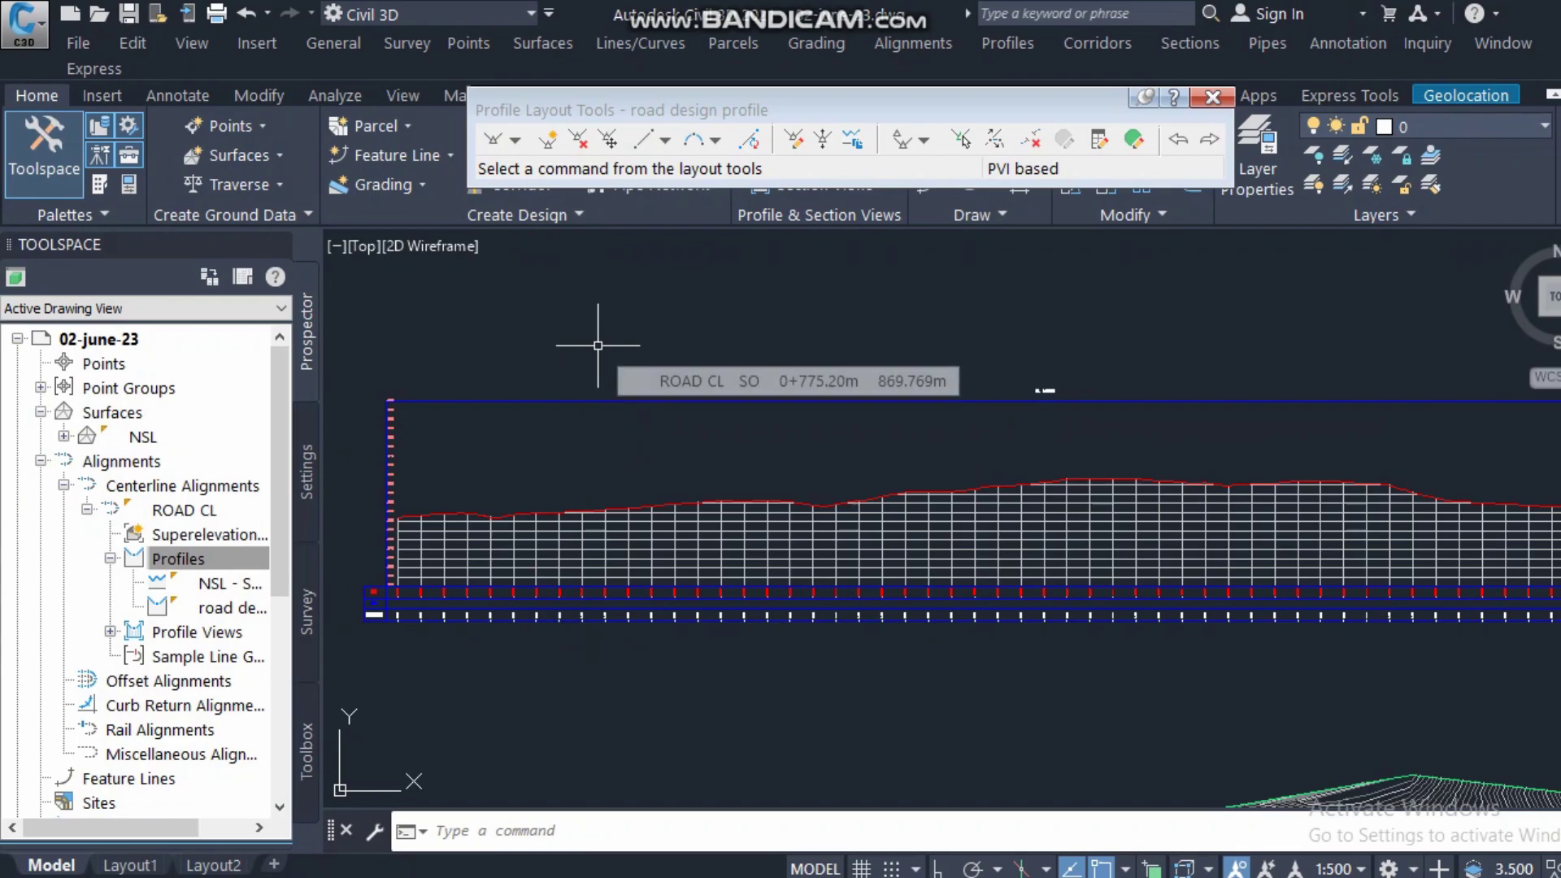
- Review the Profile Layout Tools, including the tangent, fixed tangent and vertical curve options, and view the profile grid in Panorama
{"action": "mouse_move", "coordinate": [679, 110]}
{"action": "left_mouse_down"}
{"action": "mouse_move", "coordinate": [667, 270]}
{"action": "mouse_move", "coordinate": [673, 203]}
{"action": "left_mouse_up"}
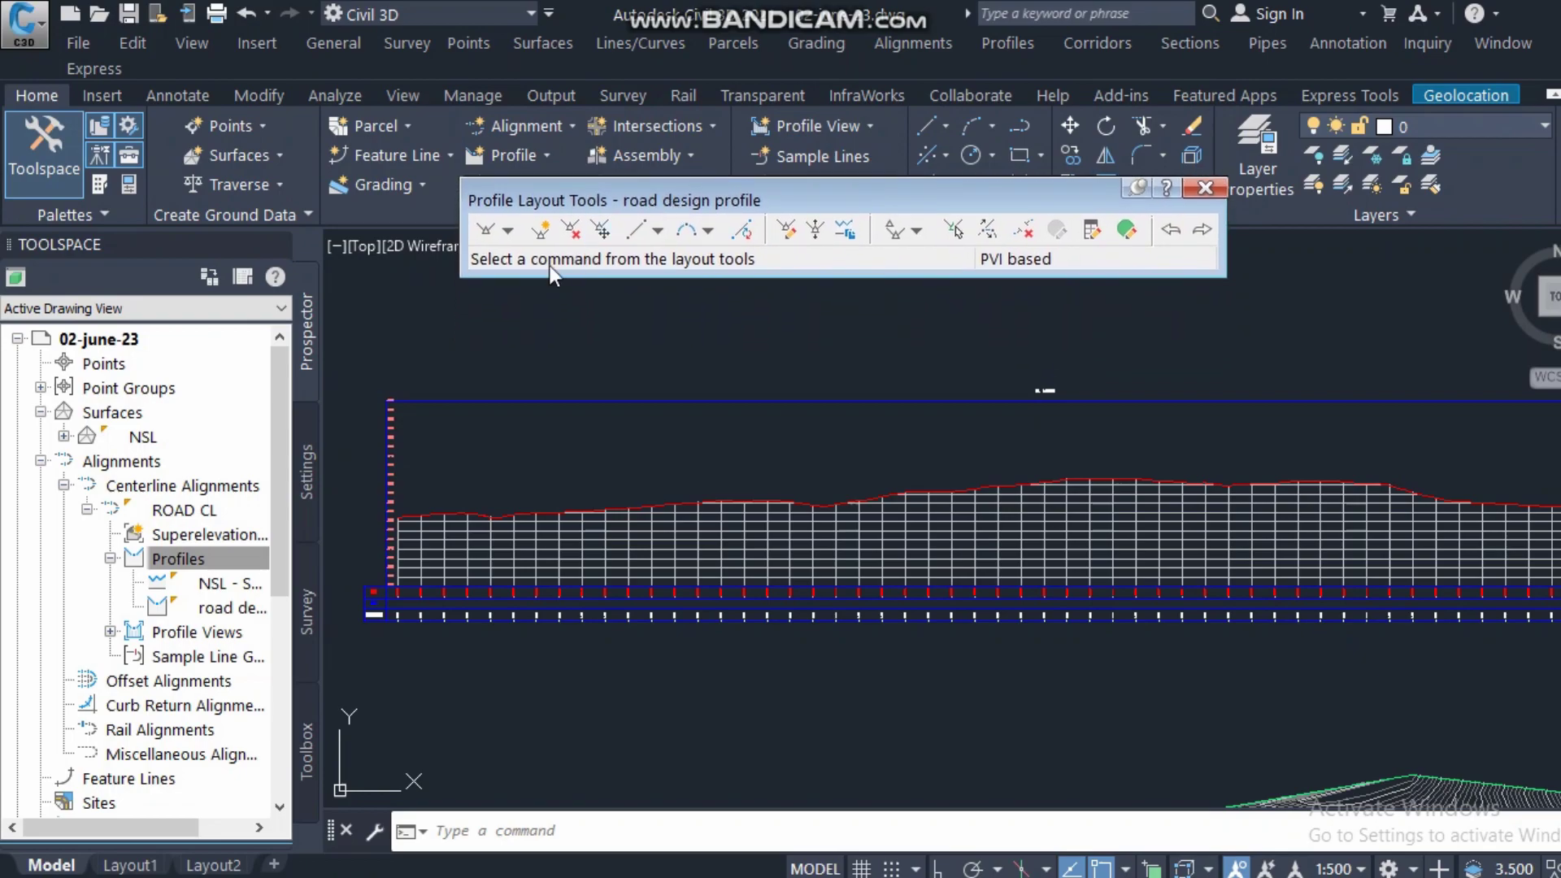
{"action": "left_click", "coordinate": [507, 231]}
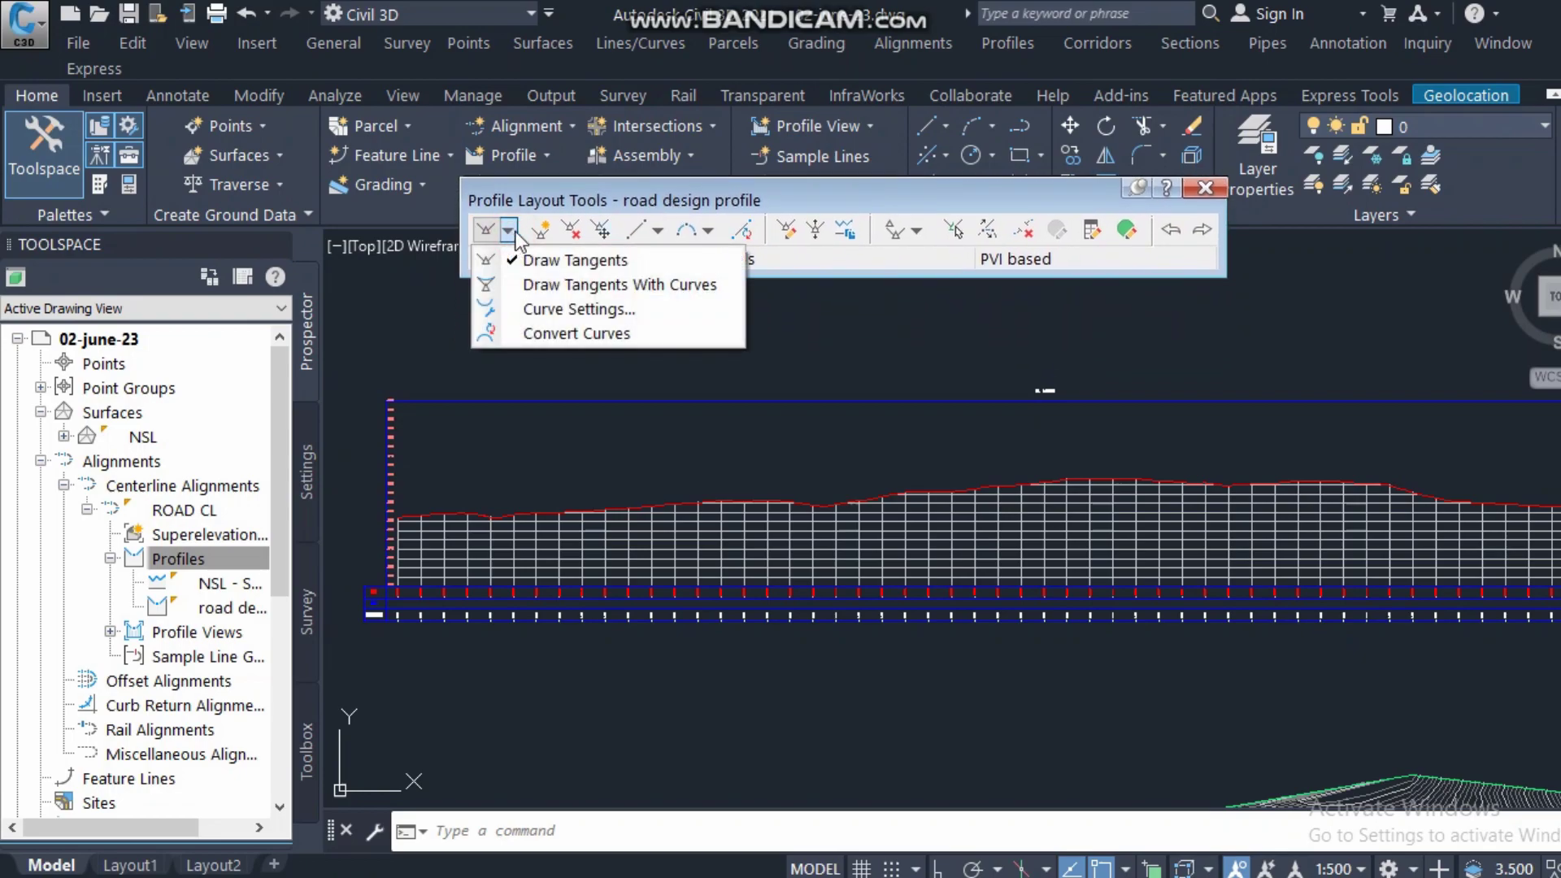
{"action": "left_click", "coordinate": [543, 234]}
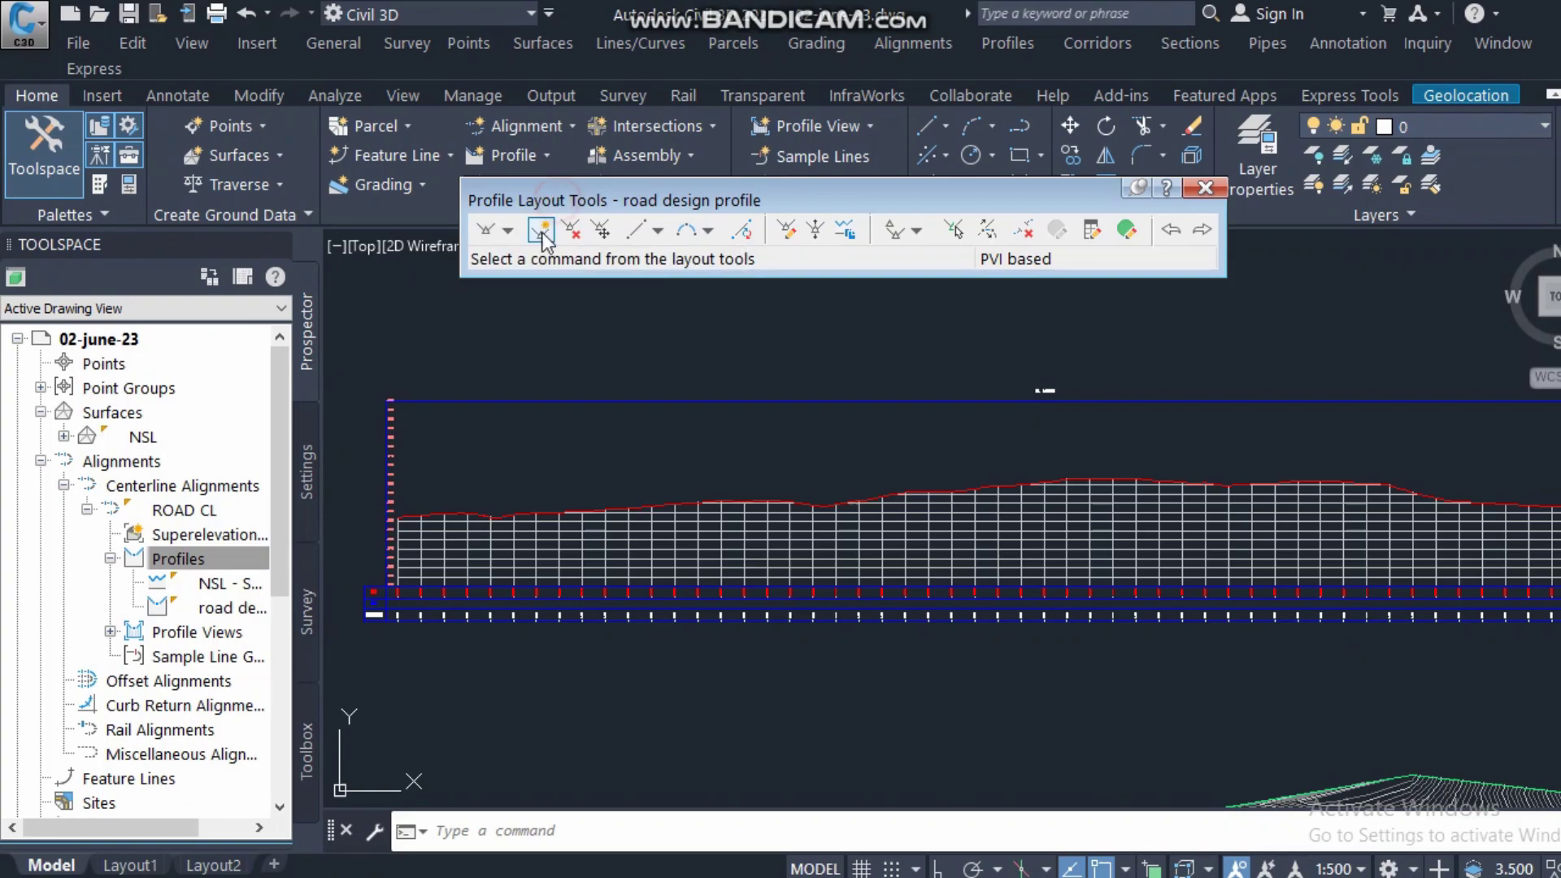
{"action": "left_click", "coordinate": [509, 231]}
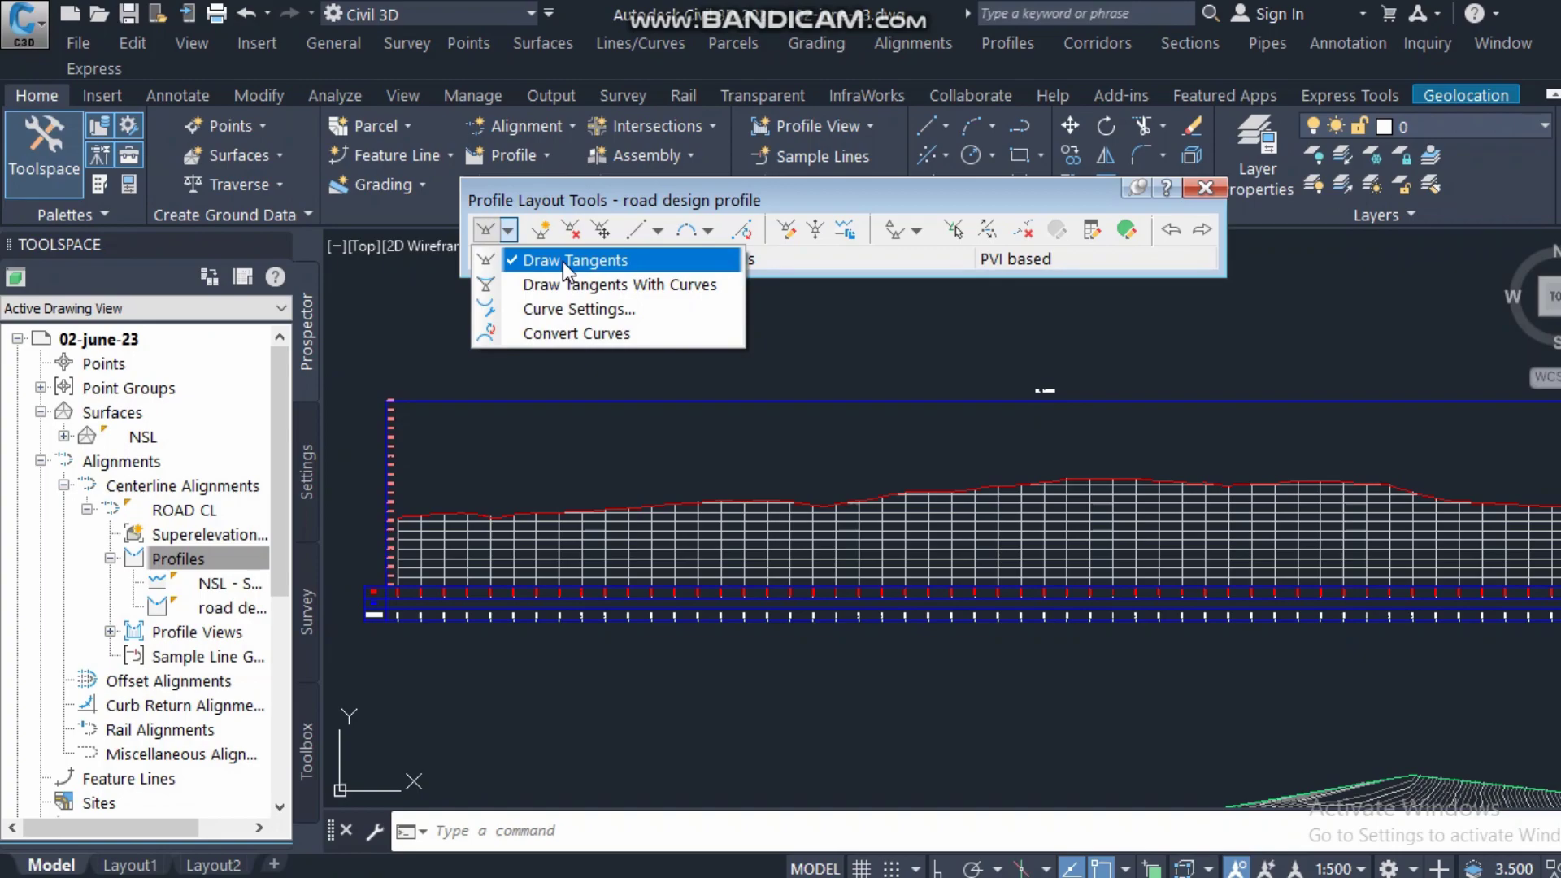
{"action": "left_click", "coordinate": [543, 236]}
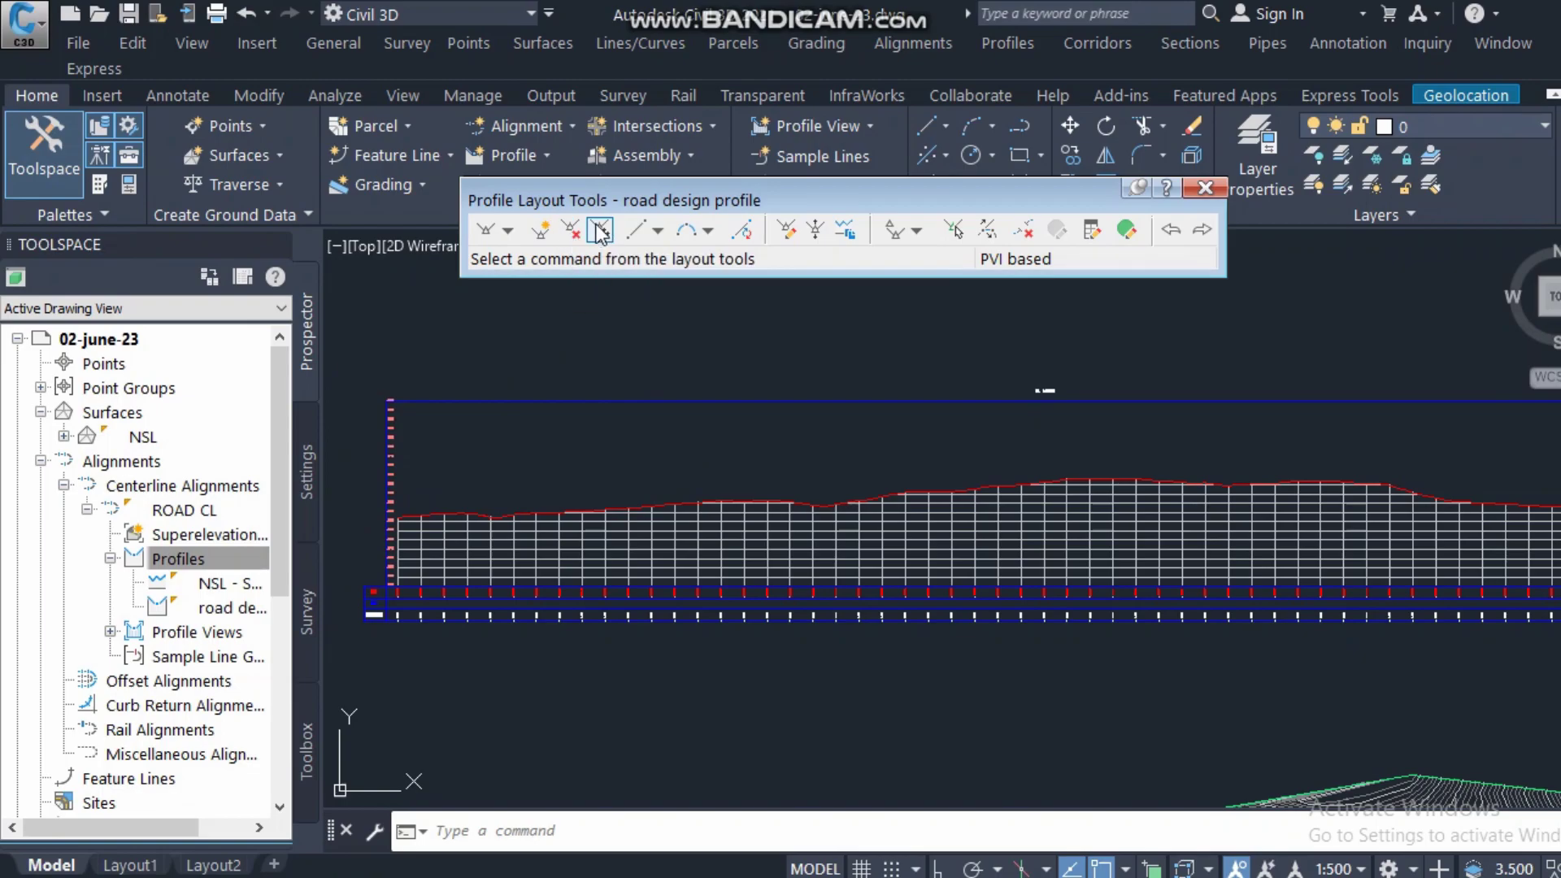
{"action": "left_click", "coordinate": [658, 231]}
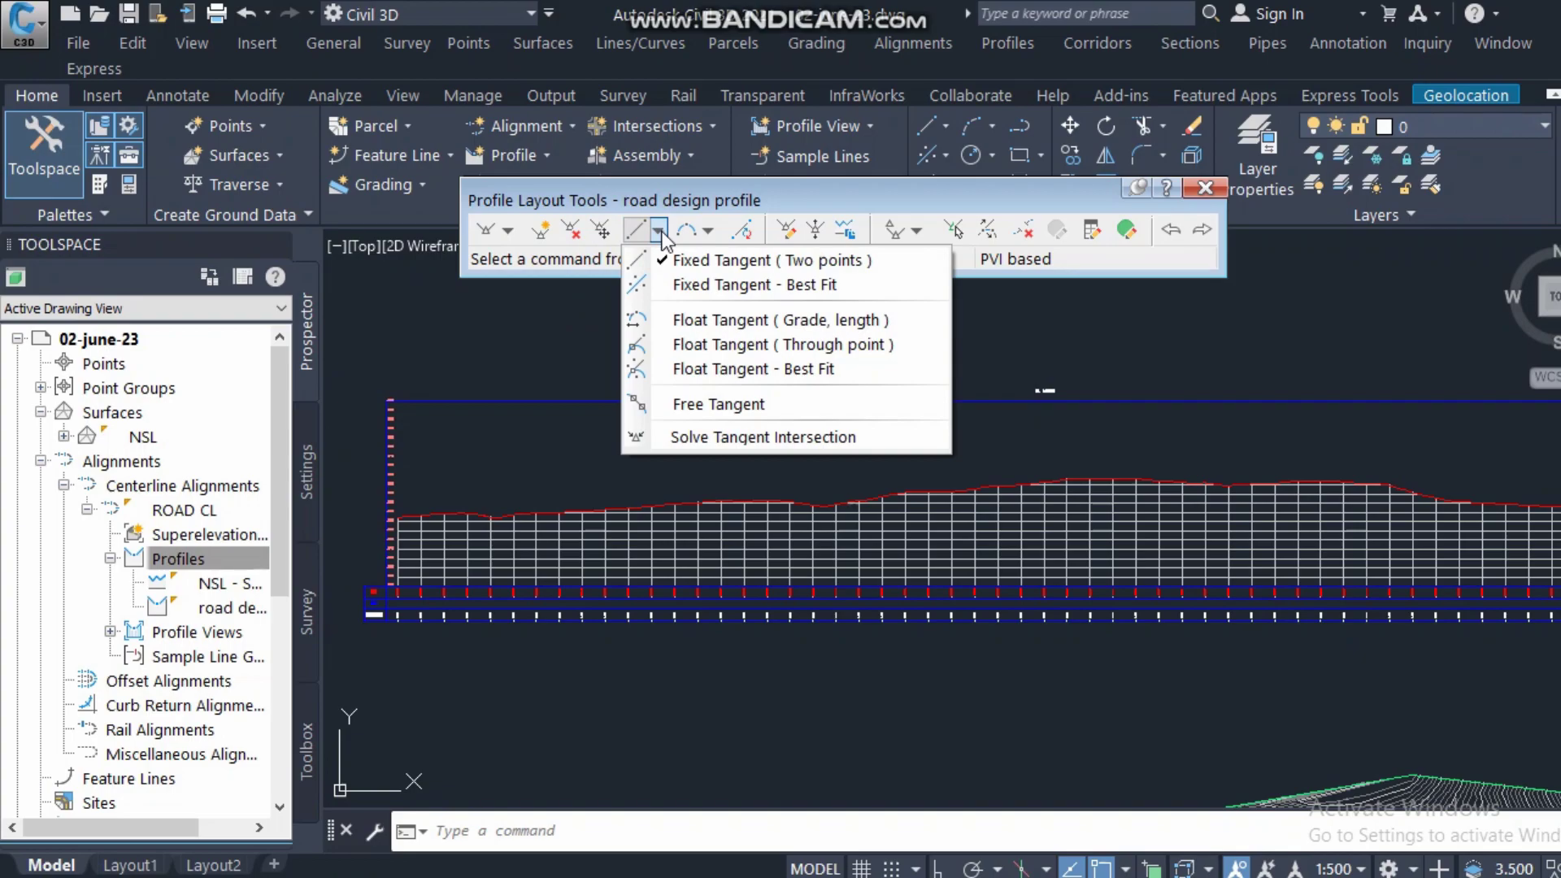
{"action": "left_click", "coordinate": [709, 232]}
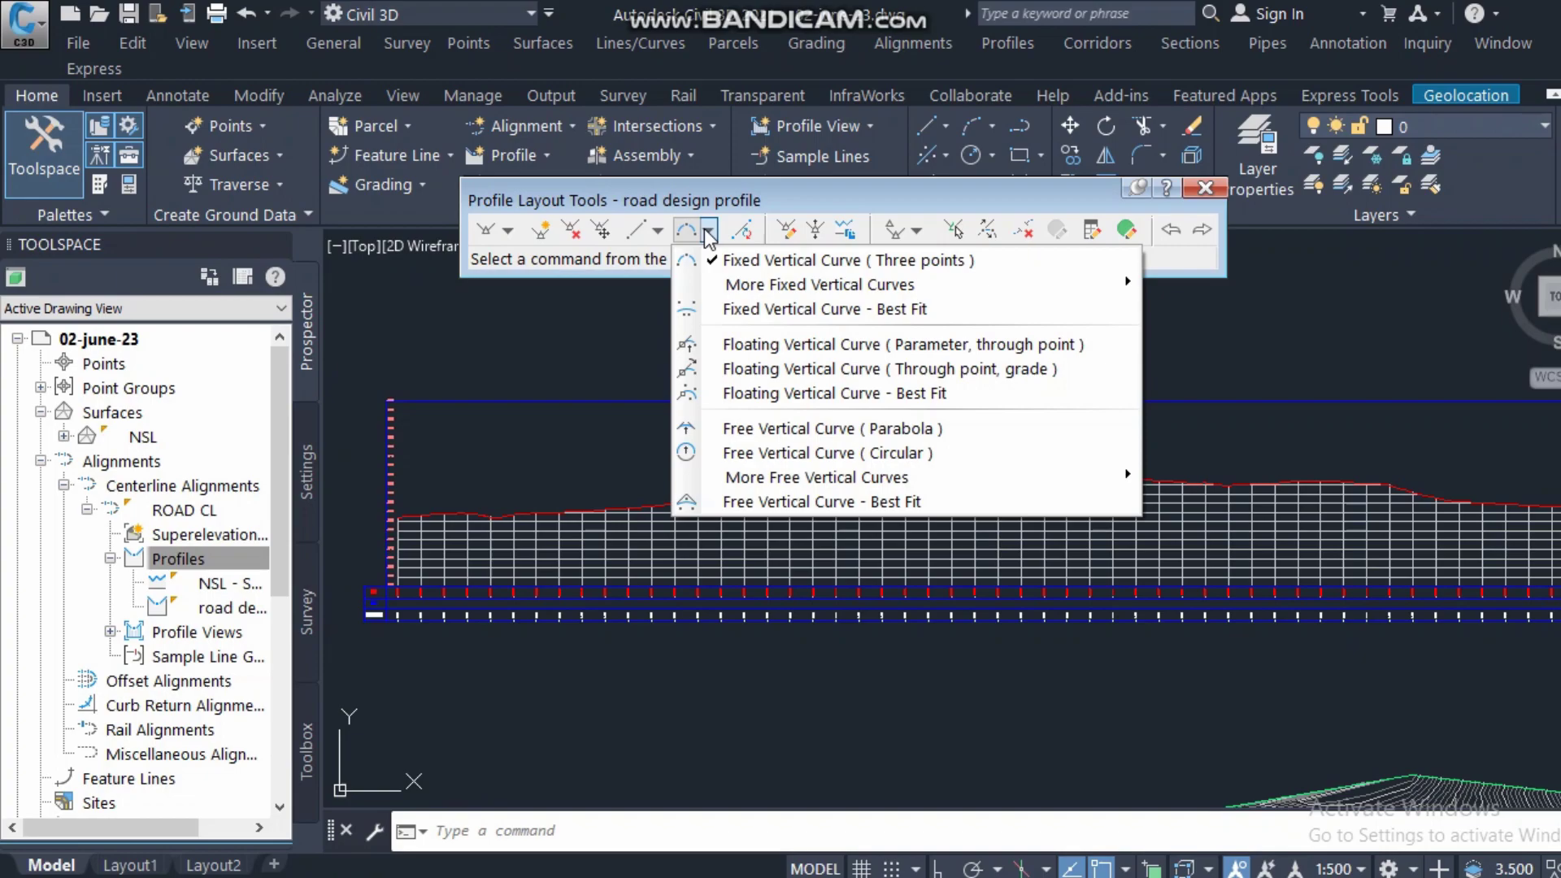
{"action": "left_click", "coordinate": [764, 210]}
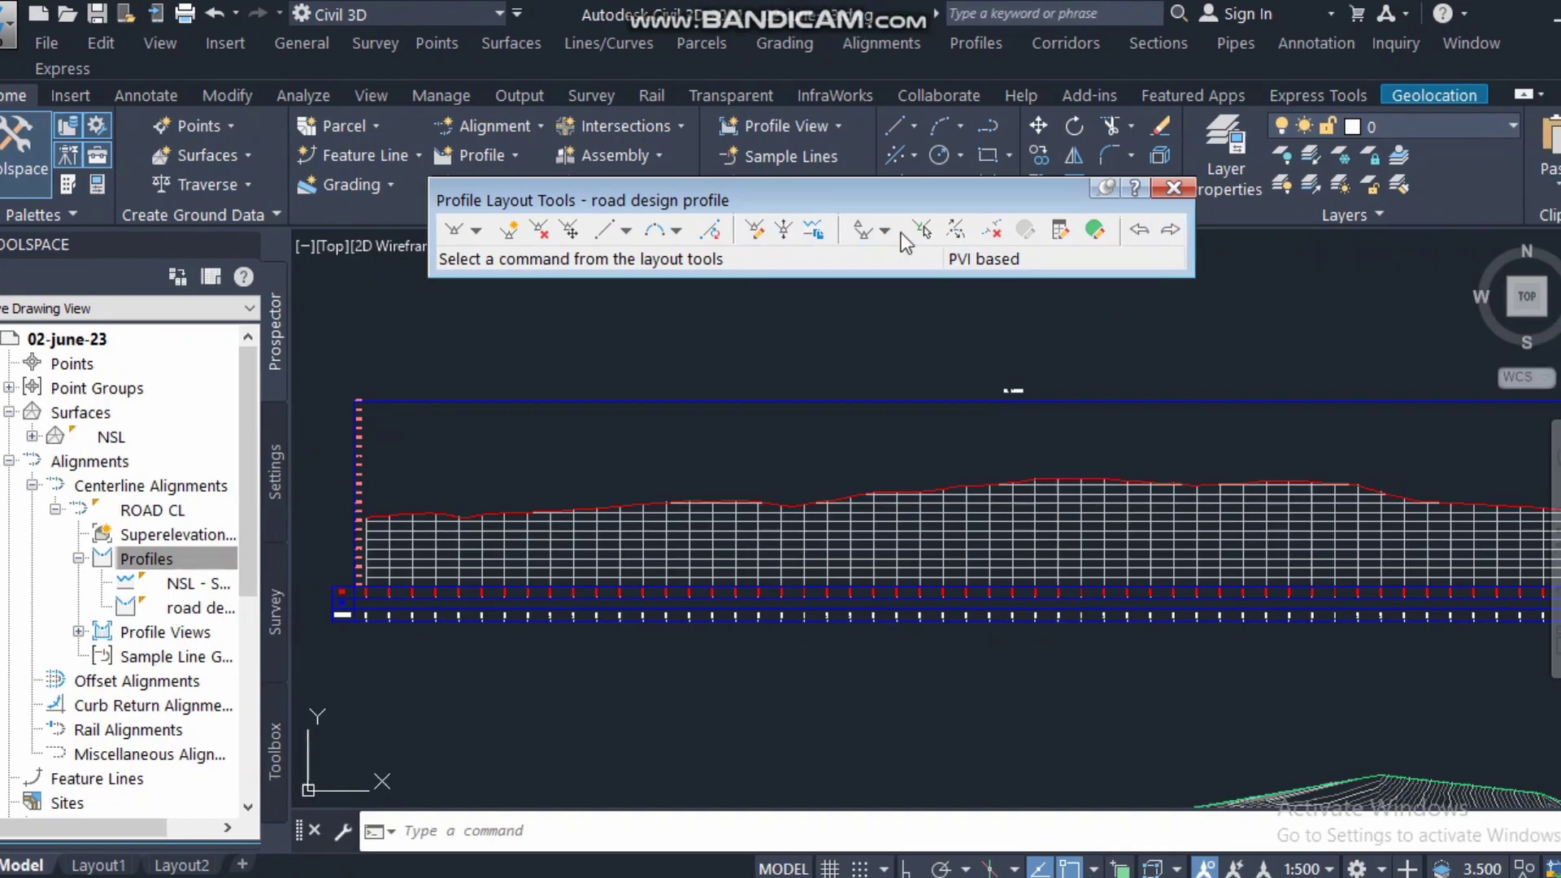
{"action": "left_click", "coordinate": [1095, 229]}
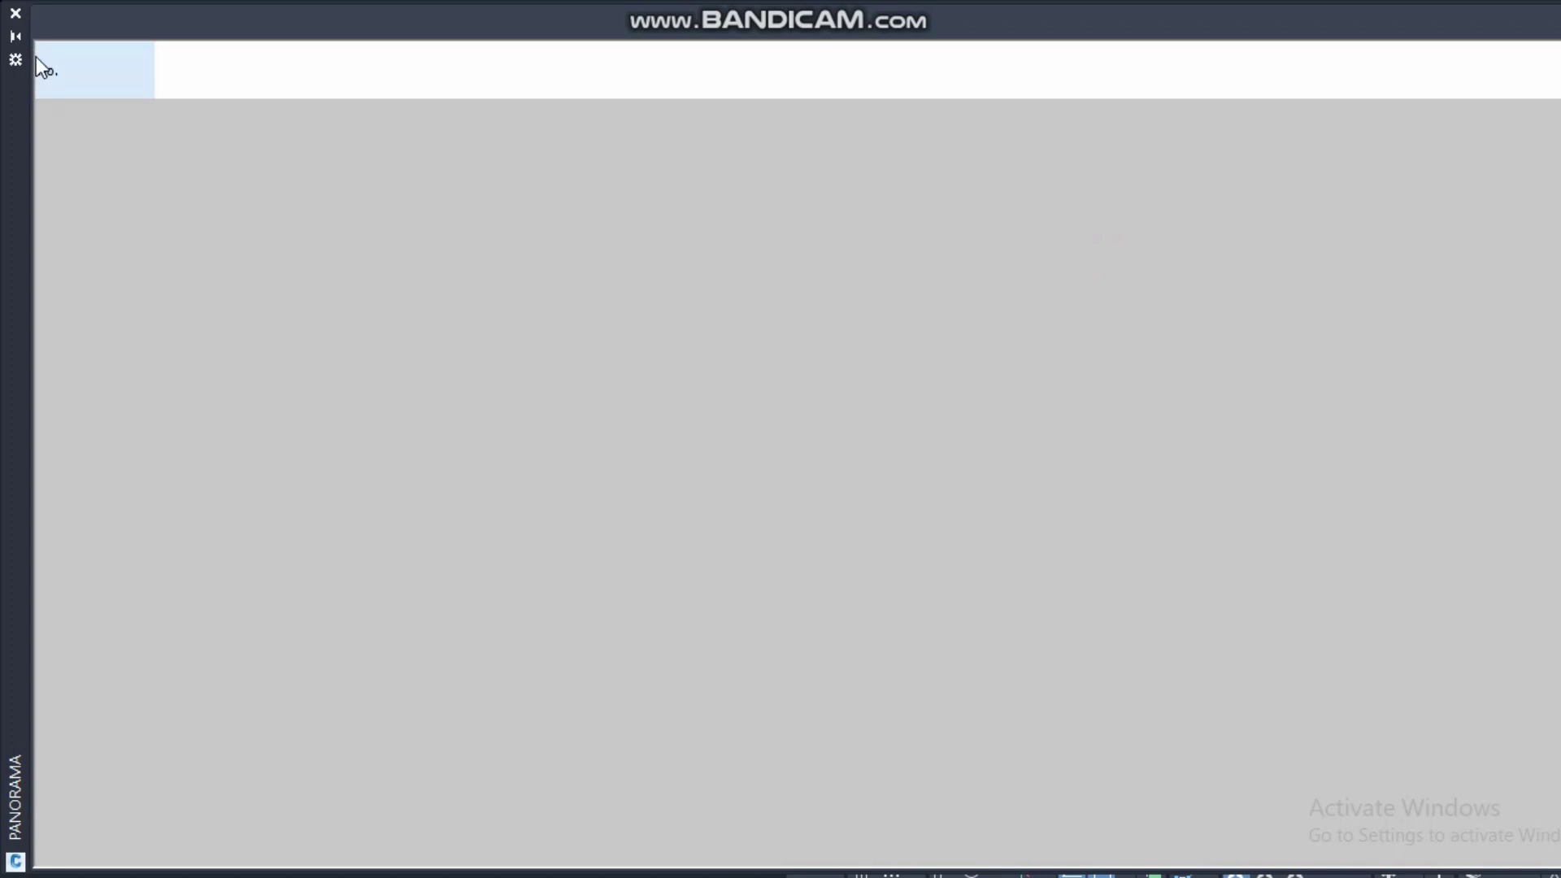
{"action": "left_click", "coordinate": [14, 16]}
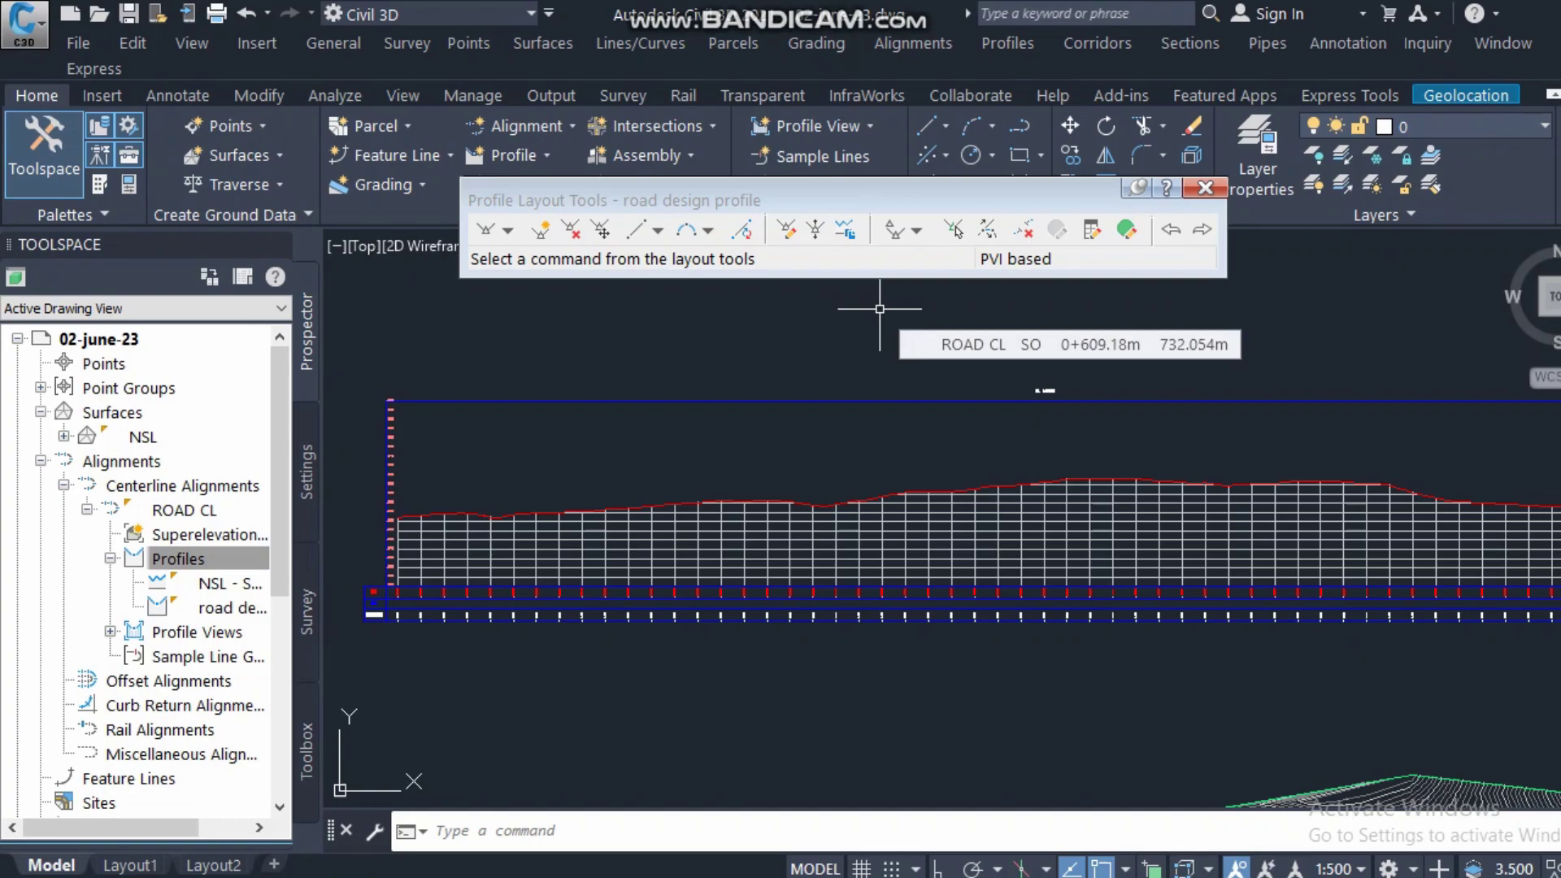
- Draw a single tangent with Draw Tangents from the existing ground's start point to its end point in the profile view
{"action": "left_click", "coordinate": [506, 230]}
{"action": "left_click", "coordinate": [549, 259]}
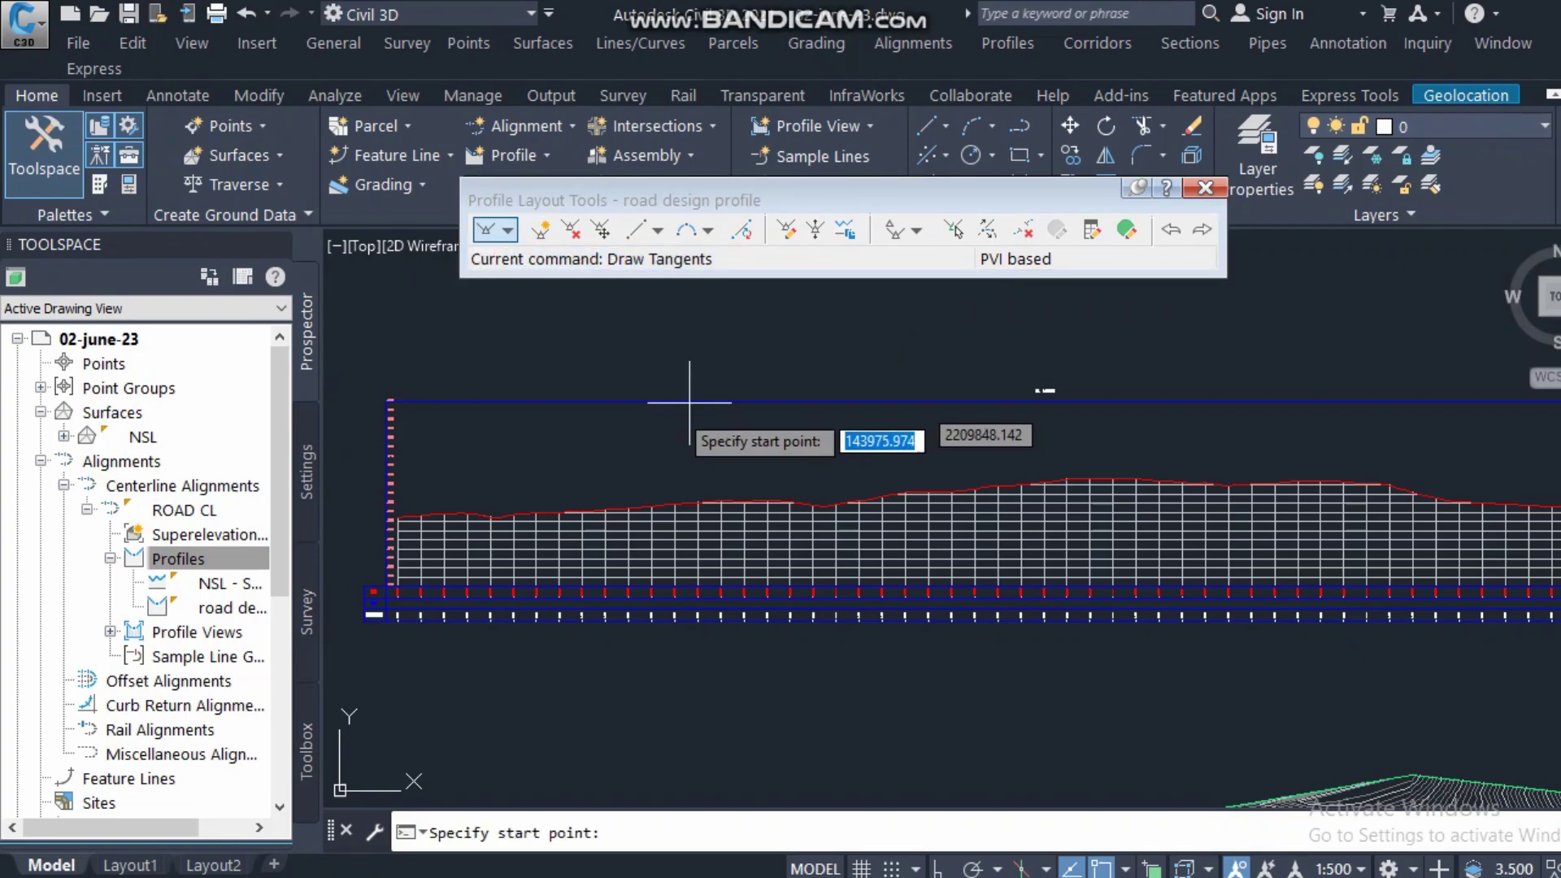
{"action": "scroll", "coordinate": [358, 520], "scroll_direction": "up", "scroll_amount": 8}
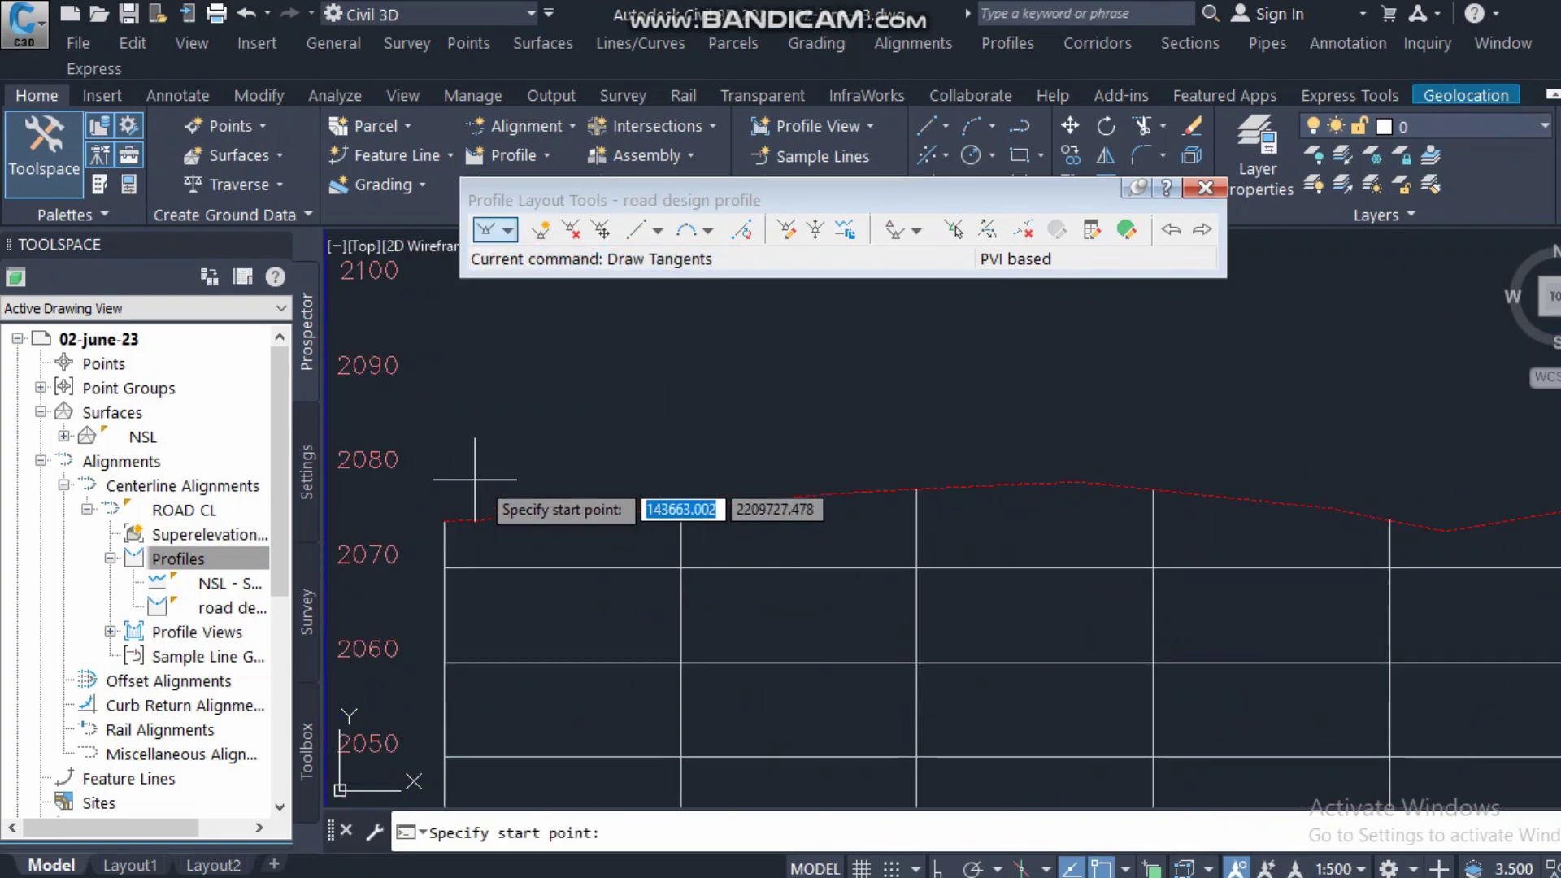
{"action": "left_click", "coordinate": [443, 519]}
{"action": "scroll", "coordinate": [439, 533], "scroll_direction": "down", "scroll_amount": 8}
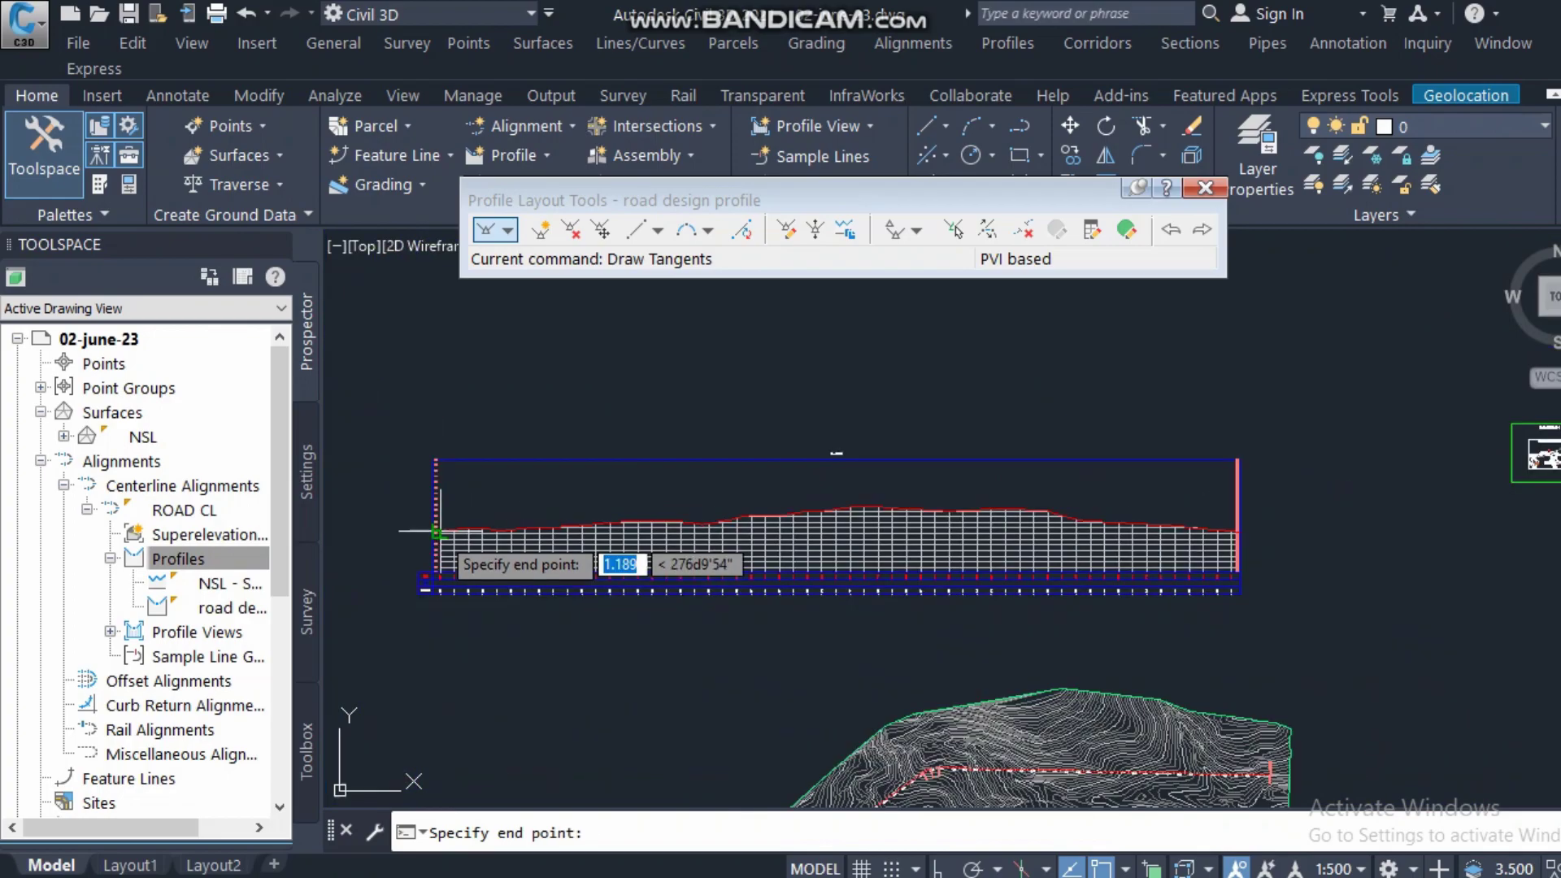
{"action": "scroll", "coordinate": [1244, 530], "scroll_direction": "up", "scroll_amount": 8}
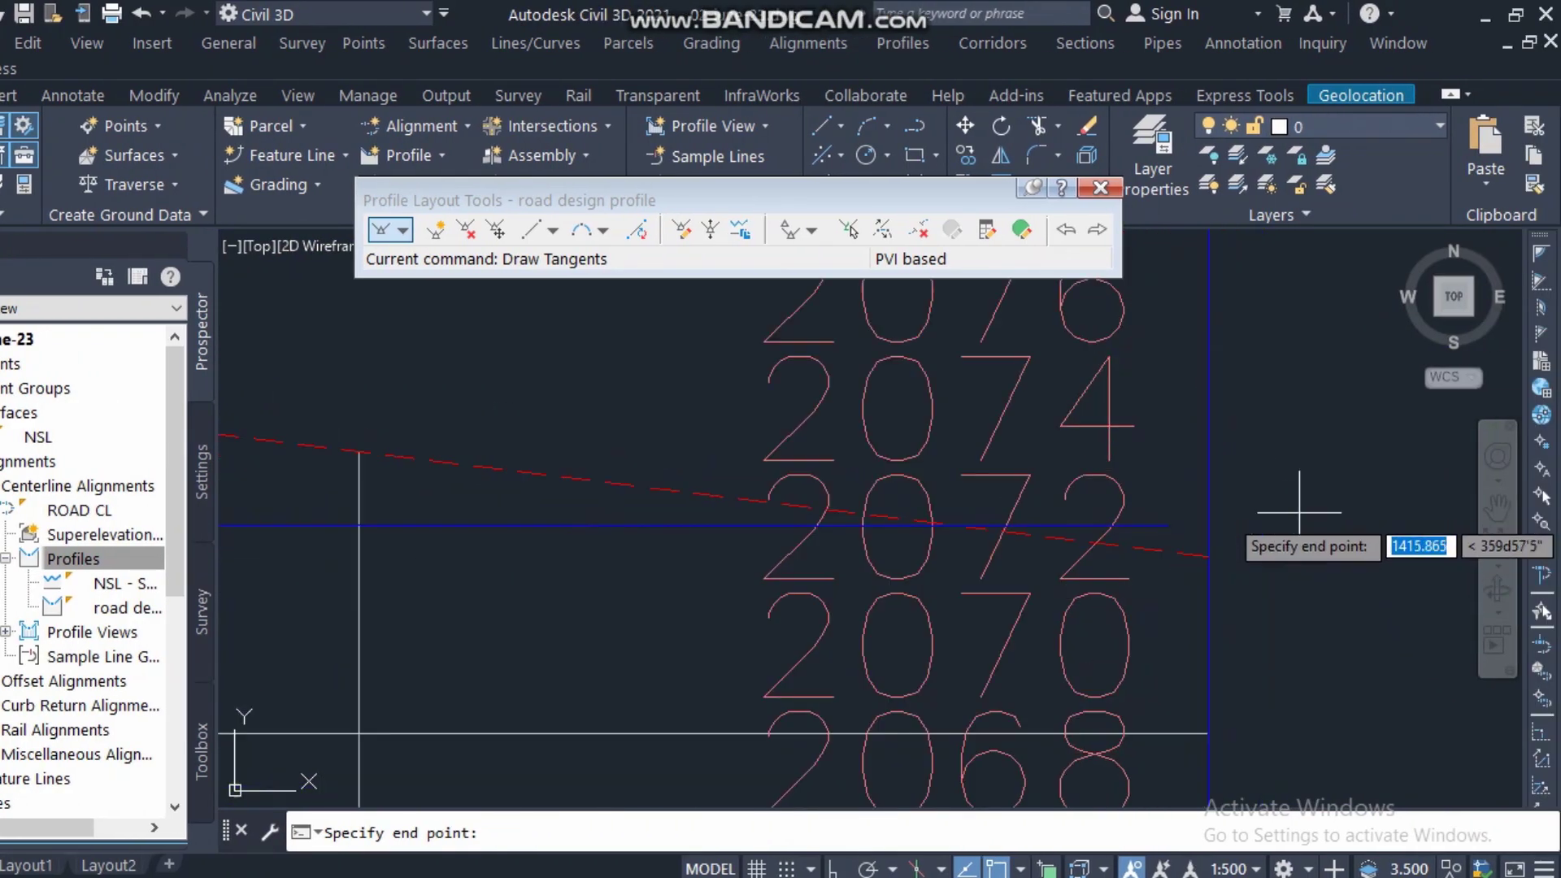
{"action": "left_click", "coordinate": [1208, 560]}
{"action": "key", "text": "Return"}
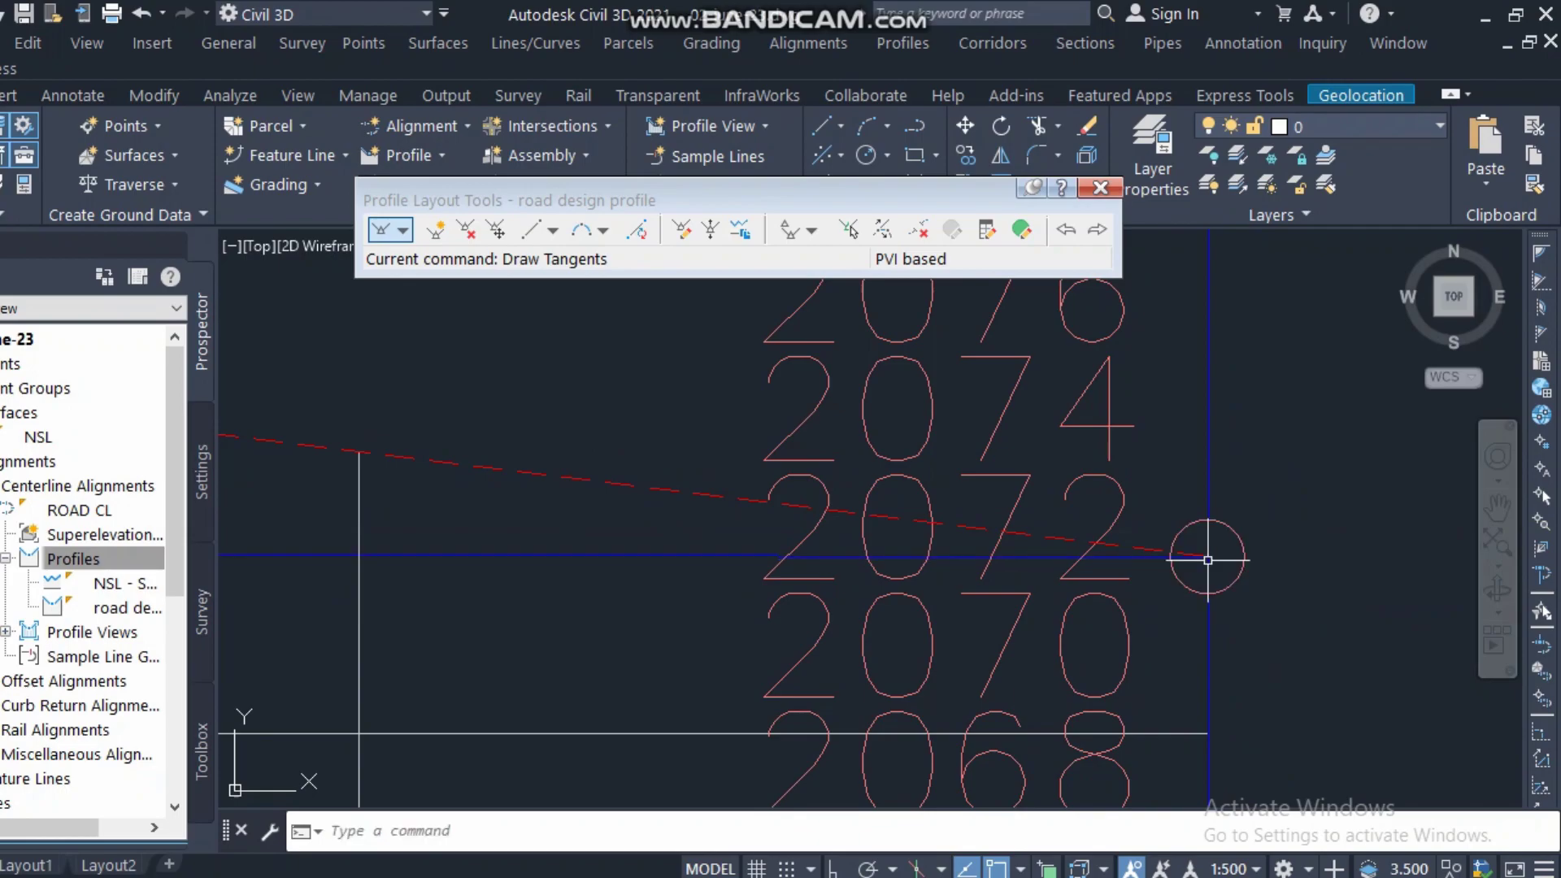
- Compare the road design profile with the existing ground line along the profile view, including the hill section
{"action": "scroll", "coordinate": [1208, 561], "scroll_direction": "down", "scroll_amount": 8}
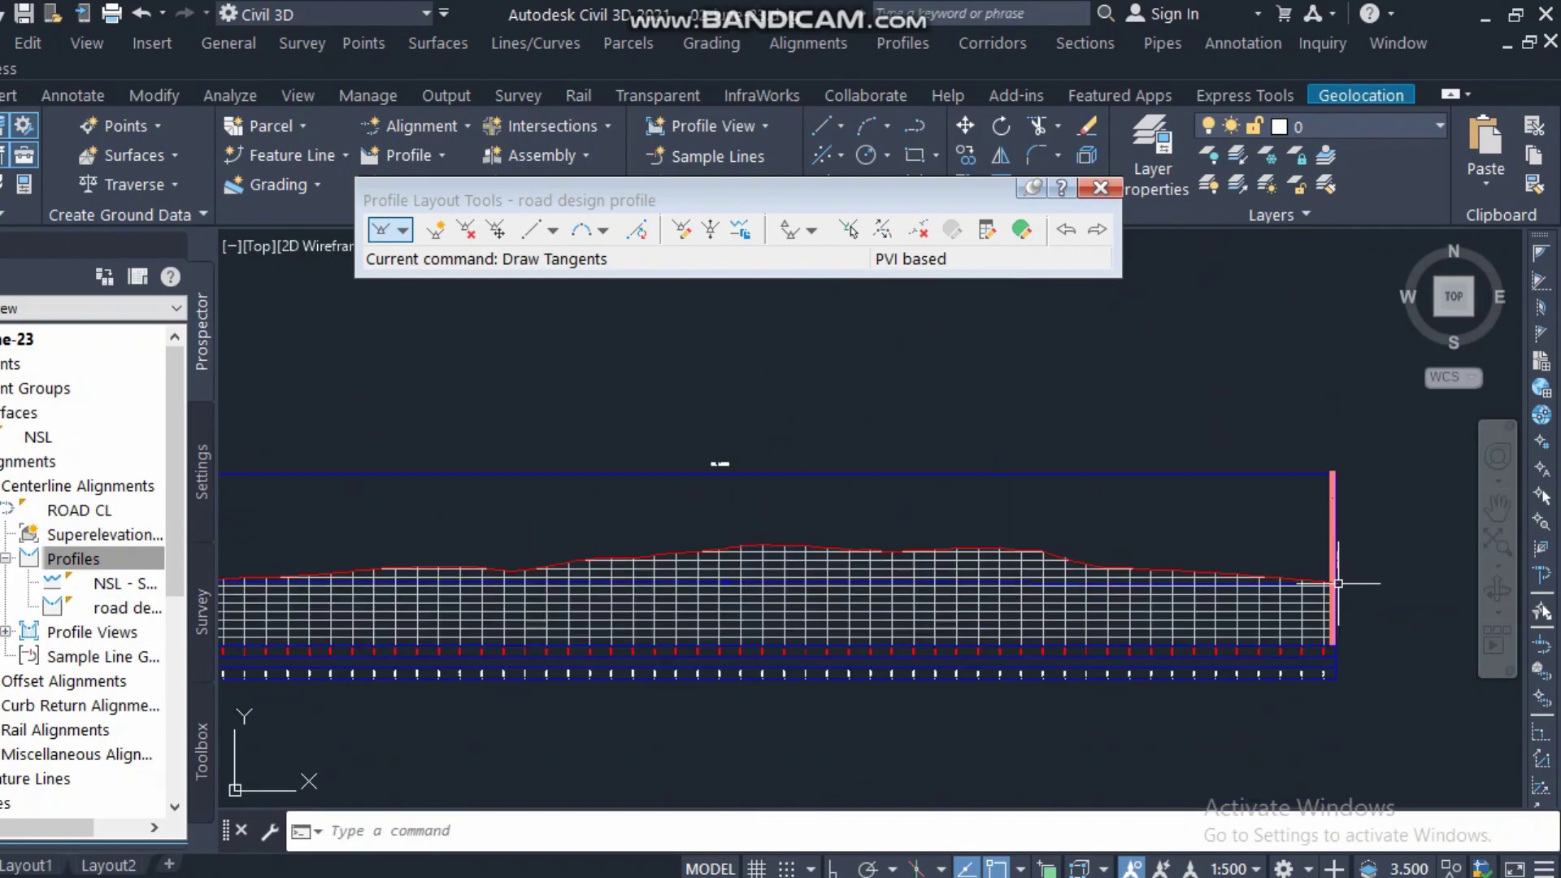
{"action": "scroll", "coordinate": [826, 560], "scroll_direction": "up", "scroll_amount": 5}
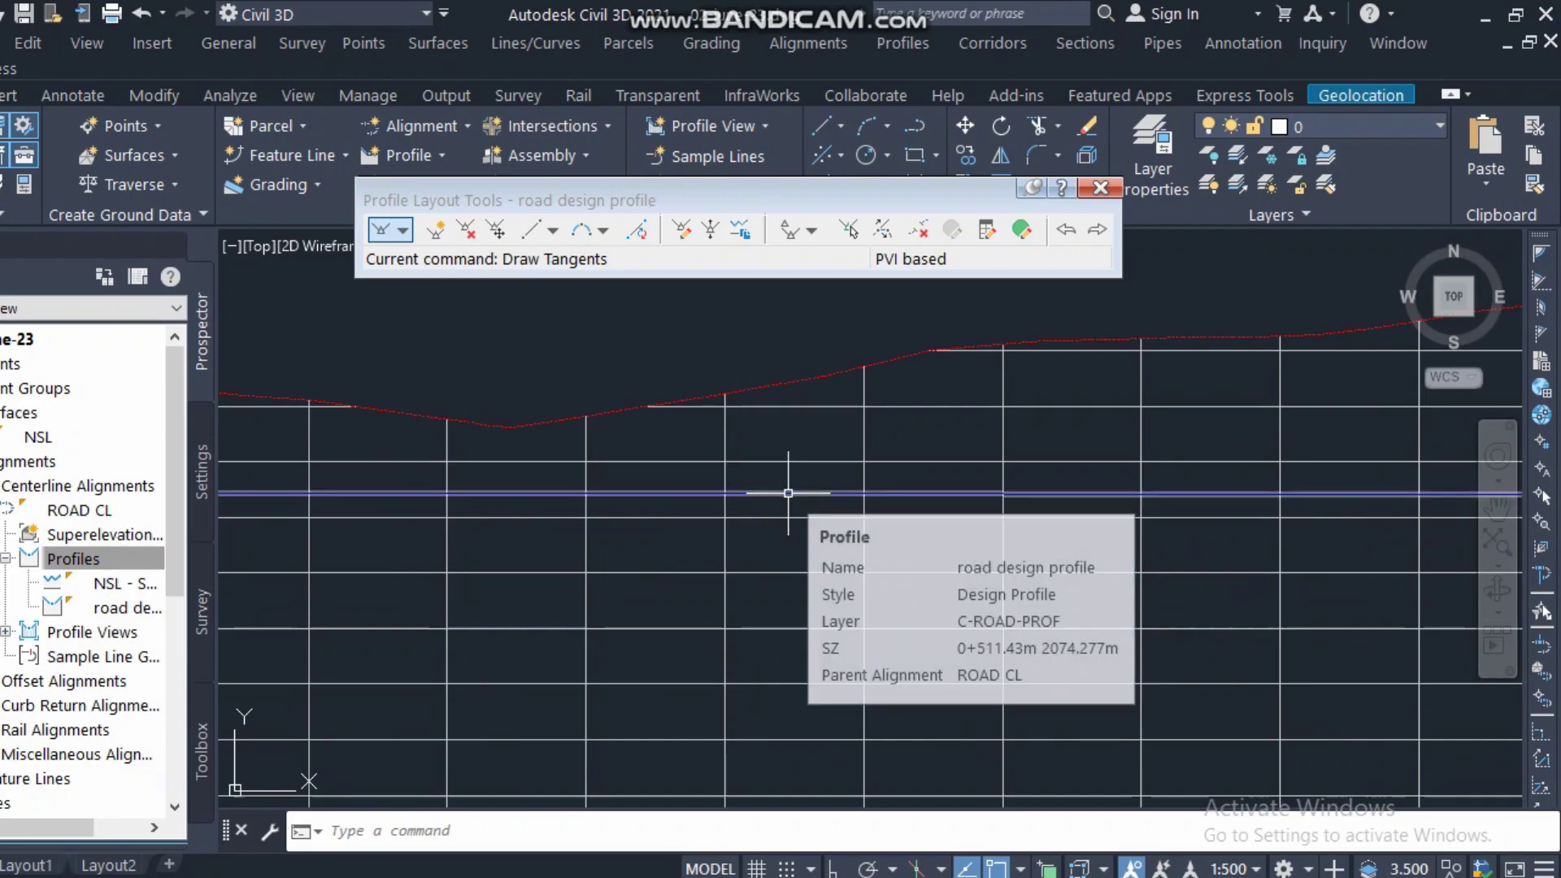
{"action": "scroll", "coordinate": [788, 492], "scroll_direction": "down", "scroll_amount": 5}
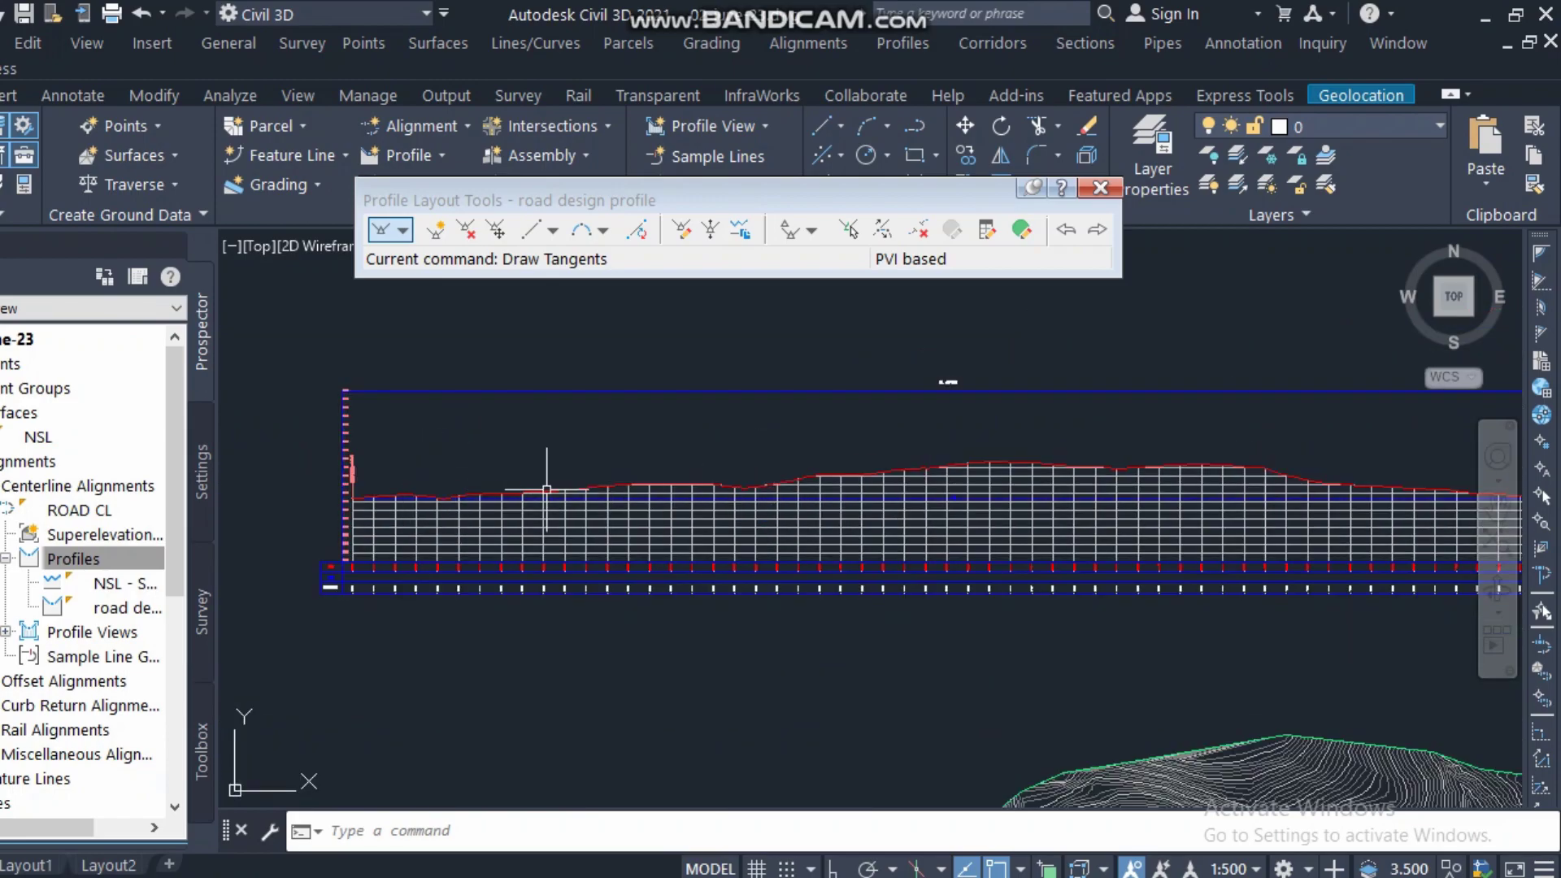
{"action": "middle_click_drag", "start_coordinate": [1027, 509], "coordinate": [715, 515]}
{"action": "scroll", "coordinate": [912, 507], "scroll_direction": "up", "scroll_amount": 5}
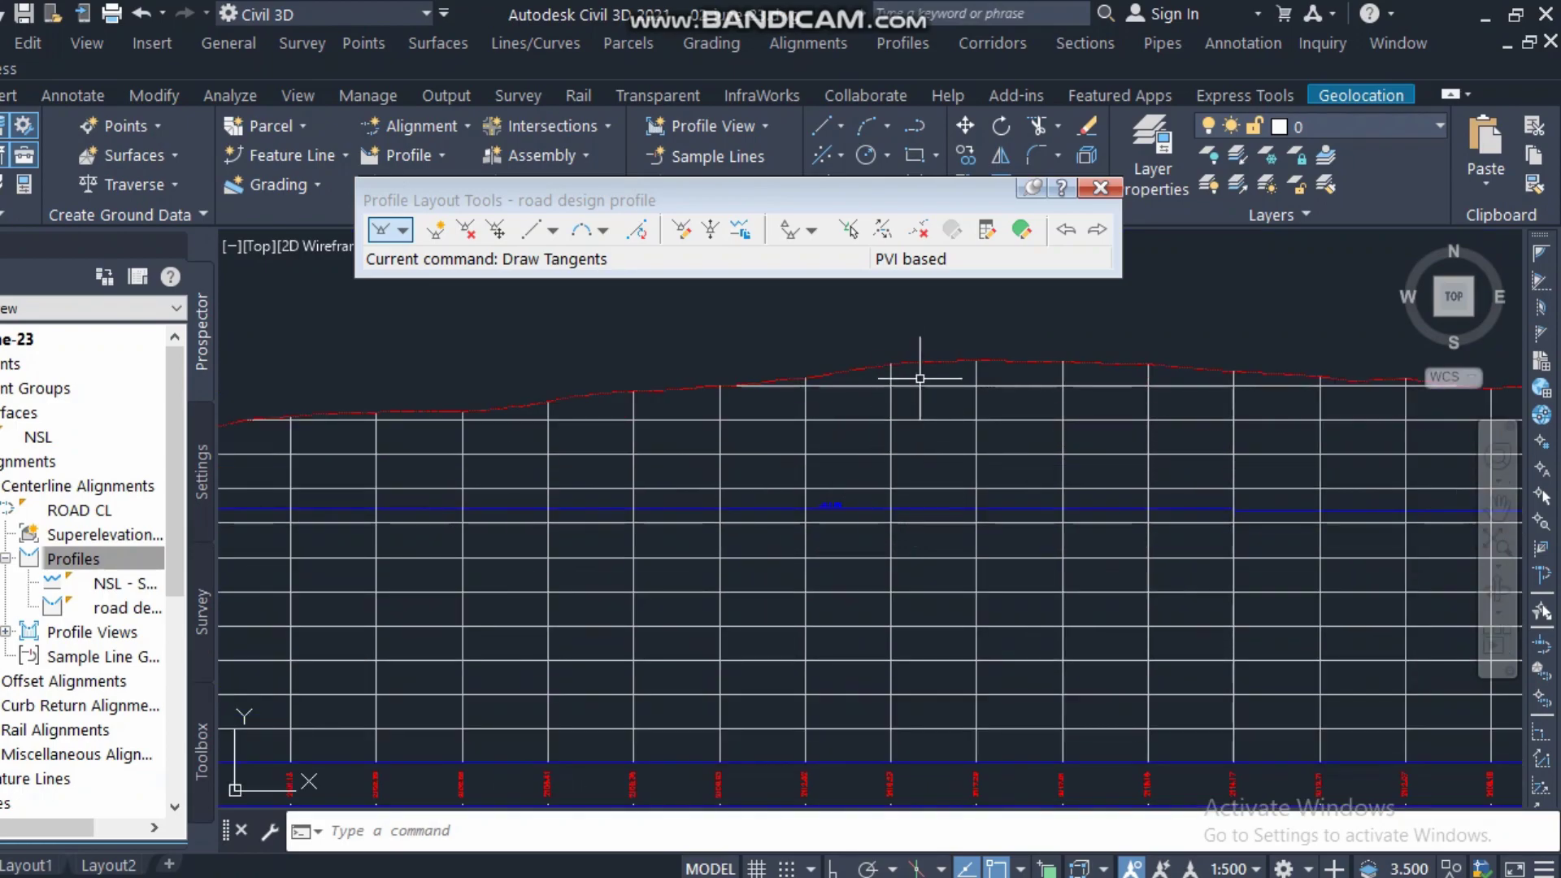
{"action": "mouse_move", "coordinate": [891, 360]}
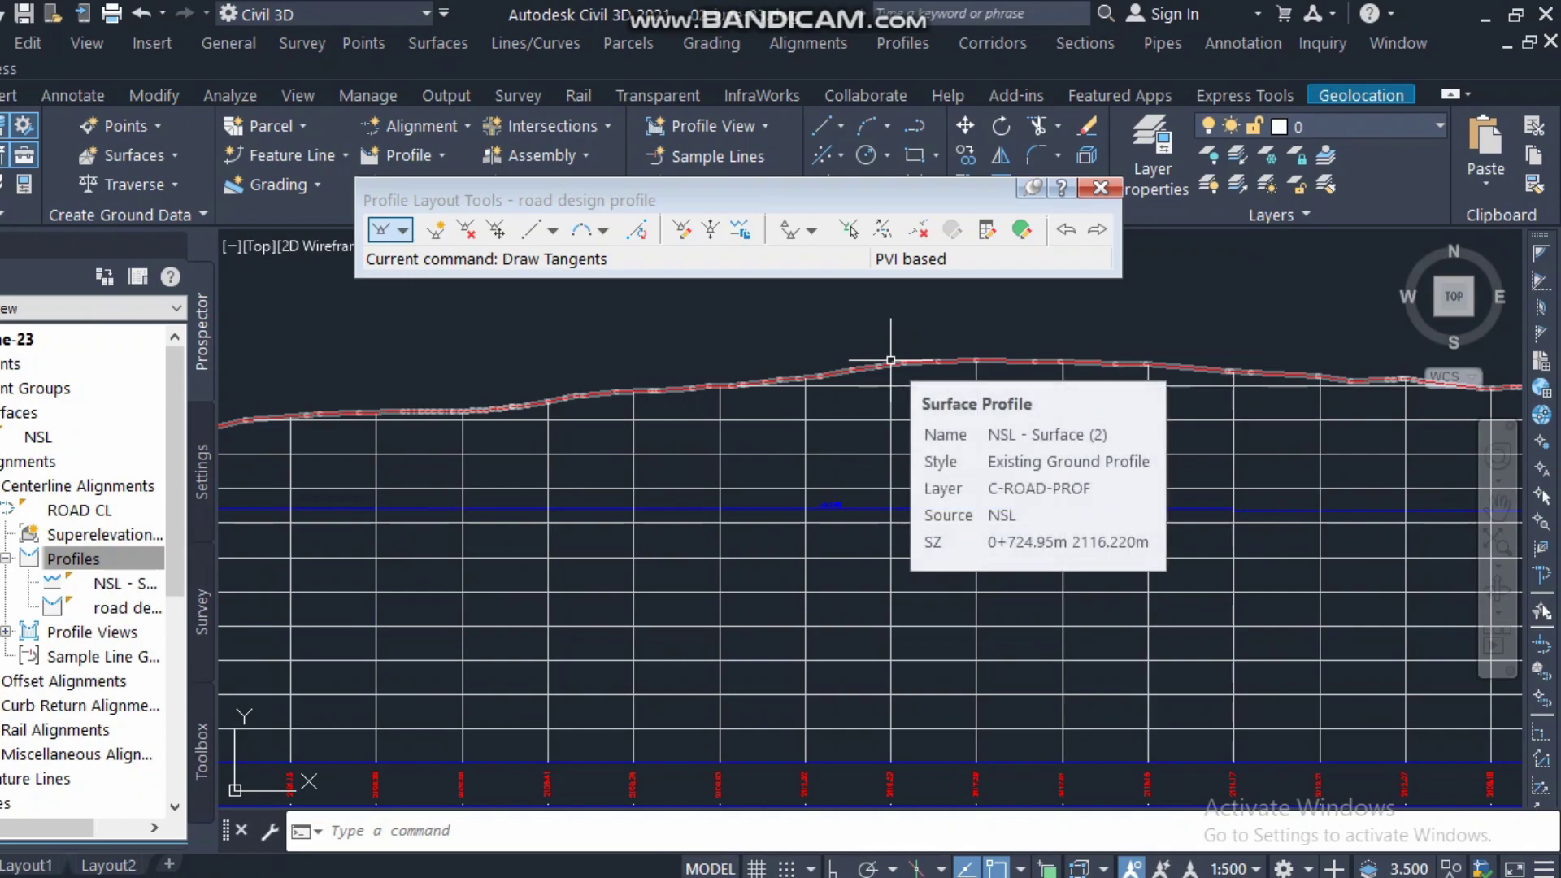
{"action": "scroll", "coordinate": [919, 363], "scroll_direction": "up", "scroll_amount": 4}
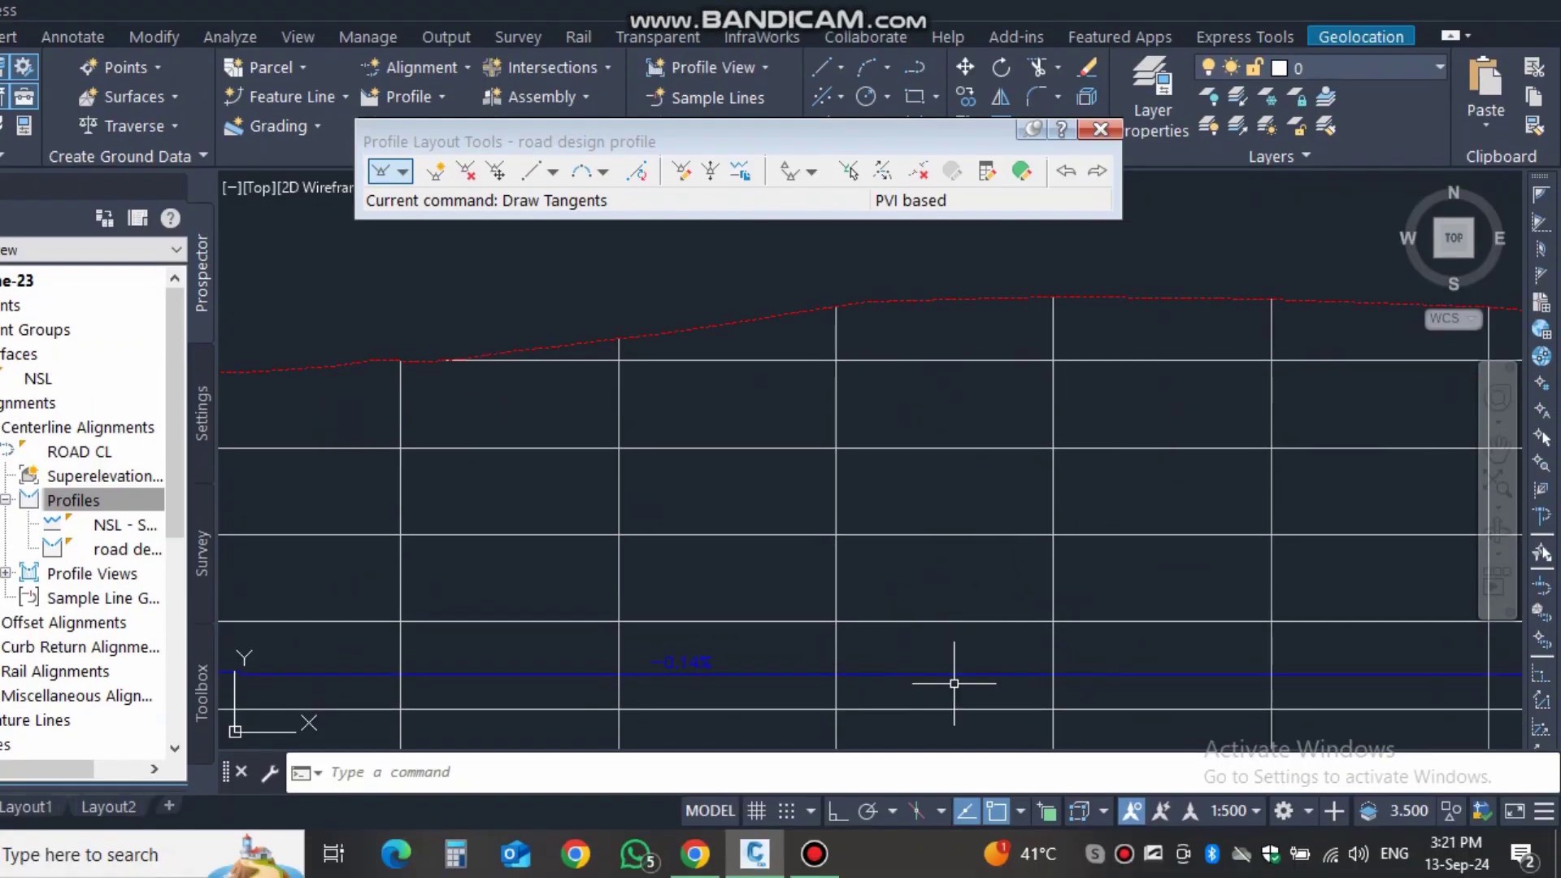
{"action": "scroll", "coordinate": [1030, 537], "scroll_direction": "down", "scroll_amount": 5}
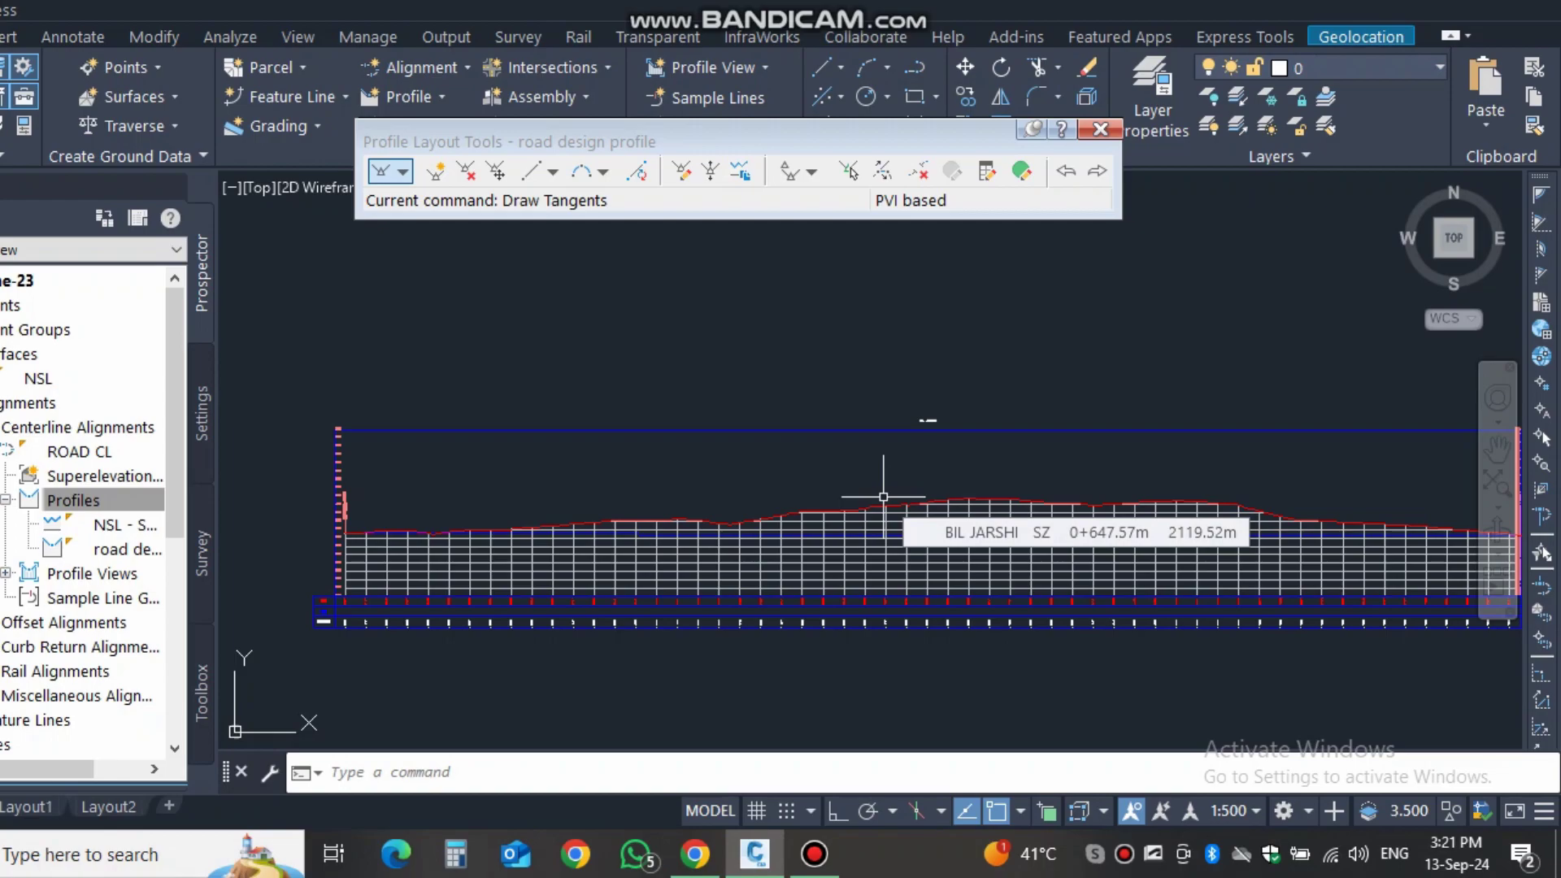
{"action": "scroll", "coordinate": [437, 549], "scroll_direction": "up", "scroll_amount": 4}
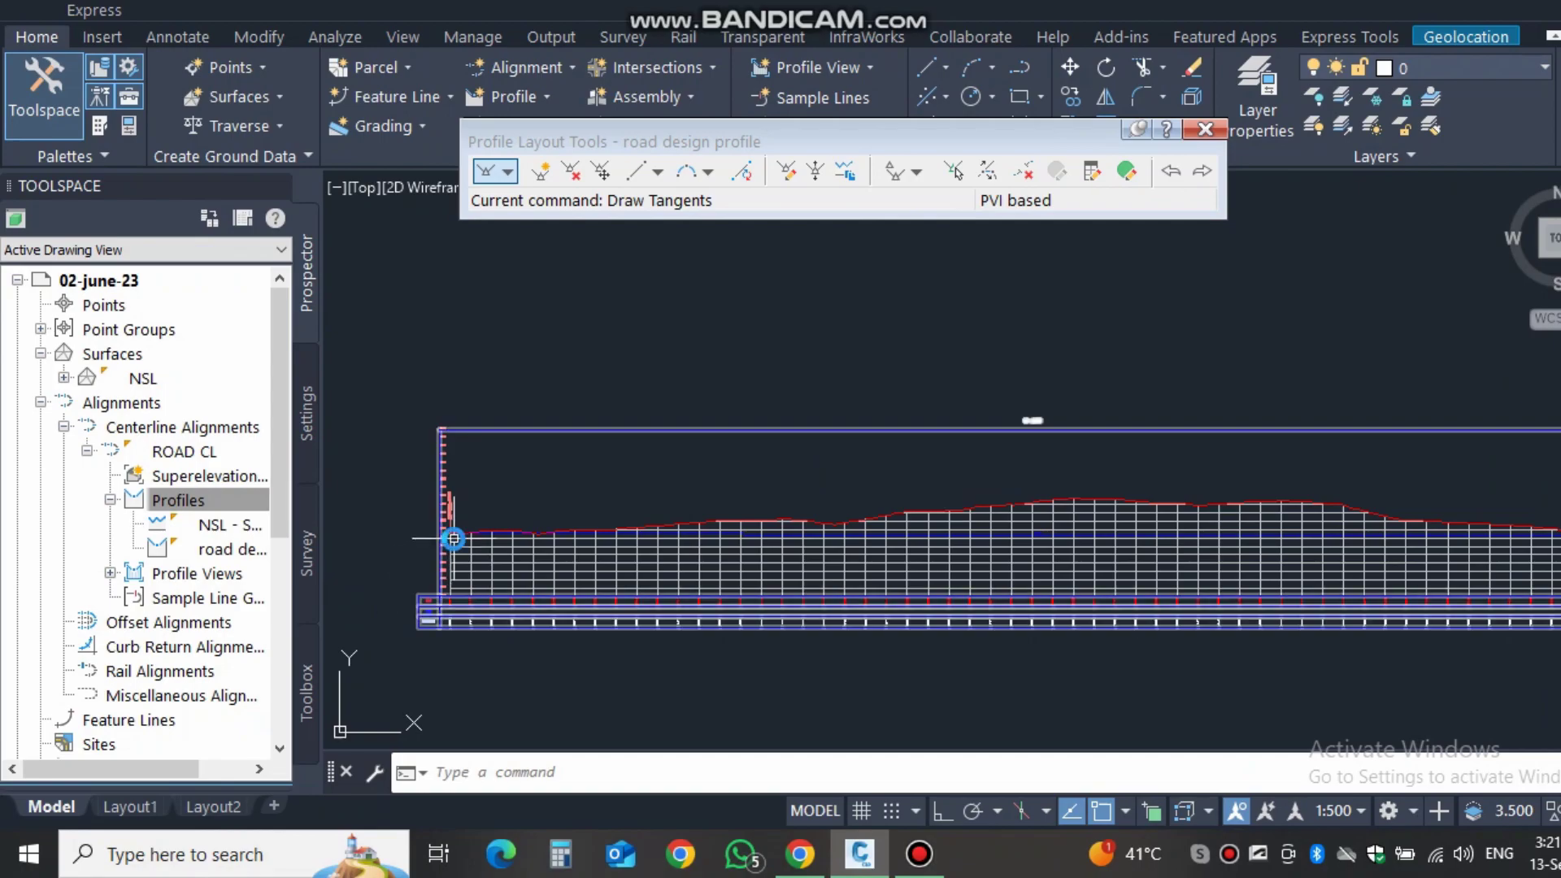
{"action": "middle_click_drag", "start_coordinate": [966, 522], "coordinate": [805, 558]}
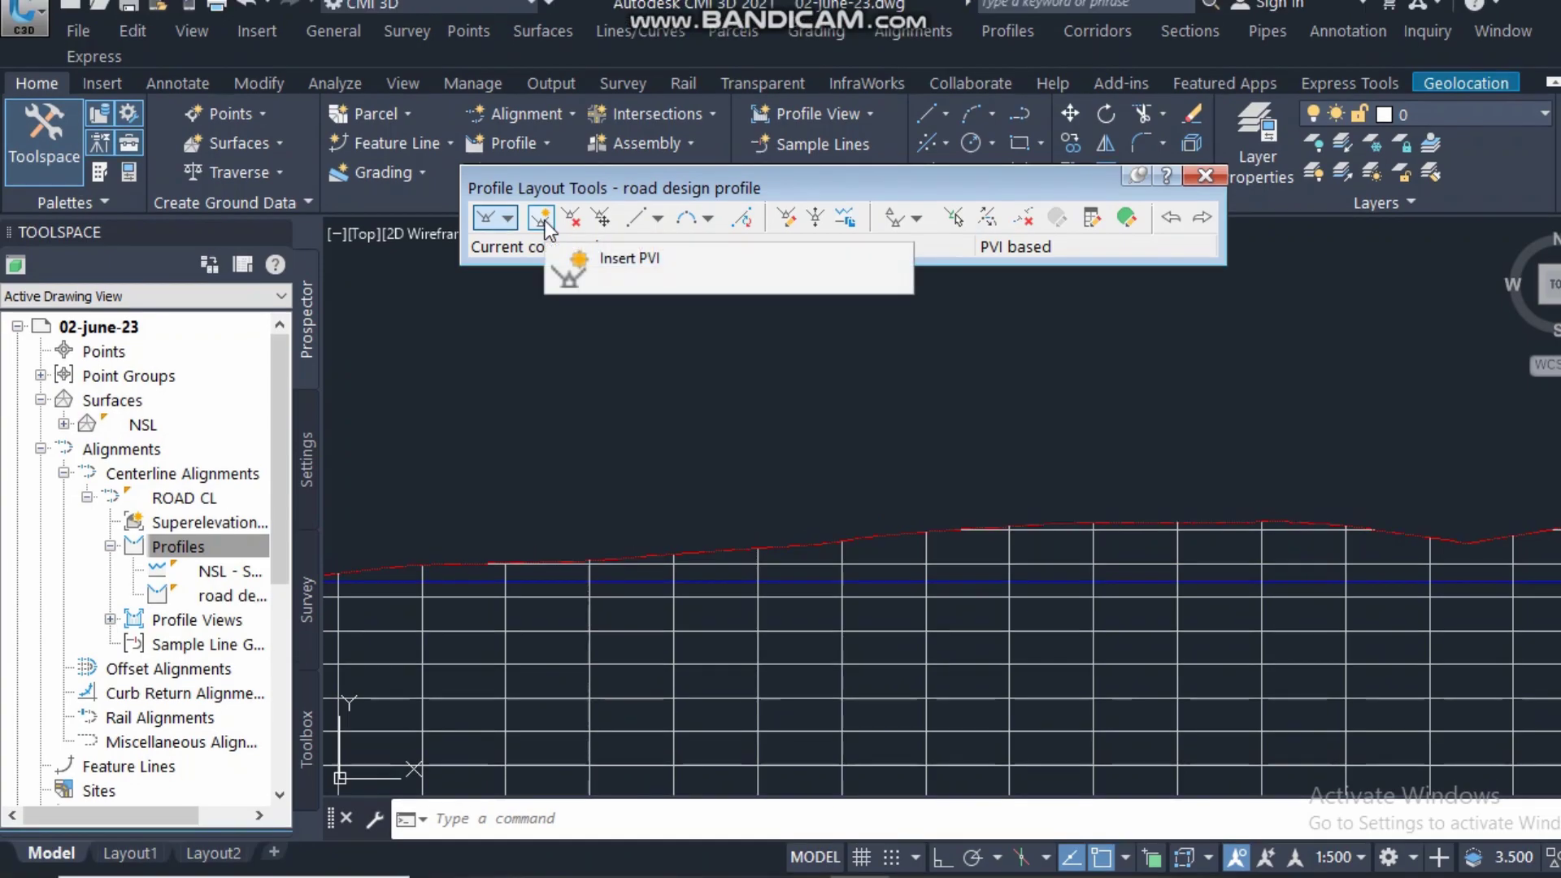
- Insert a PVI in the road design profile just above the existing ground's first crest, near station 0+355
{"action": "left_click", "coordinate": [542, 217]}
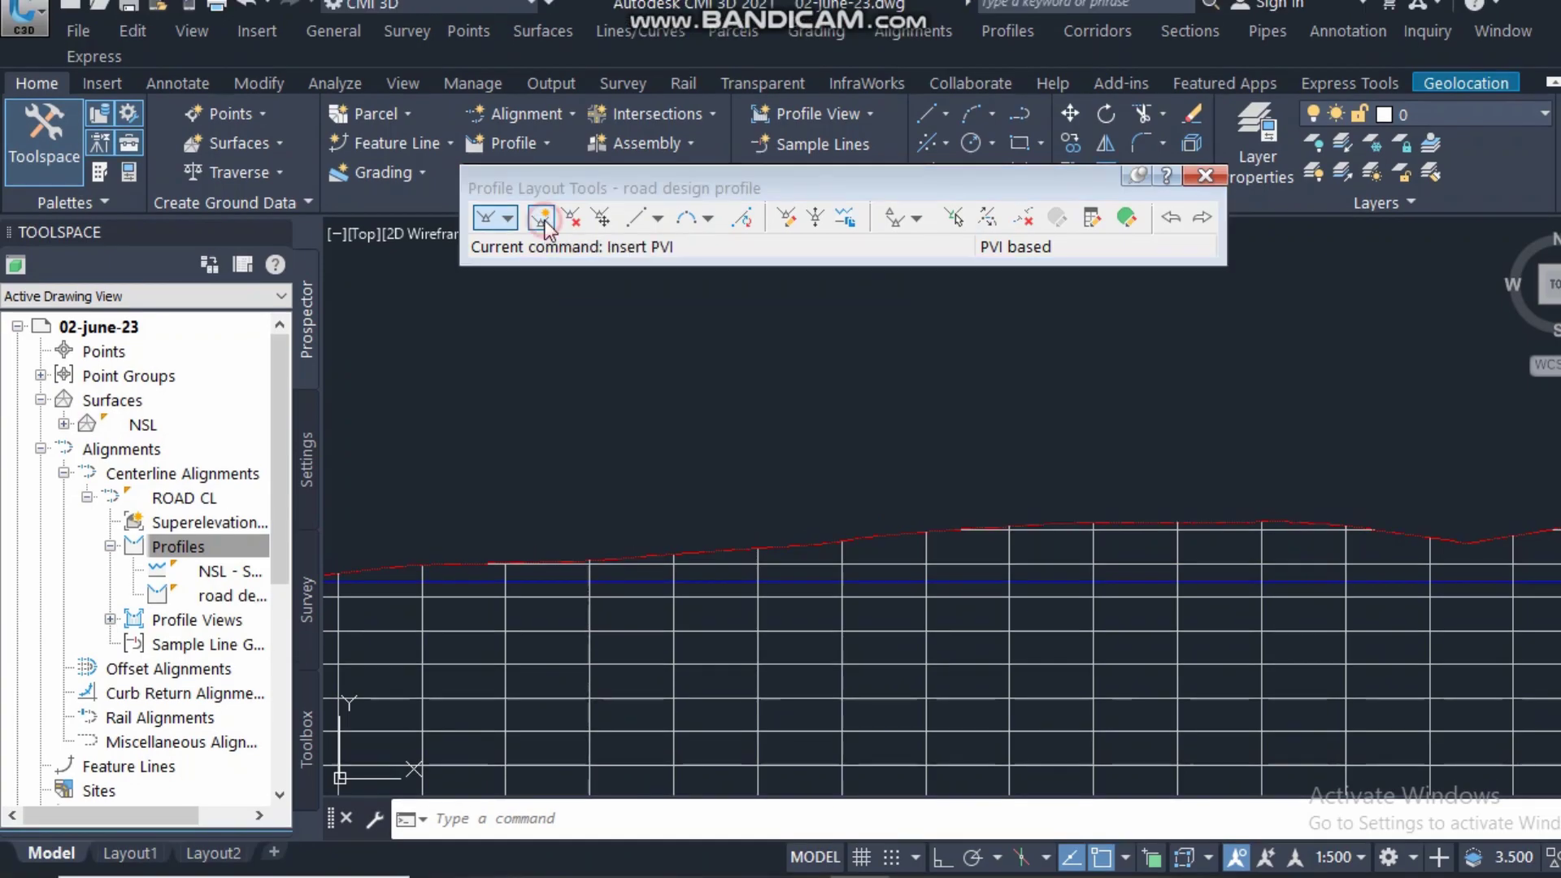
{"action": "scroll", "coordinate": [1008, 550], "scroll_direction": "down", "scroll_amount": 5}
{"action": "scroll", "coordinate": [927, 438], "scroll_direction": "up", "scroll_amount": 2}
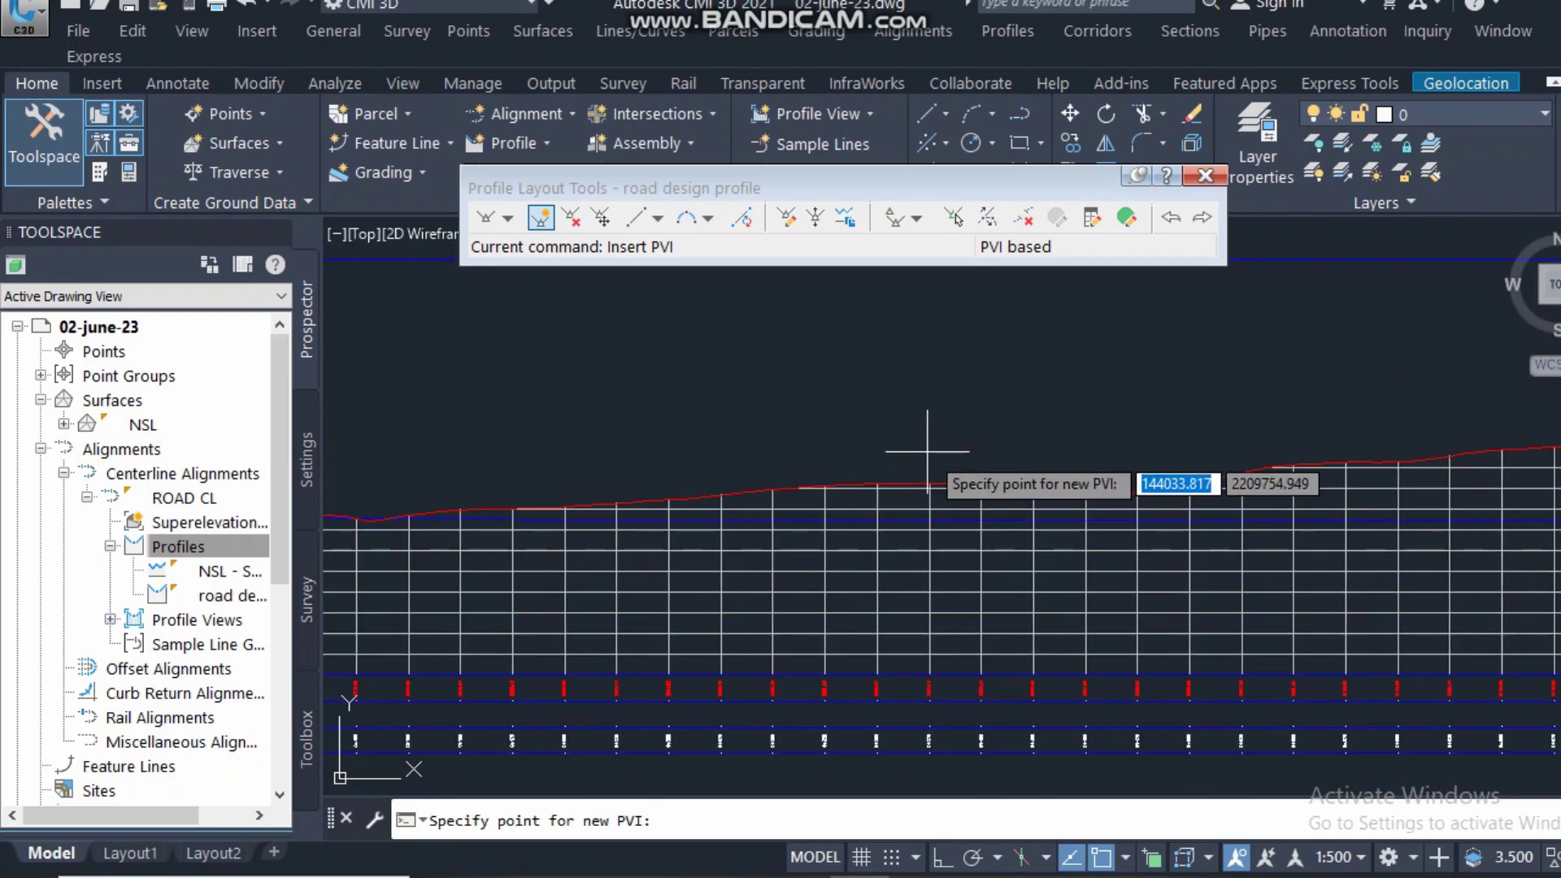
{"action": "scroll", "coordinate": [913, 447], "scroll_direction": "up", "scroll_amount": 2}
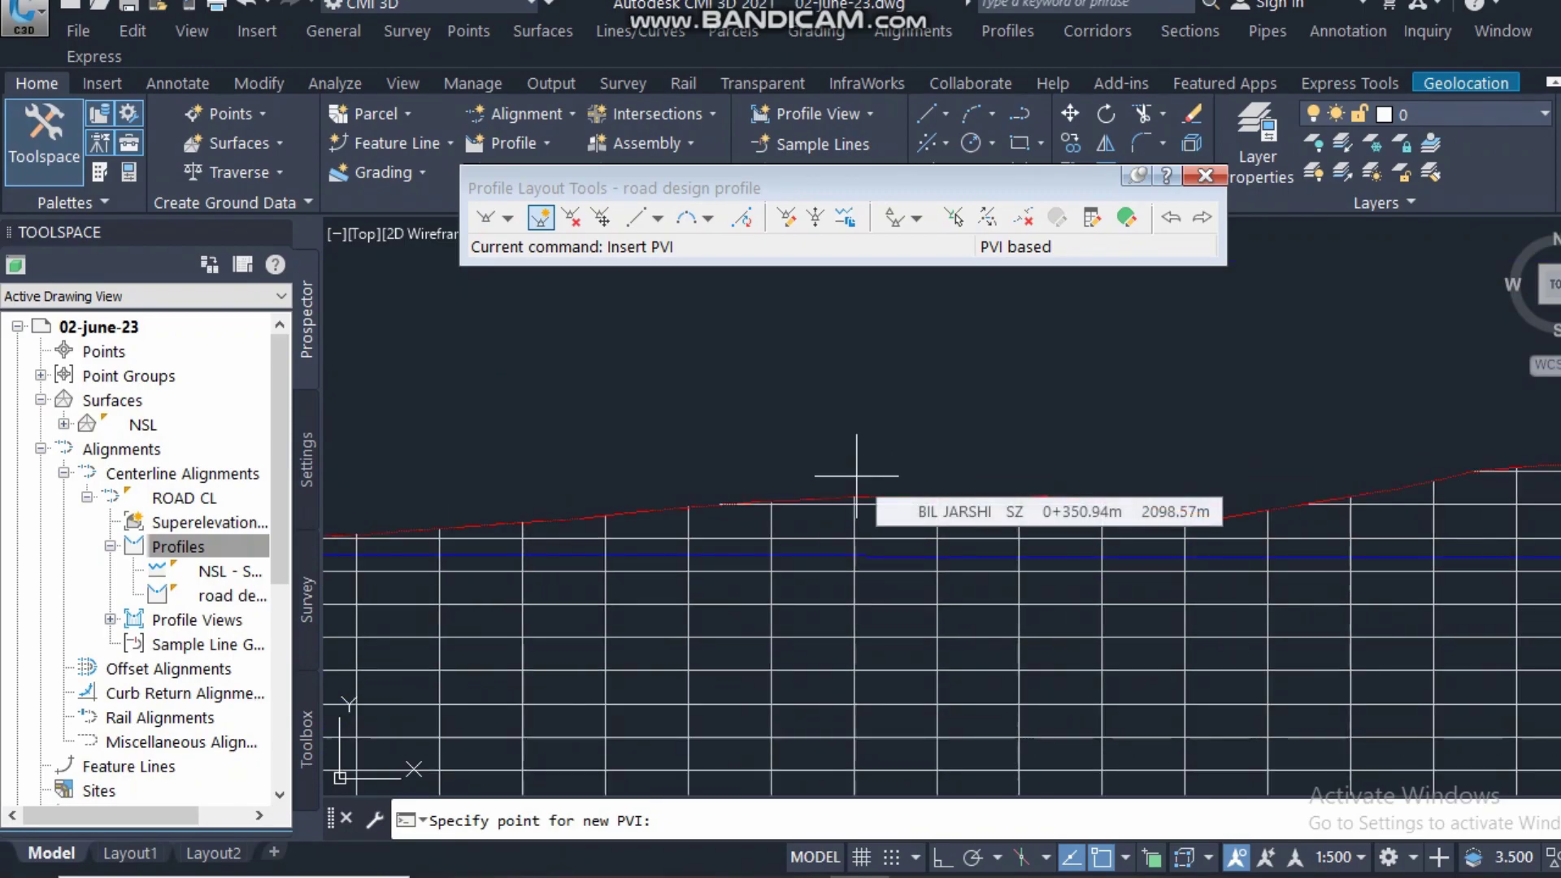
{"action": "scroll", "coordinate": [857, 477], "scroll_direction": "up", "scroll_amount": 2}
{"action": "scroll", "coordinate": [869, 481], "scroll_direction": "down", "scroll_amount": 3}
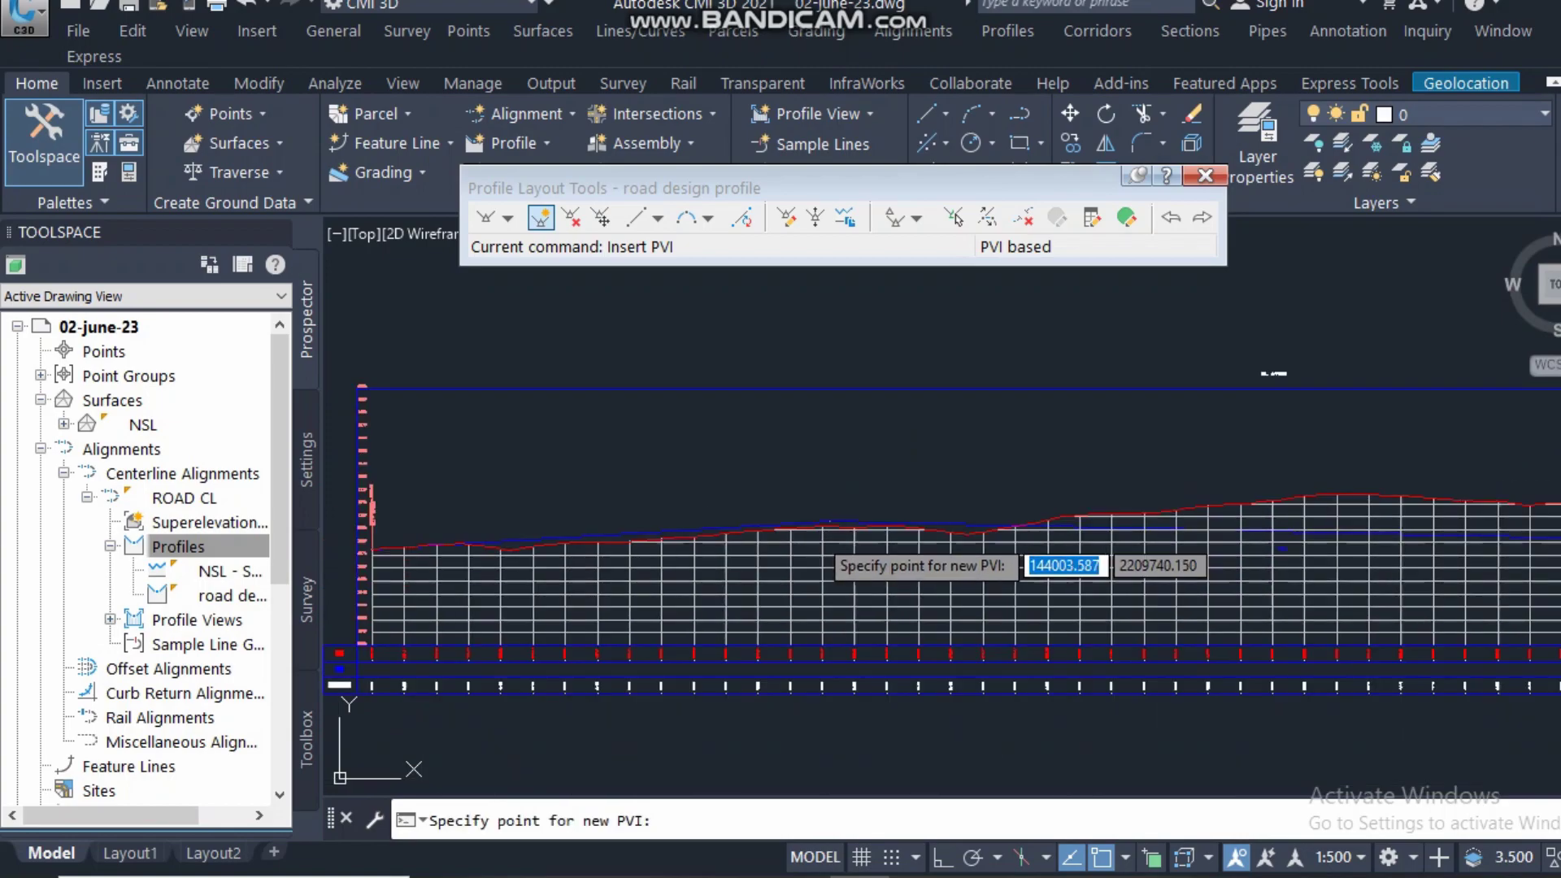
{"action": "scroll", "coordinate": [847, 529], "scroll_direction": "up", "scroll_amount": 5}
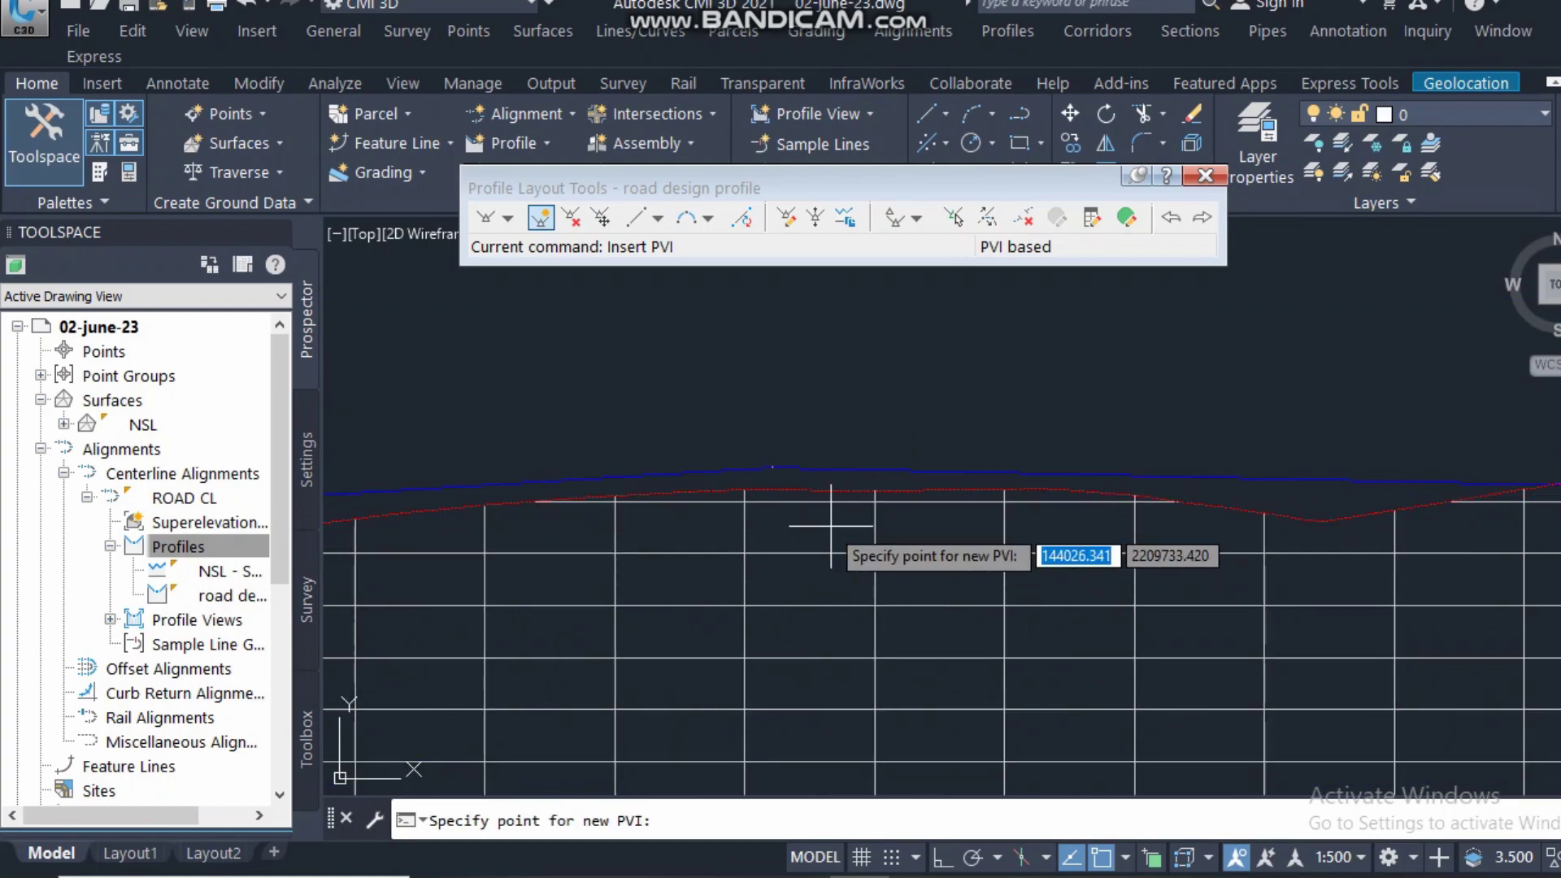
{"action": "scroll", "coordinate": [745, 452], "scroll_direction": "up", "scroll_amount": 2}
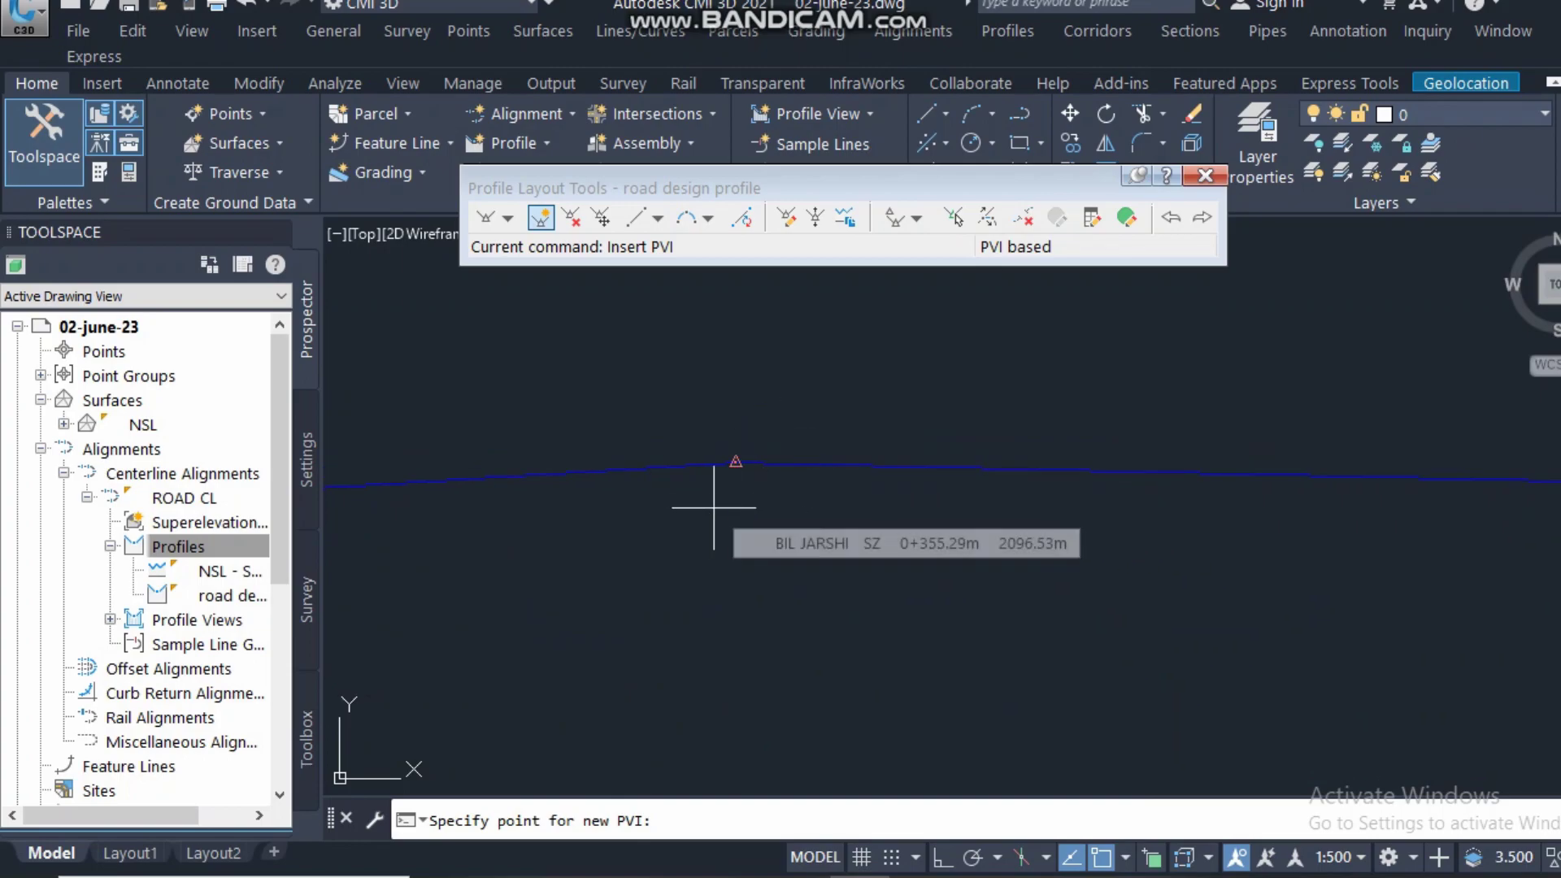
- Insert another PVI slightly above the existing ground at the highest crest in the middle of the profile view
{"action": "scroll", "coordinate": [714, 507], "scroll_direction": "down", "scroll_amount": 2}
{"action": "scroll", "coordinate": [1056, 463], "scroll_direction": "up", "scroll_amount": 3}
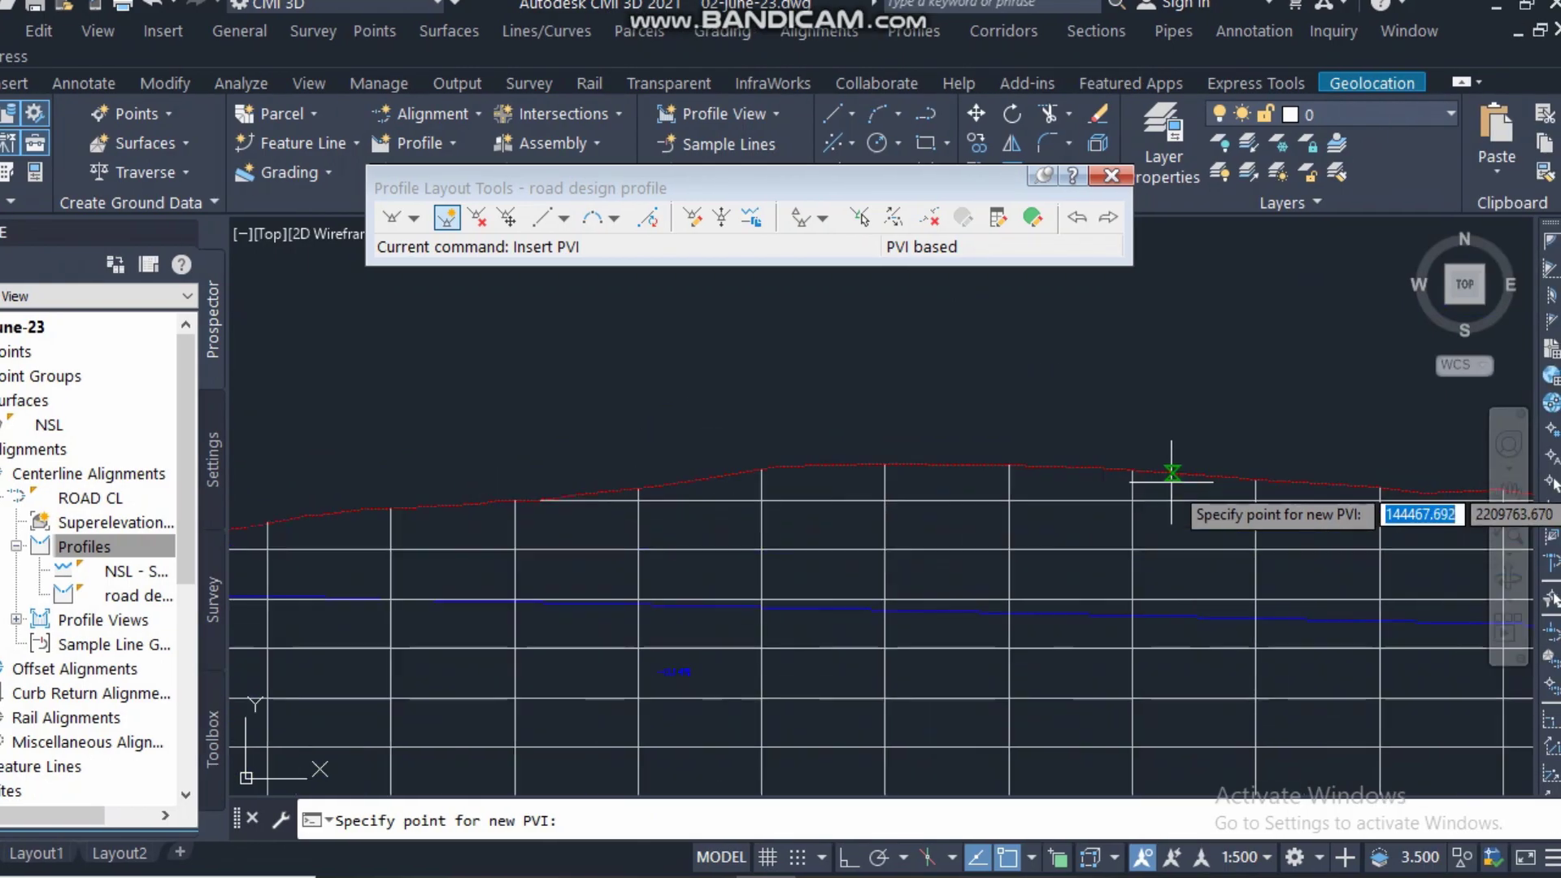
{"action": "scroll", "coordinate": [843, 439], "scroll_direction": "down", "scroll_amount": 3}
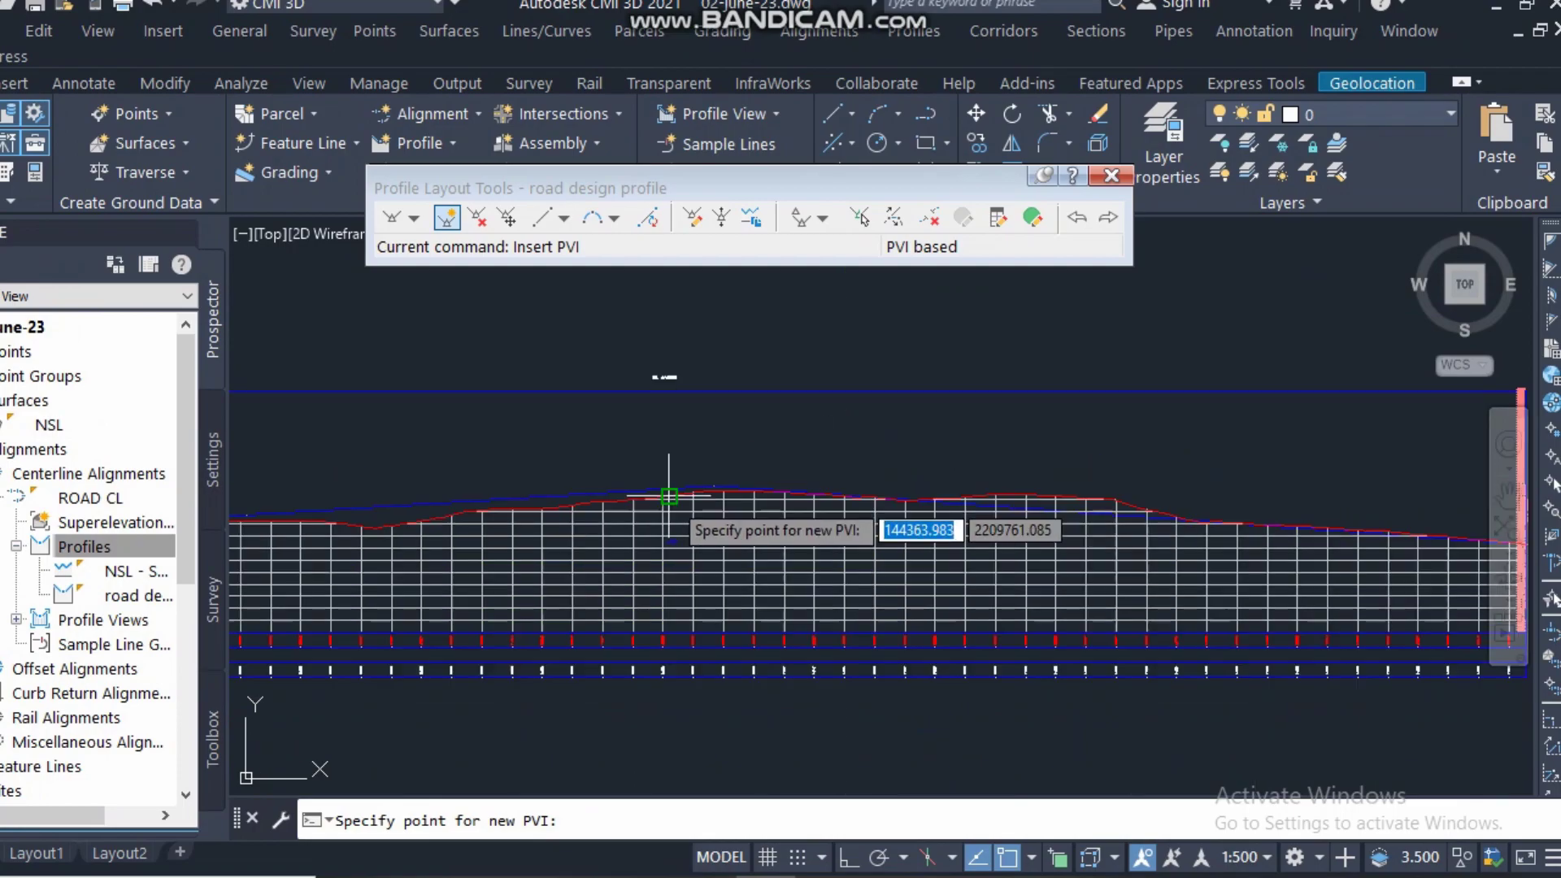
- Check the design line against the existing ground beyond the highest crest and end PVI insertion
{"action": "scroll", "coordinate": [974, 503], "scroll_direction": "up", "scroll_amount": 3}
{"action": "scroll", "coordinate": [833, 555], "scroll_direction": "down", "scroll_amount": 3}
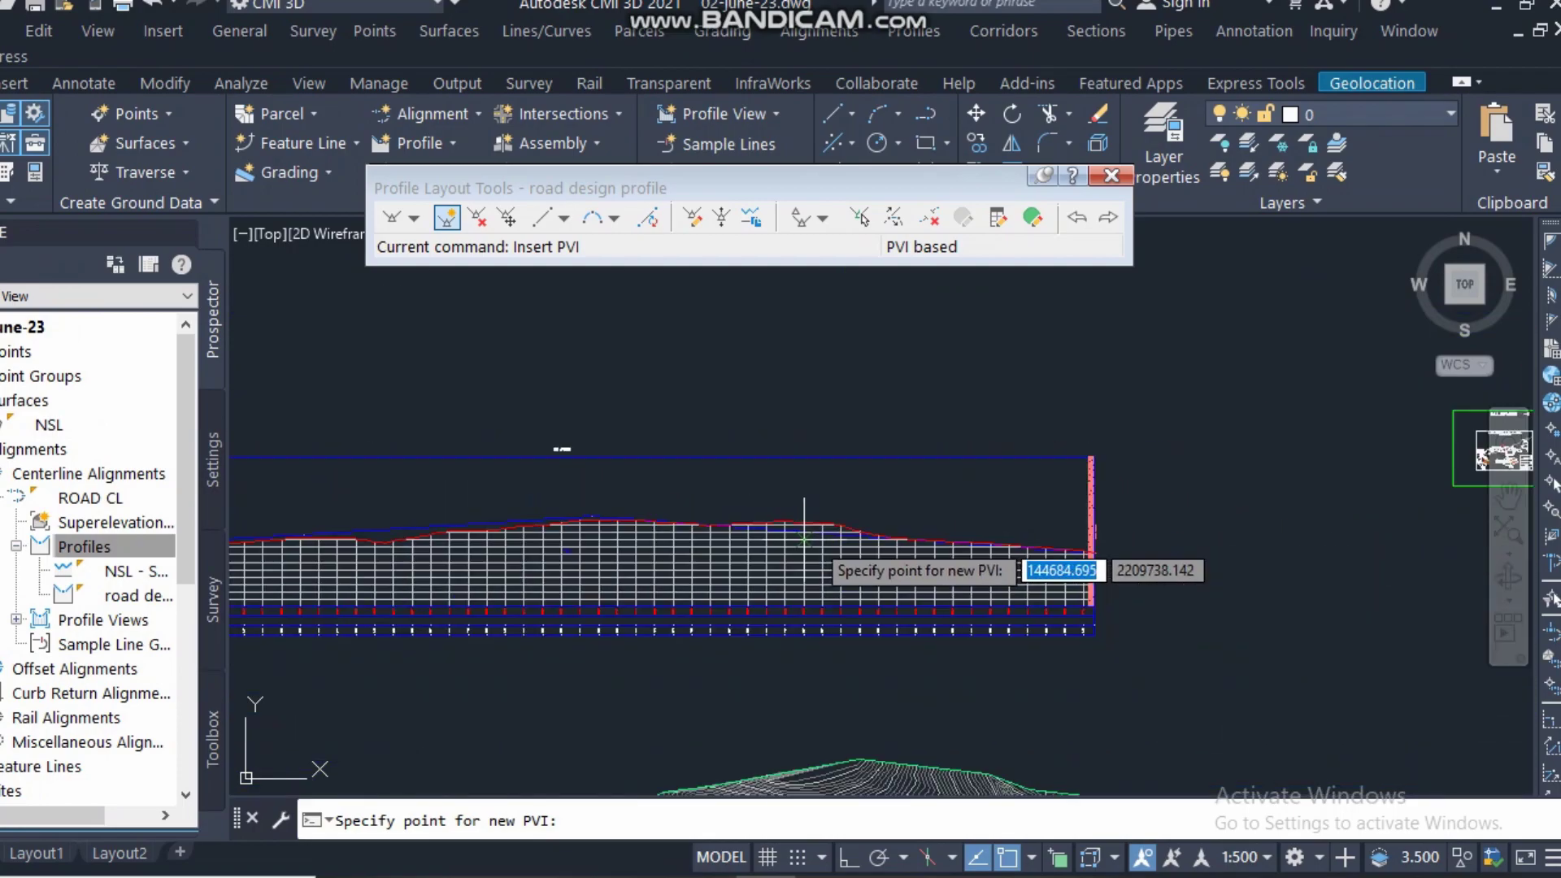
{"action": "scroll", "coordinate": [837, 550], "scroll_direction": "up", "scroll_amount": 4}
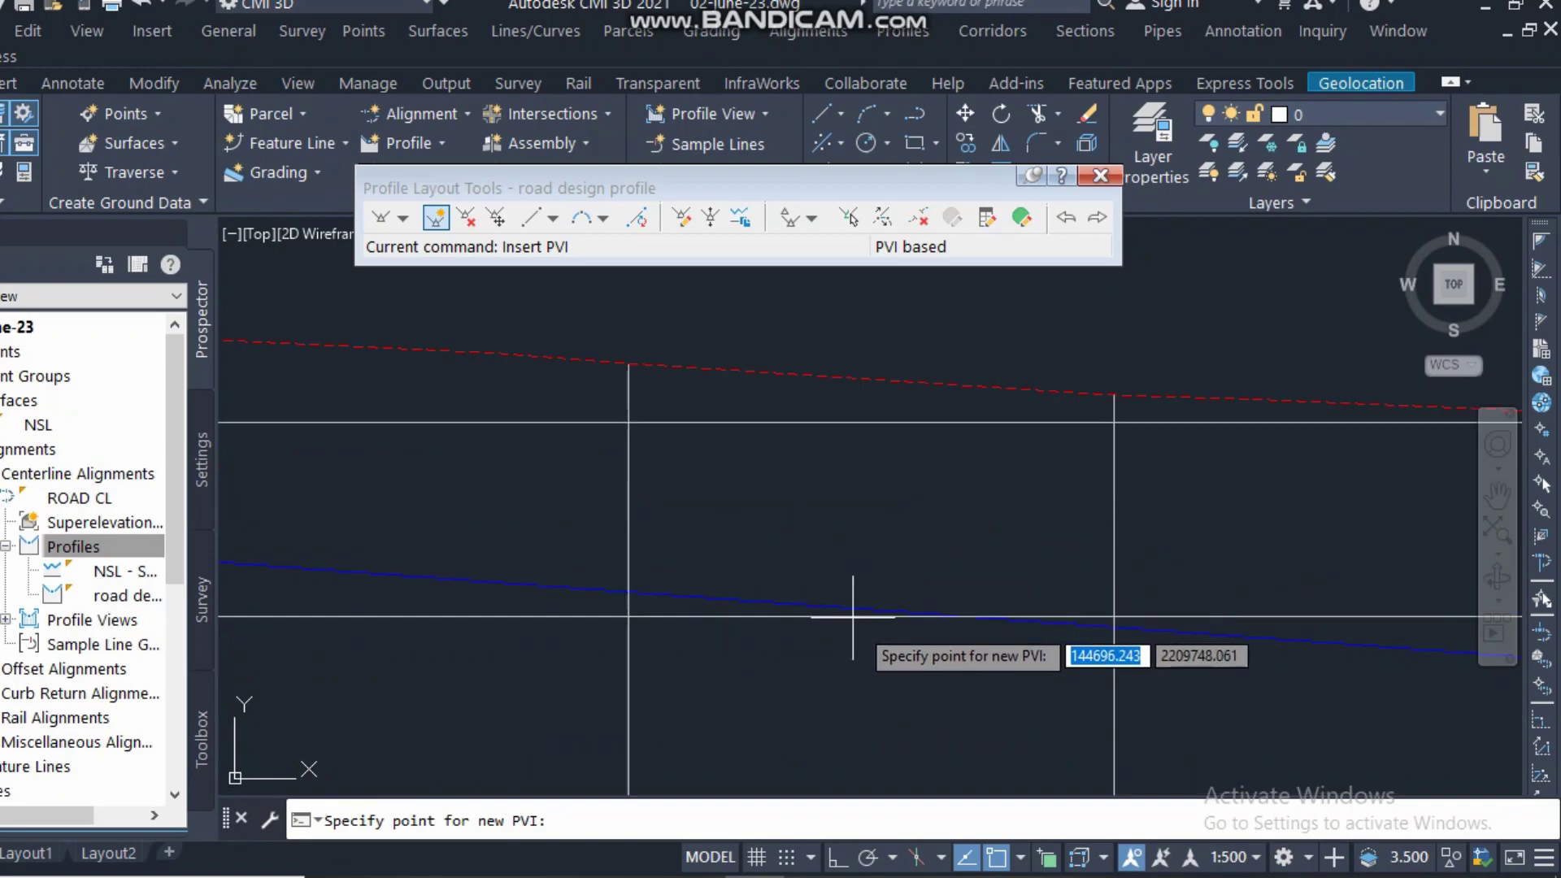
{"action": "scroll", "coordinate": [1090, 514], "scroll_direction": "down", "scroll_amount": 3}
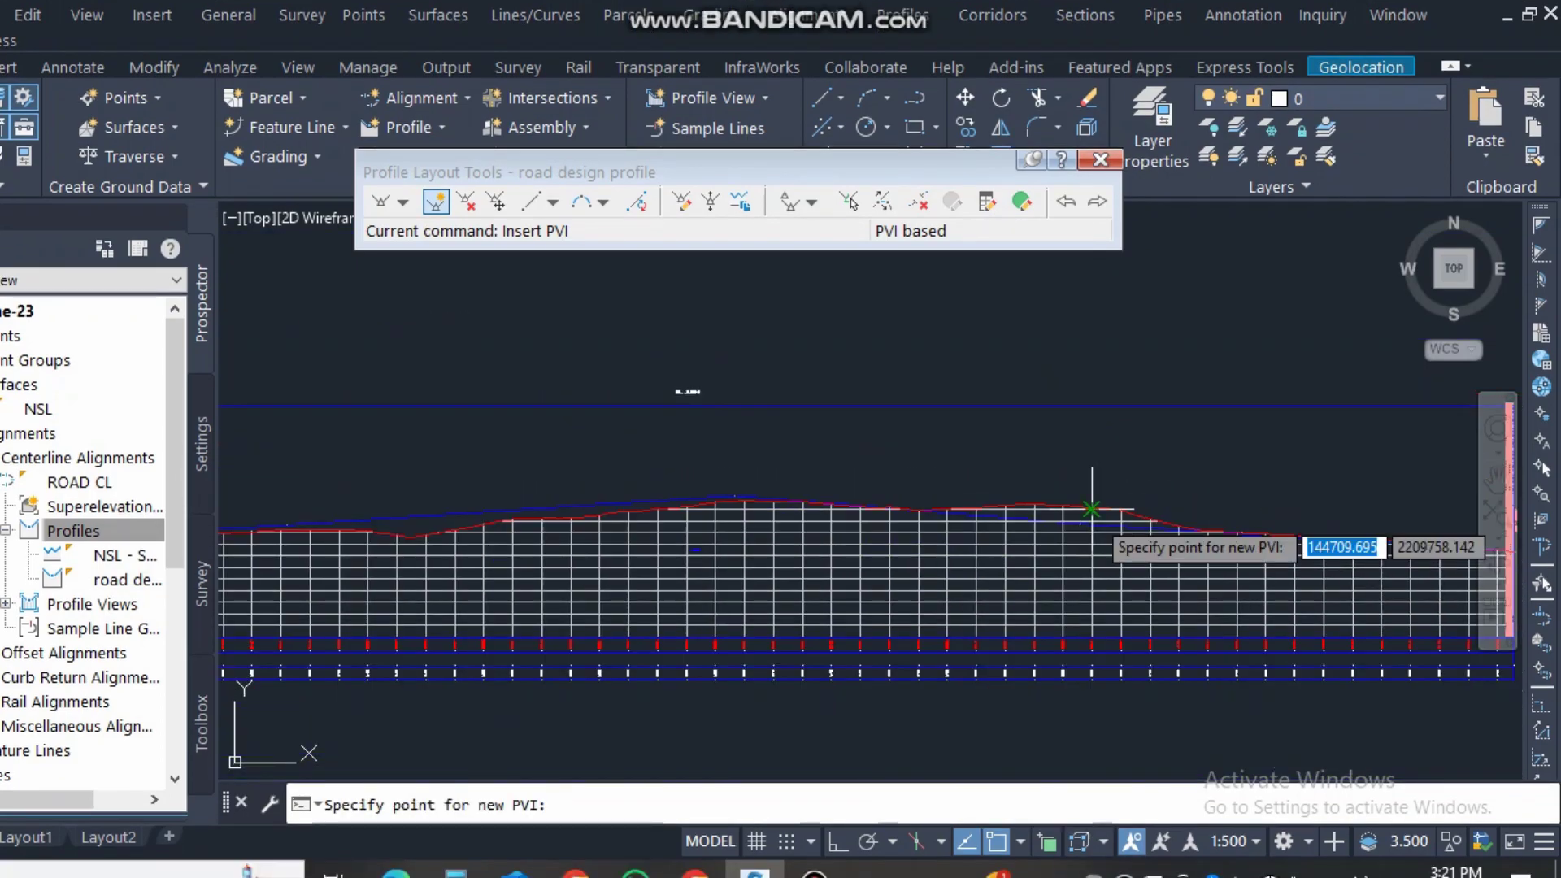
{"action": "left_click", "coordinate": [1092, 510]}
{"action": "key", "text": "Return"}
- Examine the grade break label at the first PVI and the grades of the design tangents on both sides of it
{"action": "scroll", "coordinate": [783, 530], "scroll_direction": "up", "scroll_amount": 5}
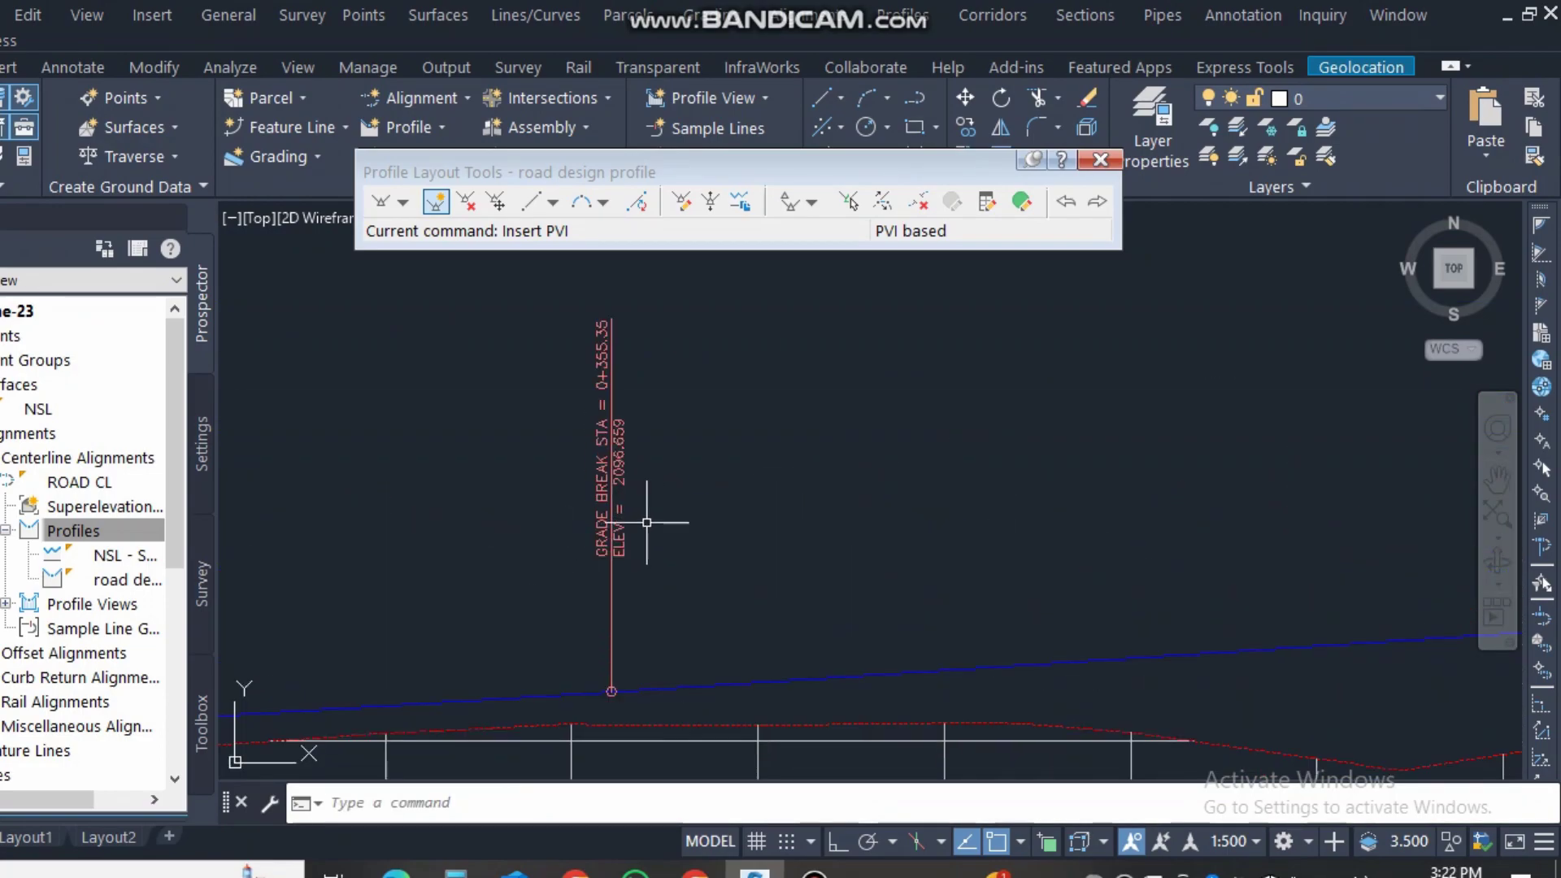
{"action": "scroll", "coordinate": [539, 584], "scroll_direction": "down", "scroll_amount": 4}
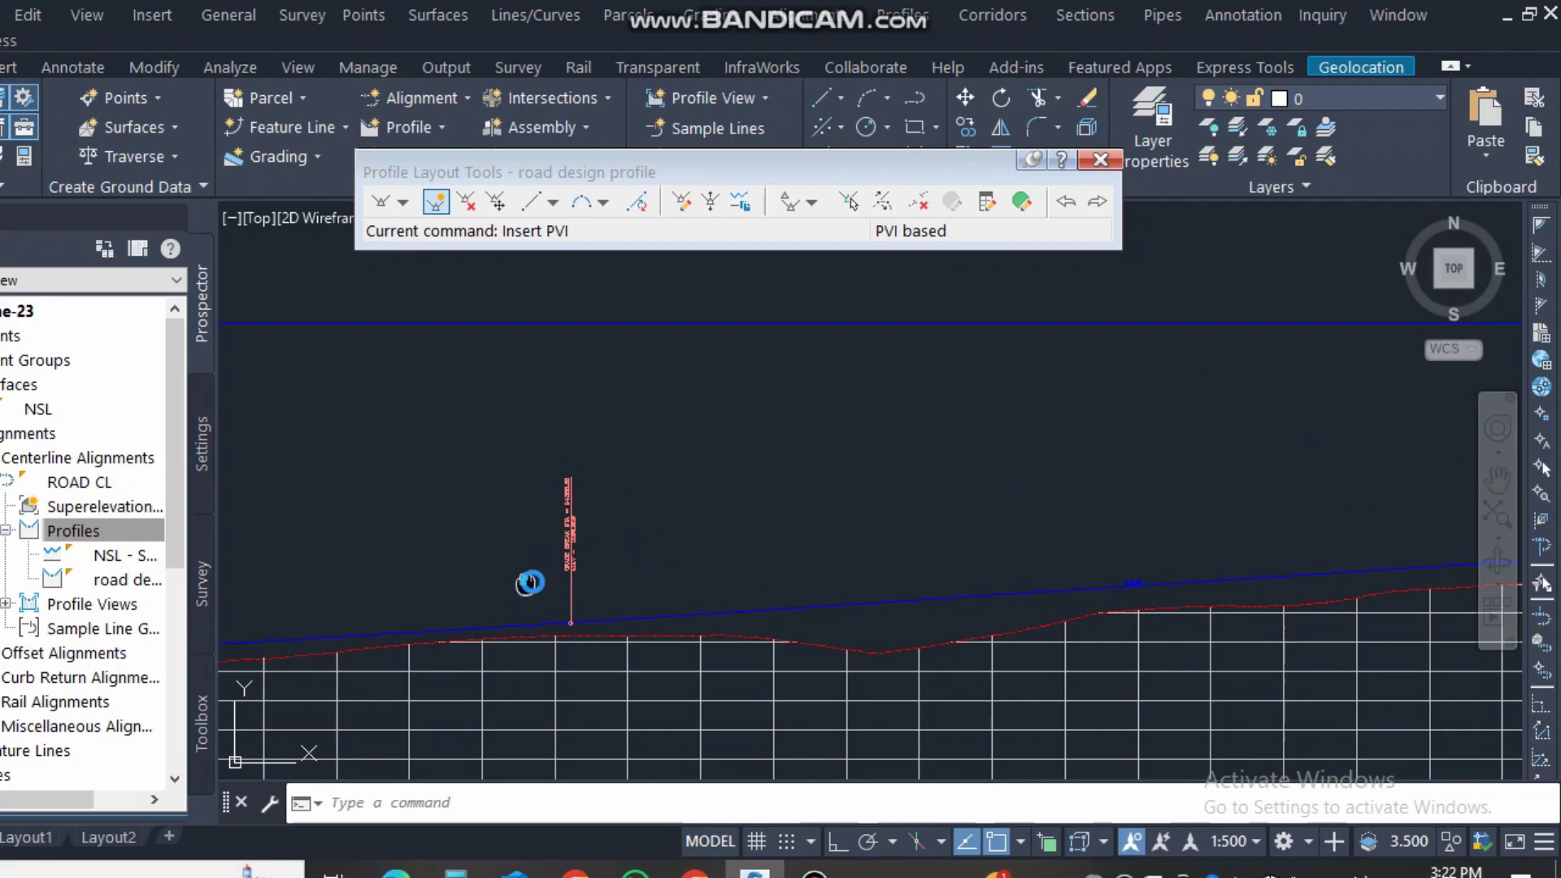
{"action": "scroll", "coordinate": [786, 558], "scroll_direction": "down", "scroll_amount": 2}
{"action": "scroll", "coordinate": [606, 568], "scroll_direction": "up", "scroll_amount": 5}
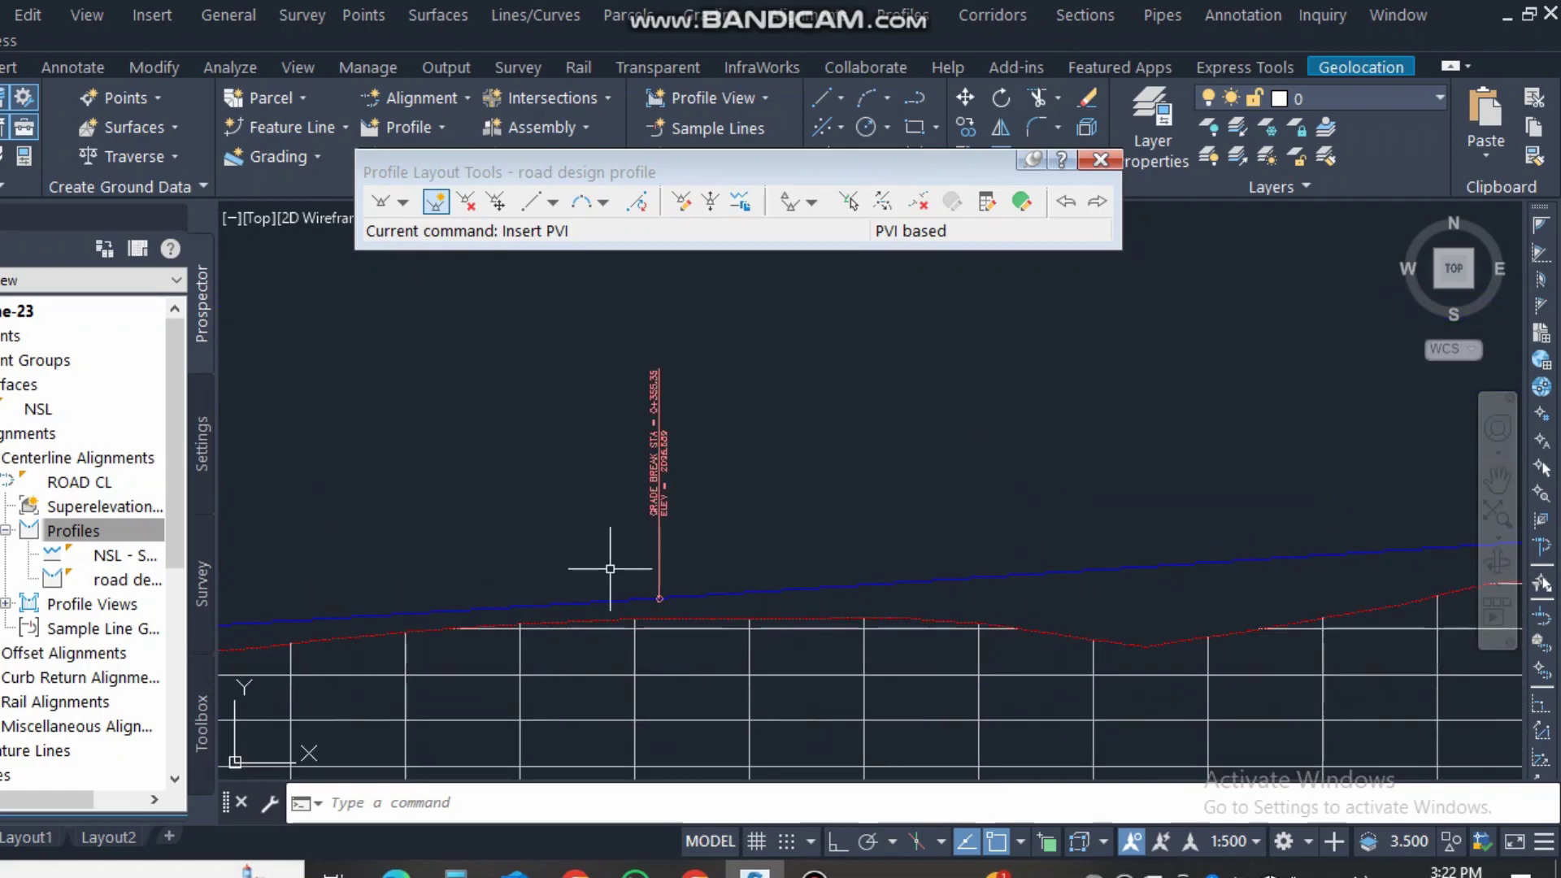
{"action": "scroll", "coordinate": [412, 601], "scroll_direction": "up", "scroll_amount": 4}
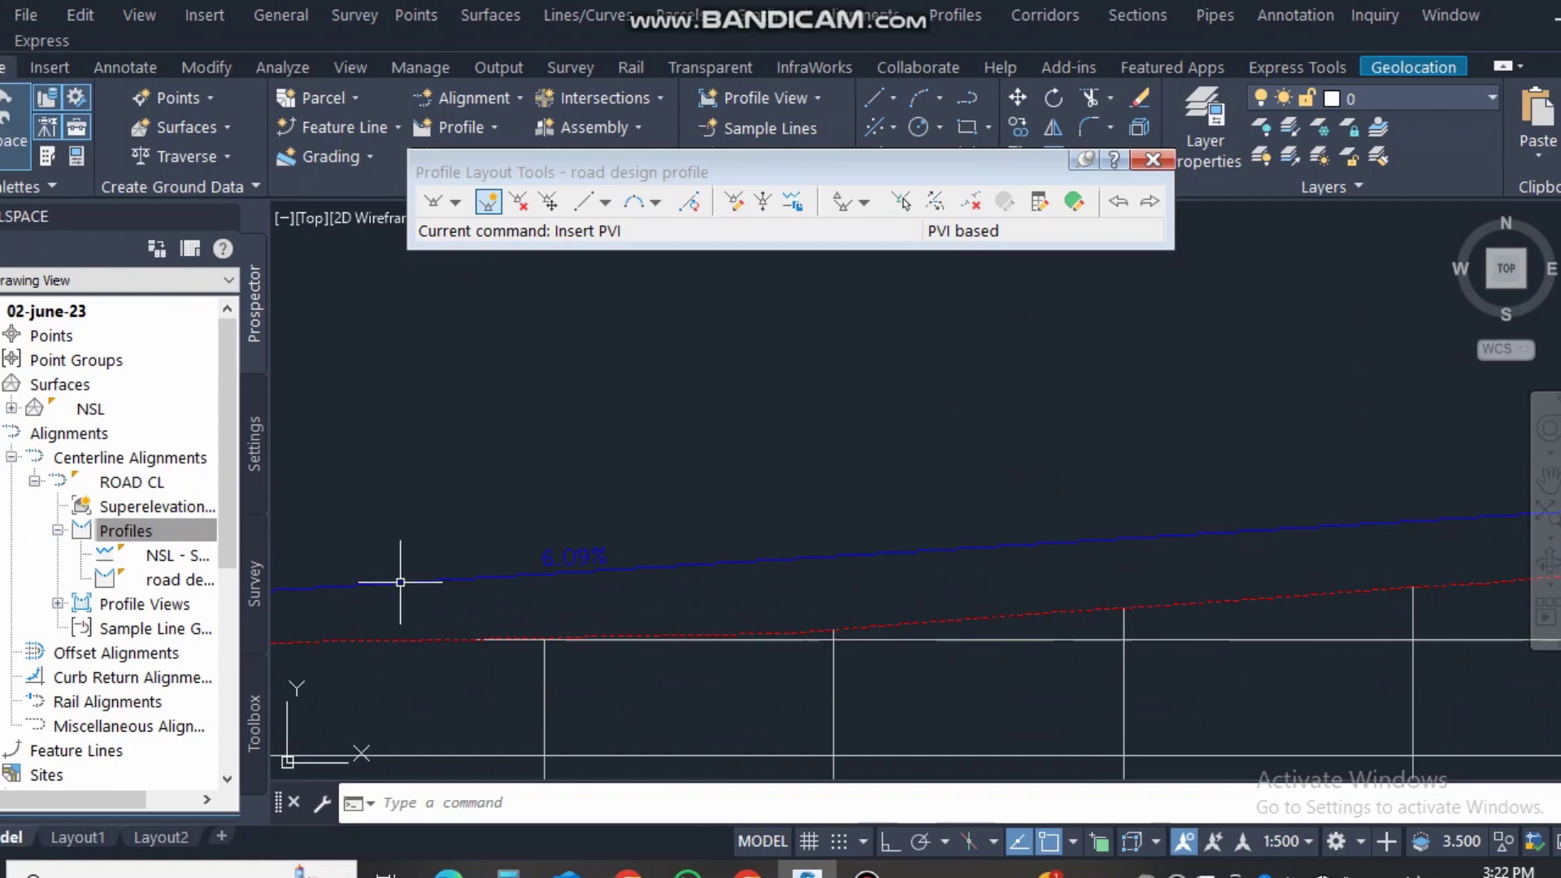
{"action": "scroll", "coordinate": [363, 581], "scroll_direction": "down", "scroll_amount": 2}
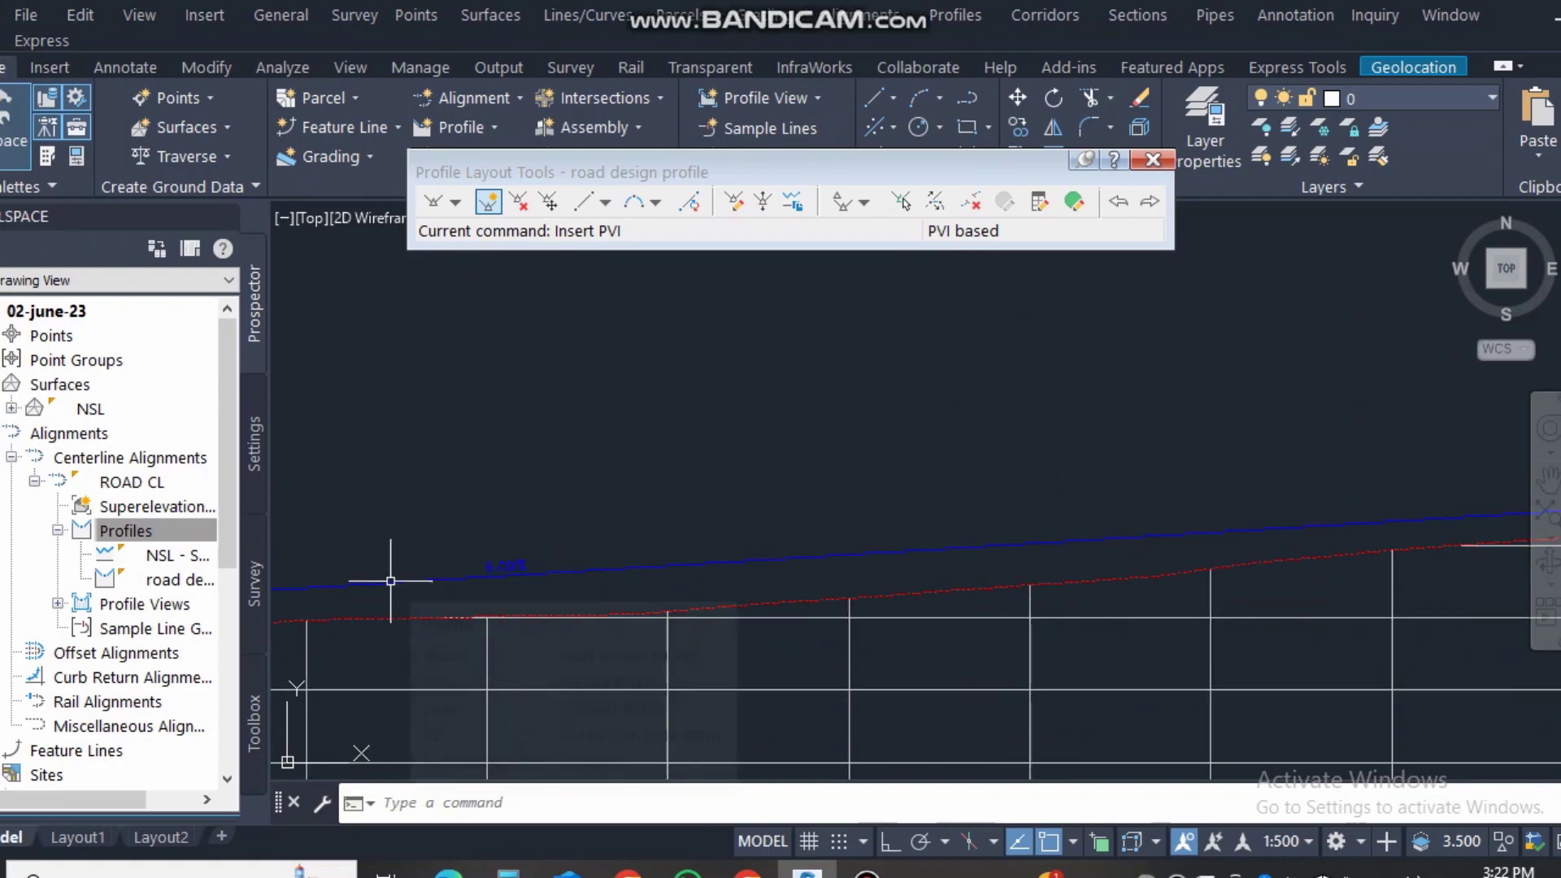
{"action": "scroll", "coordinate": [434, 586], "scroll_direction": "up", "scroll_amount": 6}
{"action": "scroll", "coordinate": [826, 558], "scroll_direction": "down", "scroll_amount": 3}
{"action": "scroll", "coordinate": [876, 549], "scroll_direction": "up", "scroll_amount": 3}
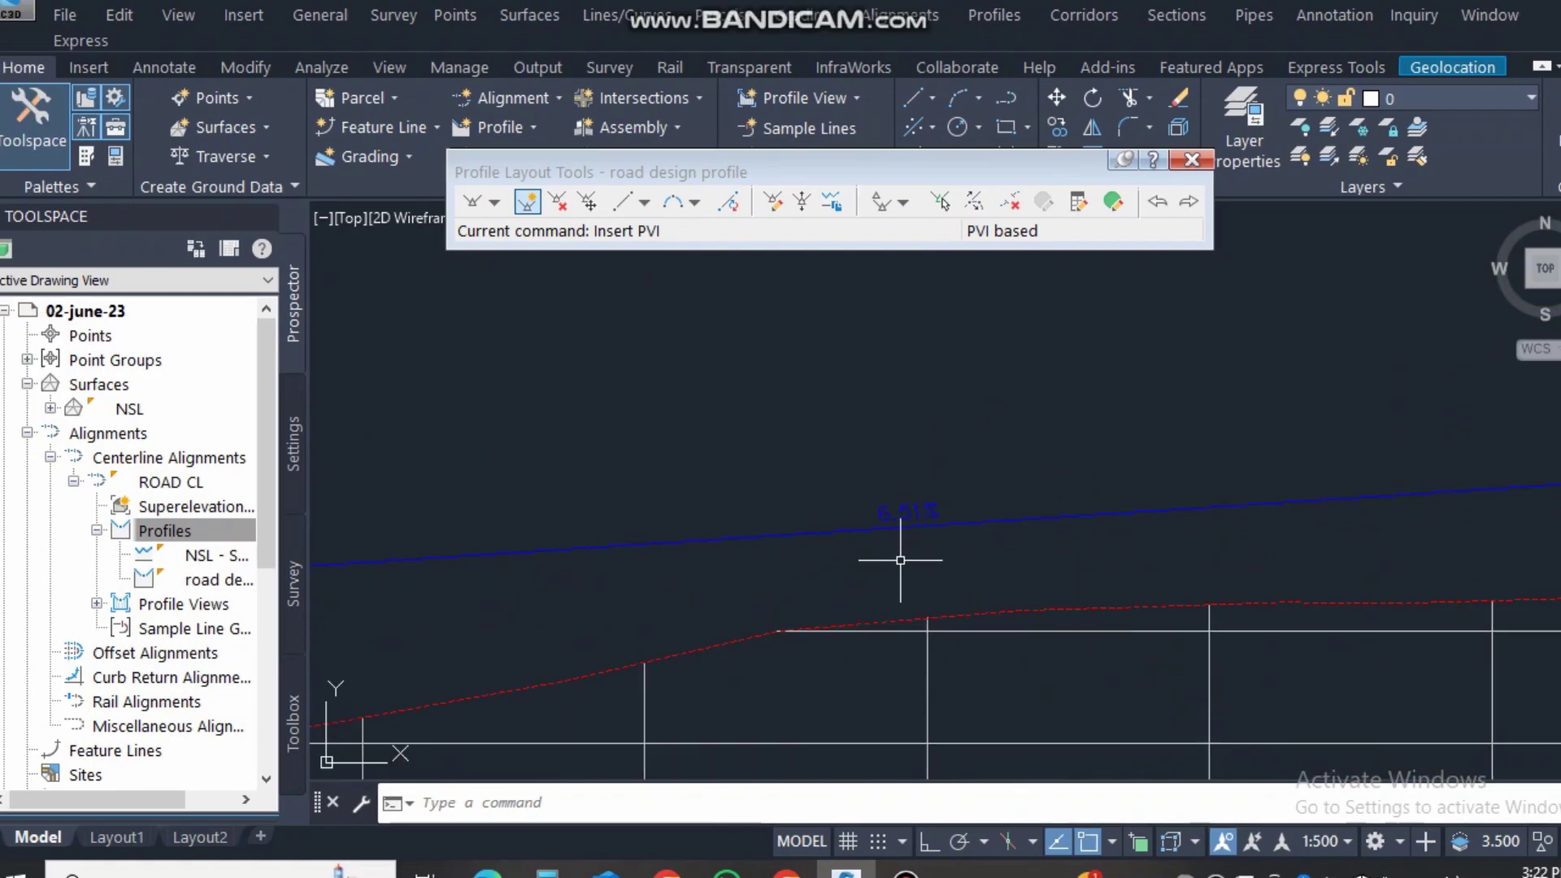
{"action": "scroll", "coordinate": [901, 560], "scroll_direction": "down", "scroll_amount": 3}
{"action": "scroll", "coordinate": [770, 582], "scroll_direction": "up", "scroll_amount": 3}
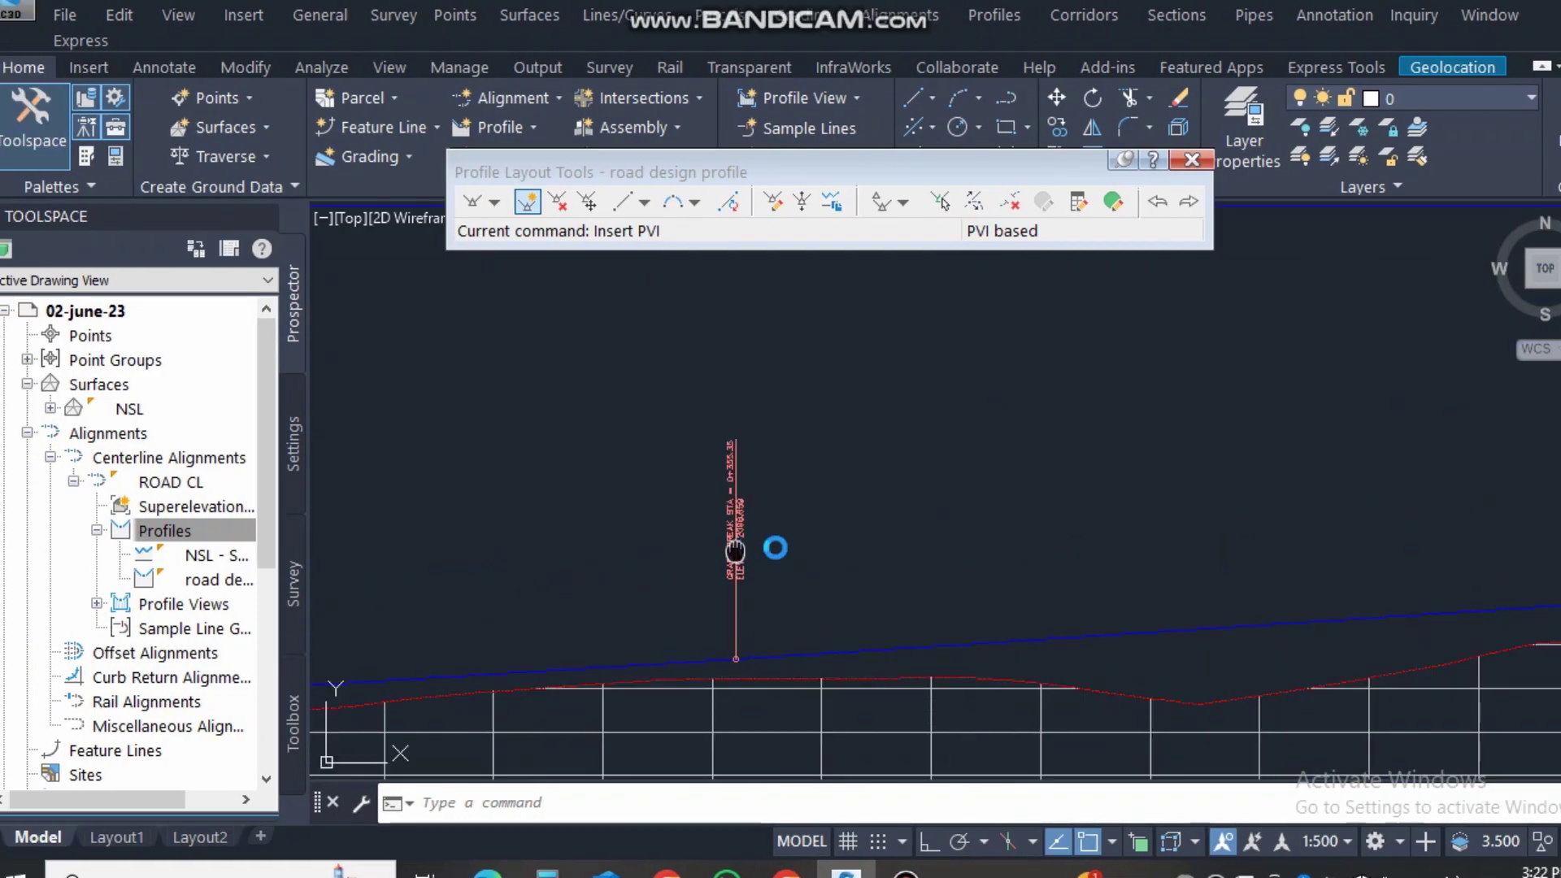
{"action": "middle_click_drag", "start_coordinate": [735, 549], "coordinate": [783, 544]}
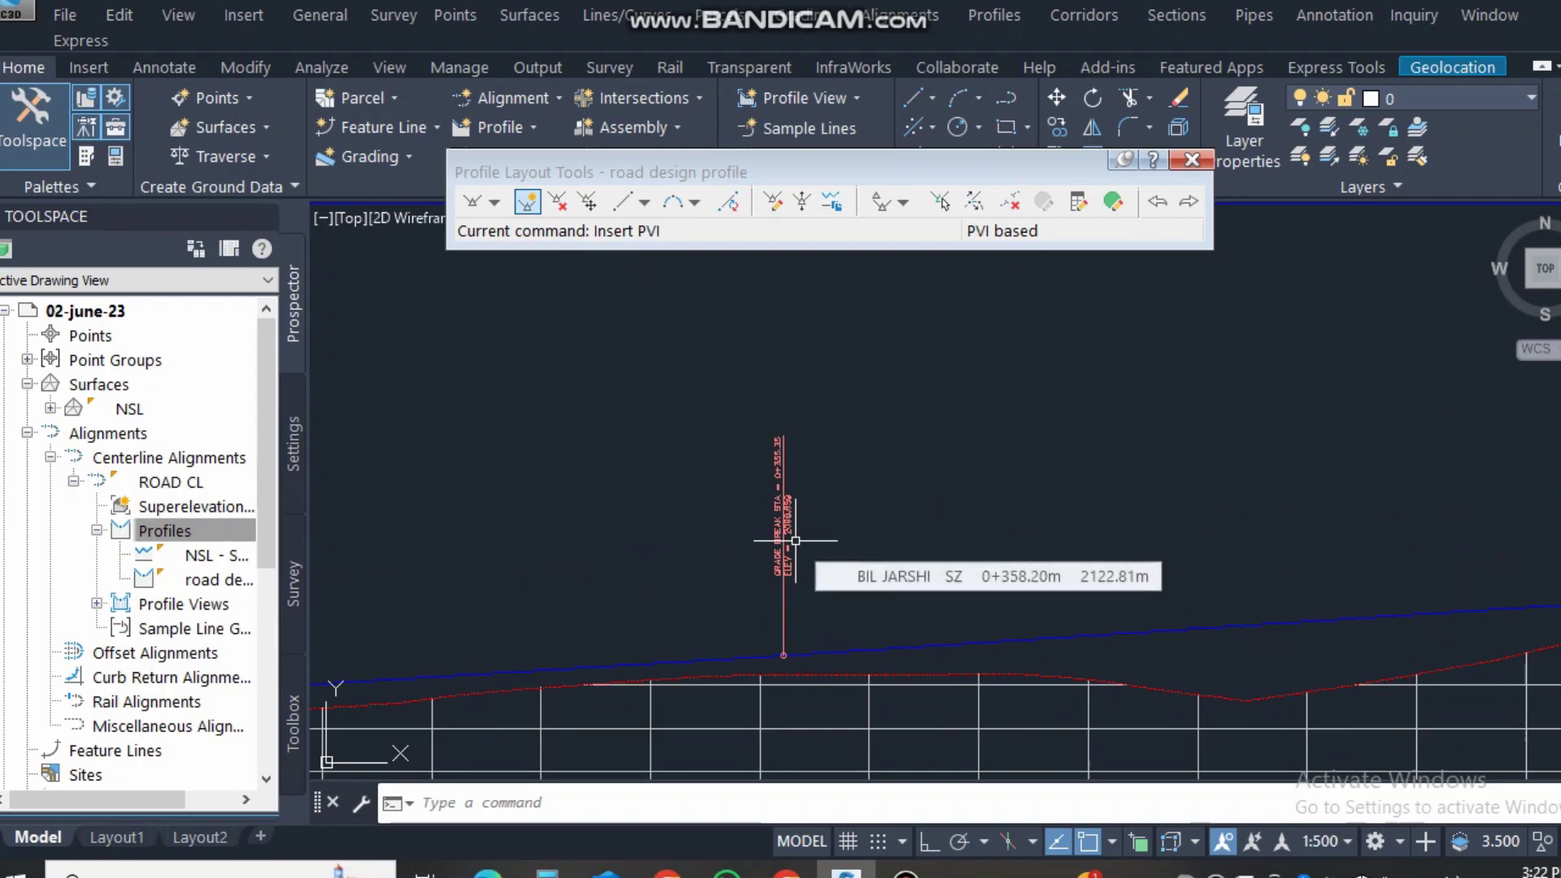
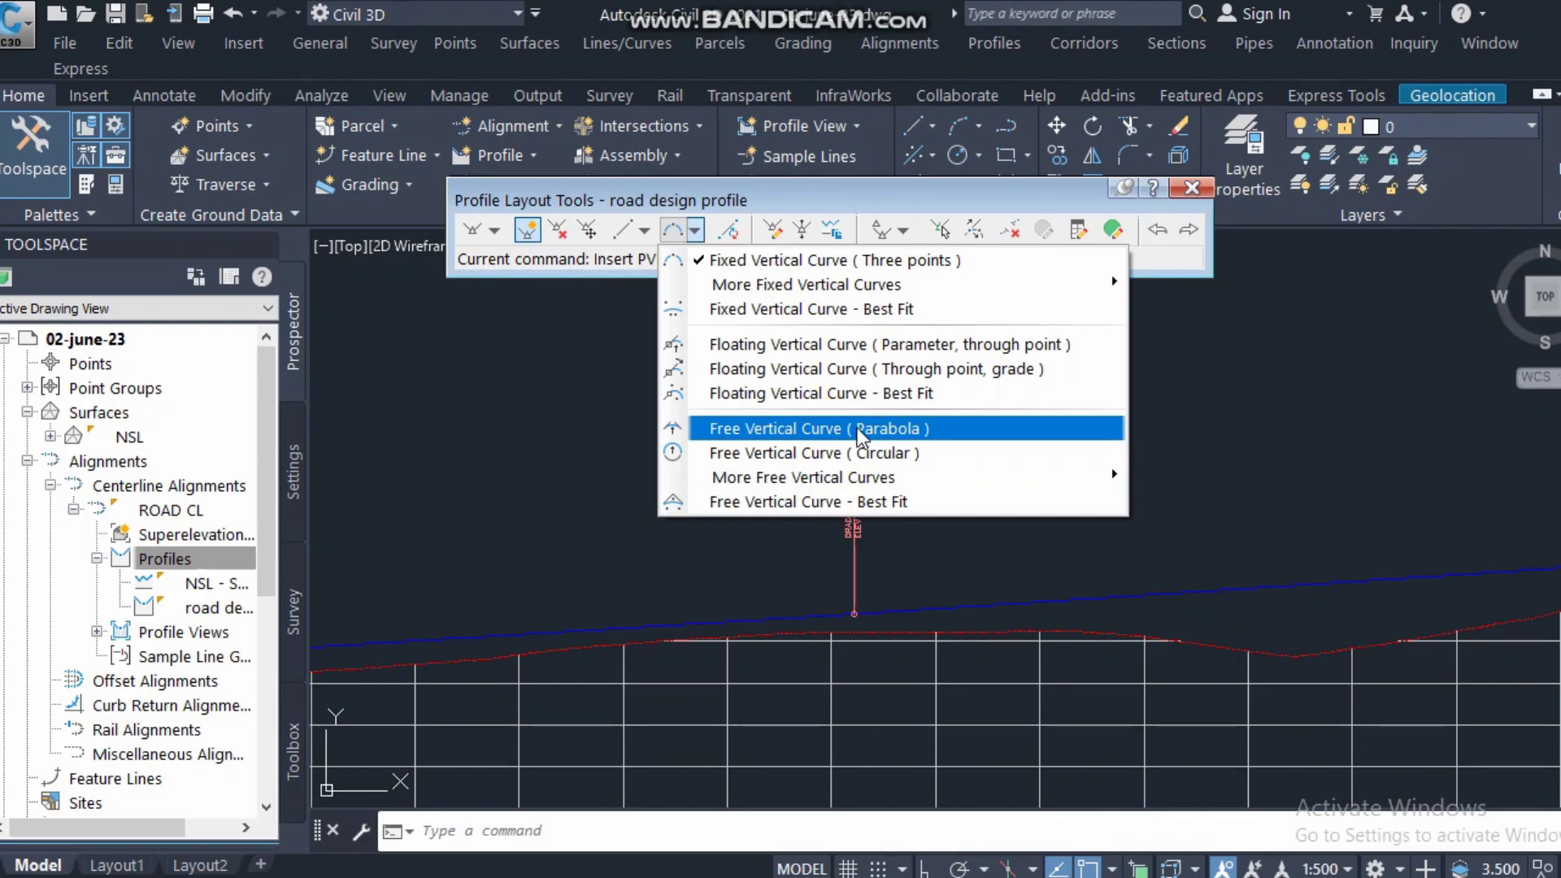
- Add a parabolic free vertical curve with a length of 170 m between the two tangents meeting at the first PVI
{"action": "left_click", "coordinate": [858, 429]}
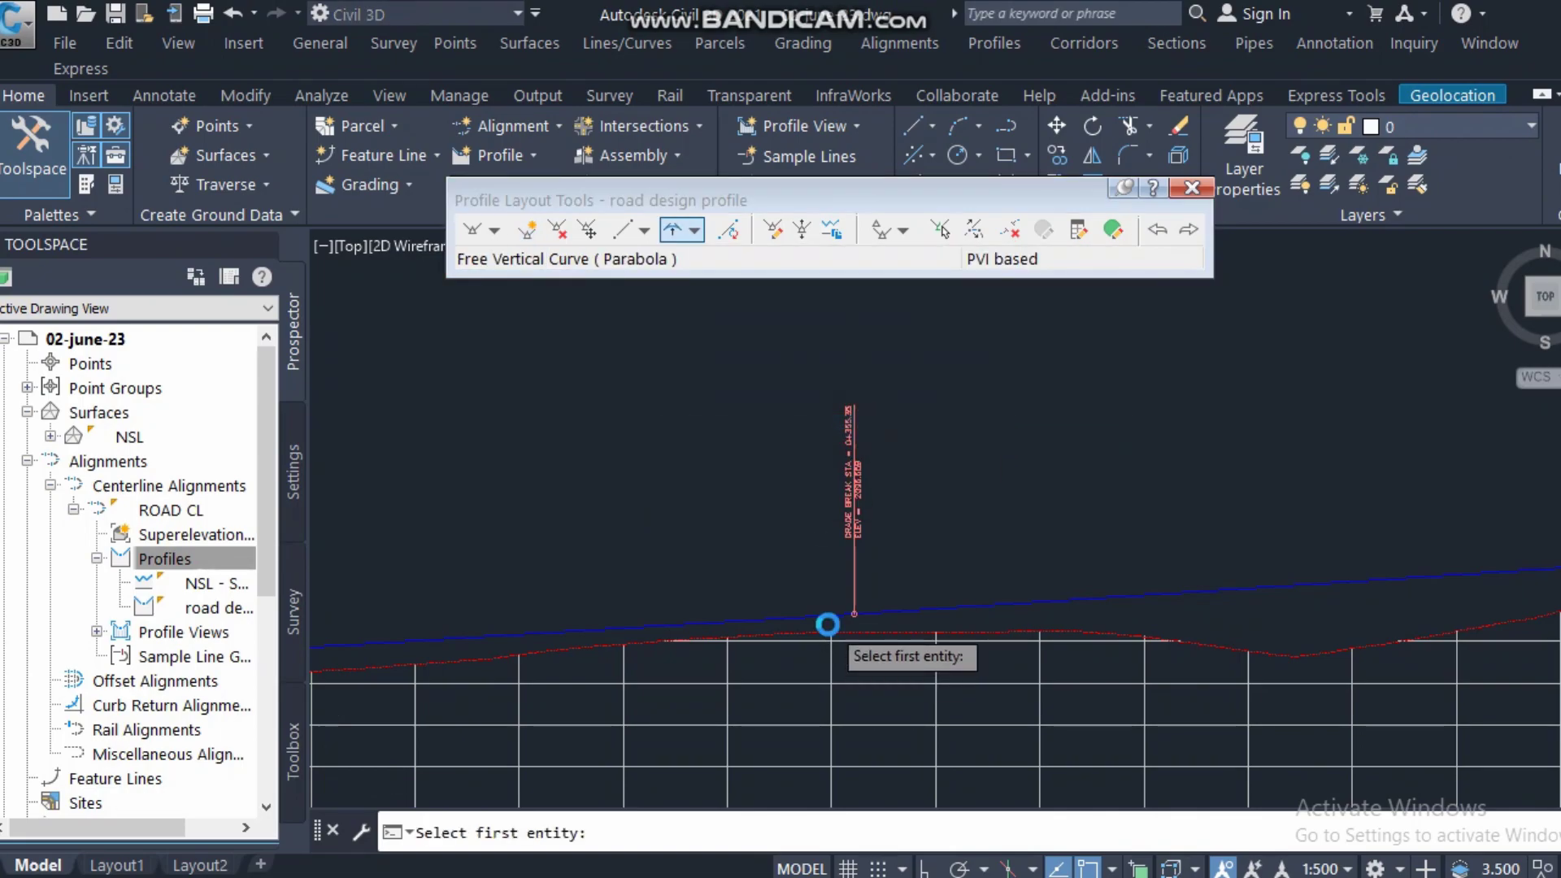
{"action": "scroll", "coordinate": [832, 610], "scroll_direction": "up", "scroll_amount": 3}
{"action": "left_click", "coordinate": [832, 603]}
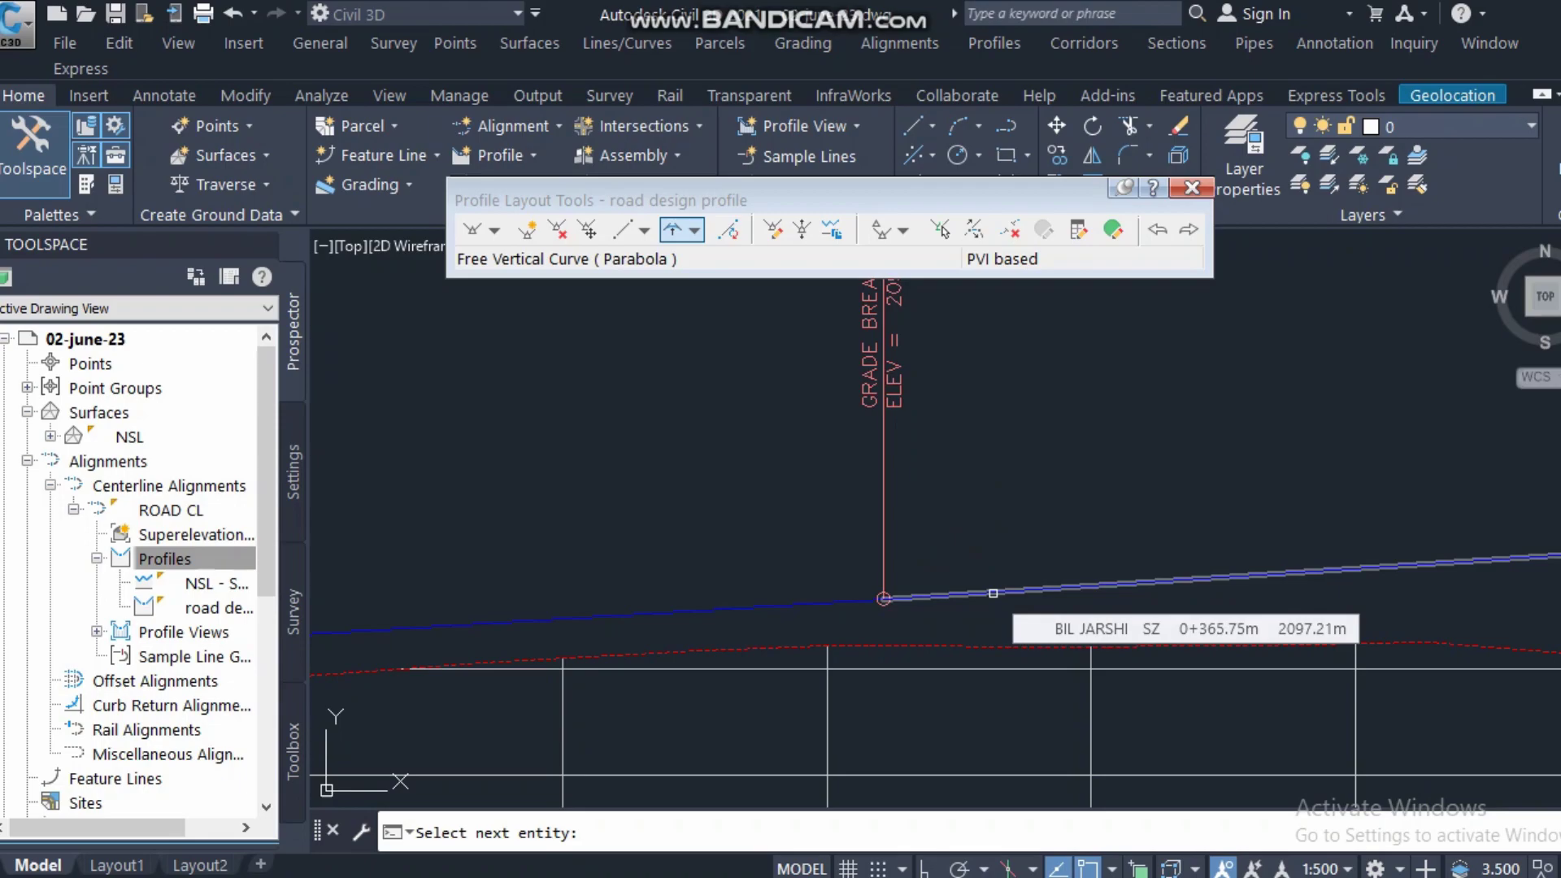
{"action": "left_click", "coordinate": [993, 594]}
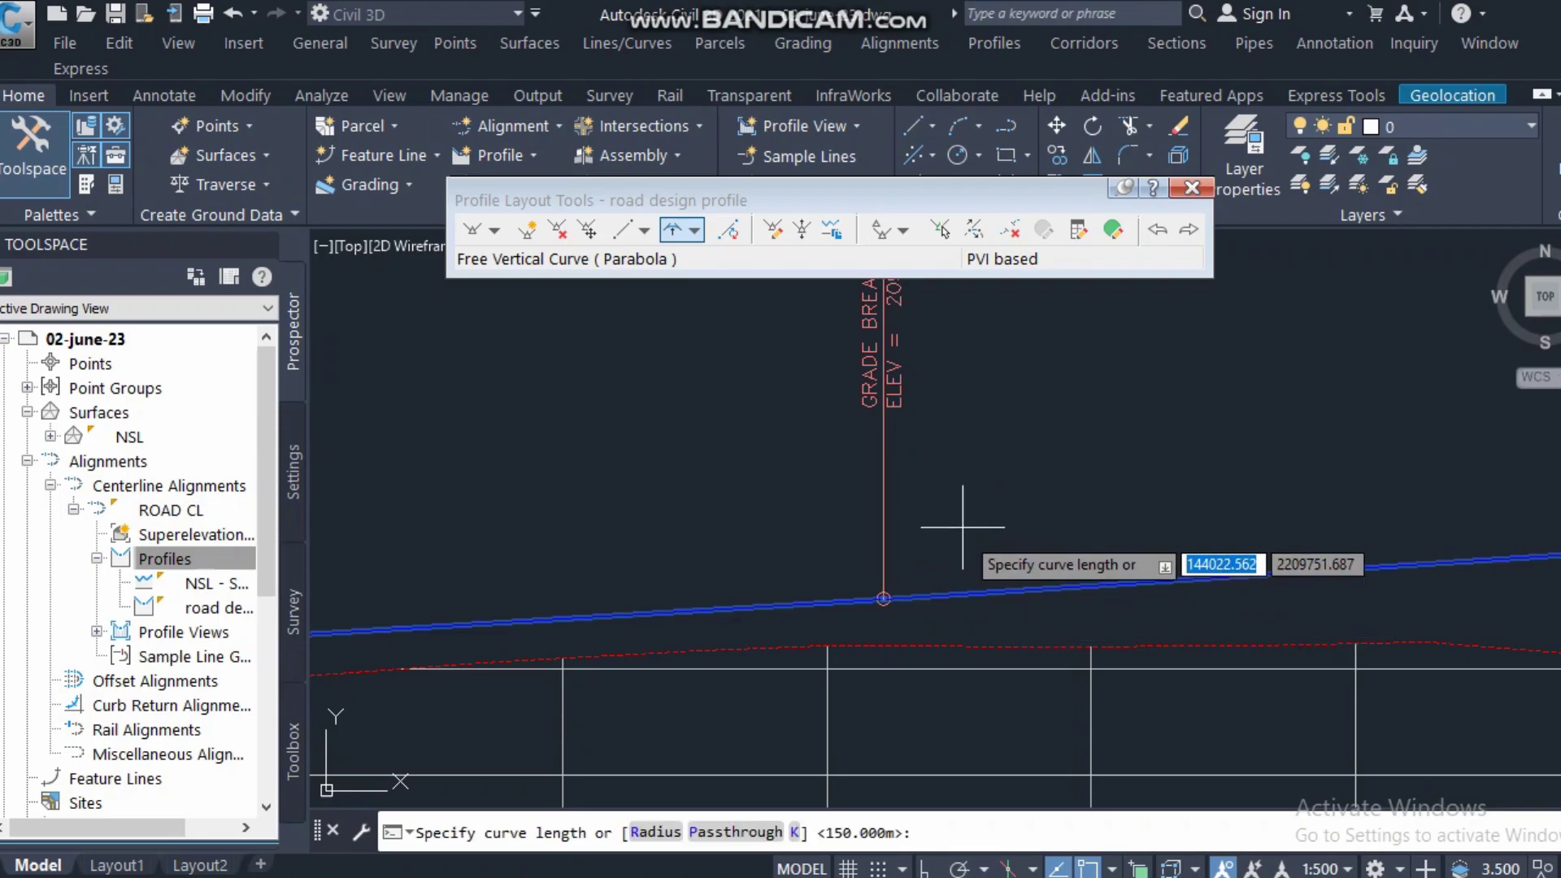
{"action": "scroll", "coordinate": [981, 586], "scroll_direction": "down", "scroll_amount": 4}
{"action": "scroll", "coordinate": [1004, 451], "scroll_direction": "up", "scroll_amount": 2}
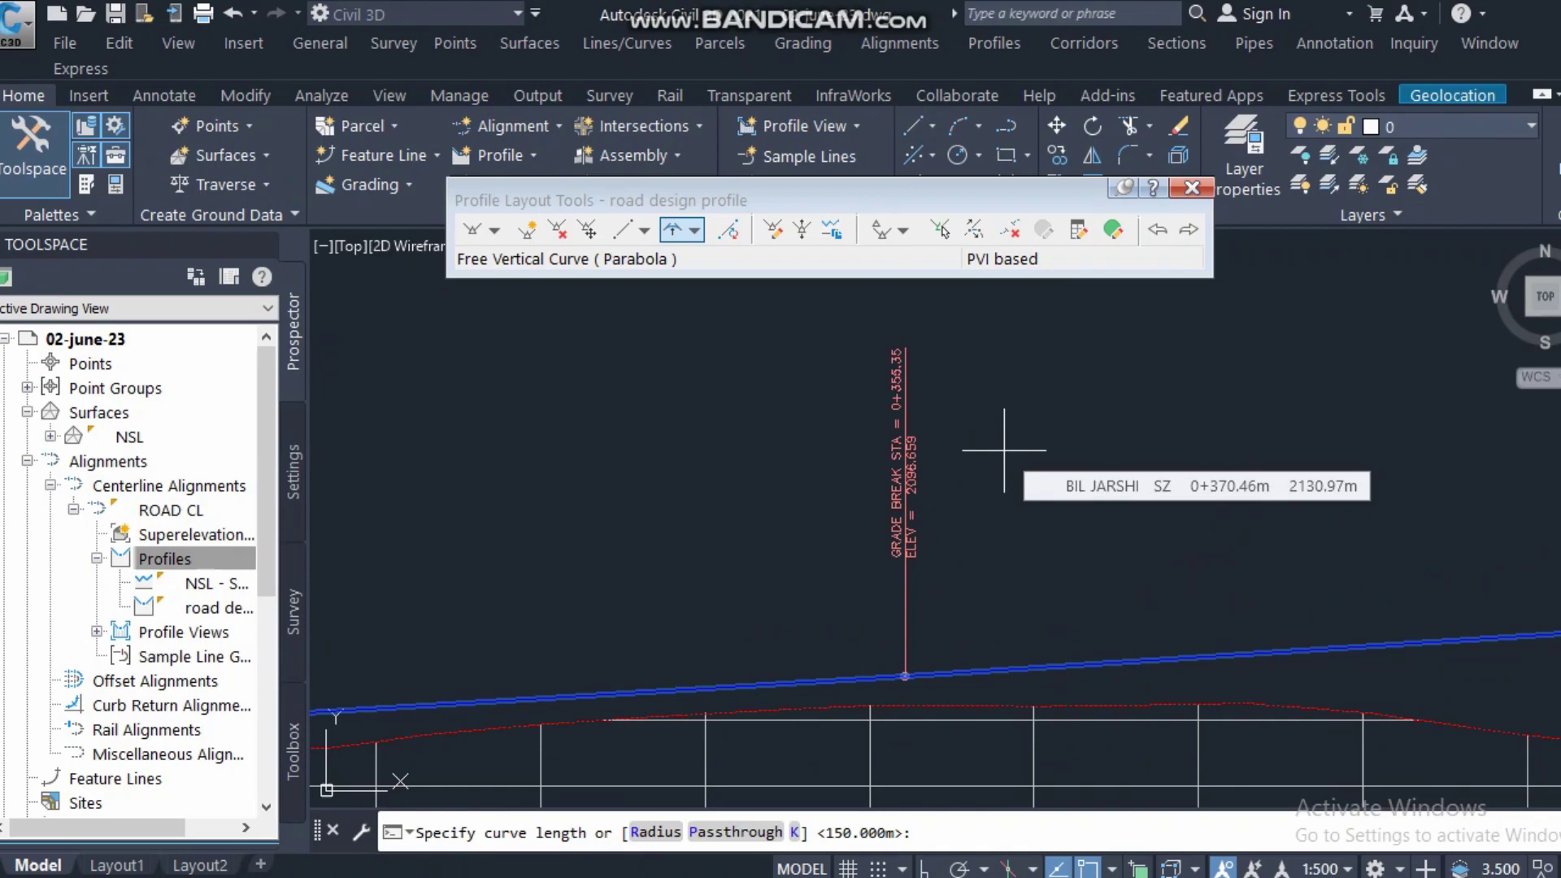
{"action": "type", "text": "170"}
{"action": "key", "text": "Return"}
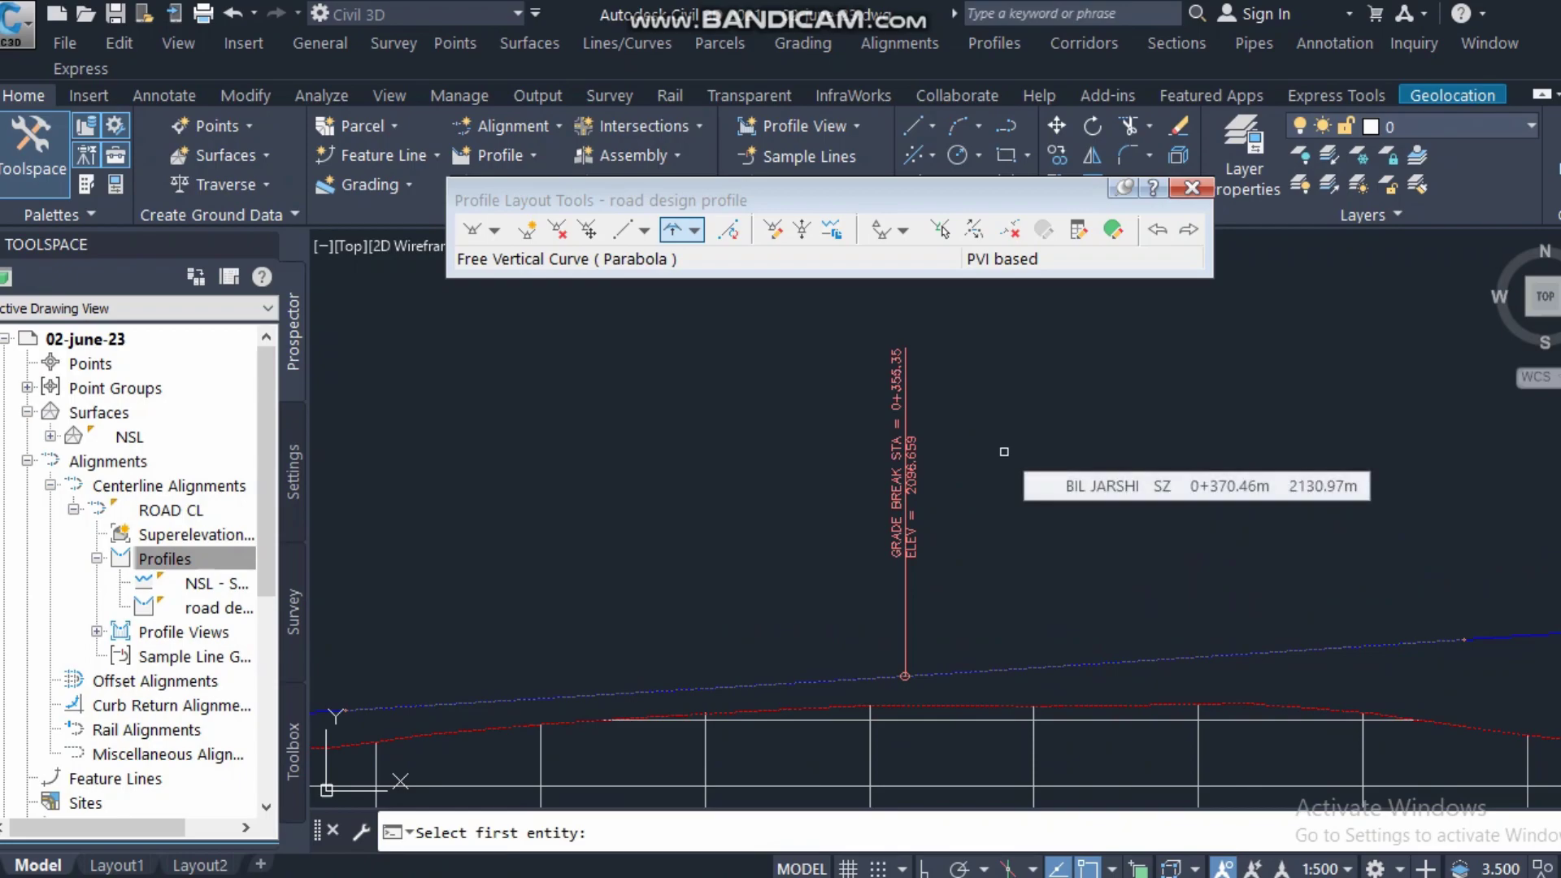
{"action": "scroll", "coordinate": [976, 496], "scroll_direction": "down", "scroll_amount": 3}
{"action": "scroll", "coordinate": [947, 498], "scroll_direction": "up", "scroll_amount": 2}
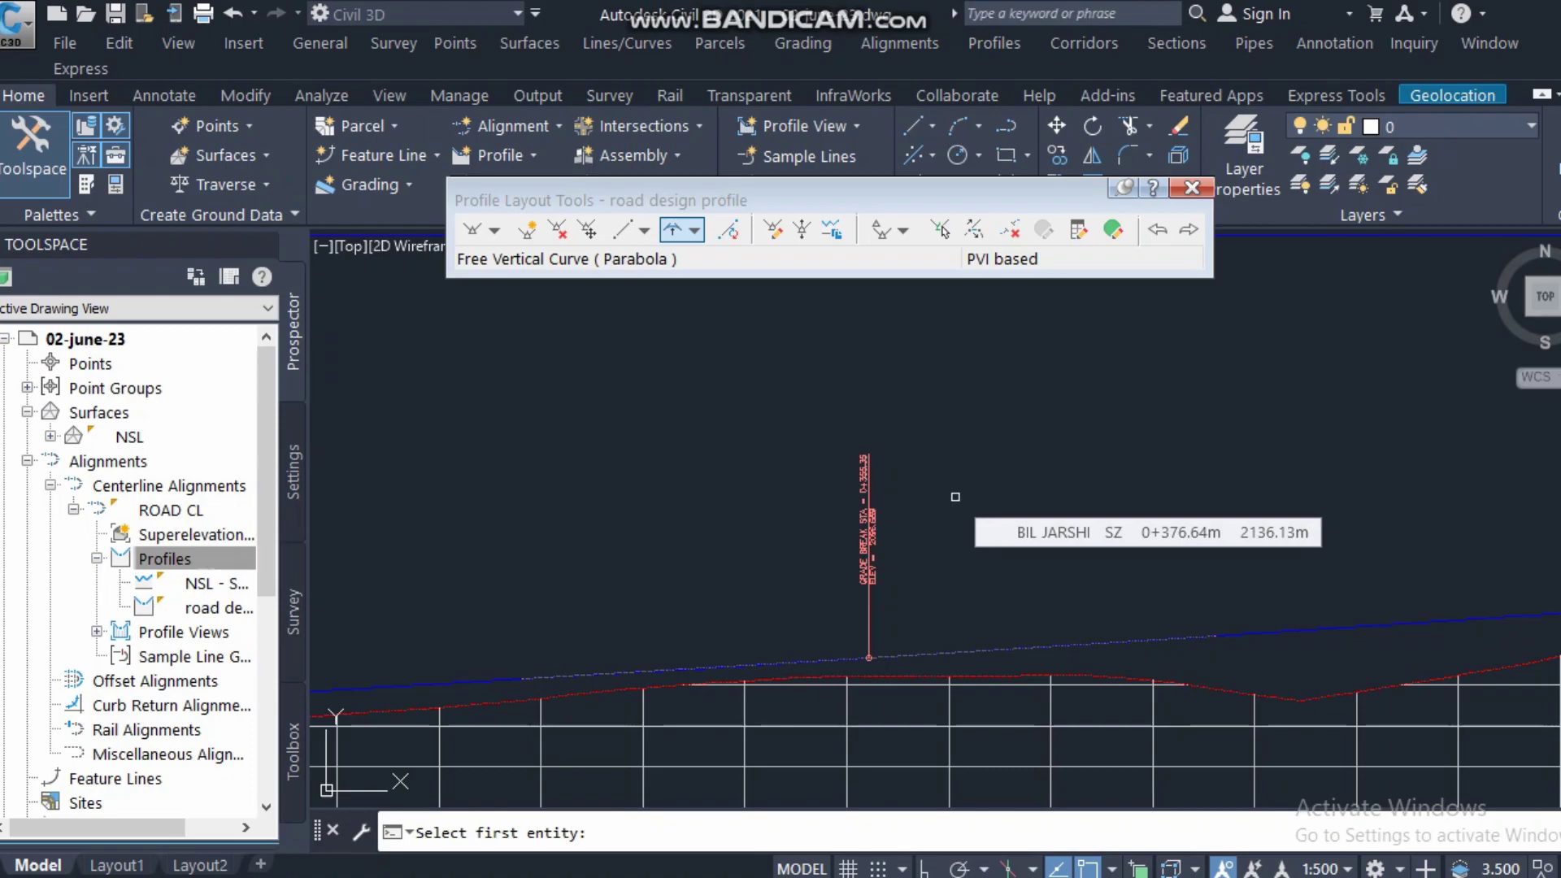
{"action": "scroll", "coordinate": [955, 496], "scroll_direction": "up", "scroll_amount": 2}
{"action": "key", "text": "Escape"}
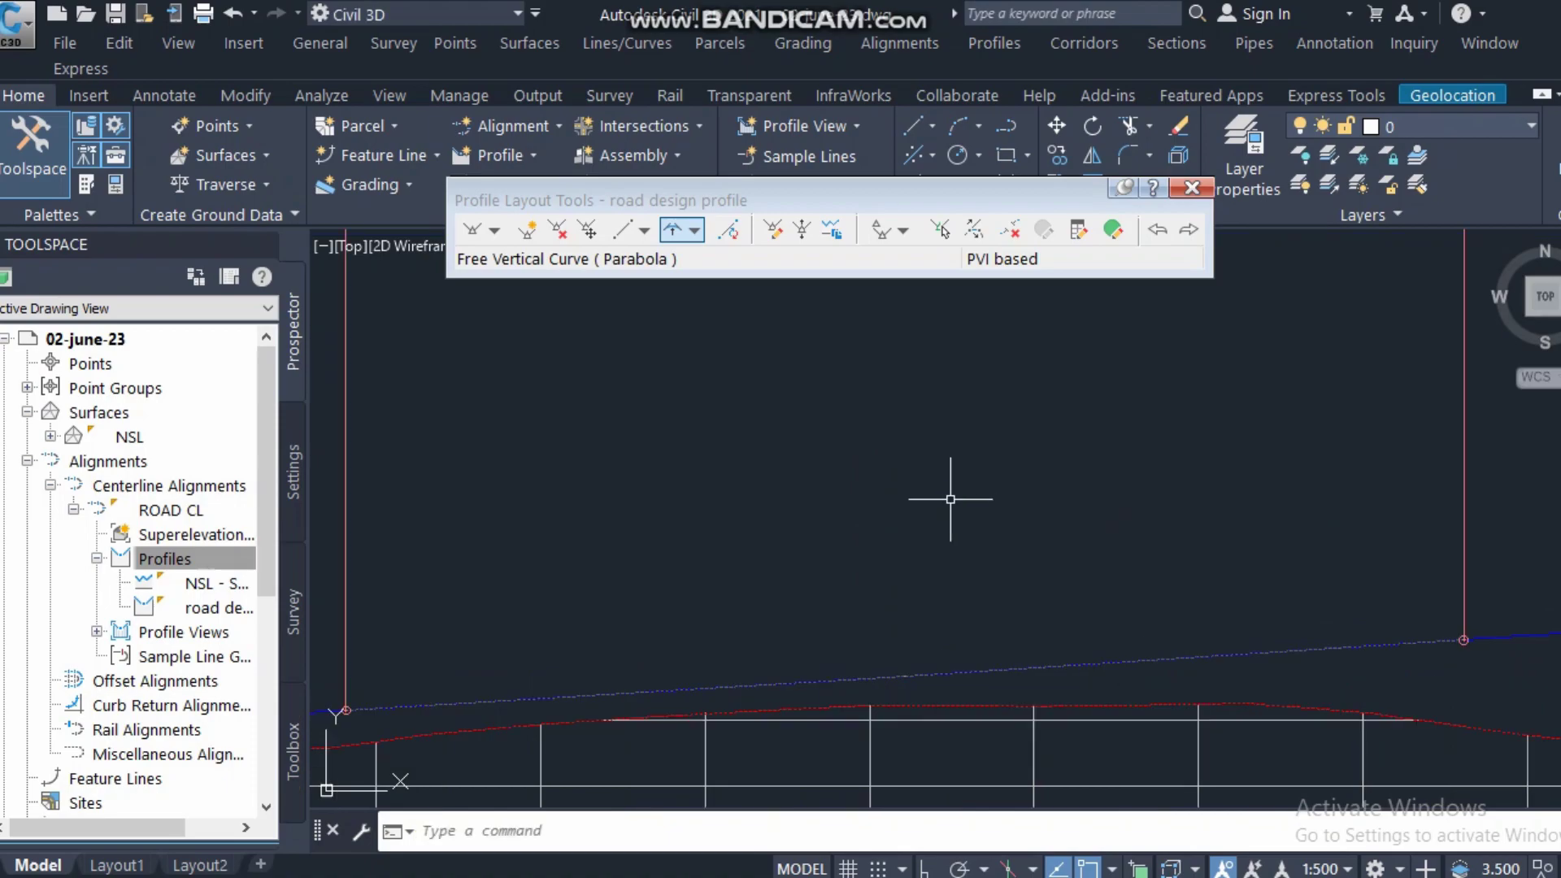
- Examine the labels of the parabolic curve, including its start and end stations, low point, PVI, K value and curve length
{"action": "scroll", "coordinate": [871, 622], "scroll_direction": "up", "scroll_amount": 5}
{"action": "scroll", "coordinate": [901, 391], "scroll_direction": "up", "scroll_amount": 2}
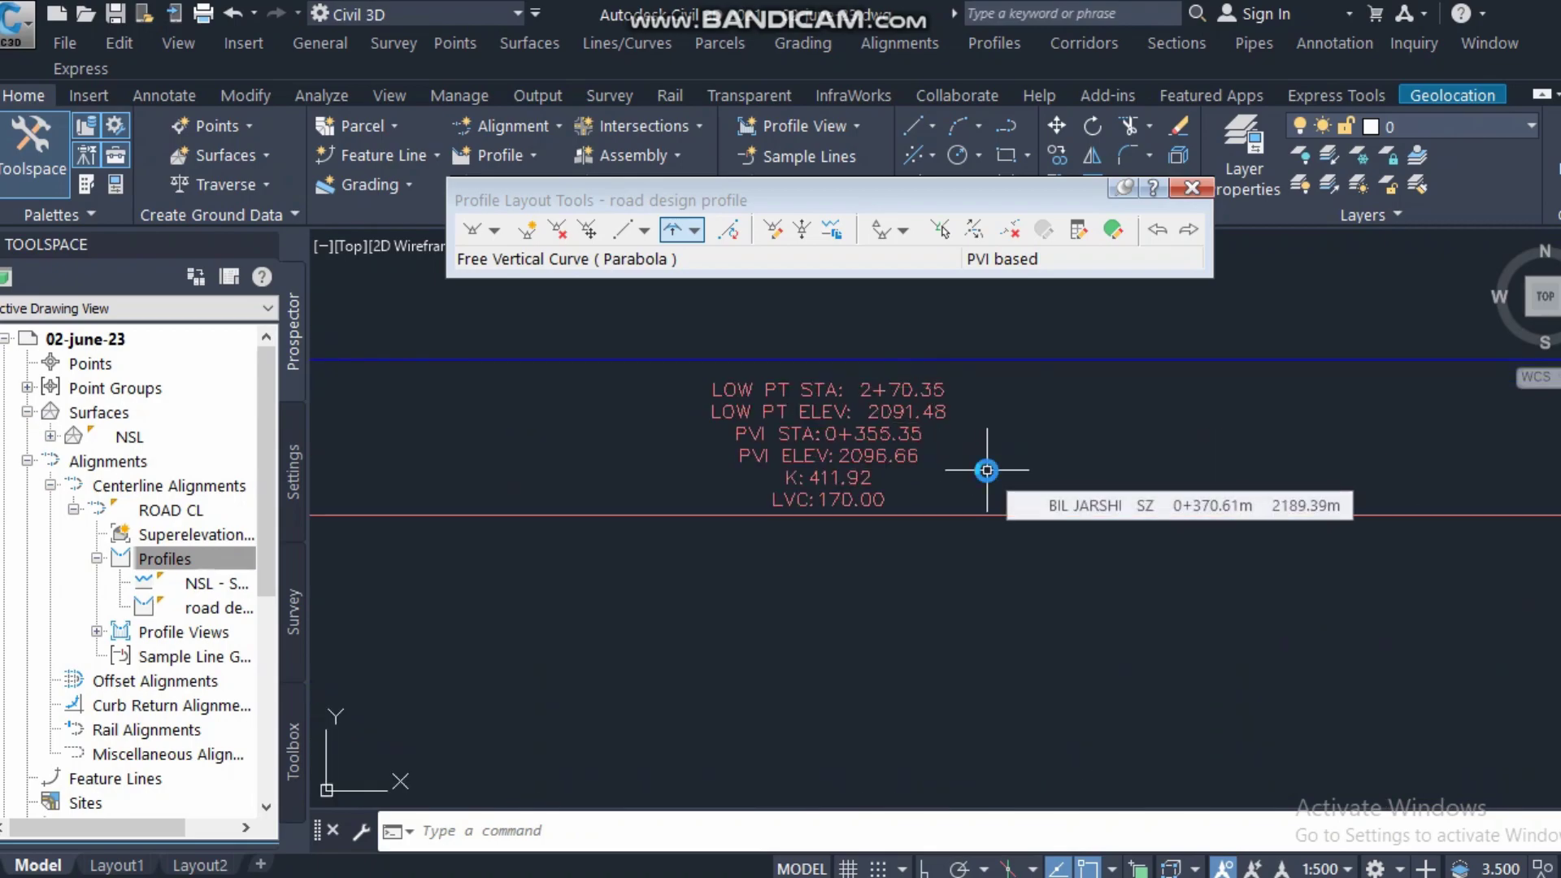
{"action": "scroll", "coordinate": [989, 467], "scroll_direction": "down", "scroll_amount": 3}
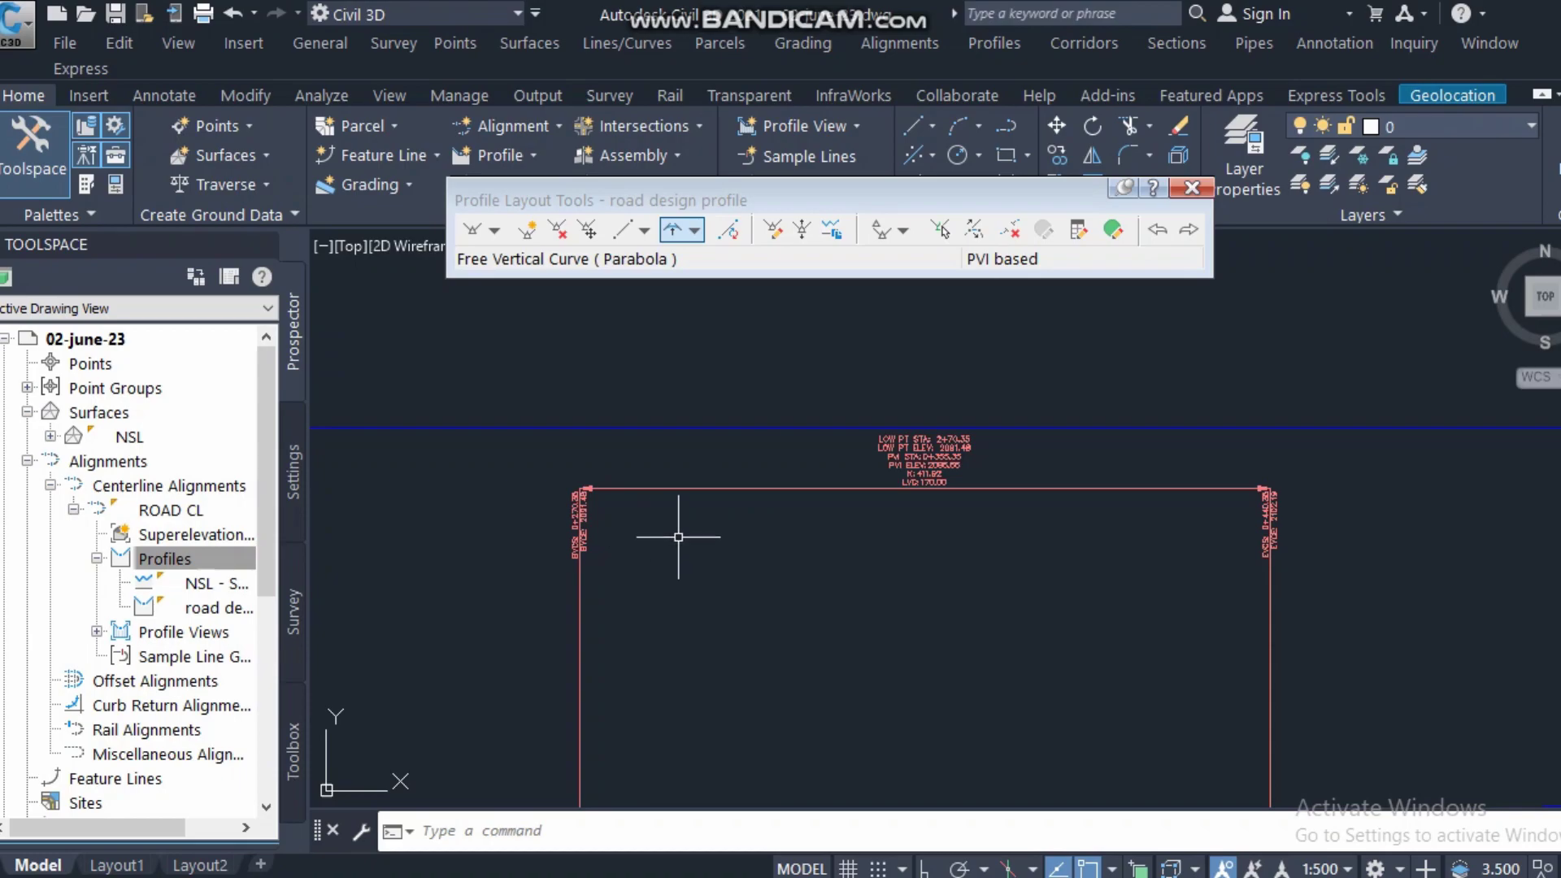
{"action": "middle_click_drag", "start_coordinate": [828, 517], "coordinate": [776, 505]}
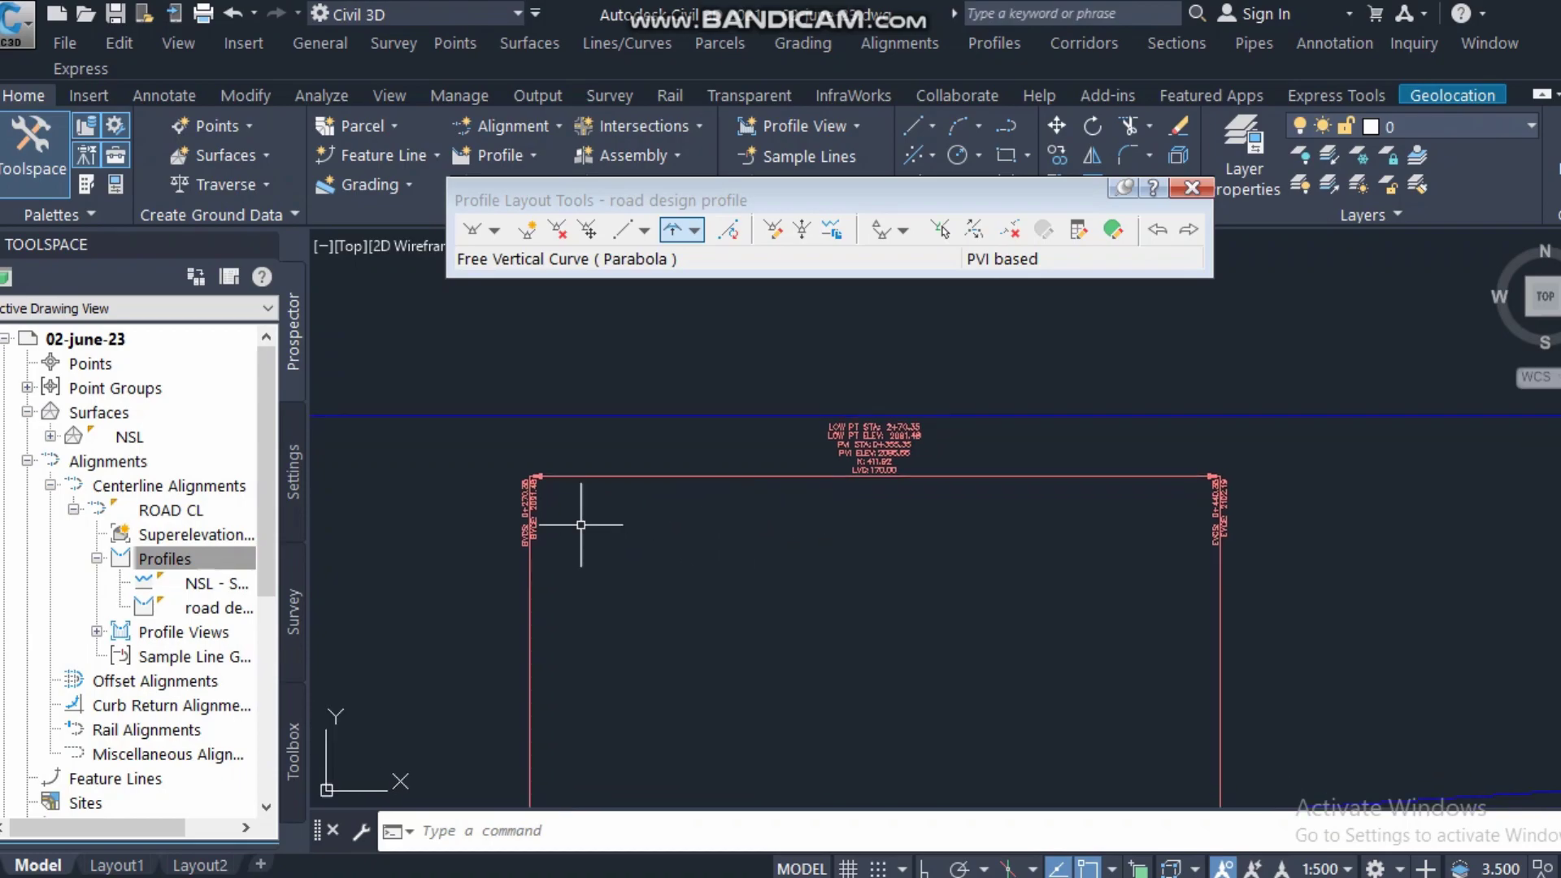
{"action": "scroll", "coordinate": [526, 514], "scroll_direction": "up", "scroll_amount": 5}
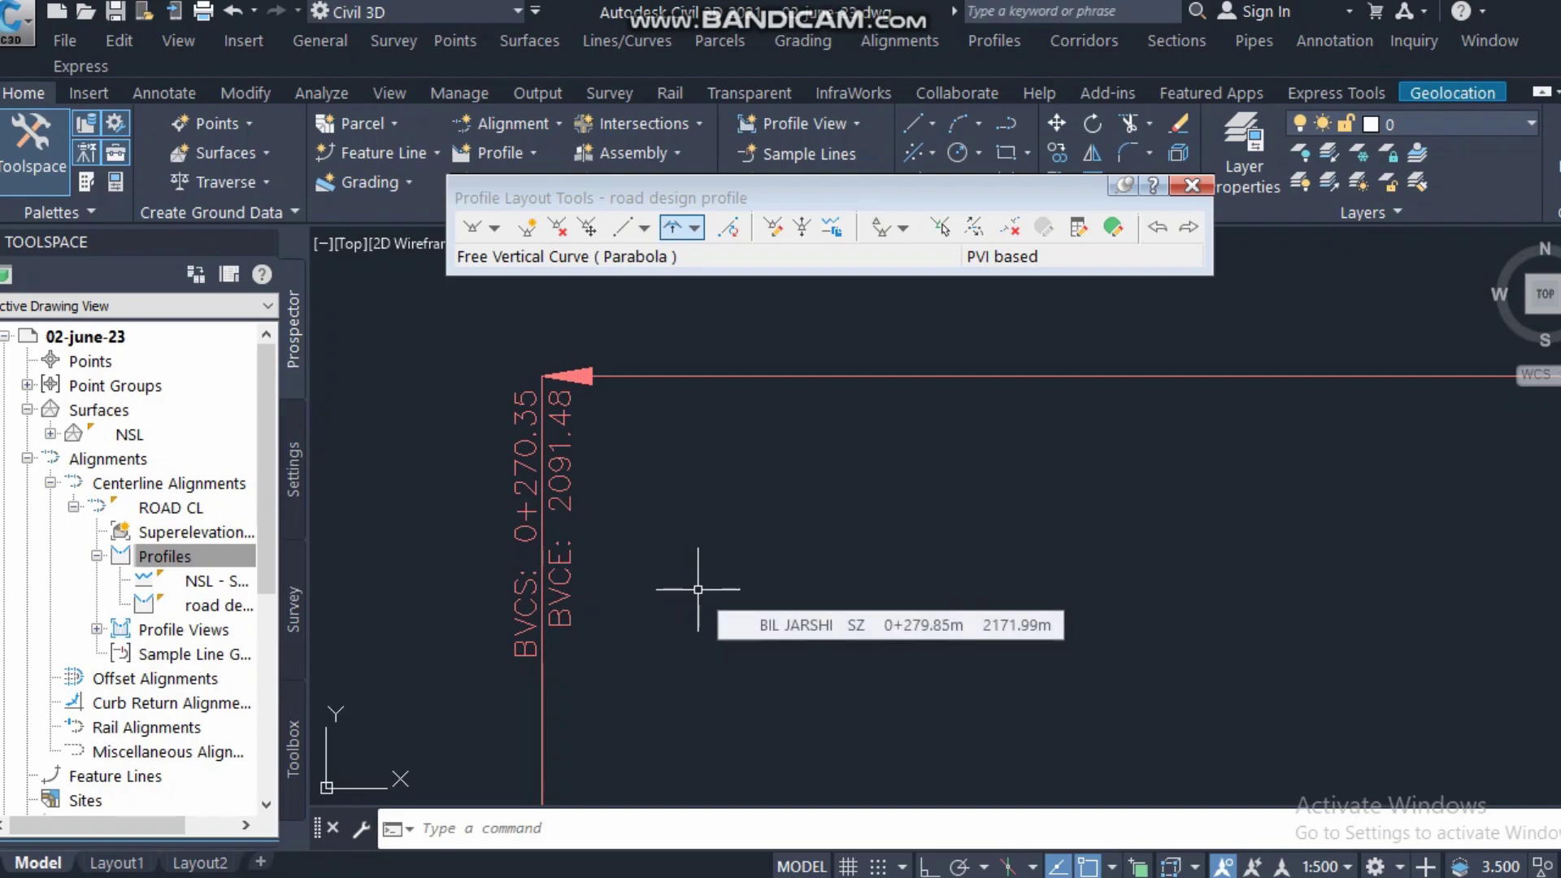
{"action": "scroll", "coordinate": [696, 592], "scroll_direction": "down", "scroll_amount": 3}
{"action": "scroll", "coordinate": [1154, 418], "scroll_direction": "up", "scroll_amount": 4}
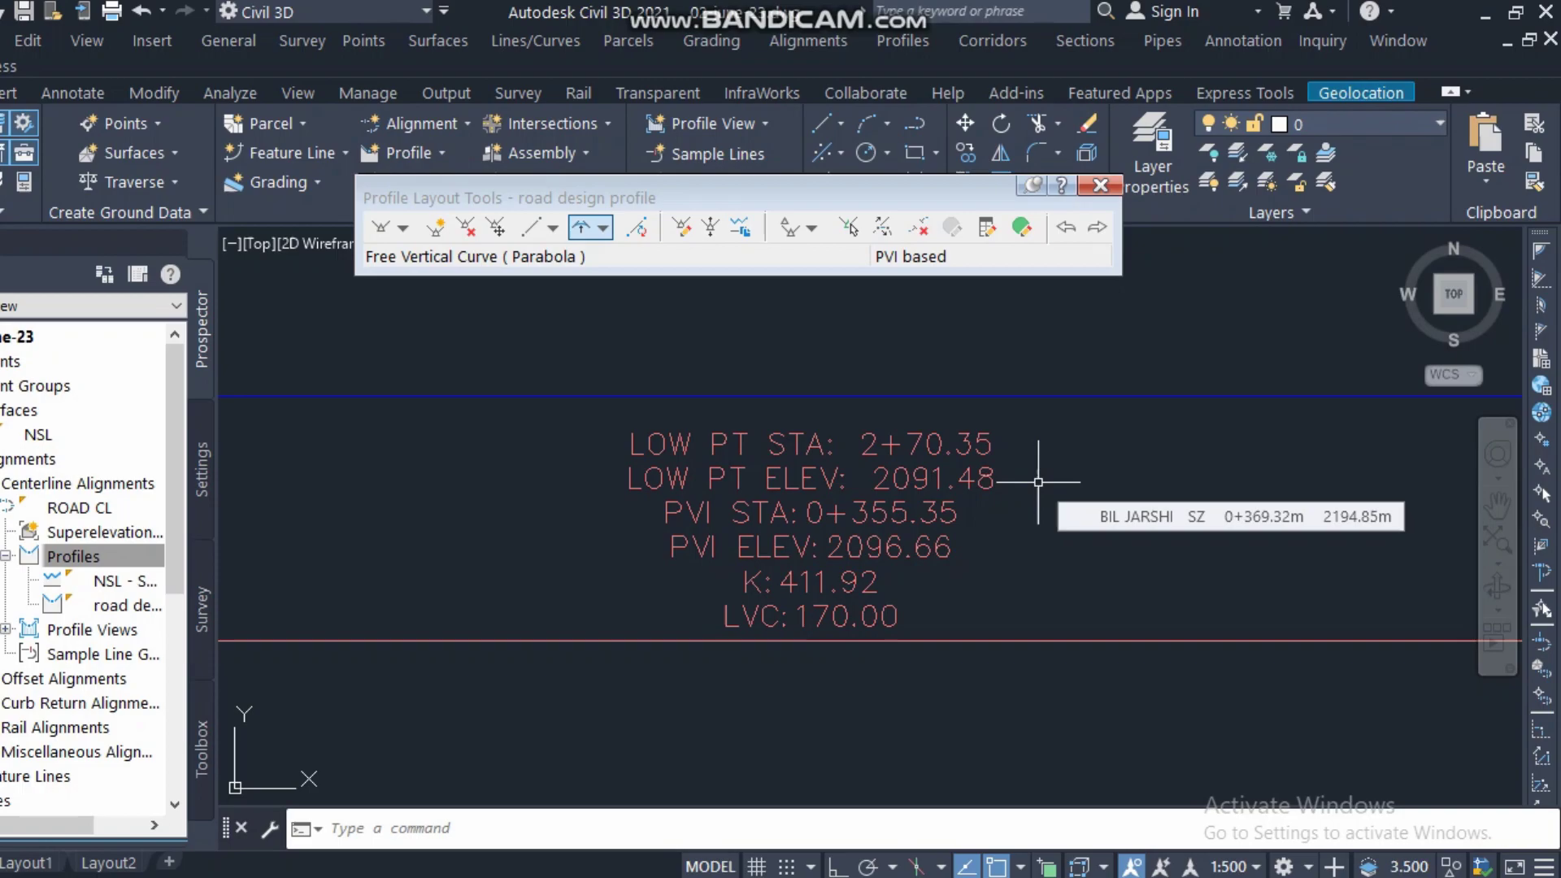
{"action": "scroll", "coordinate": [895, 390], "scroll_direction": "down", "scroll_amount": 2}
{"action": "scroll", "coordinate": [895, 389], "scroll_direction": "down", "scroll_amount": 2}
{"action": "scroll", "coordinate": [954, 442], "scroll_direction": "up", "scroll_amount": 6}
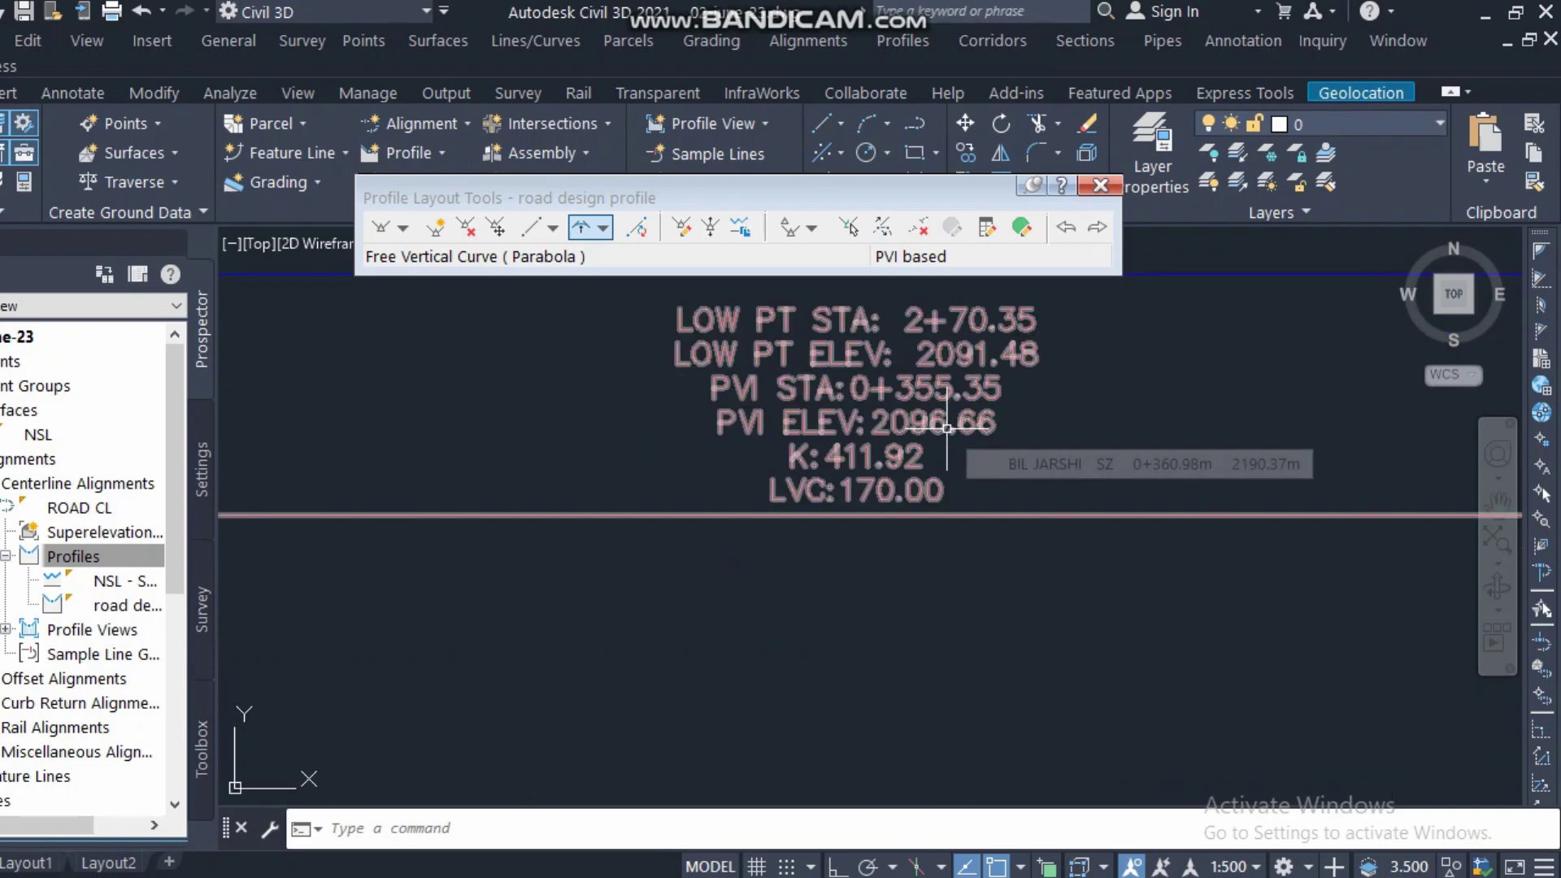
{"action": "scroll", "coordinate": [947, 428], "scroll_direction": "down", "scroll_amount": 4}
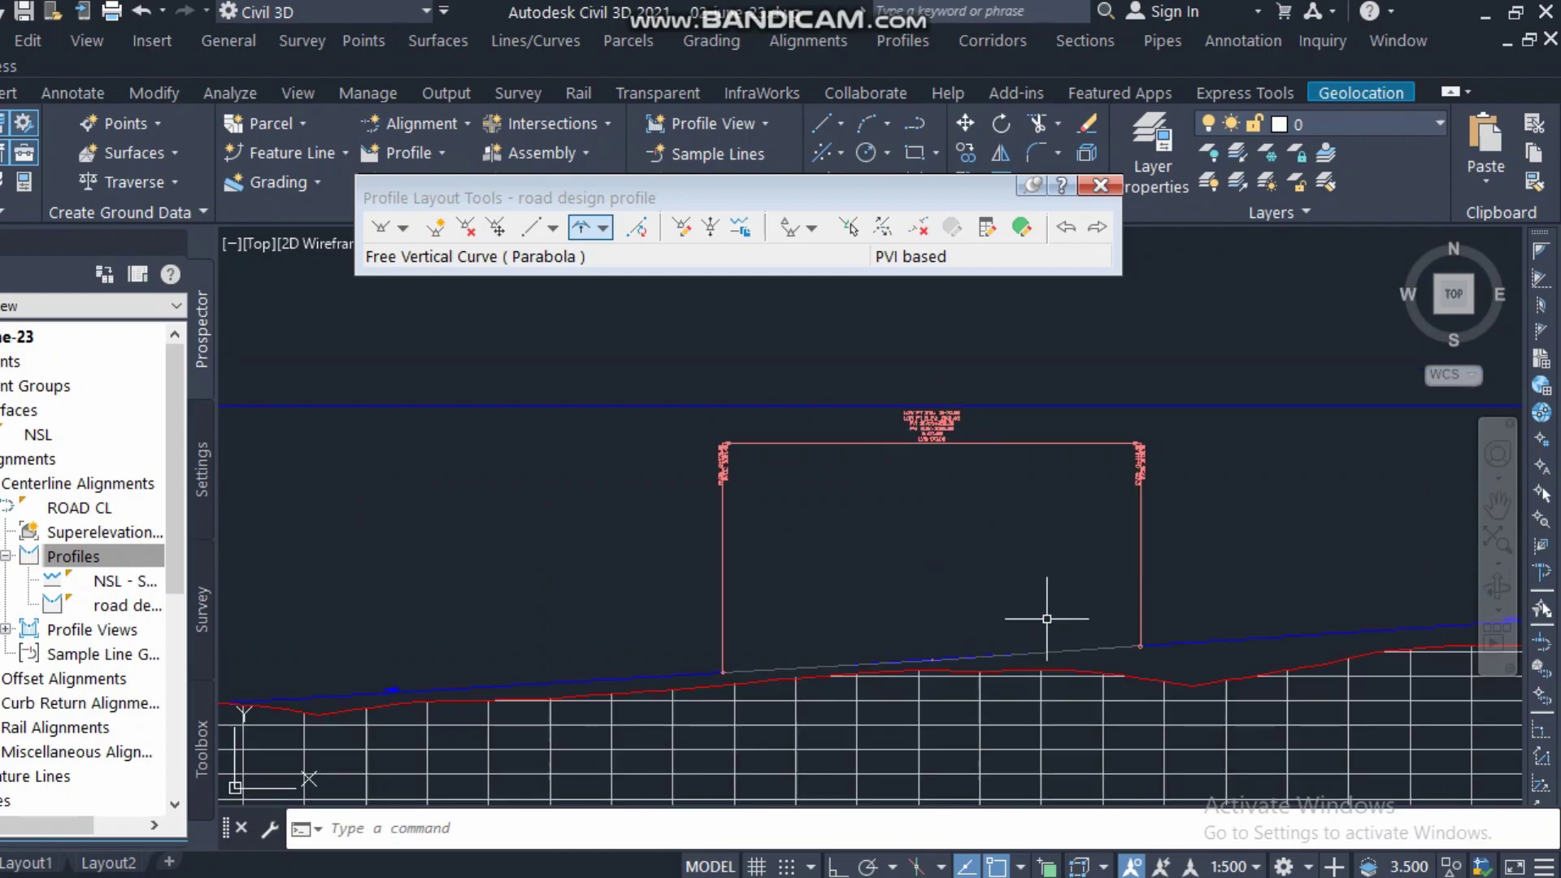
- Add a circular free vertical curve with a radius of 2000 m between the two tangents meeting at the highest-crest PVI
{"action": "mouse_move", "coordinate": [1043, 631]}
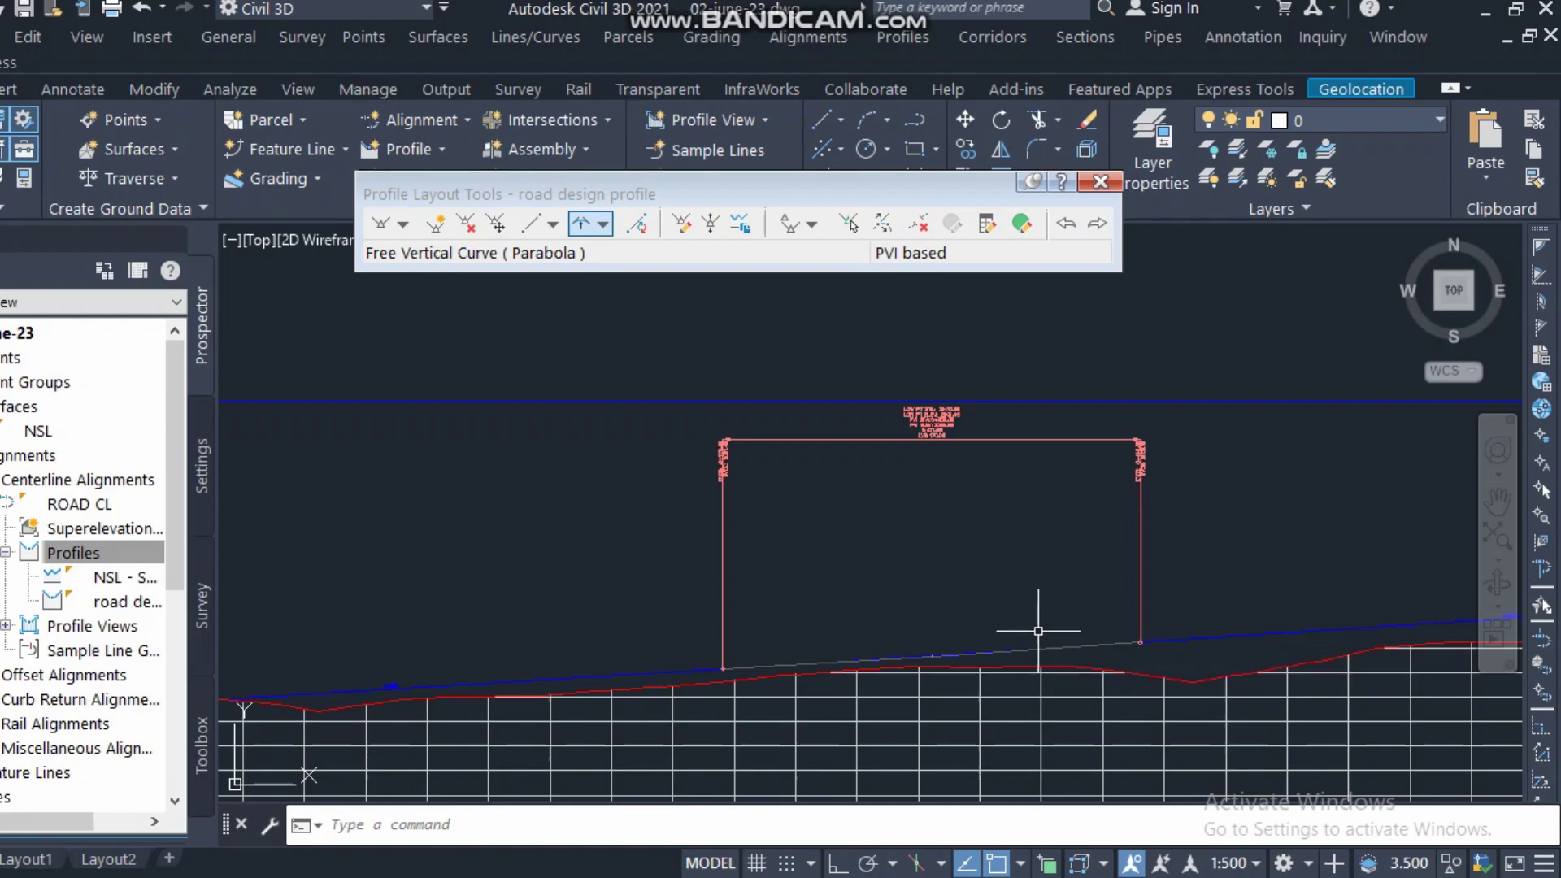
{"action": "middle_click_drag", "start_coordinate": [1038, 620], "coordinate": [583, 592]}
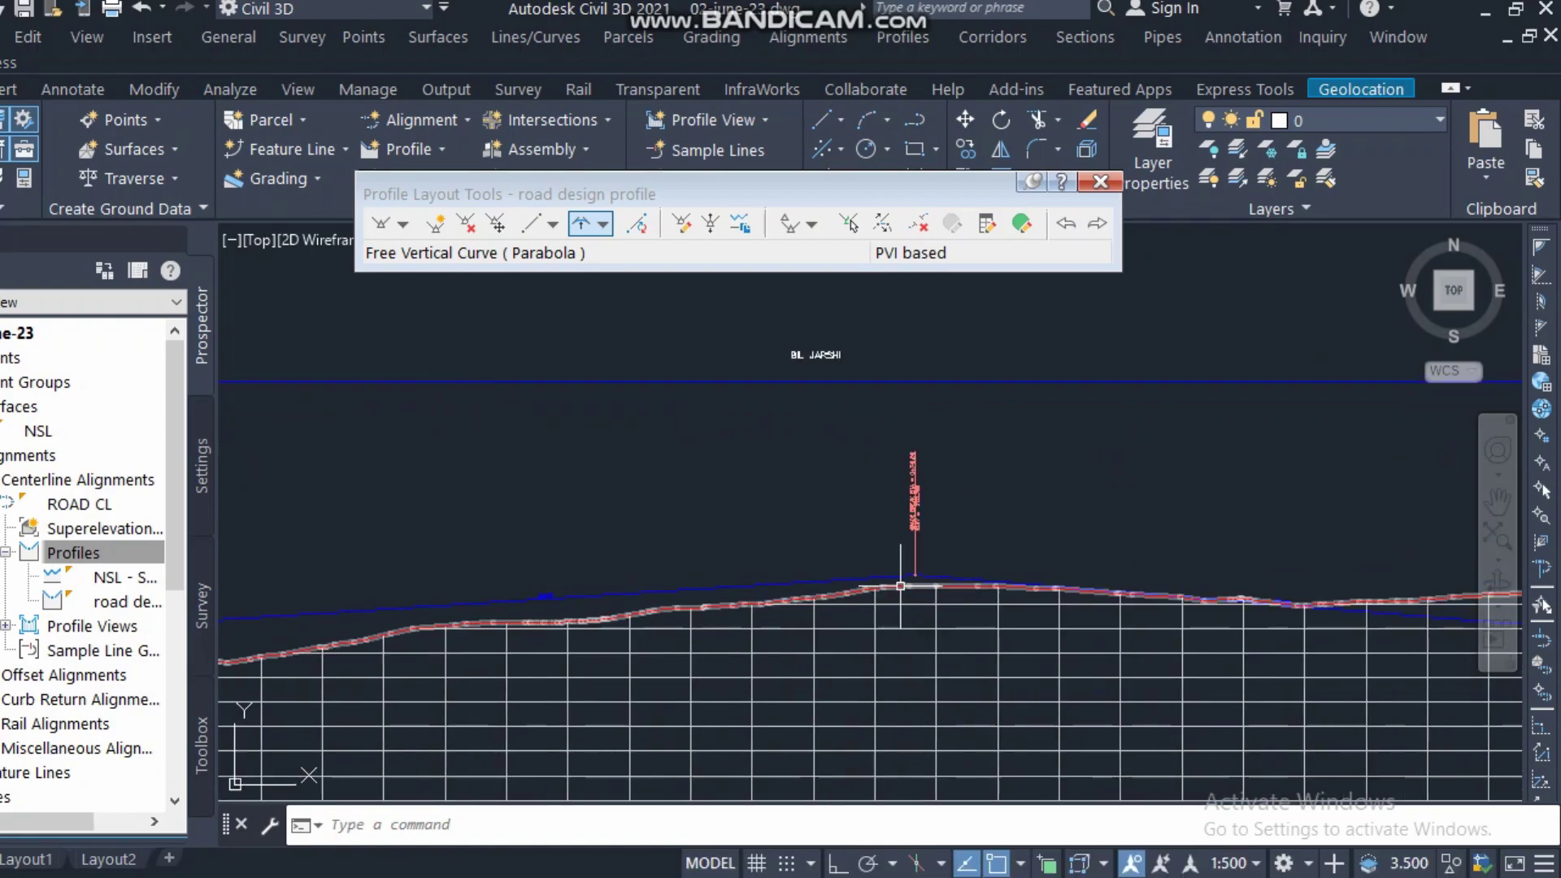
{"action": "scroll", "coordinate": [934, 569], "scroll_direction": "up", "scroll_amount": 4}
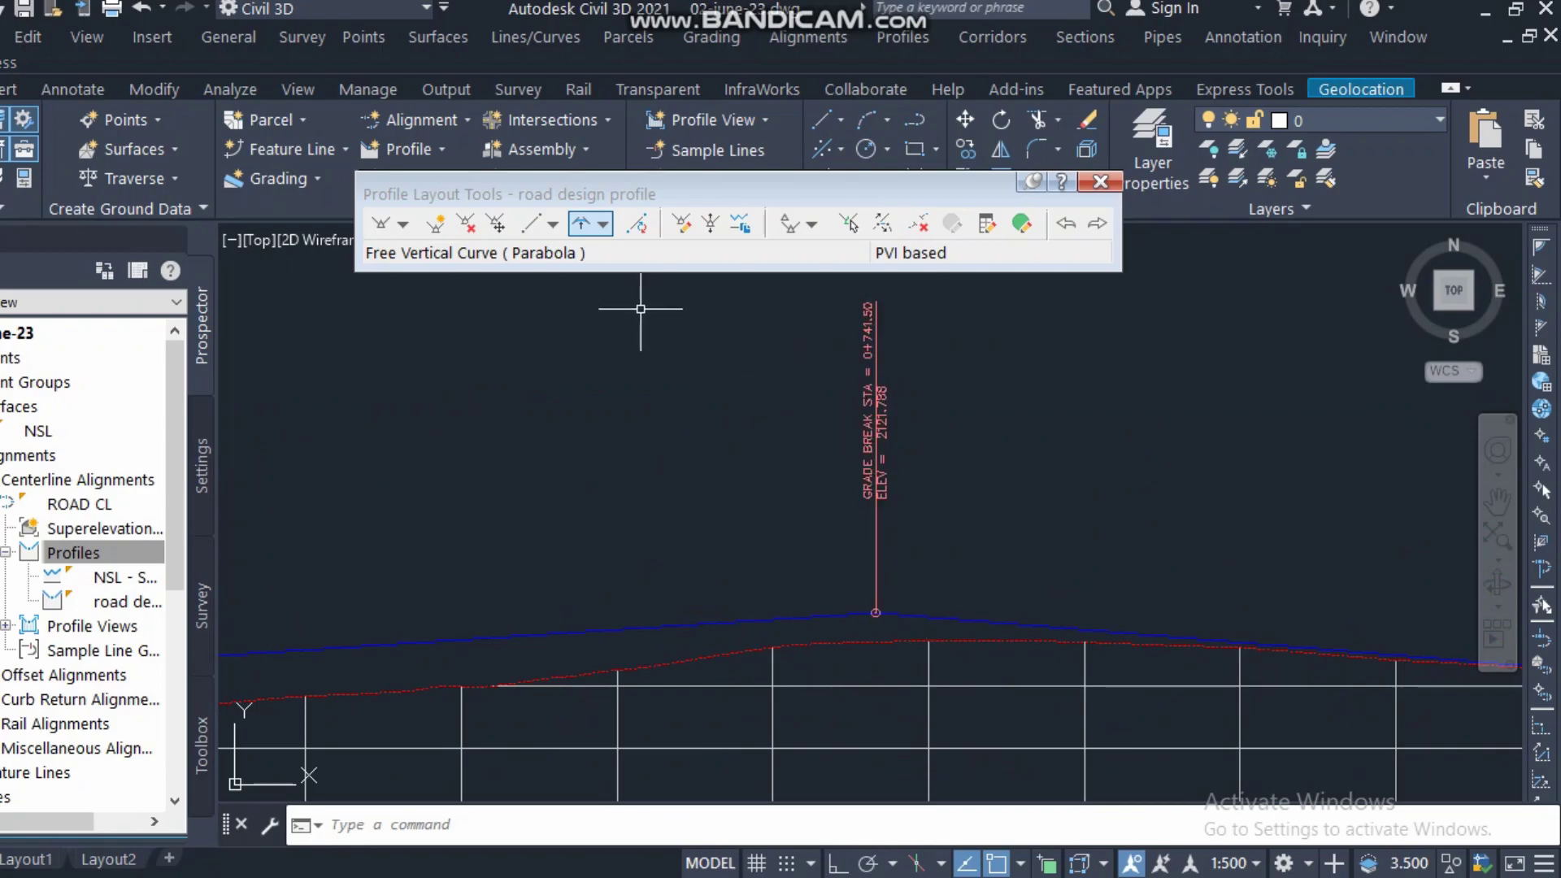
{"action": "left_click", "coordinate": [603, 225]}
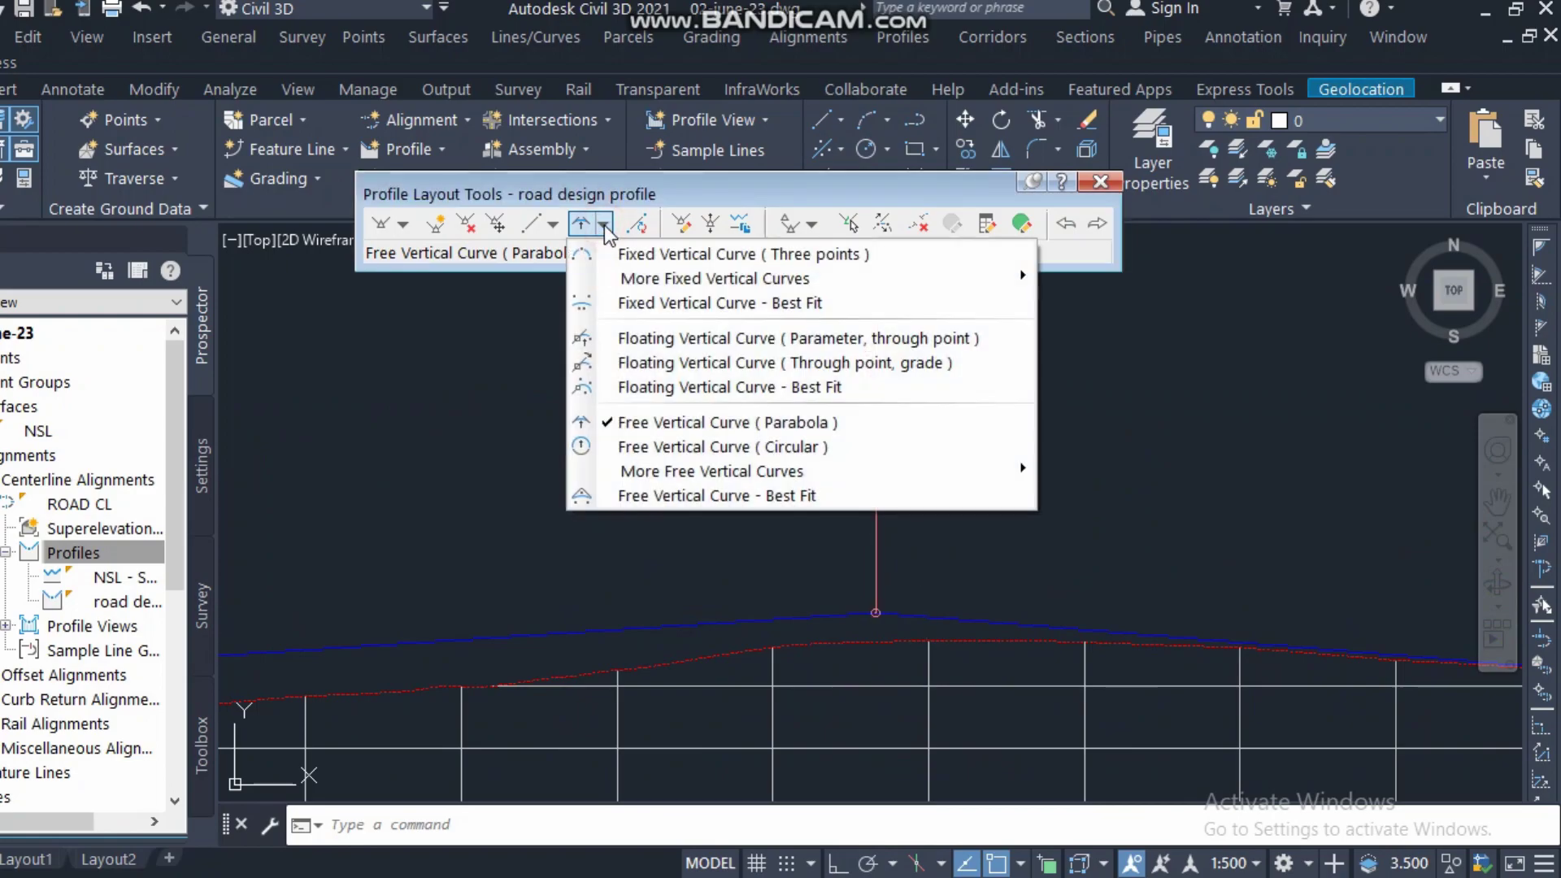
{"action": "left_click", "coordinate": [729, 447]}
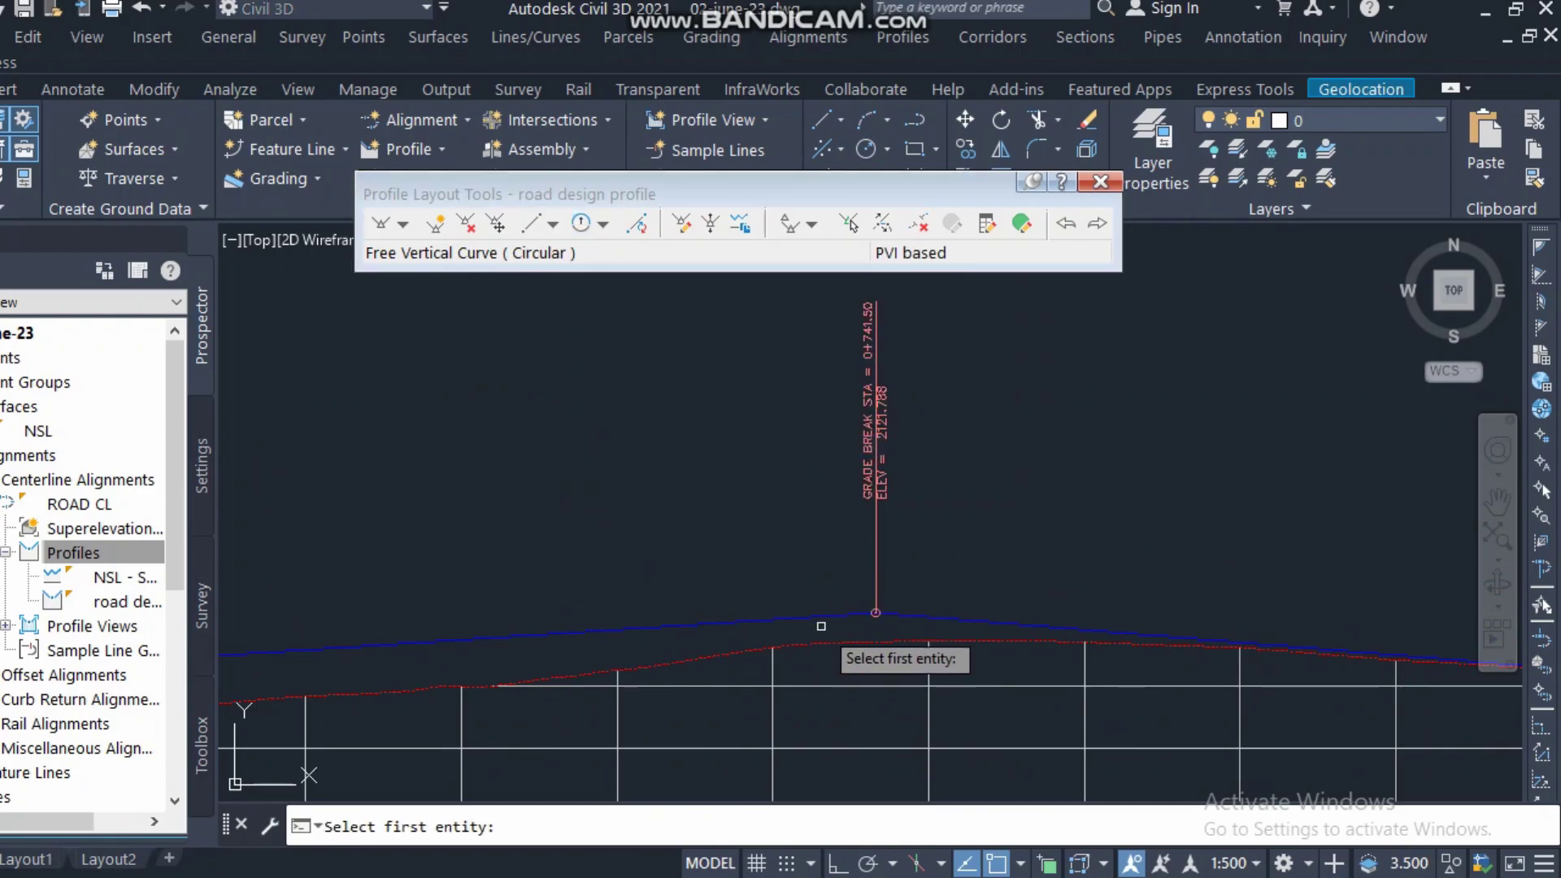
{"action": "left_click", "coordinate": [820, 618]}
{"action": "left_click", "coordinate": [916, 619]}
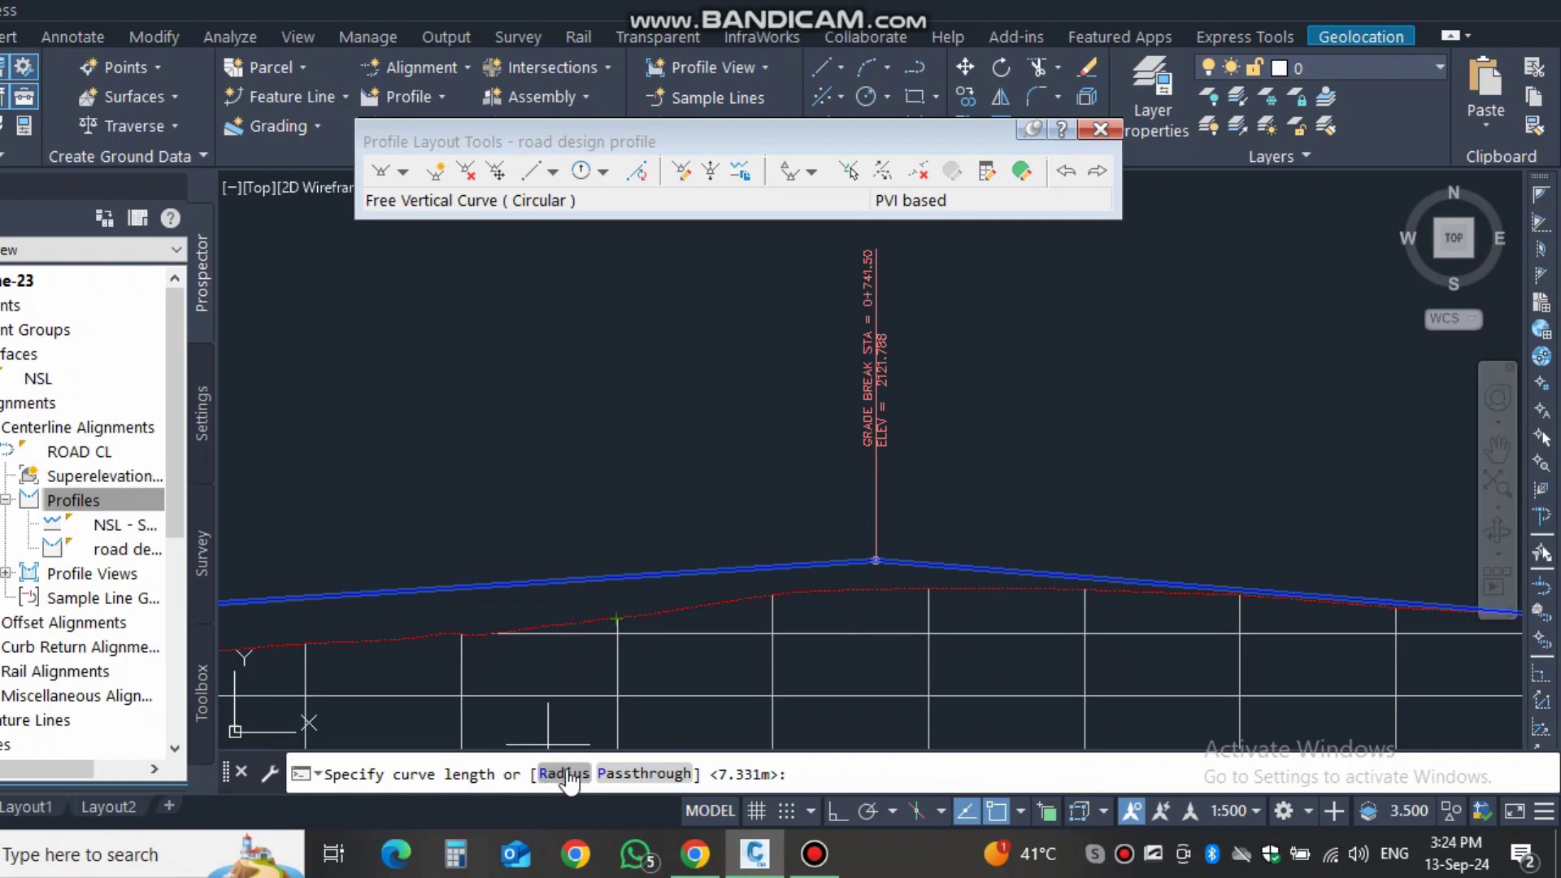
{"action": "left_click", "coordinate": [563, 774]}
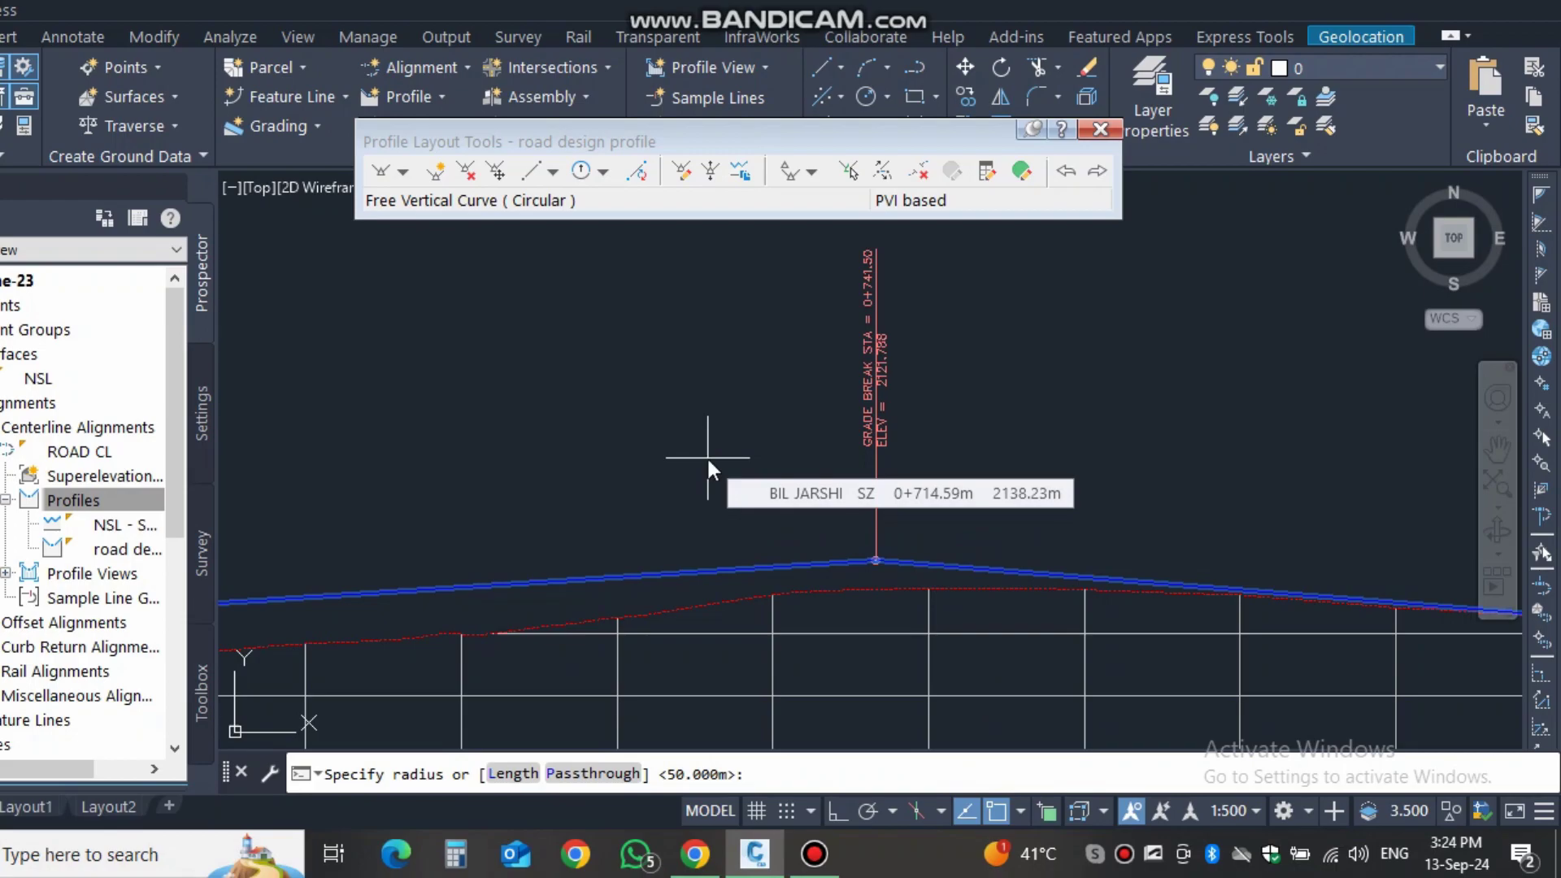
{"action": "type", "text": "2000"}
{"action": "key", "text": "Return"}
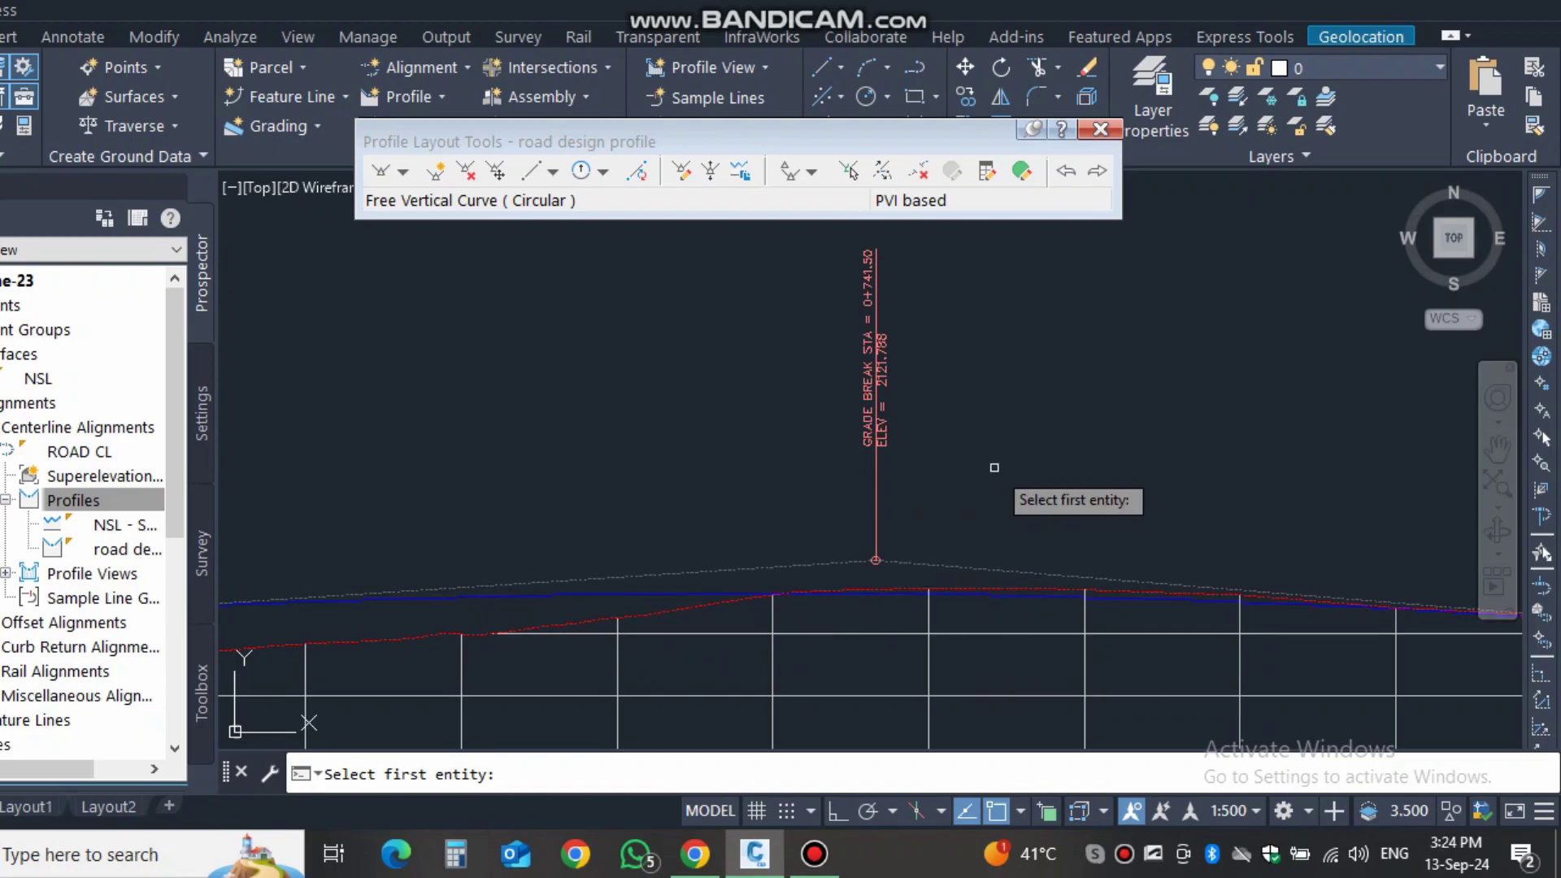
{"action": "key", "text": "Escape"}
{"action": "scroll", "coordinate": [906, 451], "scroll_direction": "up", "scroll_amount": 5}
{"action": "scroll", "coordinate": [907, 451], "scroll_direction": "down", "scroll_amount": 5}
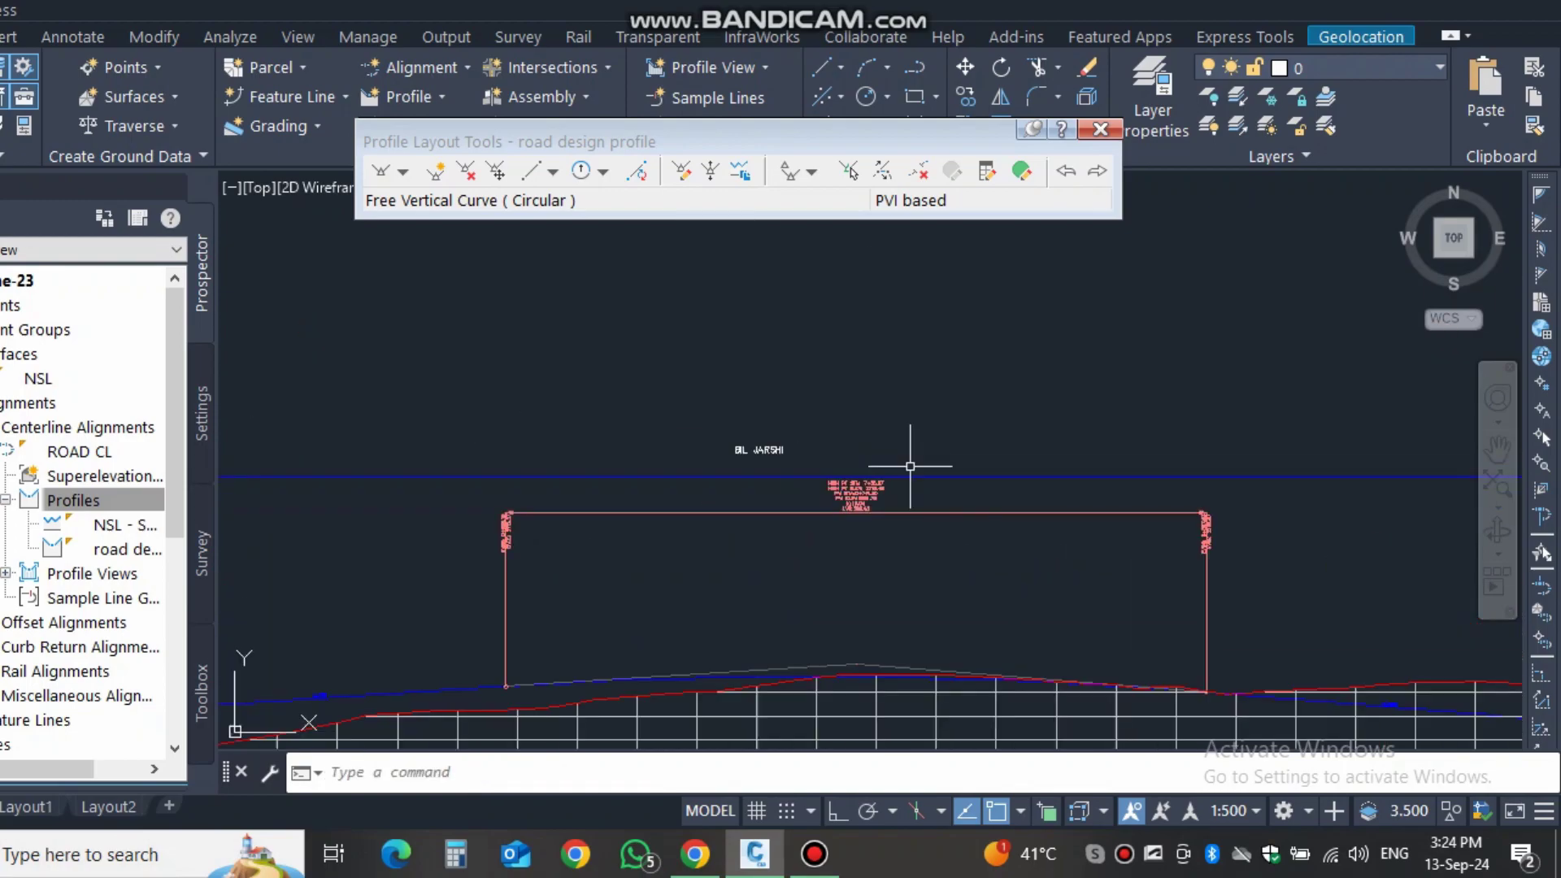
- Examine the circular vertical curve at the highest crest against the existing ground line and its tangents
{"action": "middle_click_drag", "start_coordinate": [860, 523], "coordinate": [780, 466]}
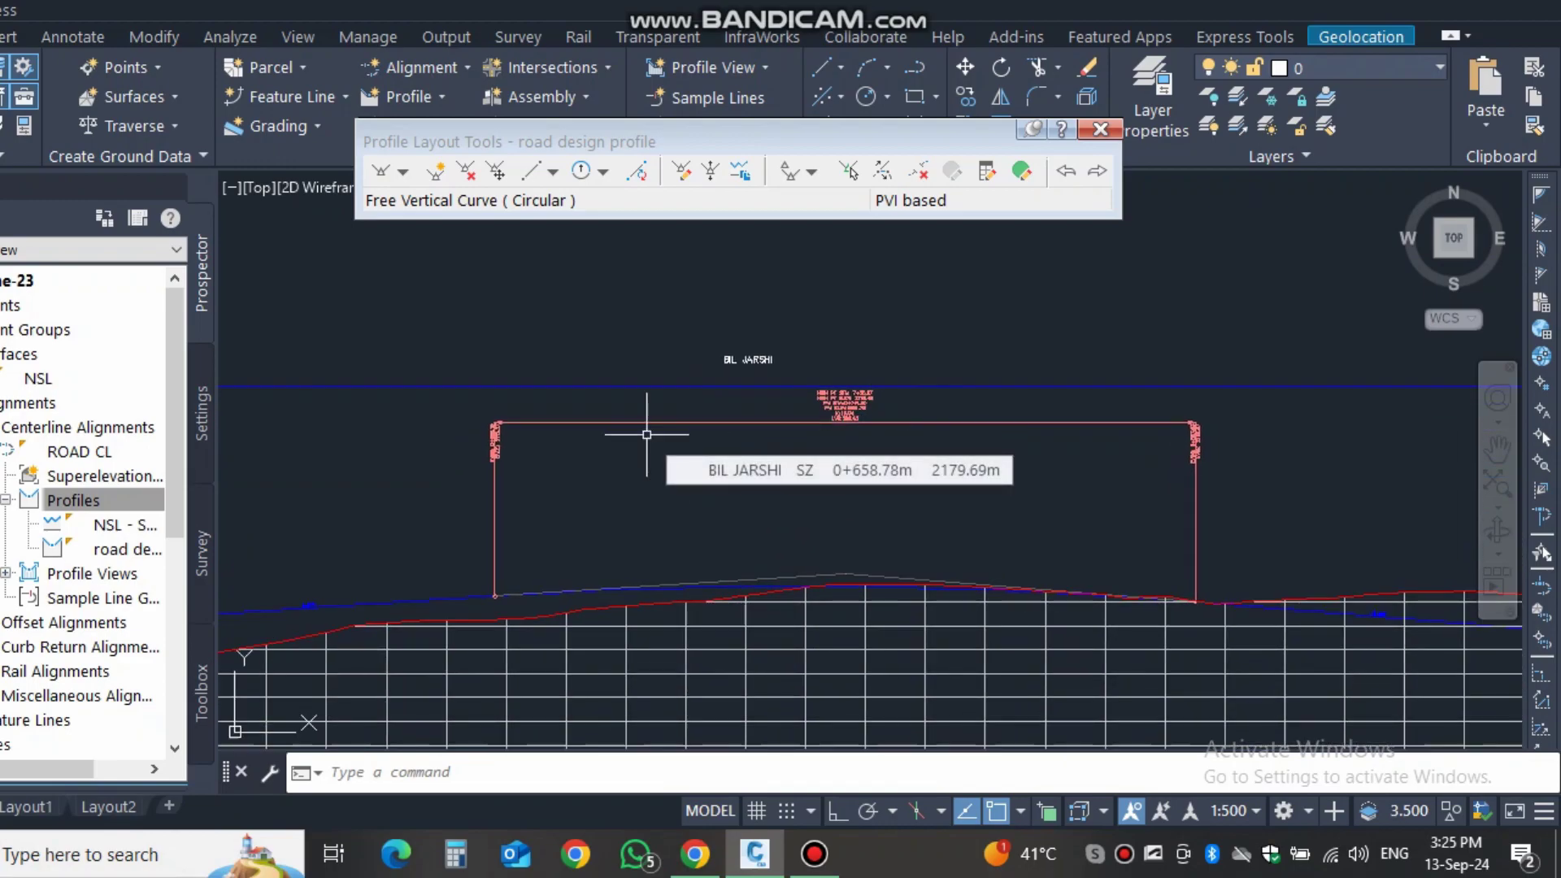
{"action": "middle_click_drag", "start_coordinate": [683, 469], "coordinate": [756, 468]}
{"action": "scroll", "coordinate": [844, 574], "scroll_direction": "up", "scroll_amount": 4}
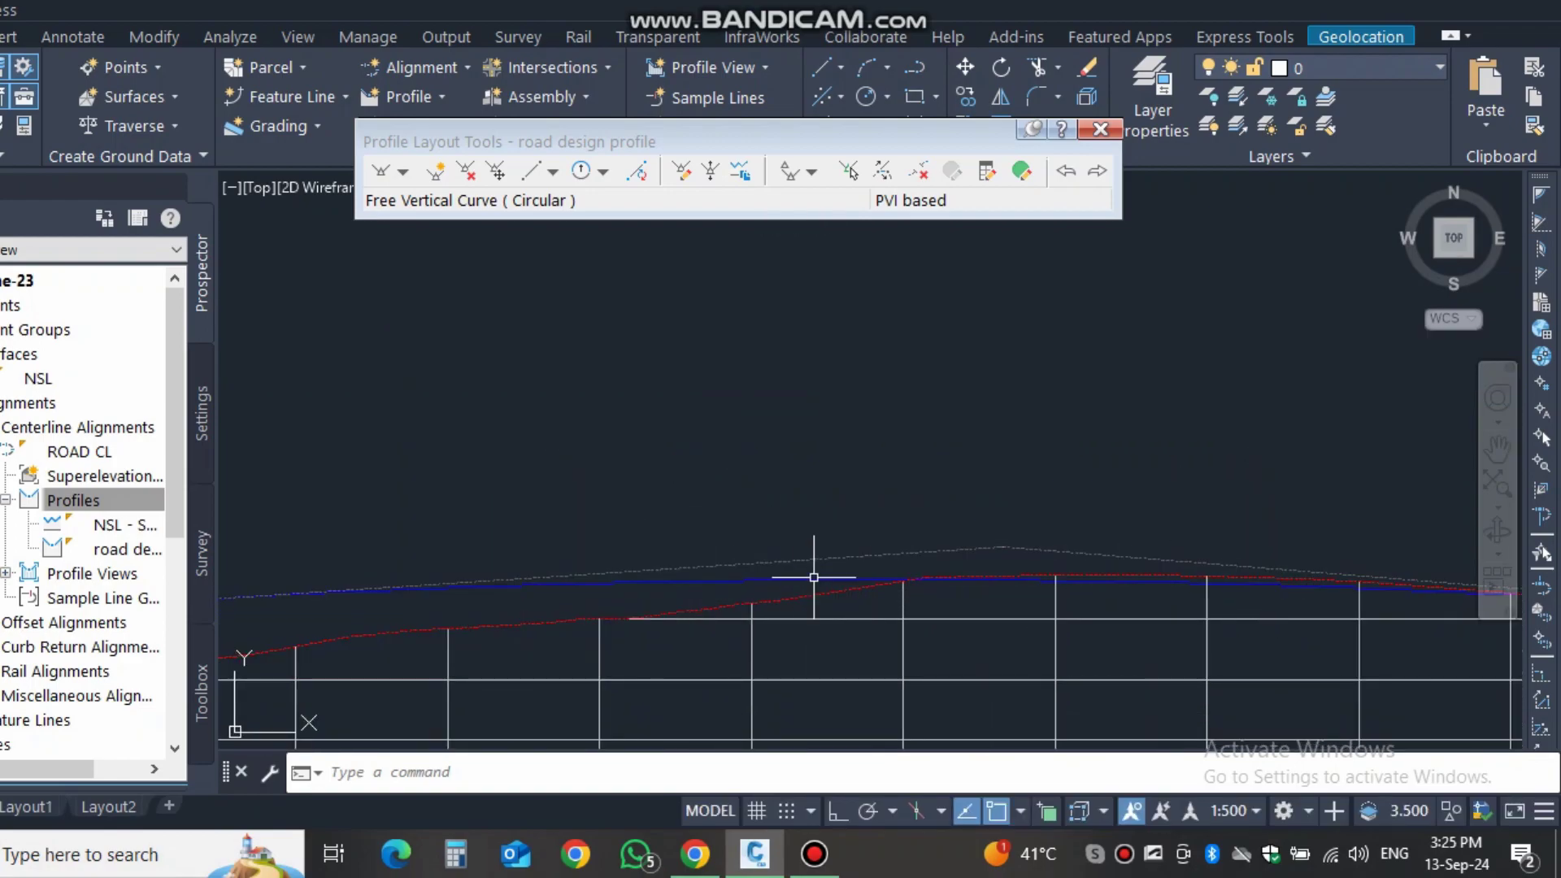
{"action": "scroll", "coordinate": [816, 569], "scroll_direction": "down", "scroll_amount": 2}
{"action": "scroll", "coordinate": [947, 557], "scroll_direction": "up", "scroll_amount": 4}
{"action": "scroll", "coordinate": [882, 540], "scroll_direction": "down", "scroll_amount": 6}
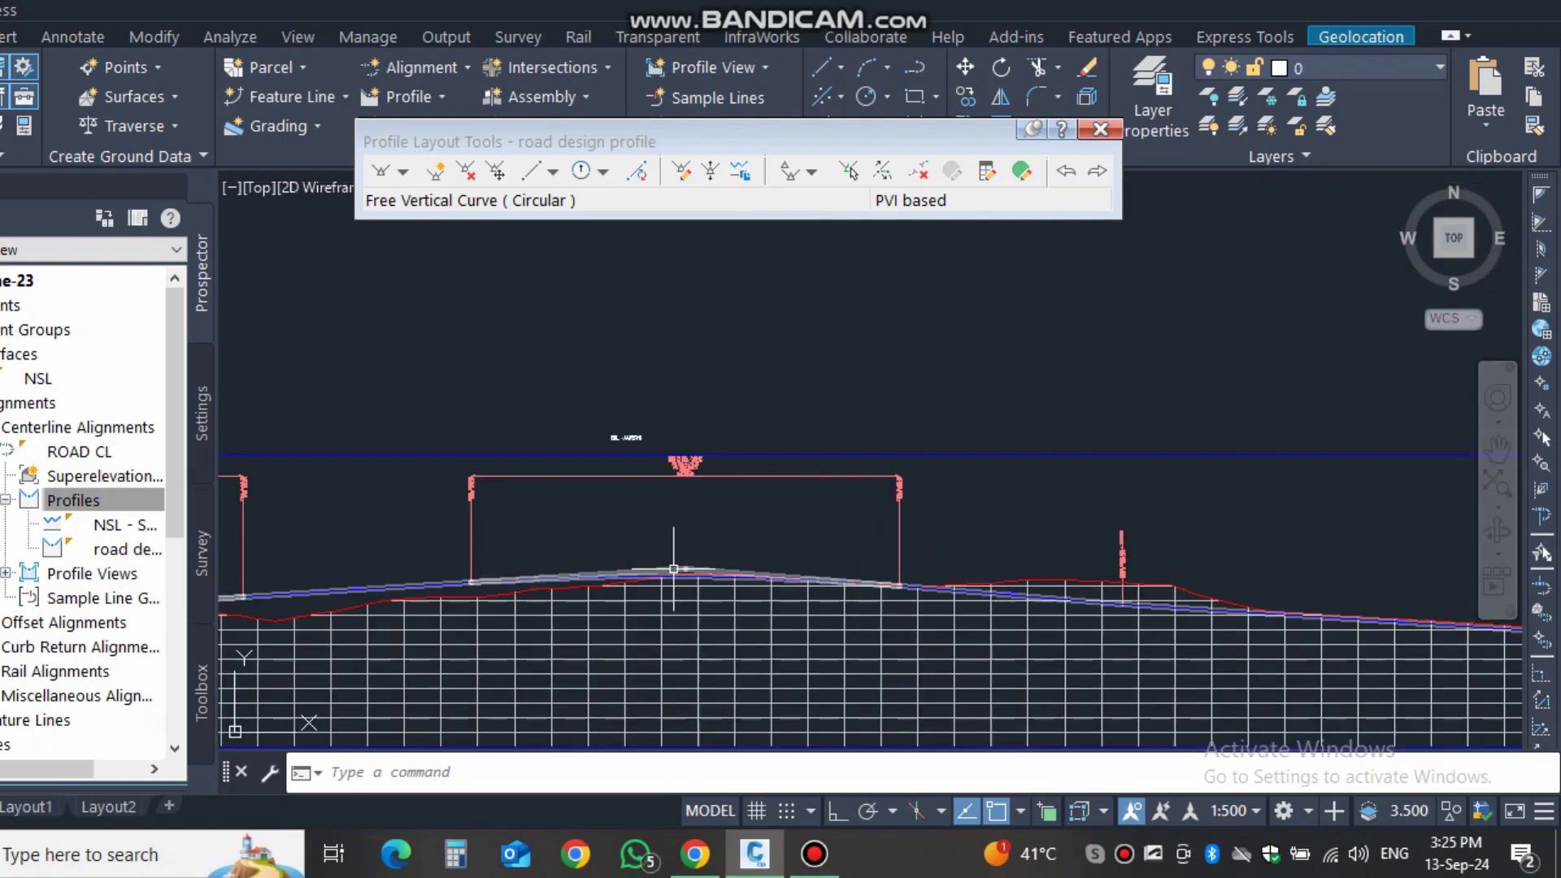
- Add a parabolic free vertical curve with a length of 100 m between the two tangents meeting at the last grade-break PVI
{"action": "scroll", "coordinate": [1136, 593], "scroll_direction": "up", "scroll_amount": 6}
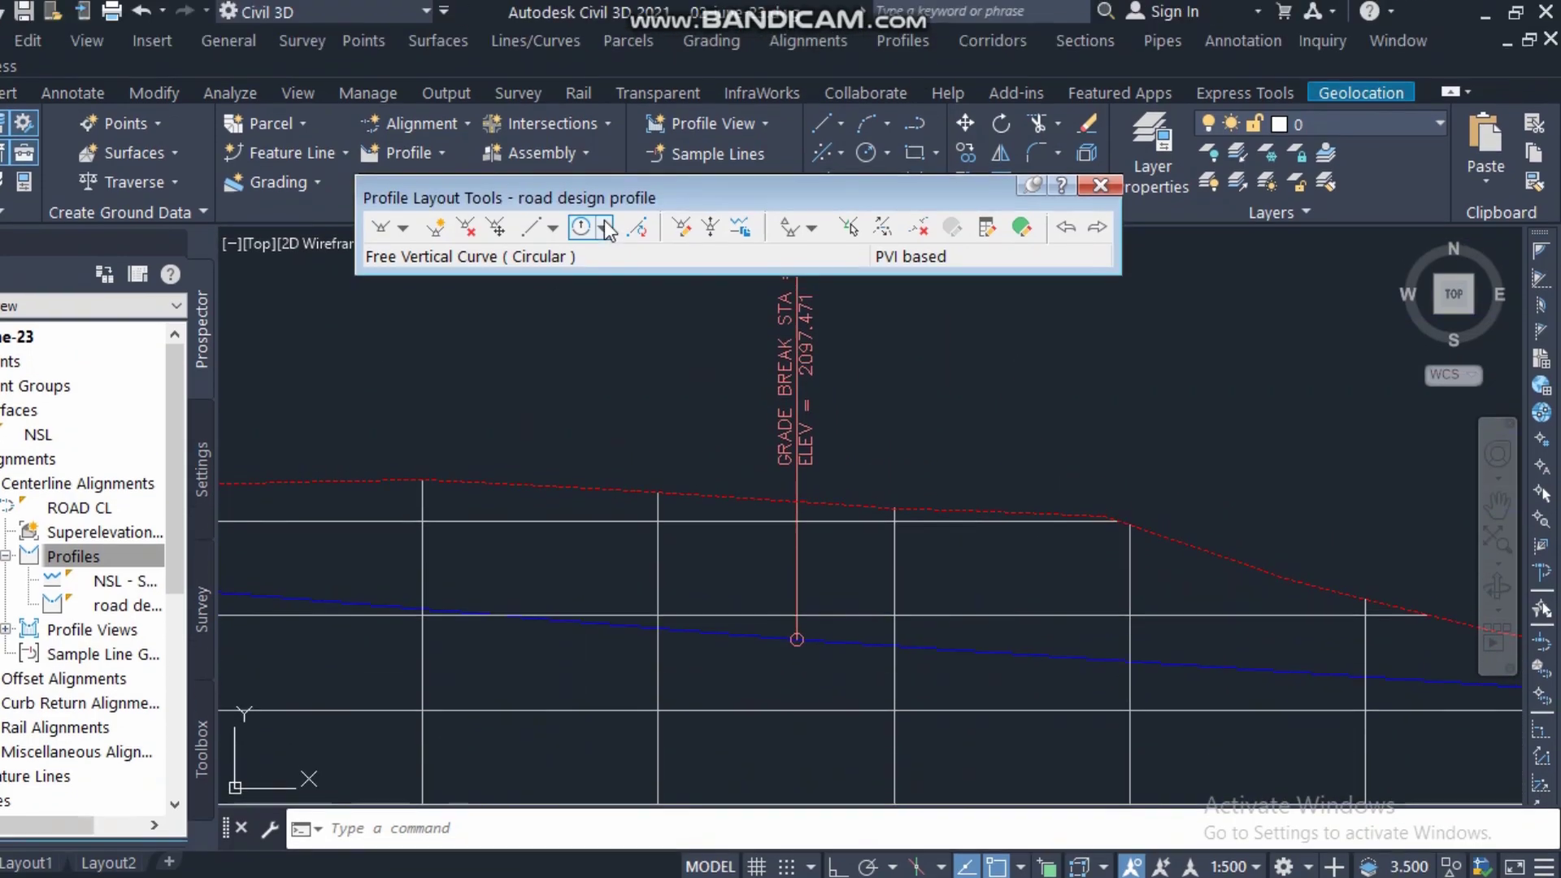
{"action": "left_click", "coordinate": [603, 172]}
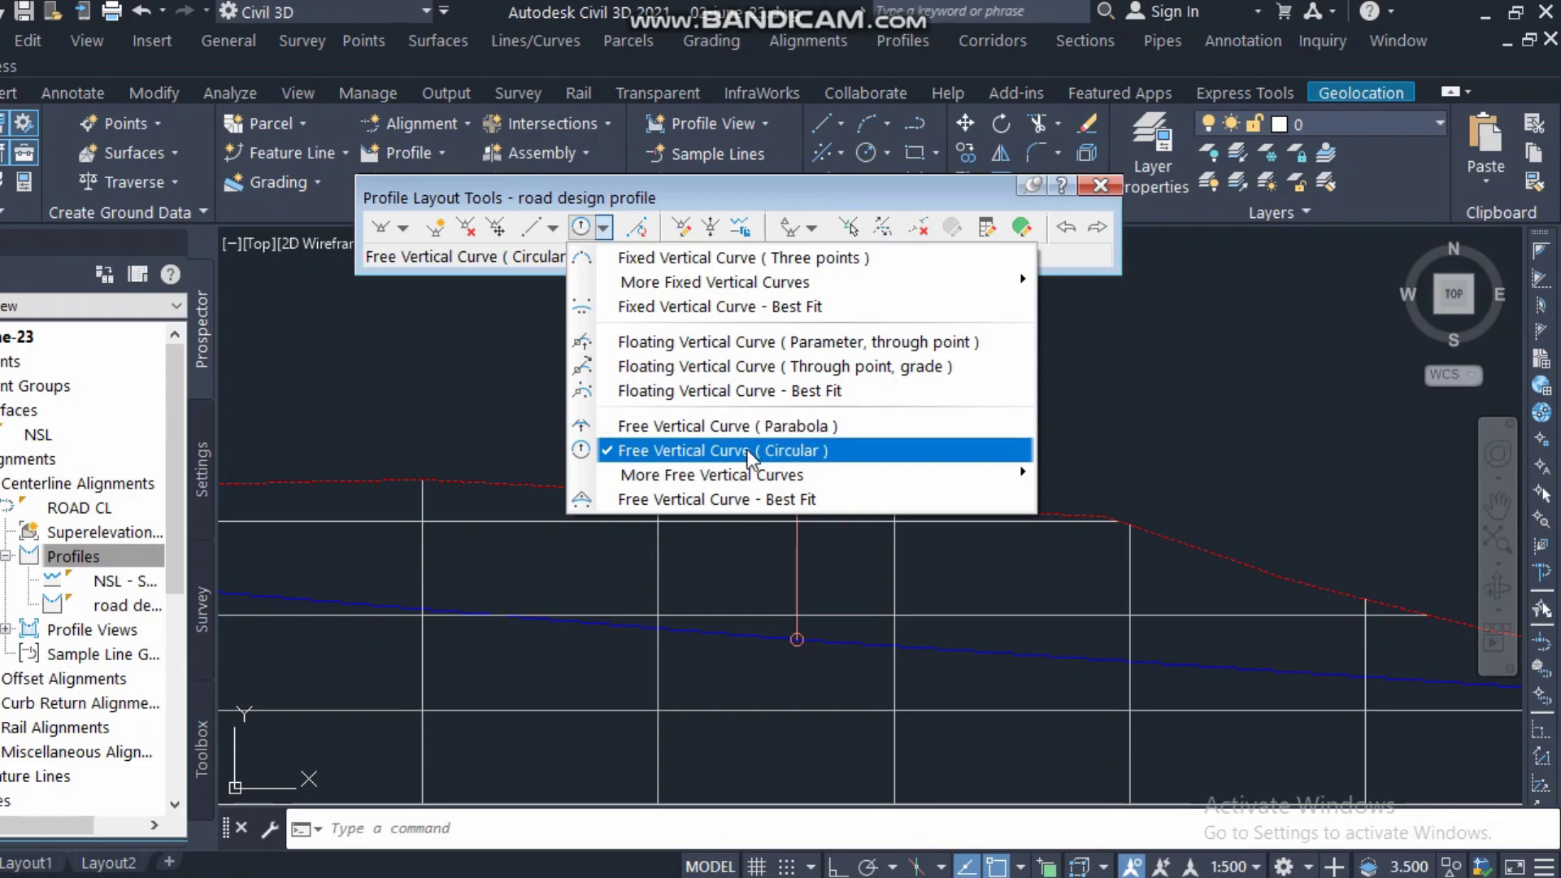
{"action": "left_click", "coordinate": [735, 425]}
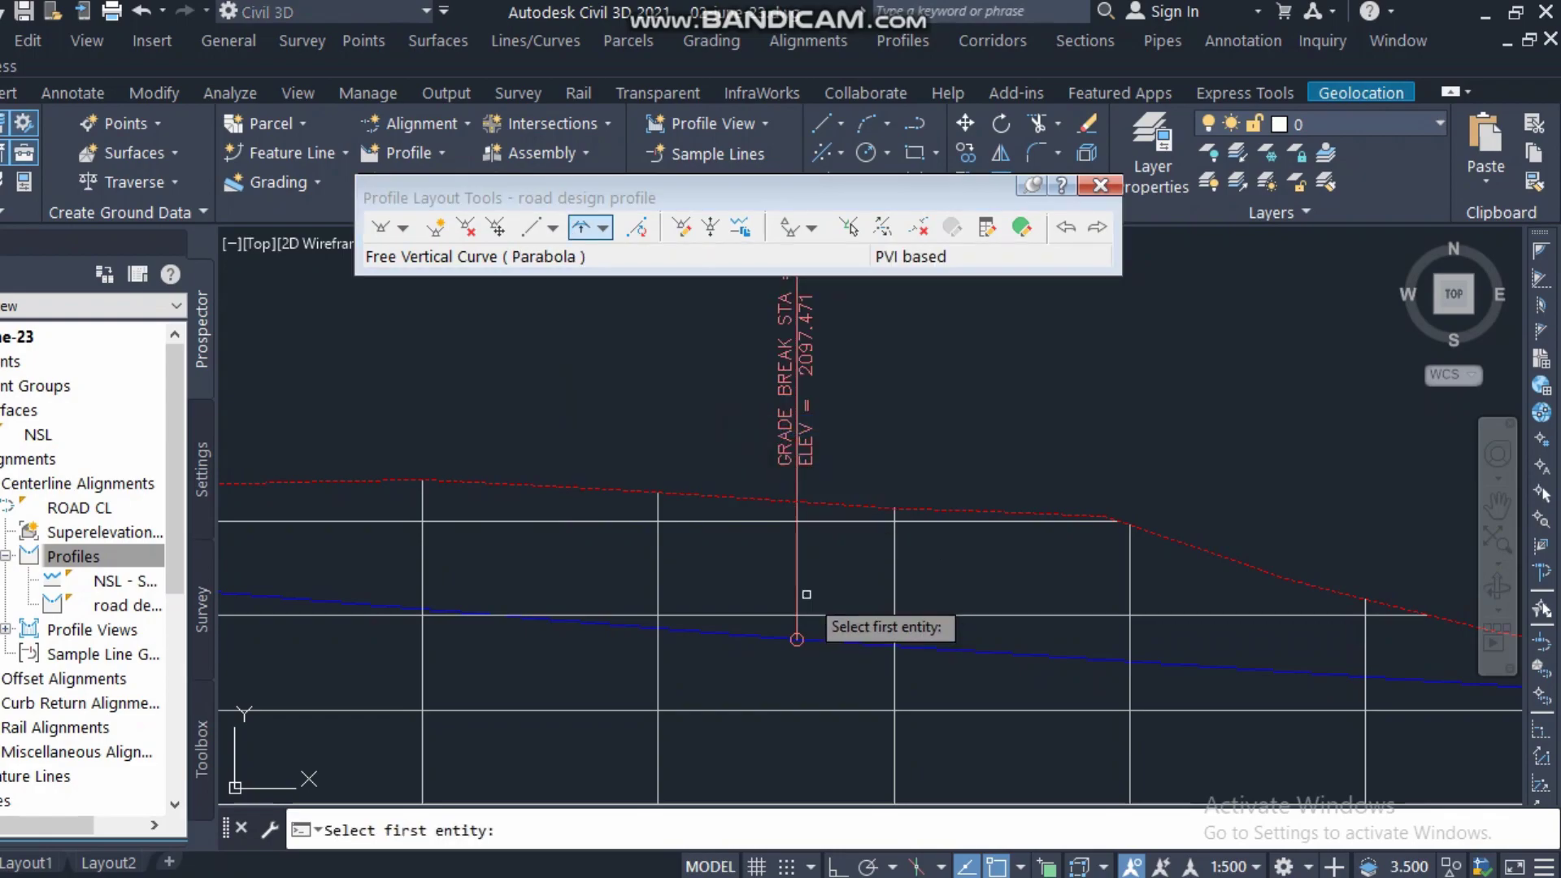
{"action": "left_click", "coordinate": [763, 638]}
{"action": "left_click", "coordinate": [812, 641]}
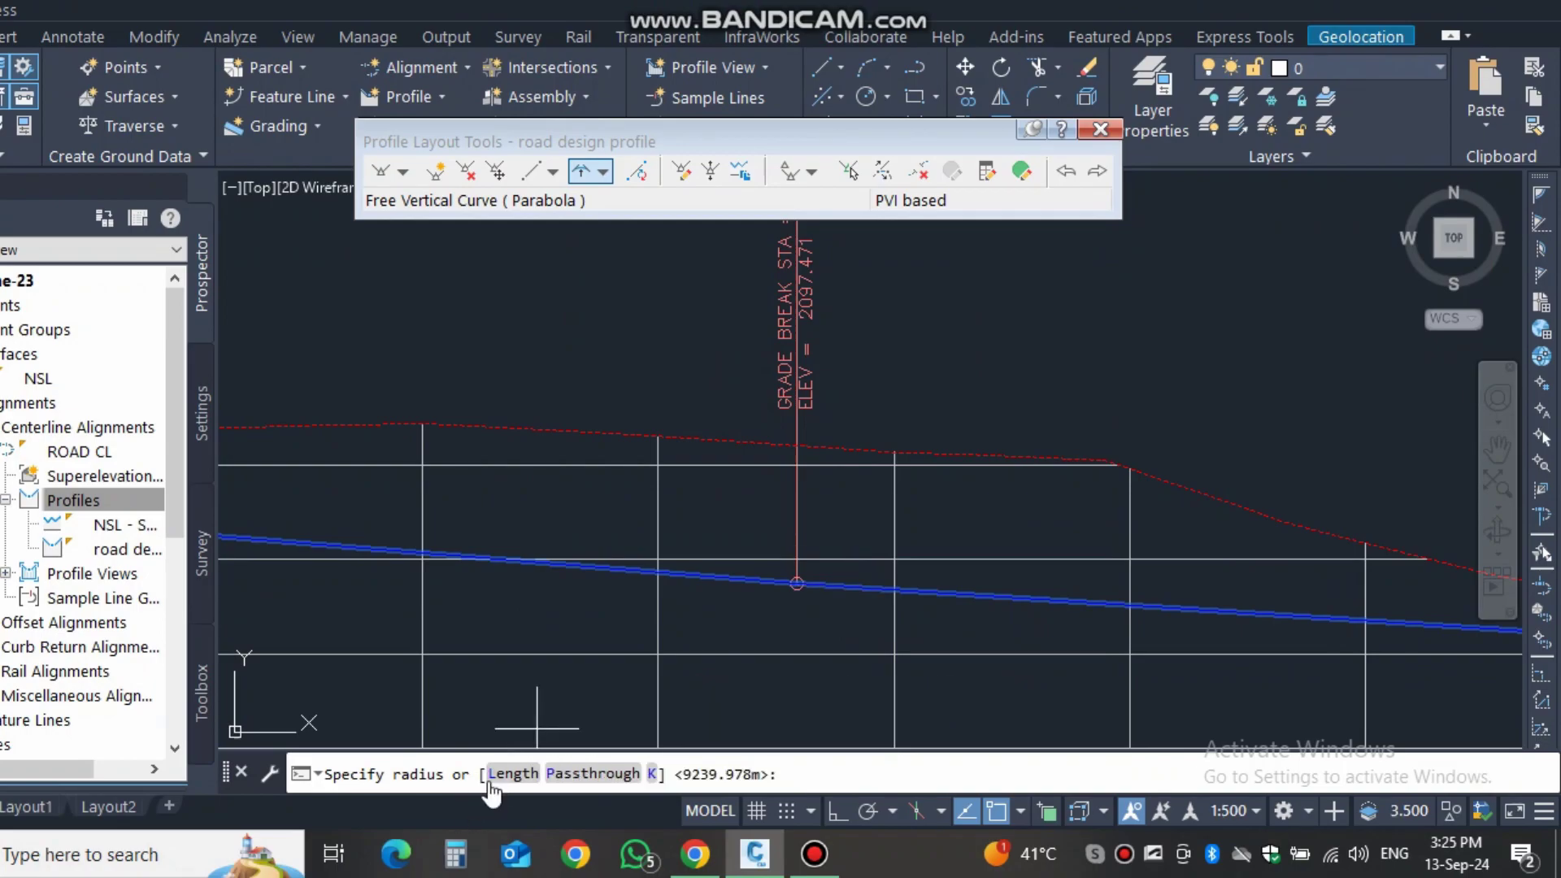
{"action": "left_click", "coordinate": [513, 773]}
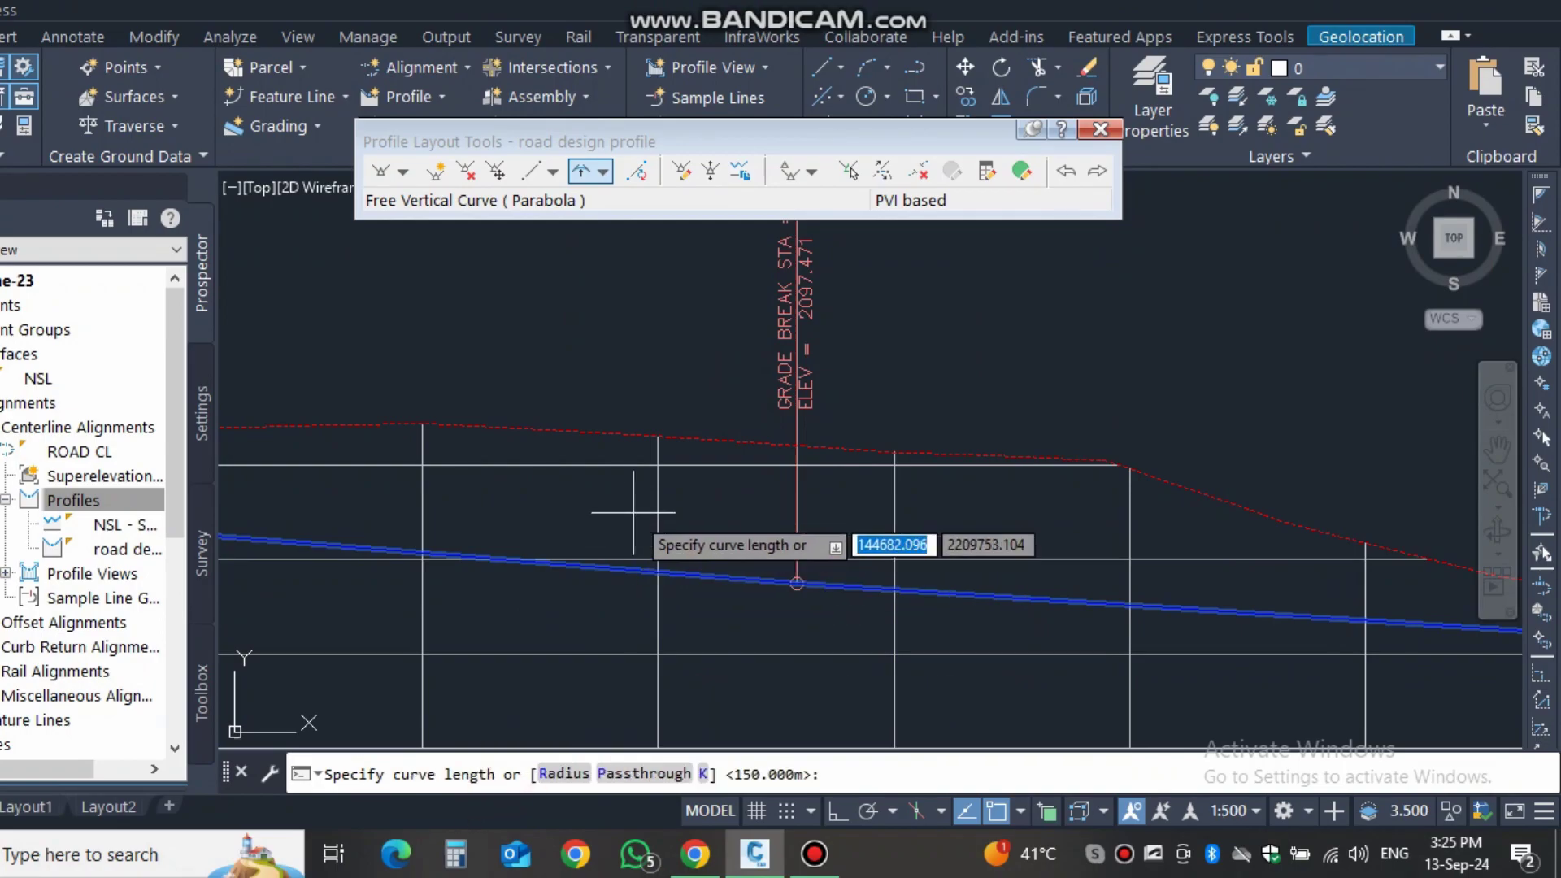
{"action": "type", "text": "100"}
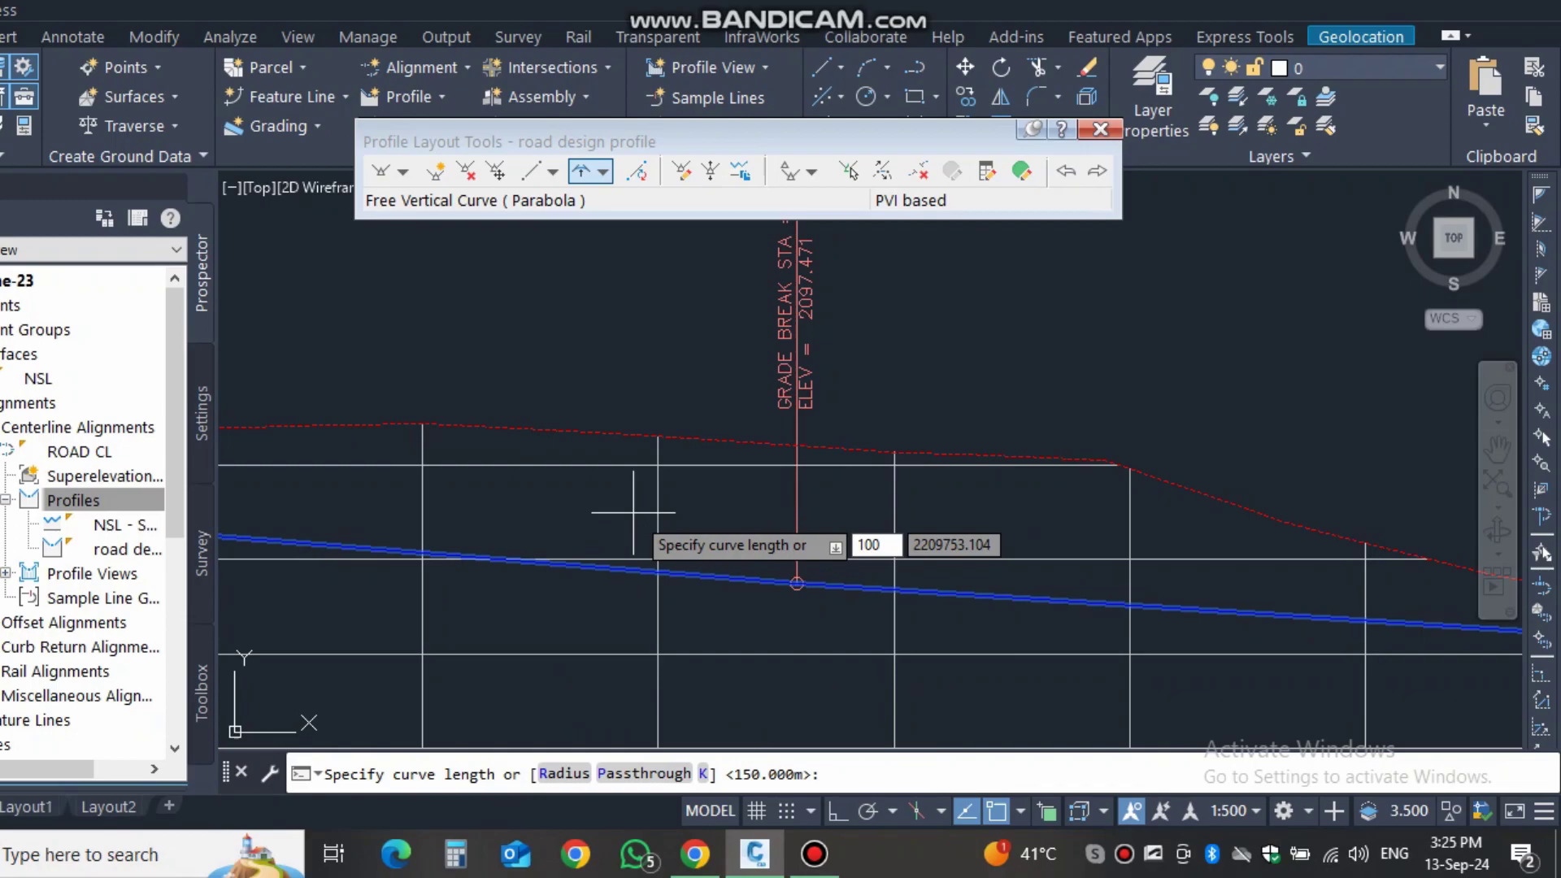
{"action": "key", "text": "Return"}
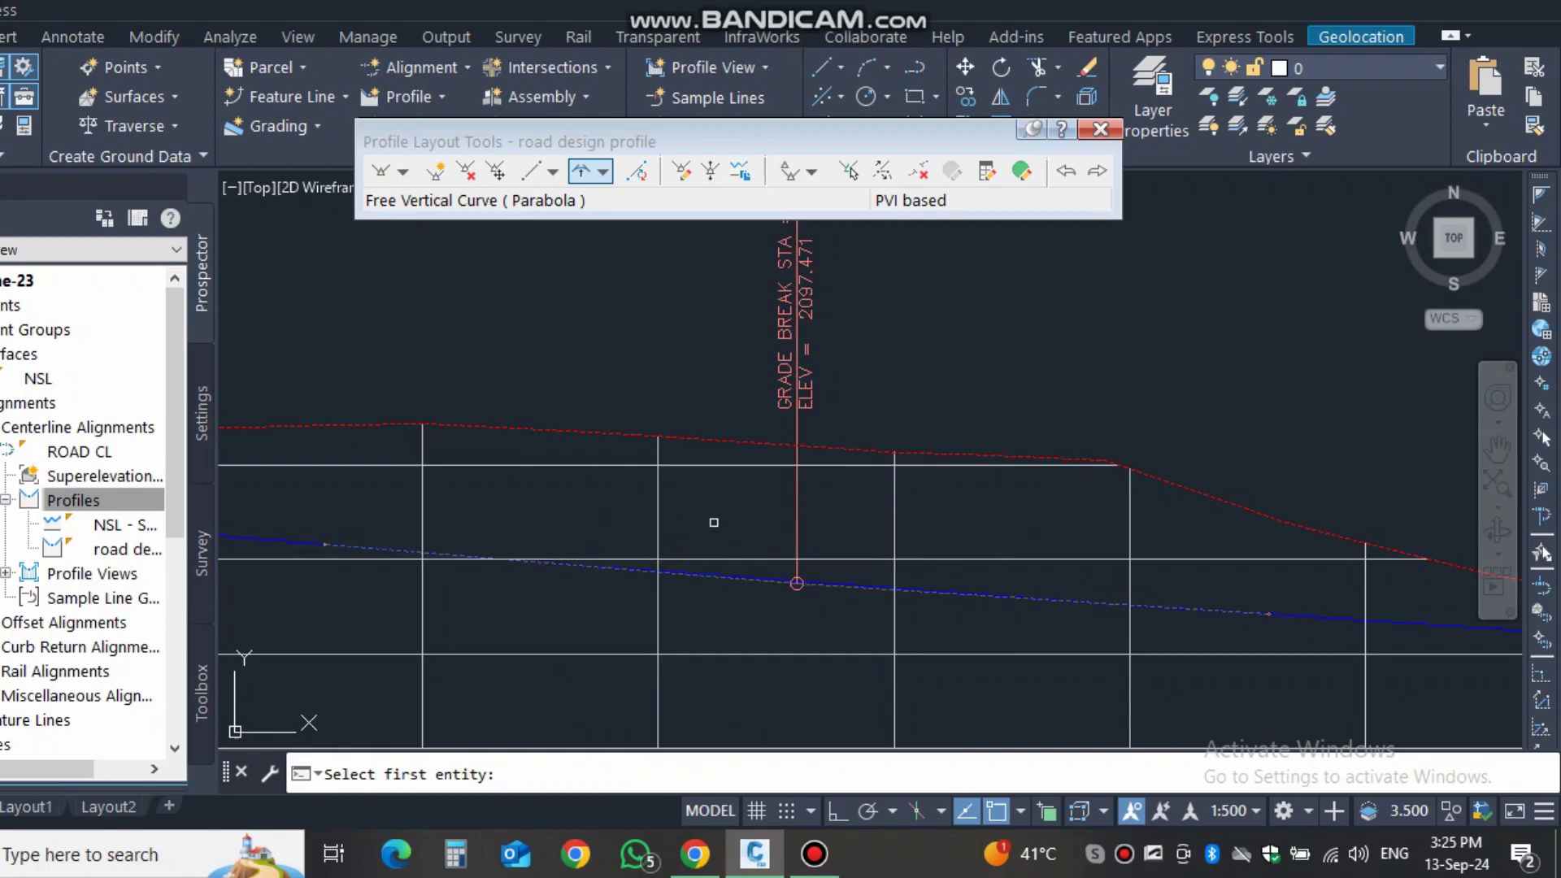
{"action": "key", "text": "Escape"}
- Examine the labels of the 100 m parabolic curve, including its low point, PVI, K value, curve length, and start and end stations
{"action": "scroll", "coordinate": [731, 536], "scroll_direction": "up", "scroll_amount": 6}
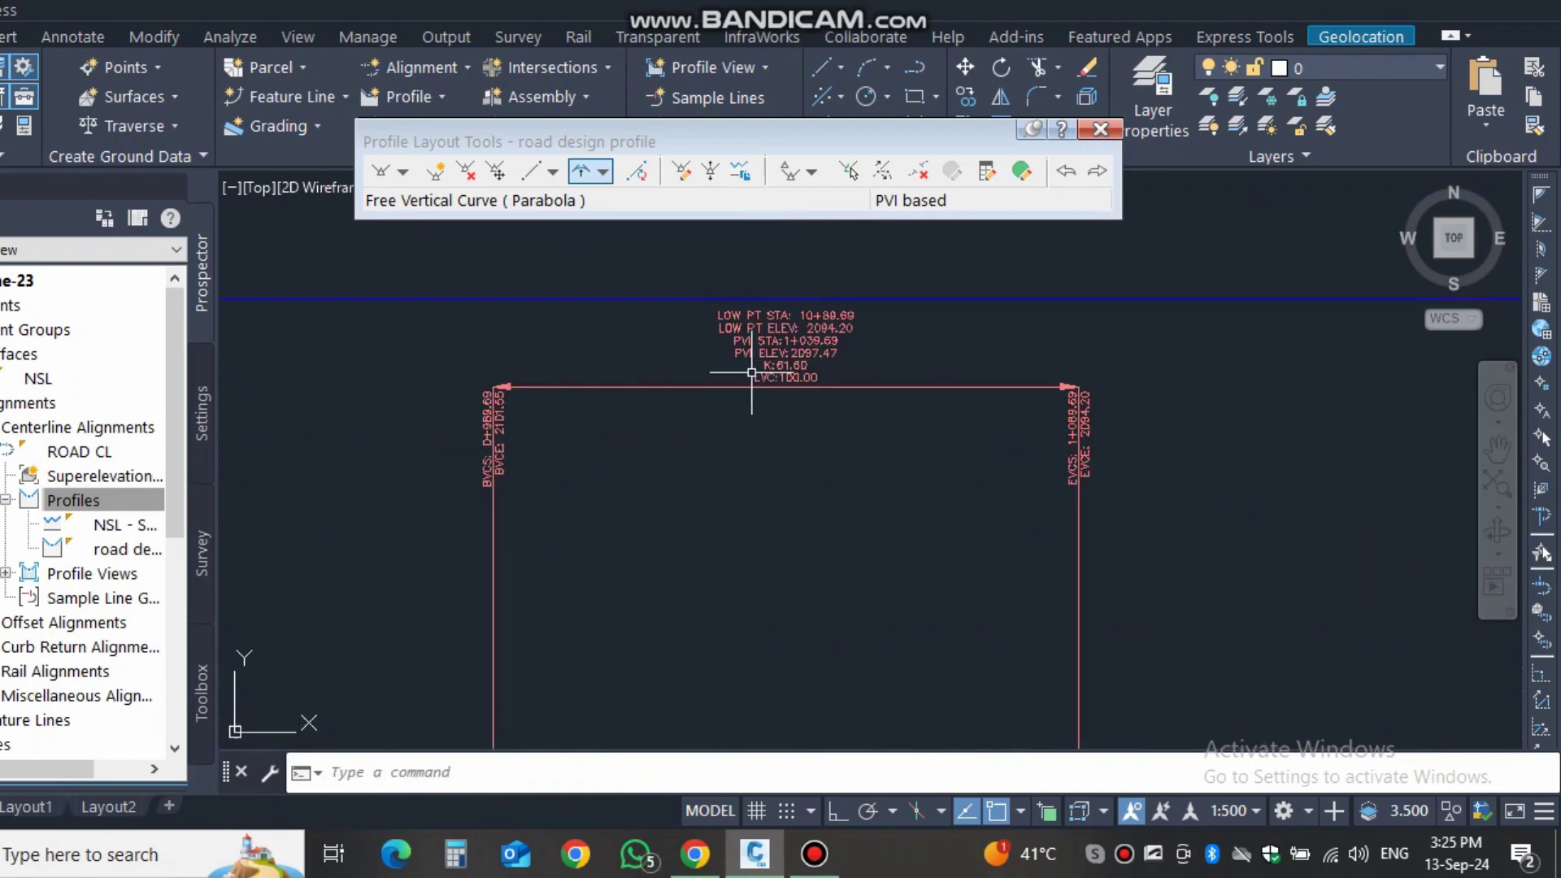
{"action": "scroll", "coordinate": [811, 340], "scroll_direction": "up", "scroll_amount": 2}
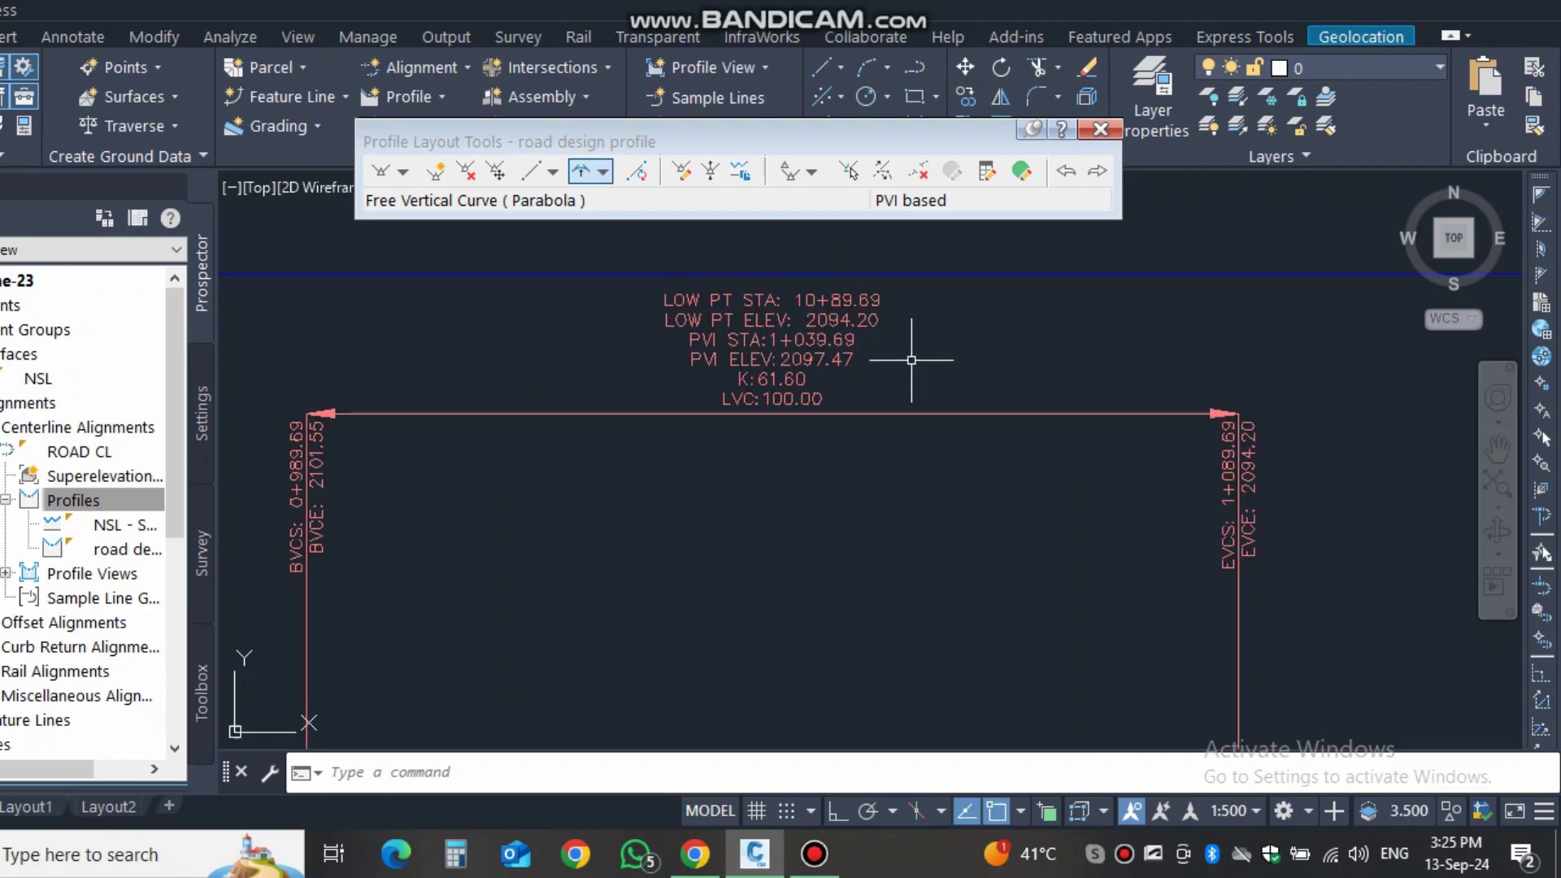
{"action": "scroll", "coordinate": [911, 361], "scroll_direction": "down", "scroll_amount": 5}
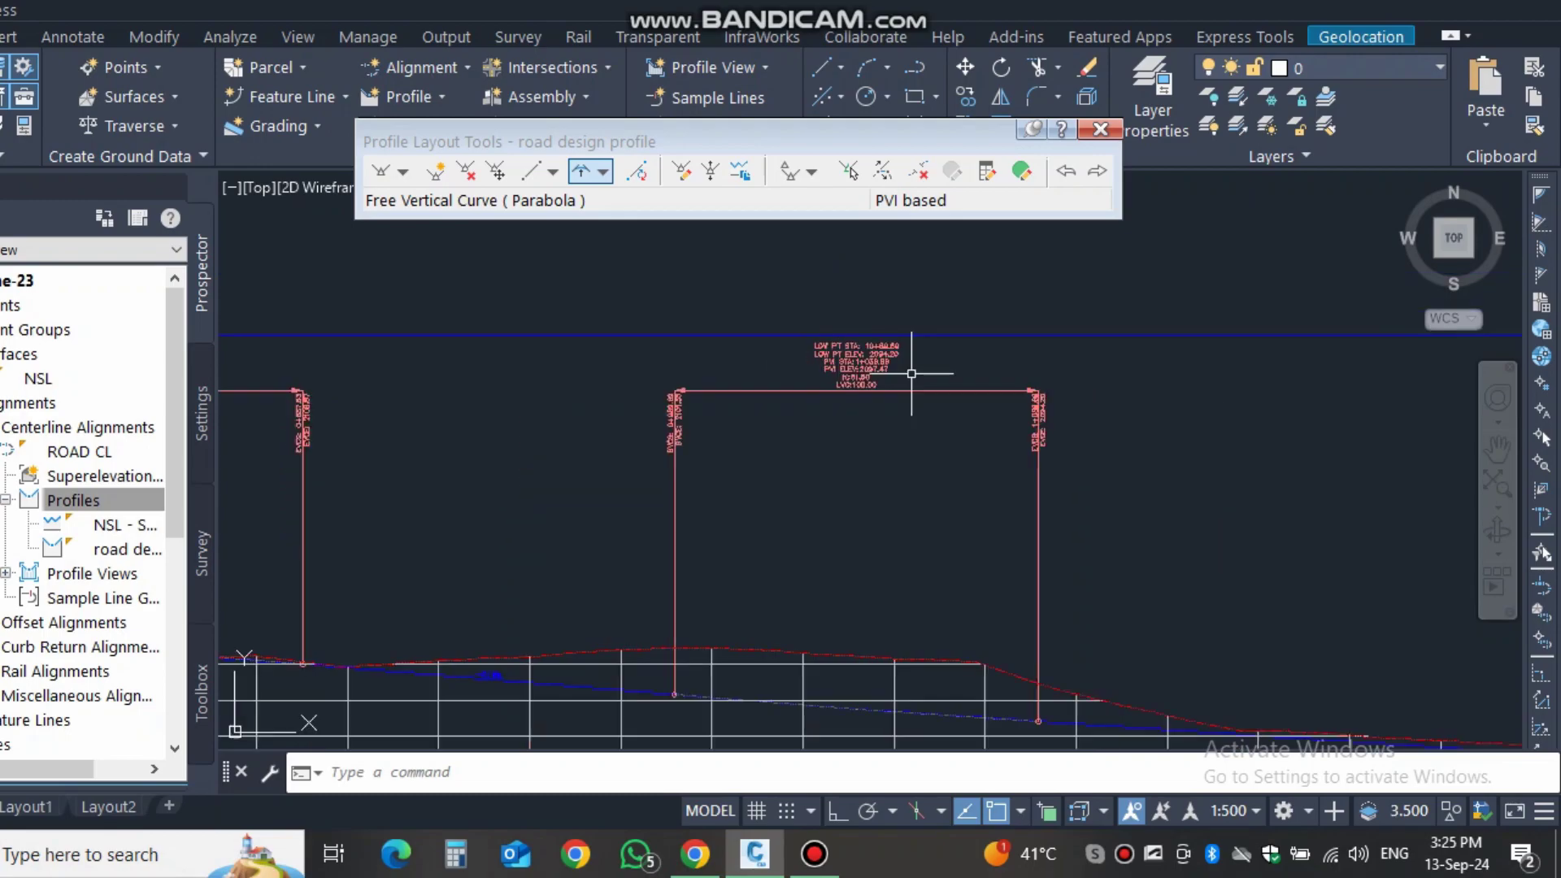
{"action": "scroll", "coordinate": [899, 485], "scroll_direction": "down", "scroll_amount": 1}
{"action": "scroll", "coordinate": [1013, 558], "scroll_direction": "down", "scroll_amount": 3}
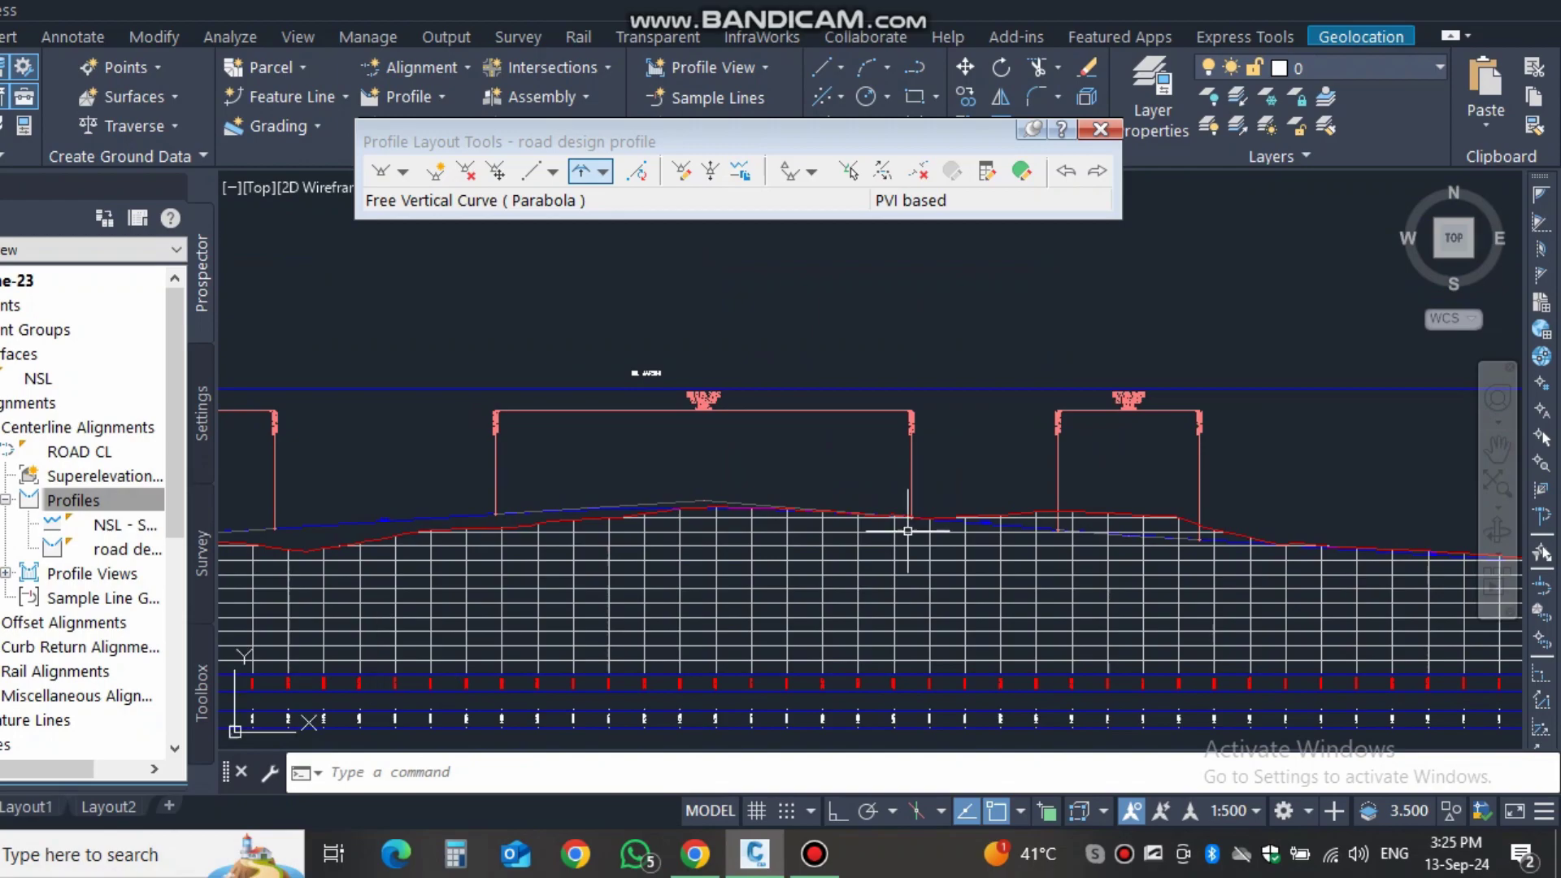
- Review the whole design profile with its three vertical curves against the existing ground from end to start
{"action": "scroll", "coordinate": [1178, 528], "scroll_direction": "up", "scroll_amount": 4}
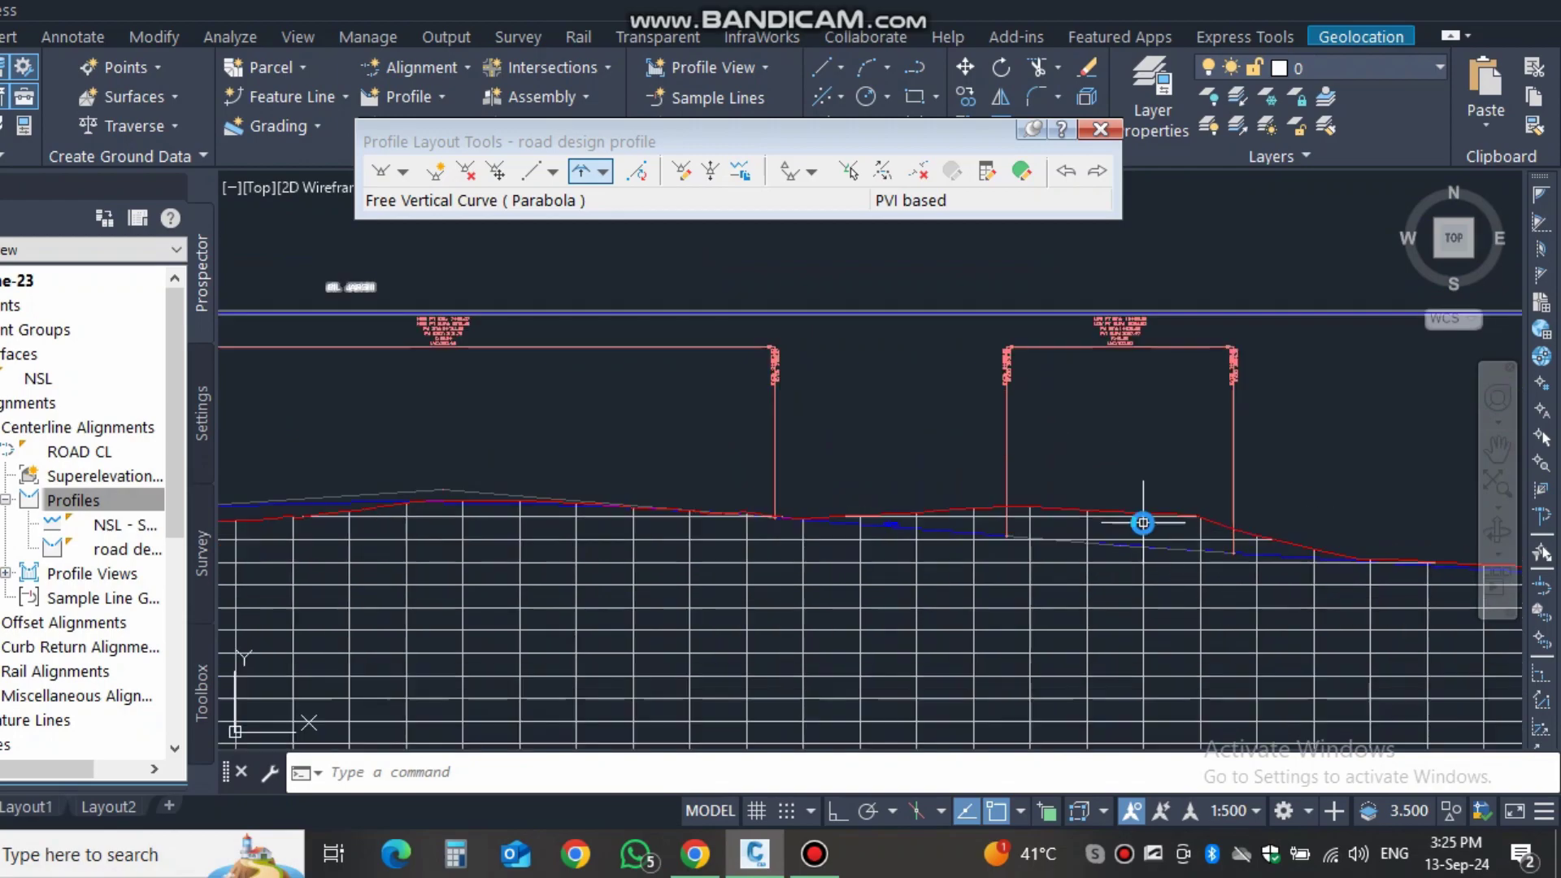
{"action": "scroll", "coordinate": [622, 478], "scroll_direction": "down", "scroll_amount": 3}
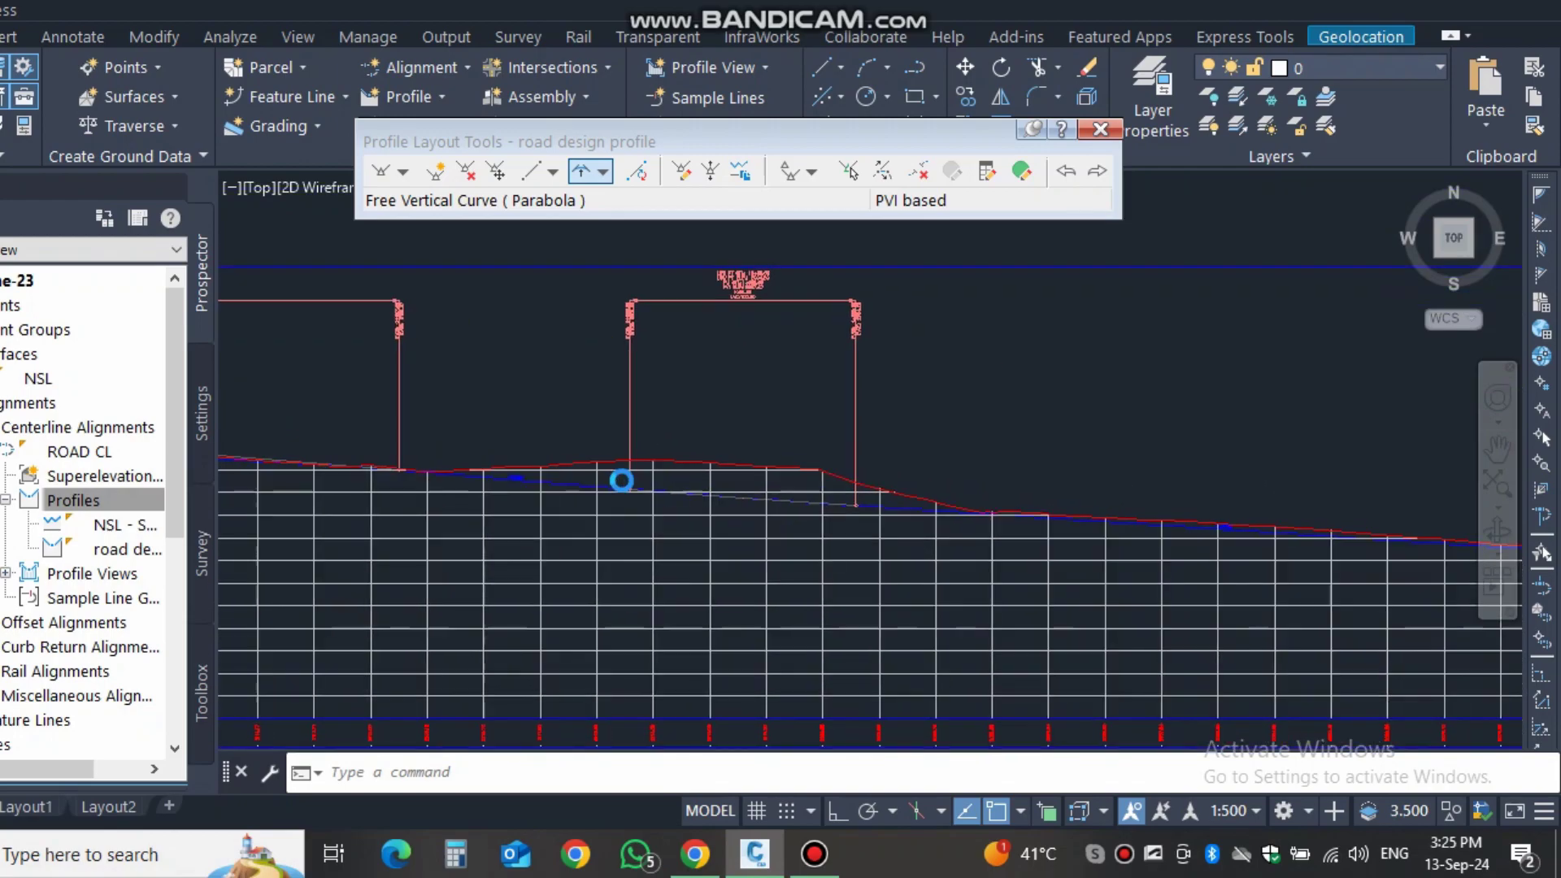
{"action": "middle_click_drag", "start_coordinate": [648, 512], "coordinate": [892, 516]}
{"action": "mouse_move", "coordinate": [697, 515]}
{"action": "middle_mouse_down"}
{"action": "mouse_move", "coordinate": [894, 513]}
{"action": "mouse_move", "coordinate": [727, 512]}
{"action": "mouse_move", "coordinate": [871, 502]}
{"action": "middle_mouse_up"}
{"action": "middle_click_drag", "start_coordinate": [648, 509], "coordinate": [813, 521]}
{"action": "middle_click_drag", "start_coordinate": [553, 526], "coordinate": [805, 528]}
{"action": "middle_click_drag", "start_coordinate": [656, 534], "coordinate": [895, 521]}
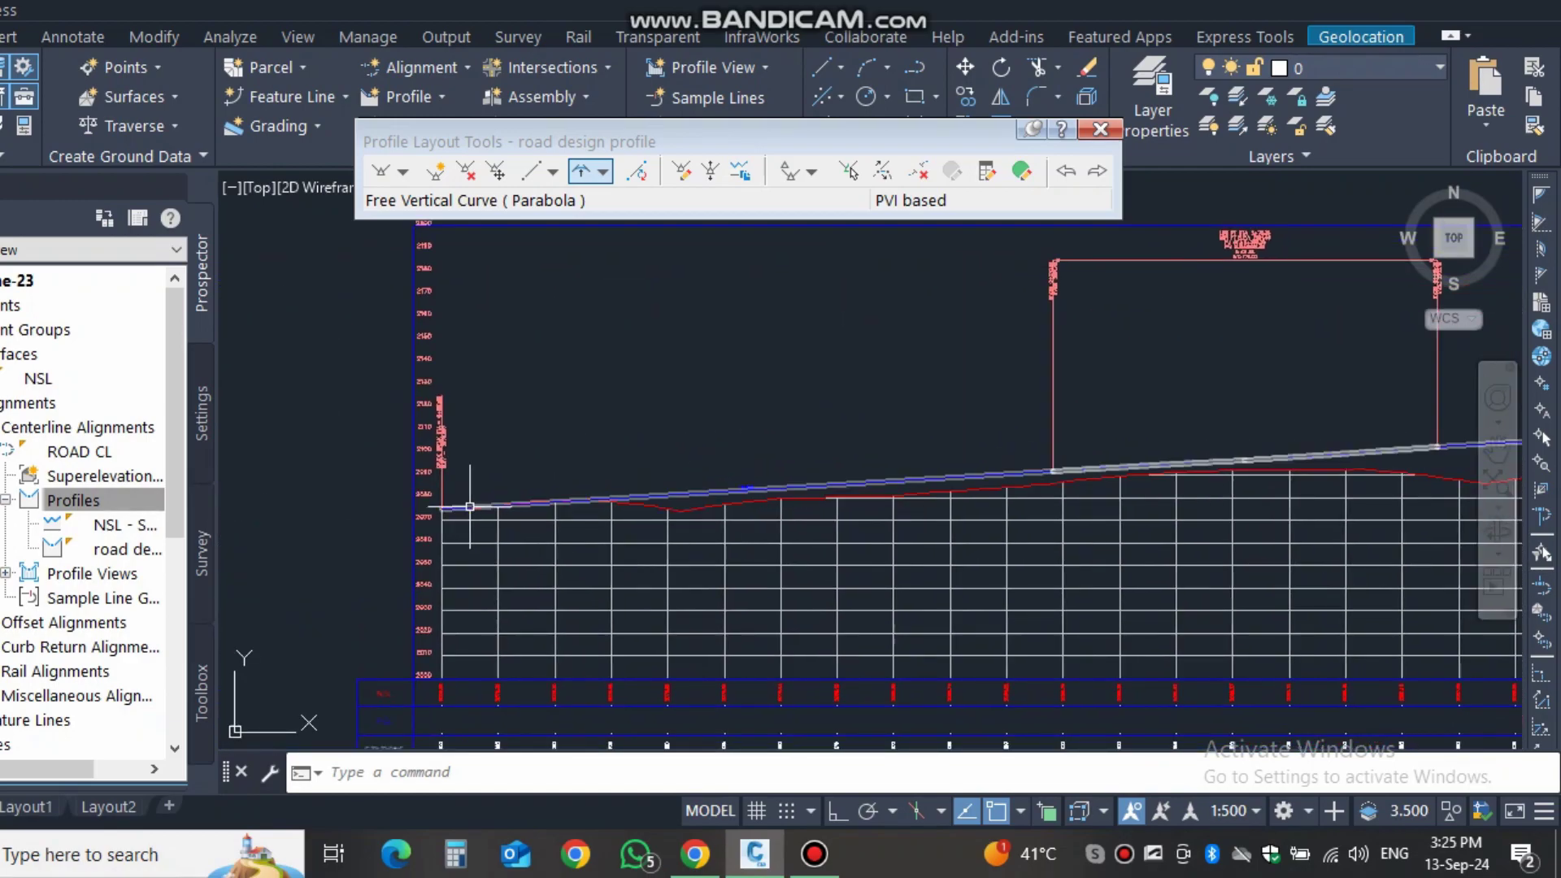
{"action": "middle_click_drag", "start_coordinate": [1056, 452], "coordinate": [837, 493]}
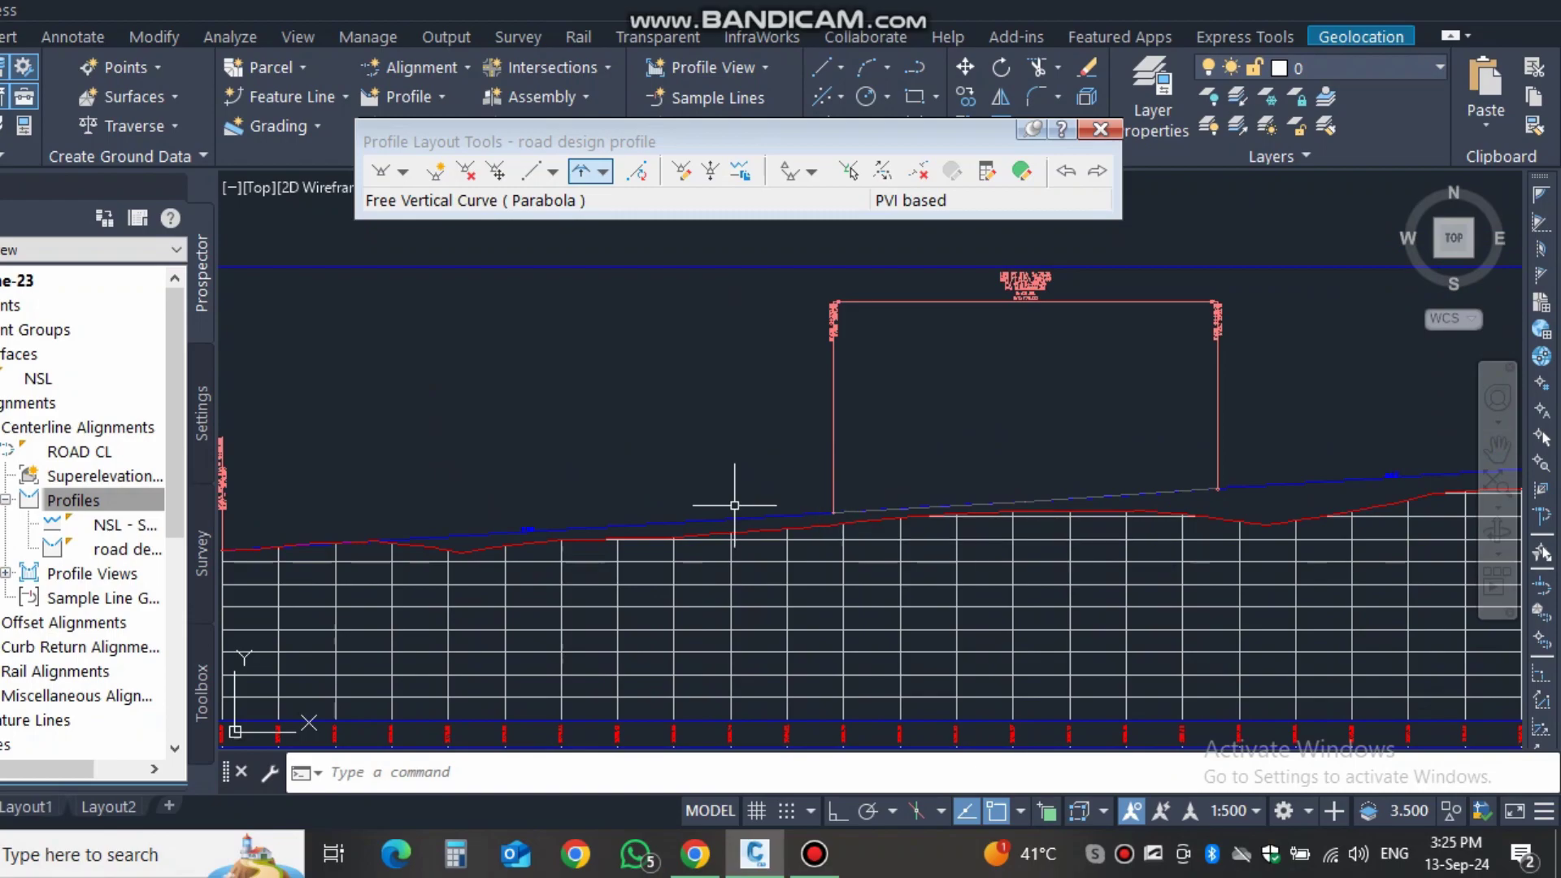
{"action": "scroll", "coordinate": [540, 529], "scroll_direction": "up", "scroll_amount": 3}
{"action": "scroll", "coordinate": [504, 512], "scroll_direction": "down", "scroll_amount": 5}
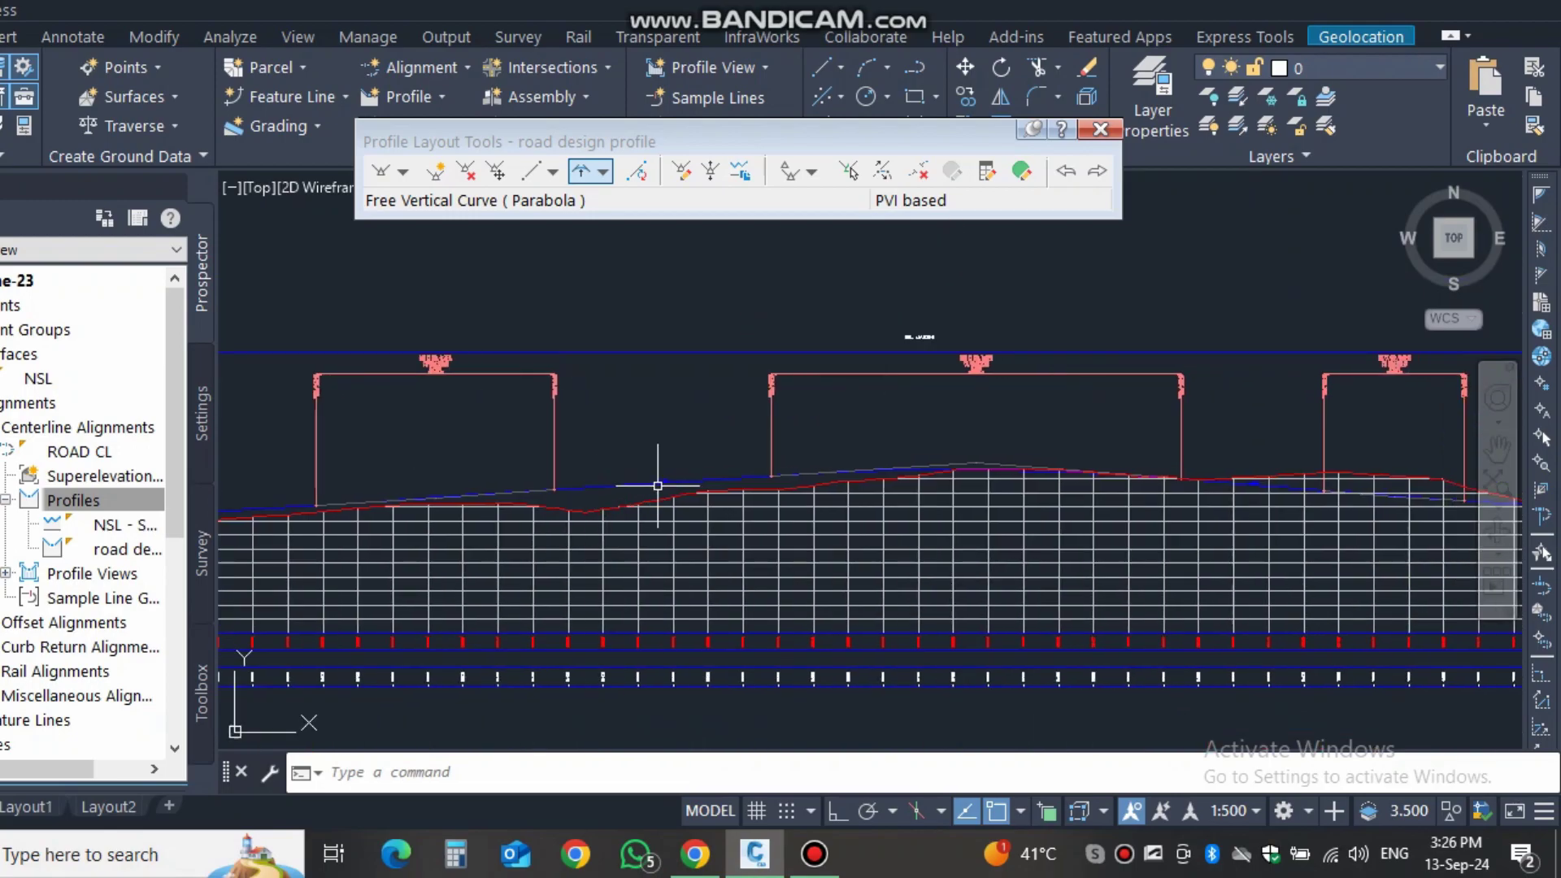
{"action": "scroll", "coordinate": [465, 482], "scroll_direction": "down", "scroll_amount": 2}
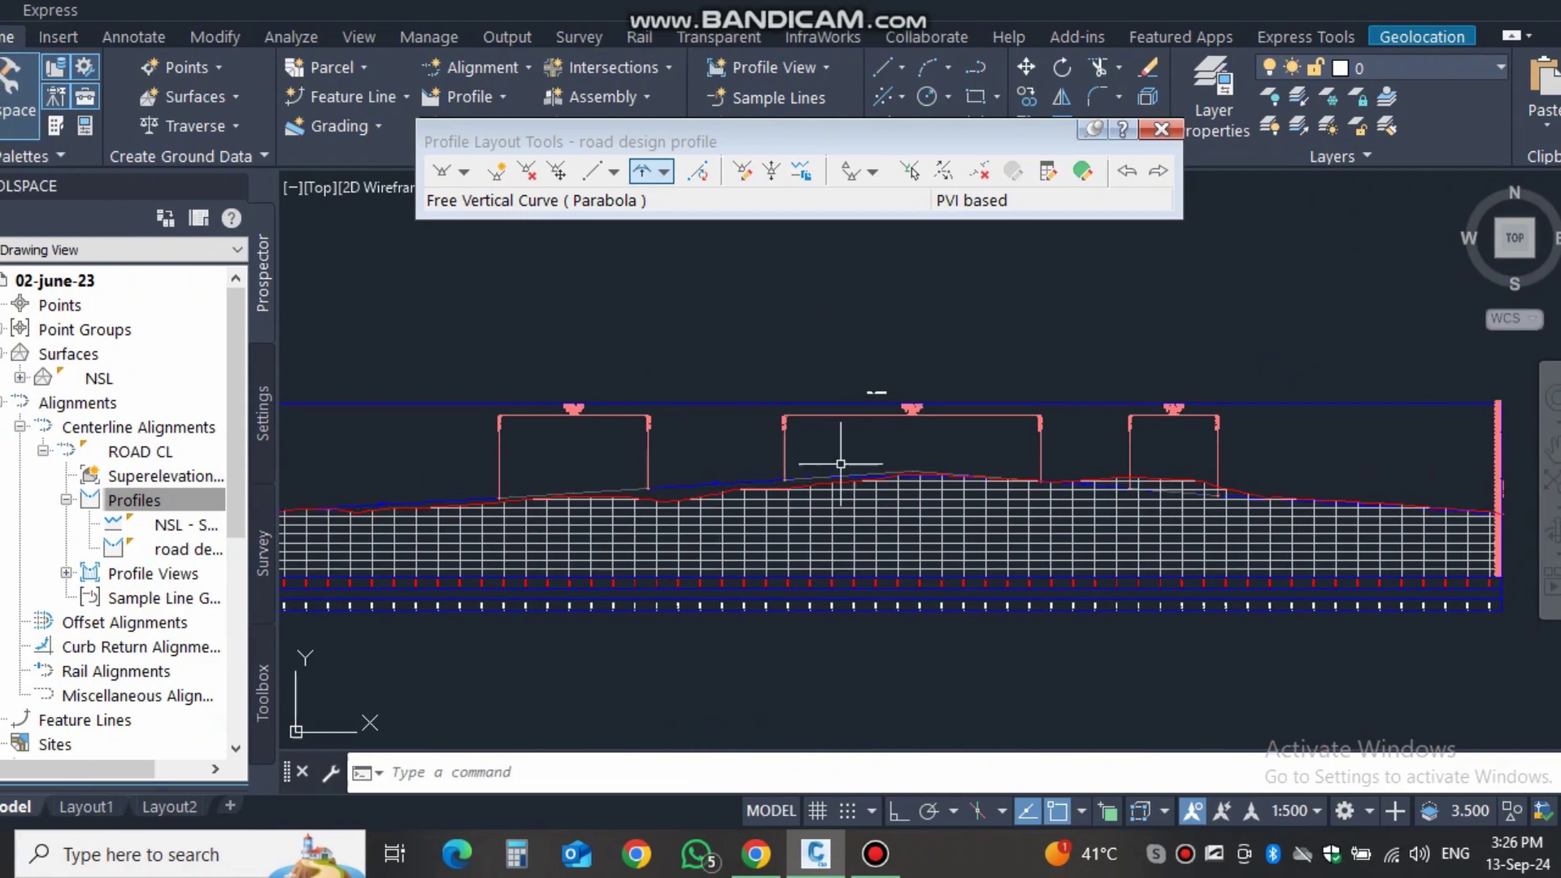
- Examine the NSL, PGL and STATIONS bands below the profile view and compare them with the ground and design lines
{"action": "scroll", "coordinate": [549, 574], "scroll_direction": "up", "scroll_amount": 5}
{"action": "scroll", "coordinate": [658, 587], "scroll_direction": "up", "scroll_amount": 2}
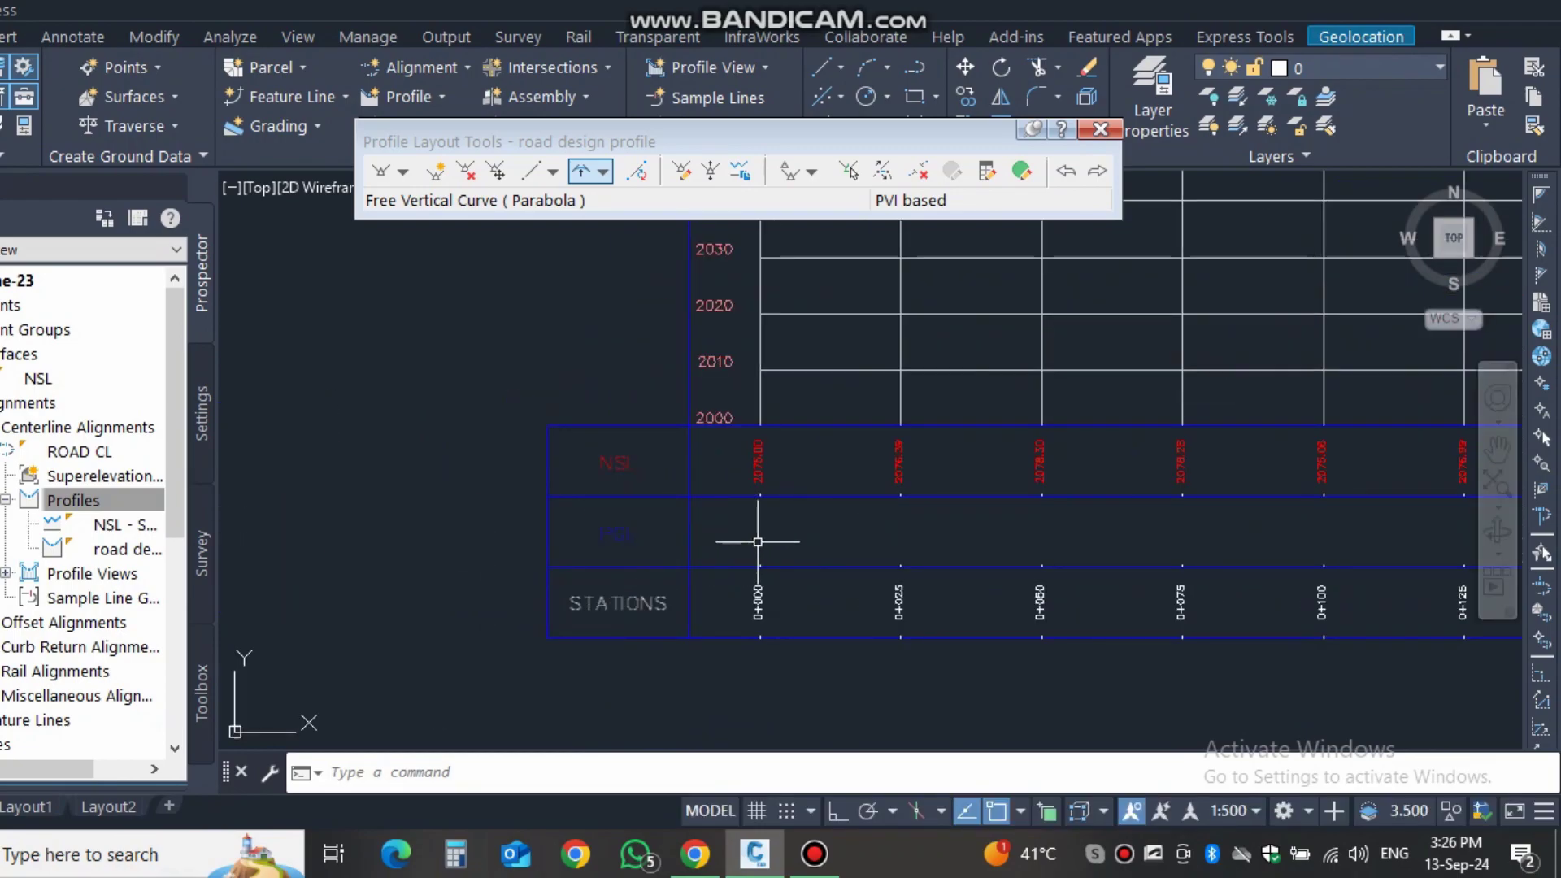
{"action": "scroll", "coordinate": [772, 517], "scroll_direction": "up", "scroll_amount": 2}
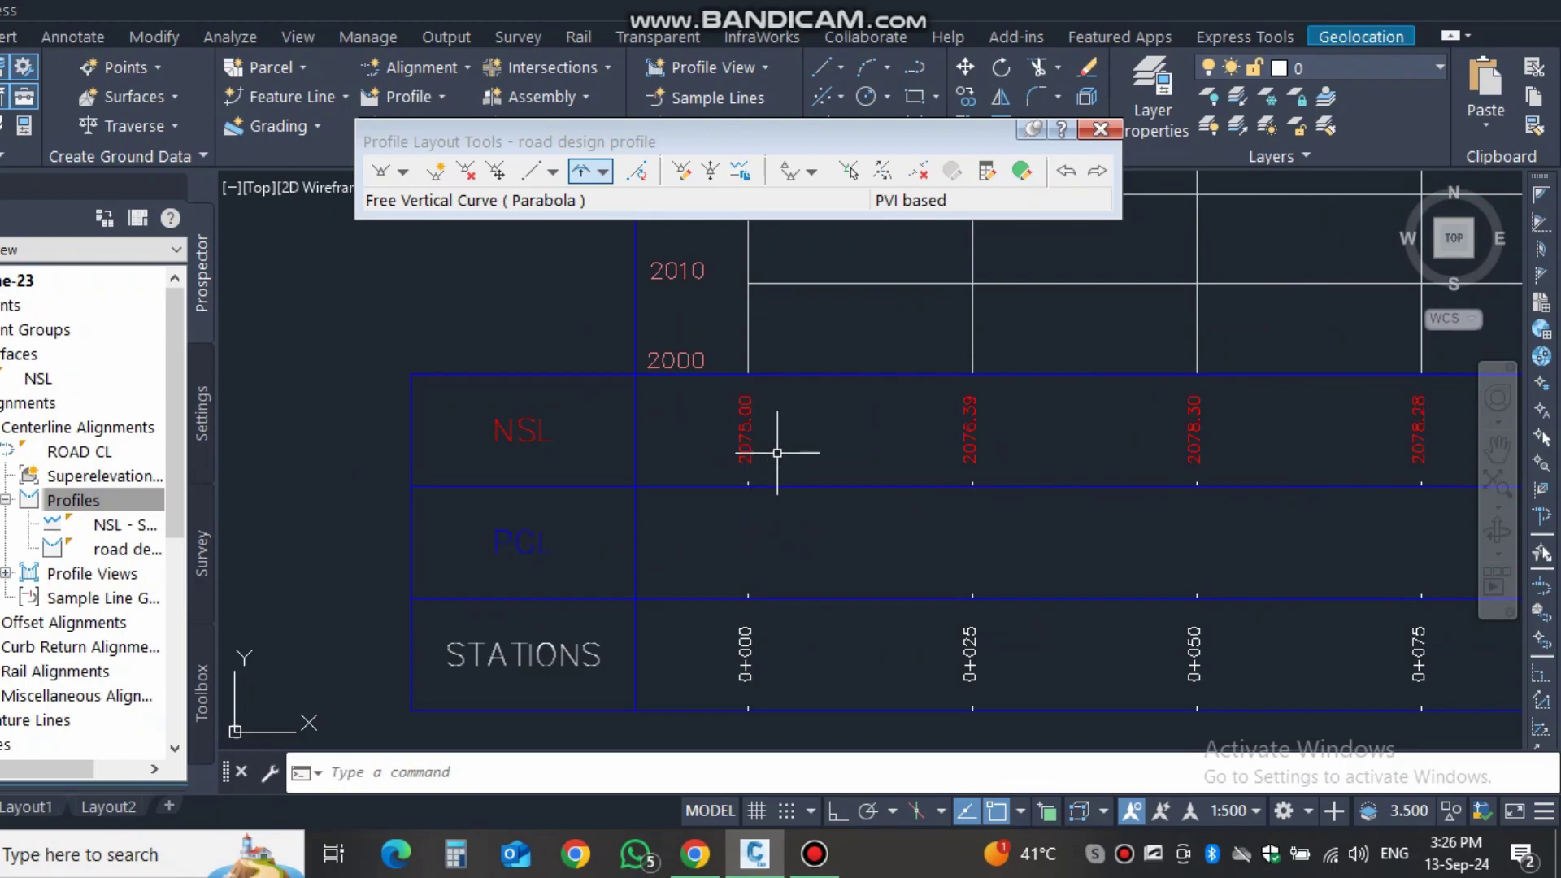
{"action": "middle_click_drag", "start_coordinate": [783, 445], "coordinate": [774, 469]}
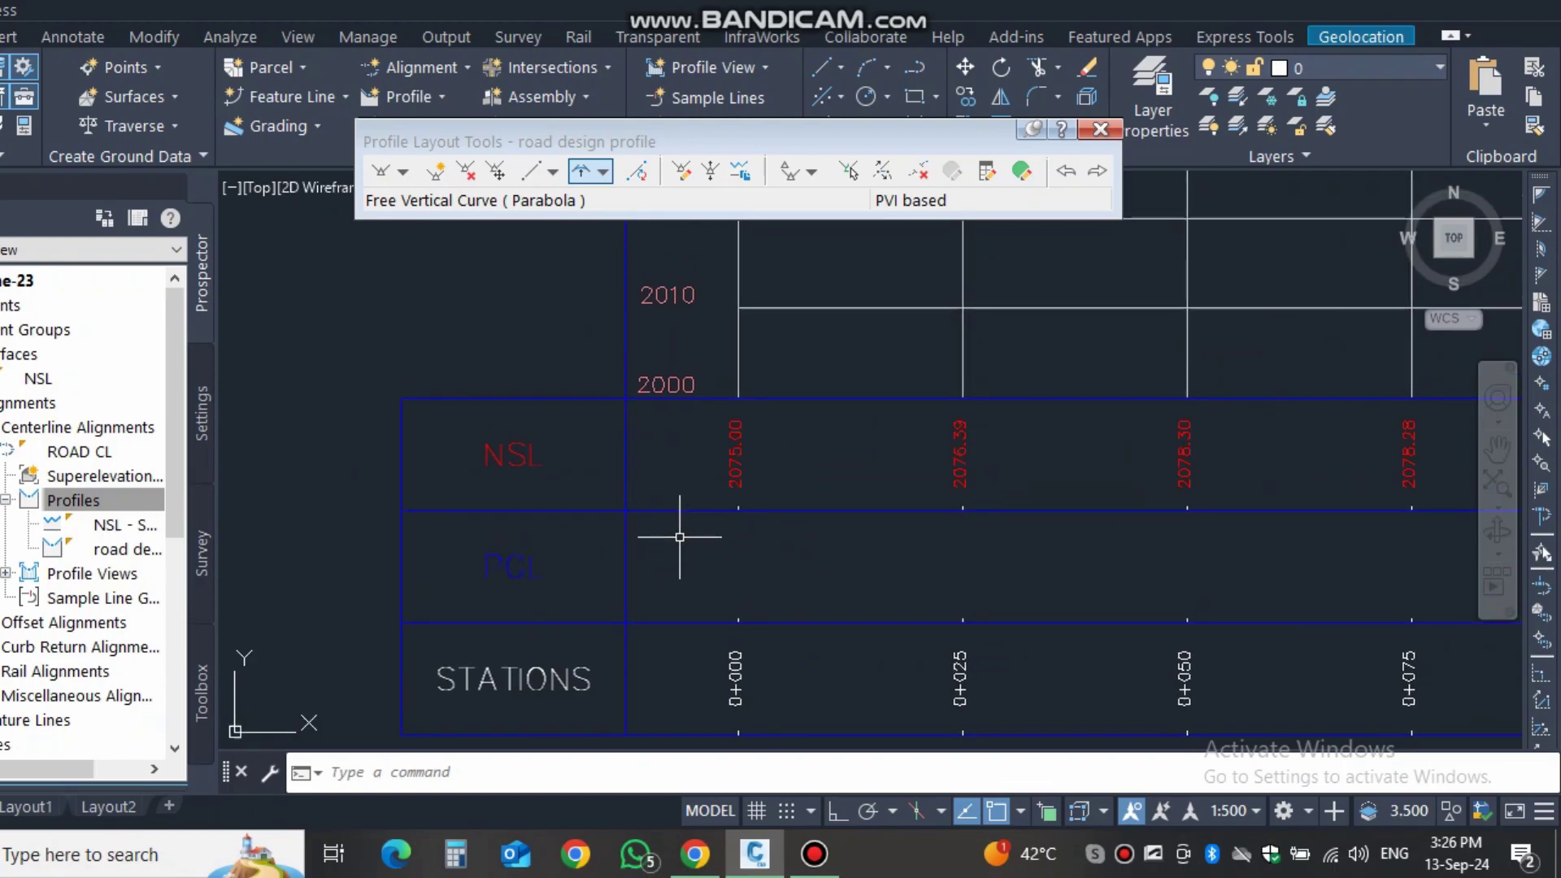
{"action": "left_click", "coordinate": [681, 510]}
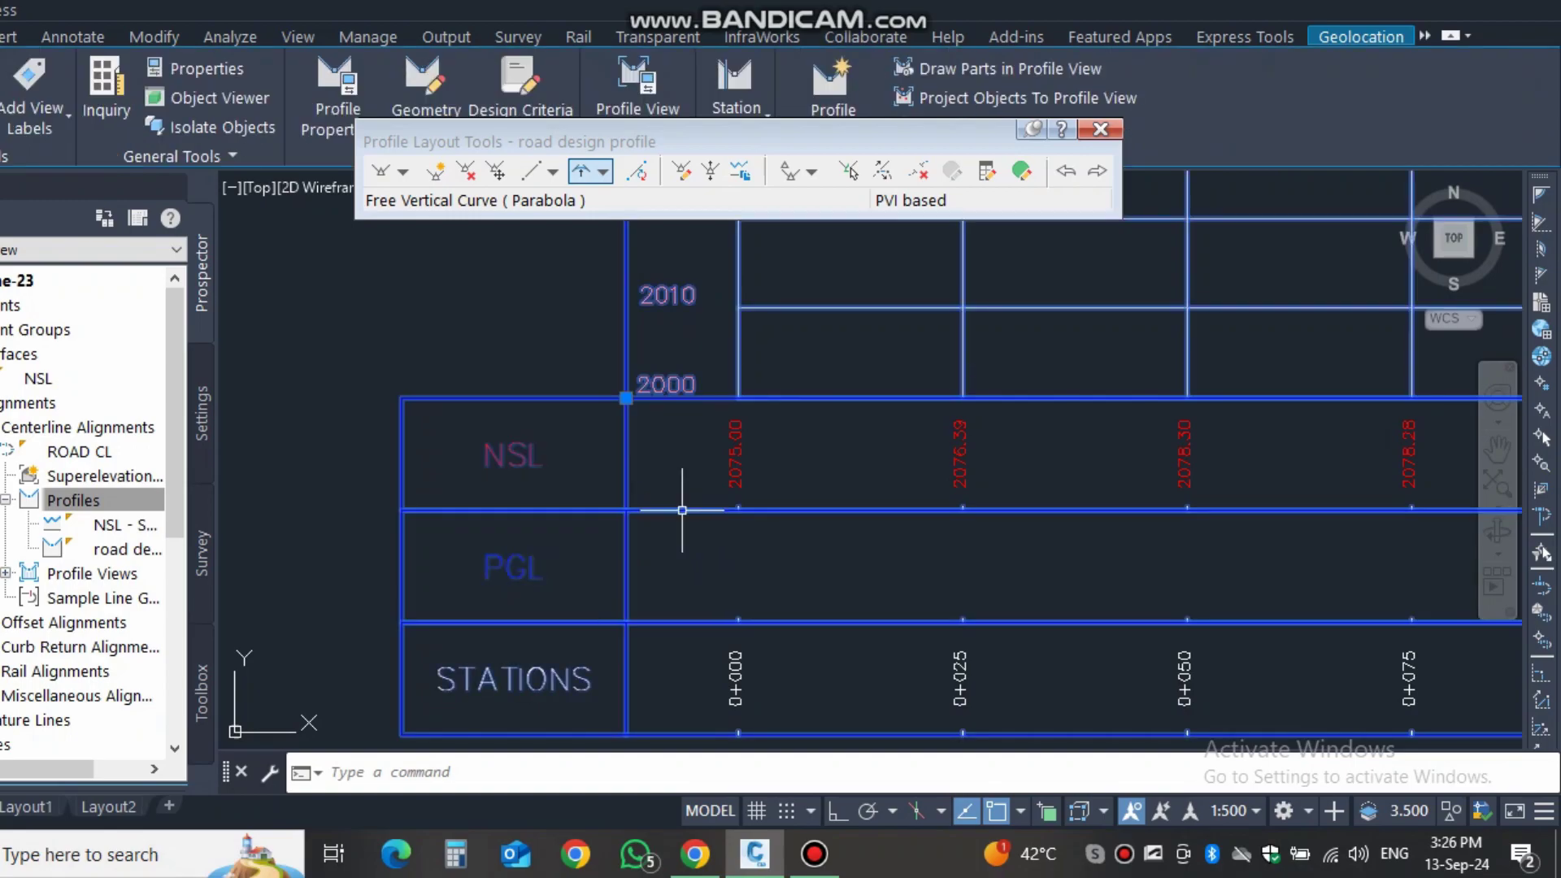
{"action": "key", "text": "Escape"}
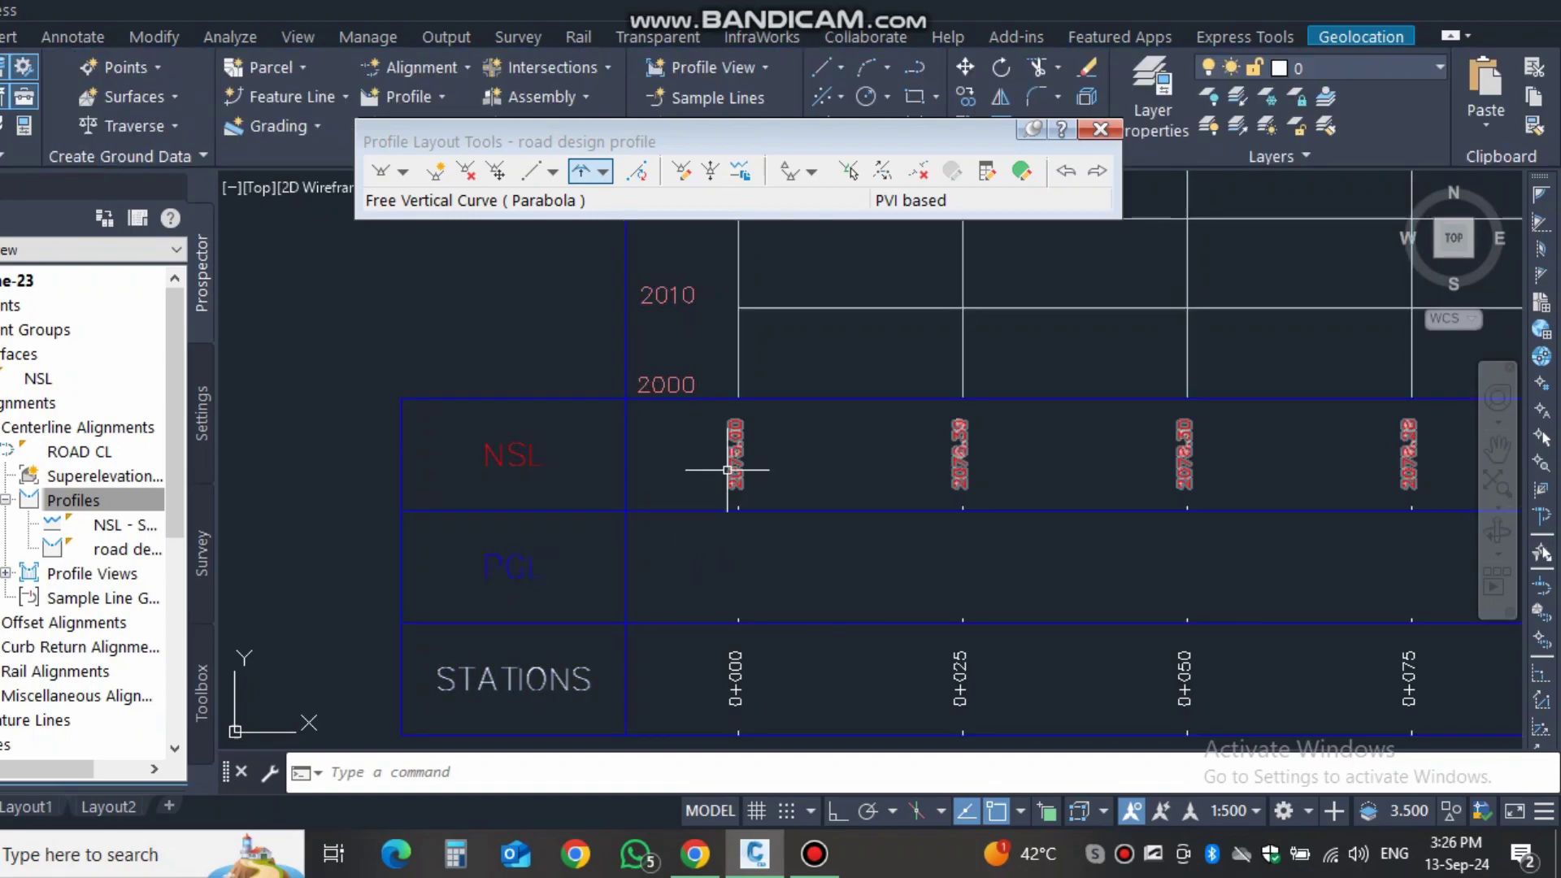
{"action": "scroll", "coordinate": [715, 488], "scroll_direction": "down", "scroll_amount": 5}
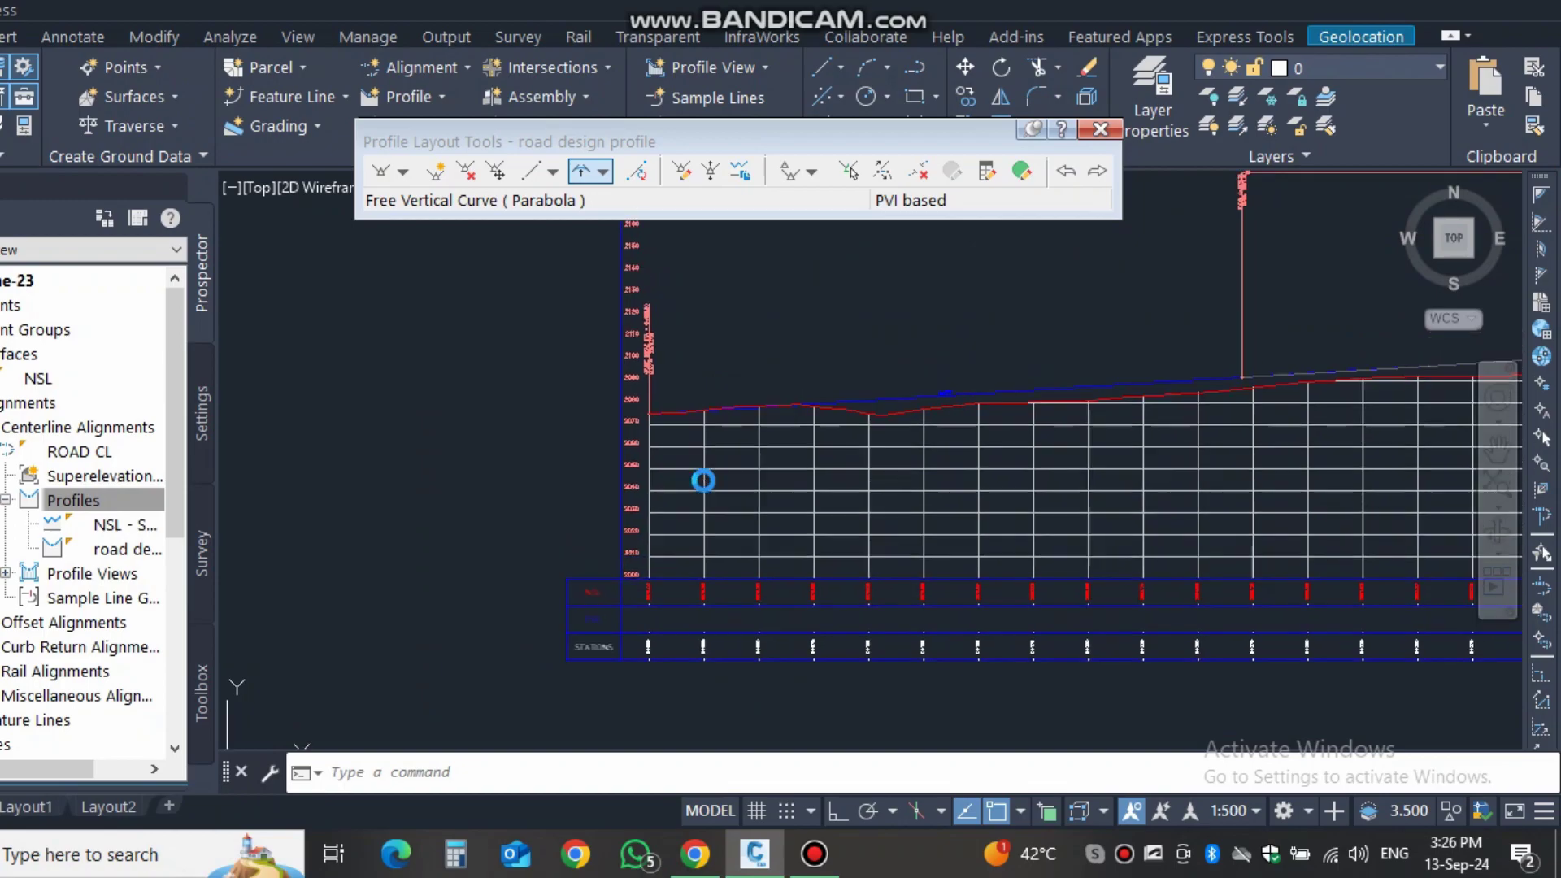
{"action": "mouse_move", "coordinate": [803, 397]}
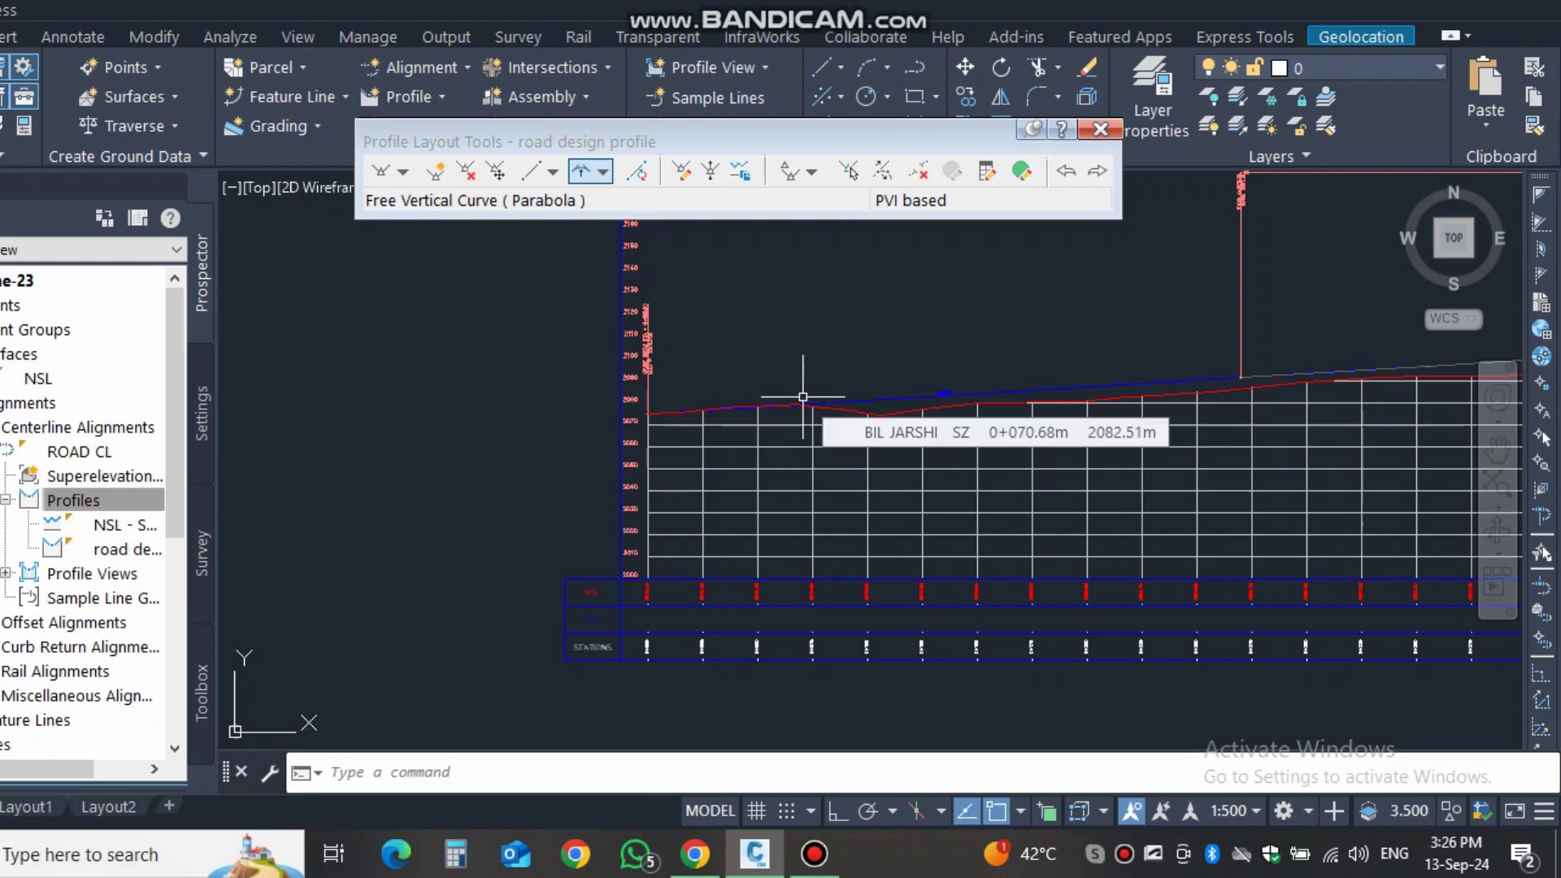
- Assign road design profile as both Profile1 and Profile2 of the PGL band in the profile view properties and apply the change
{"action": "scroll", "coordinate": [650, 585], "scroll_direction": "up", "scroll_amount": 4}
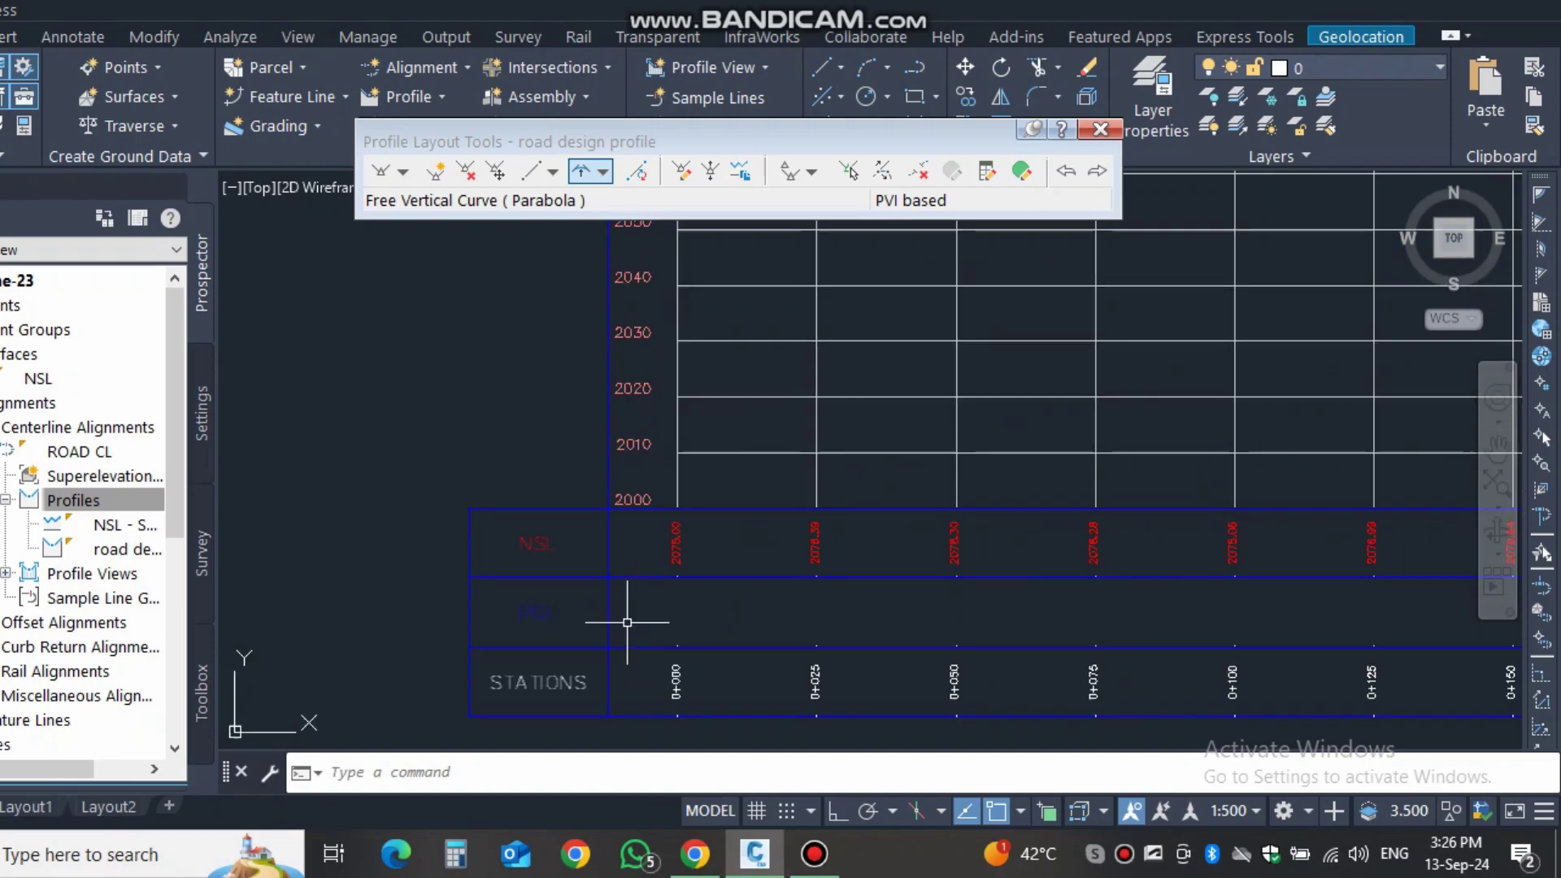
{"action": "left_click", "coordinate": [734, 577]}
{"action": "right_click", "coordinate": [734, 575]}
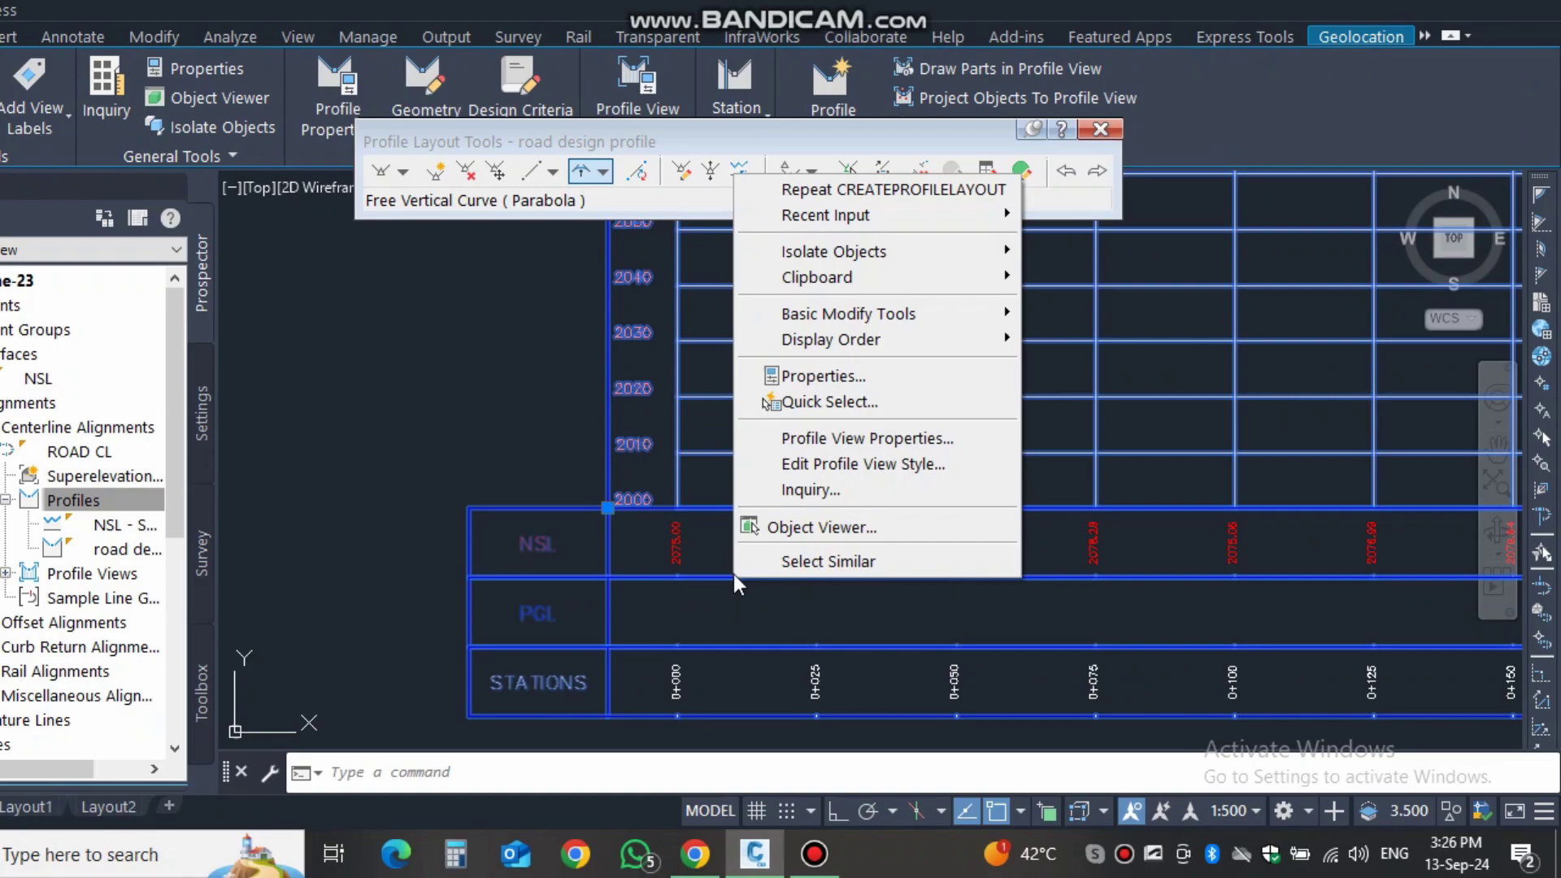
{"action": "left_click", "coordinate": [845, 444]}
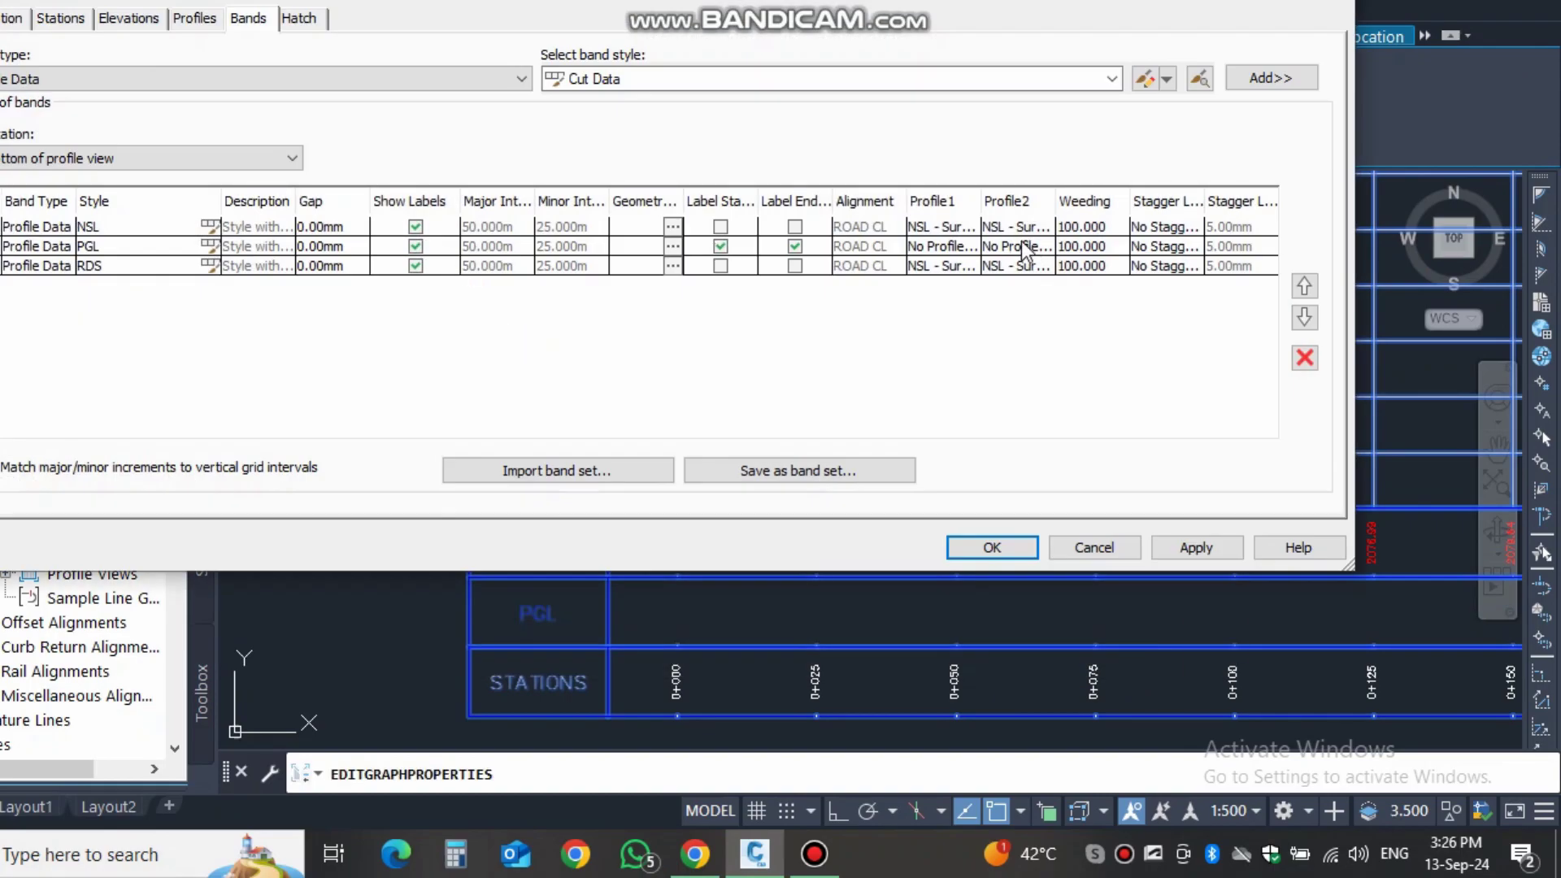
{"action": "left_click", "coordinate": [152, 246]}
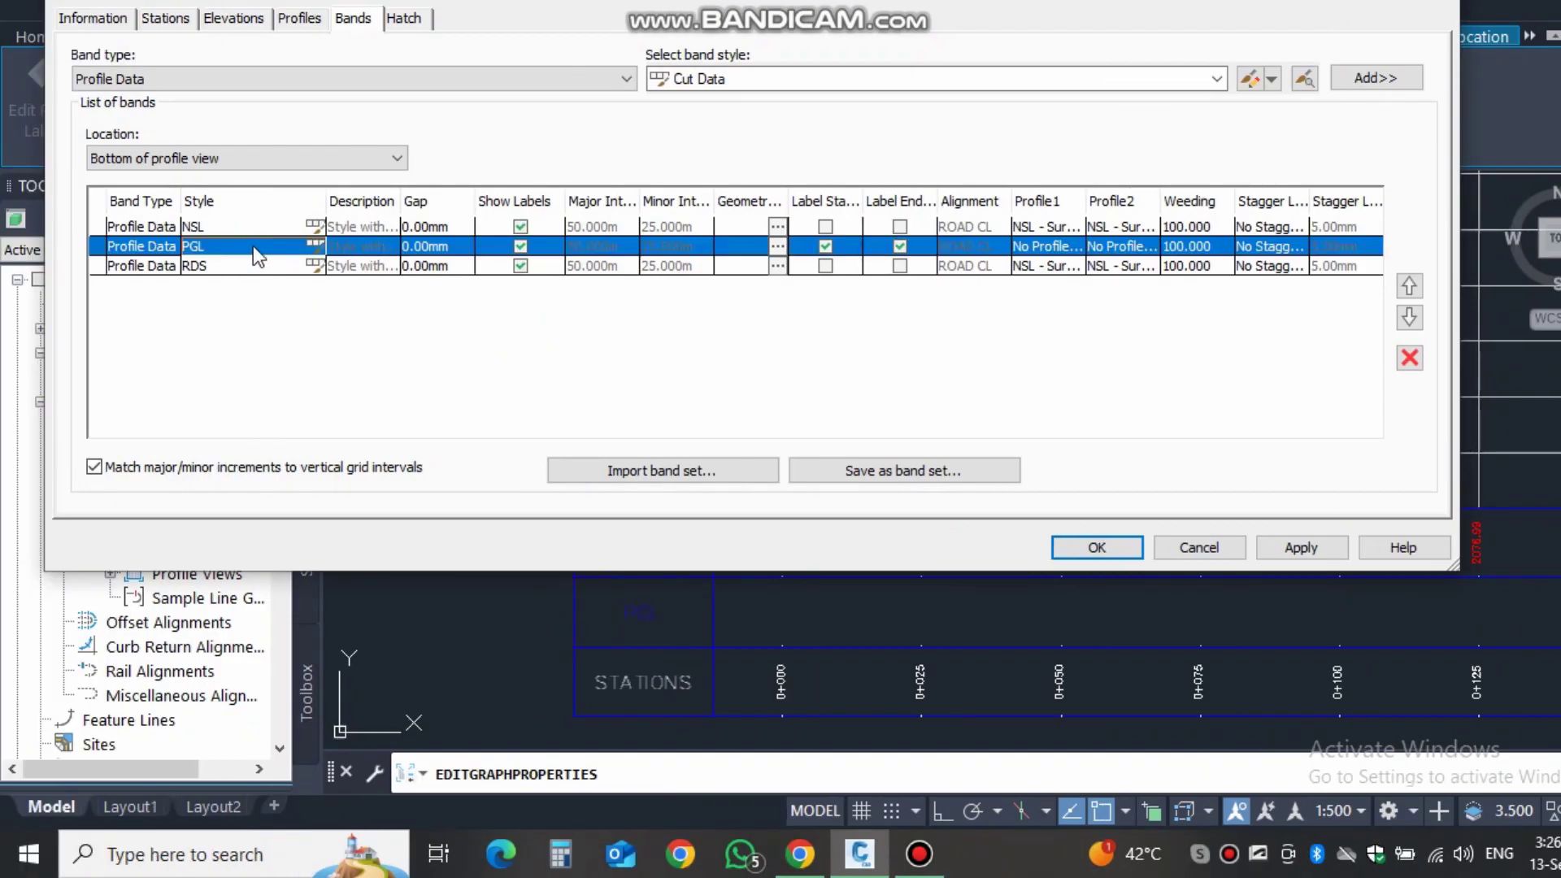
{"action": "left_click", "coordinate": [1046, 247]}
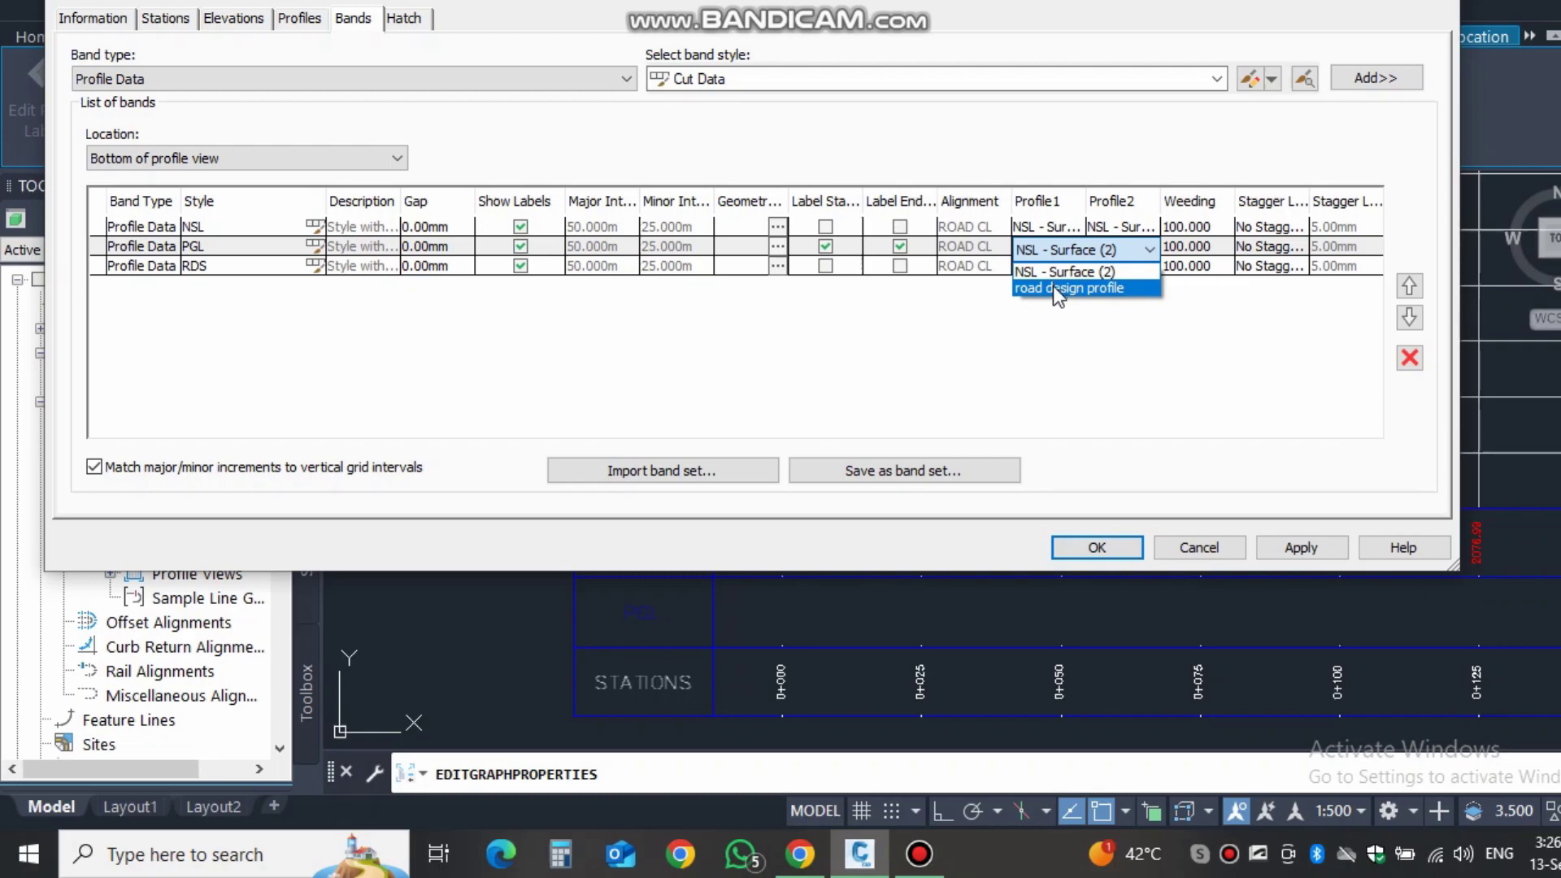
{"action": "left_click", "coordinate": [1052, 287]}
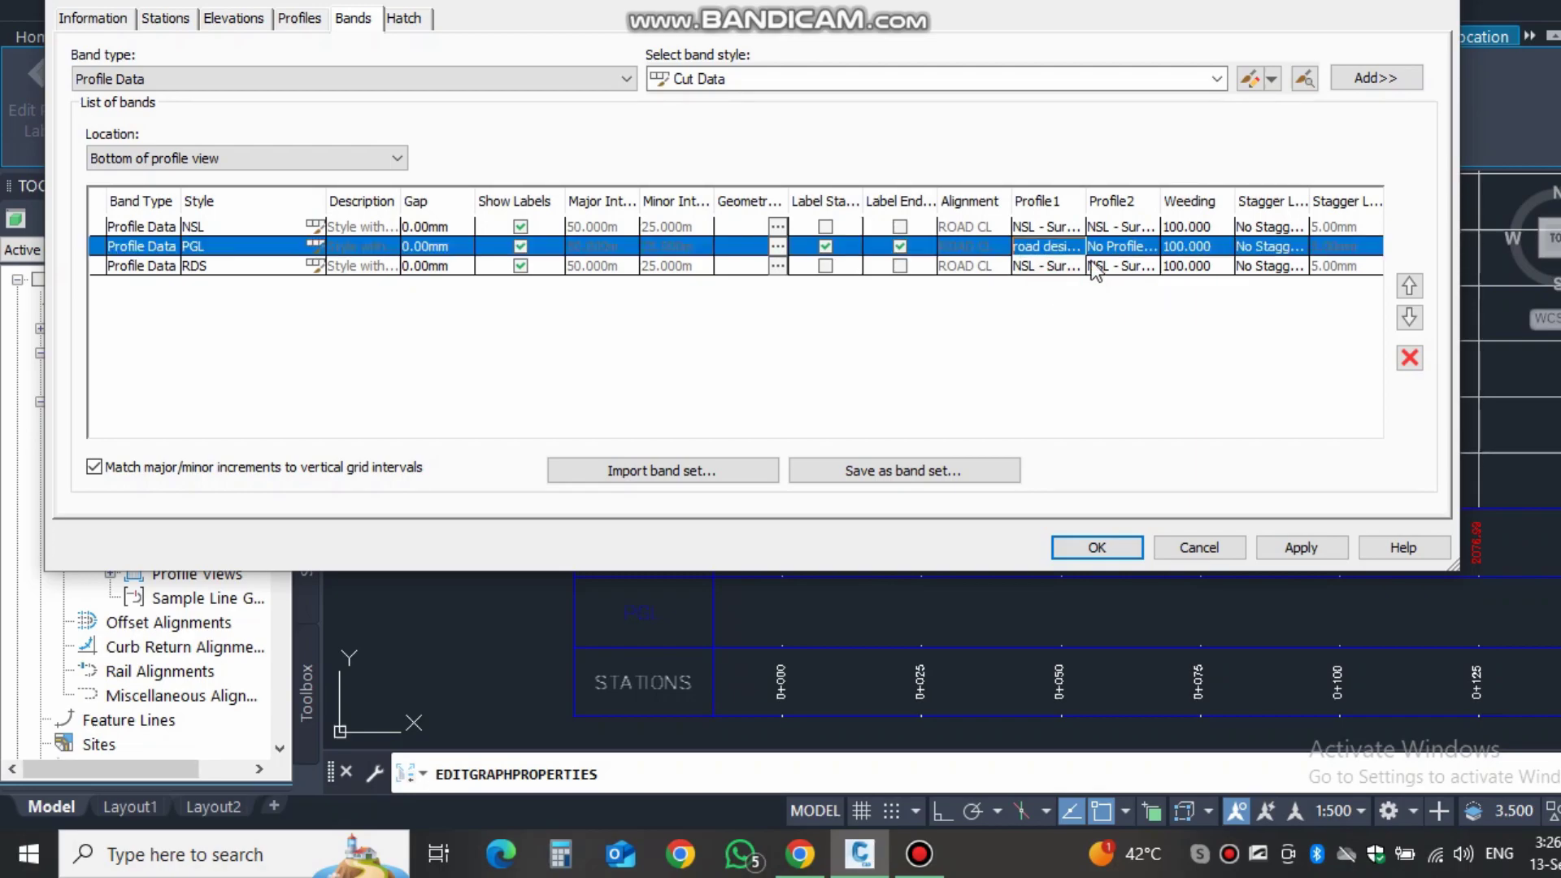
{"action": "left_click", "coordinate": [1128, 243]}
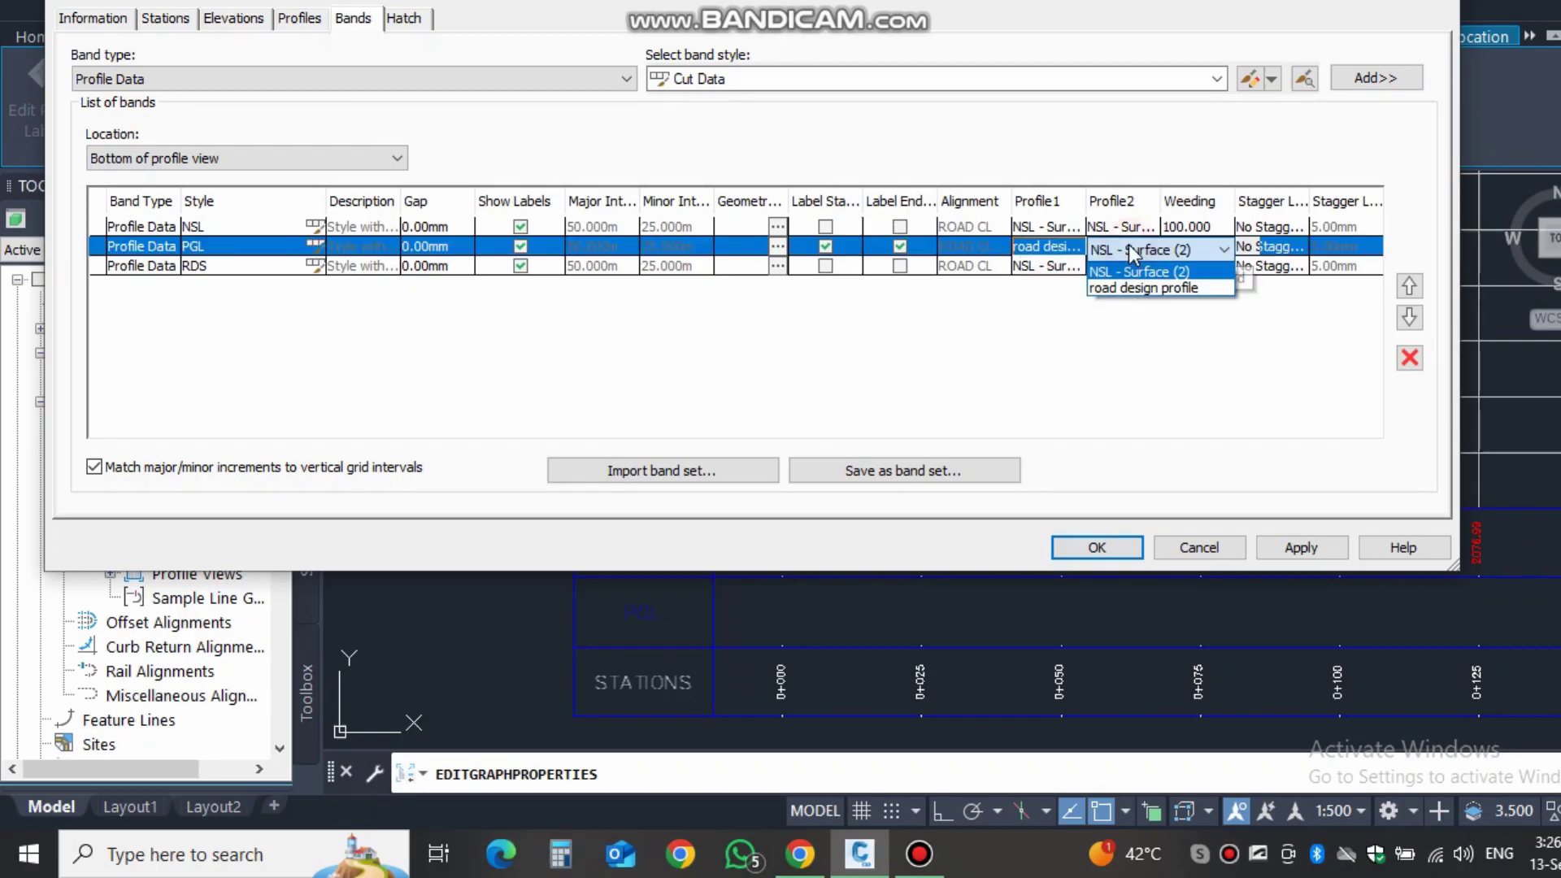
{"action": "left_click", "coordinate": [1143, 289]}
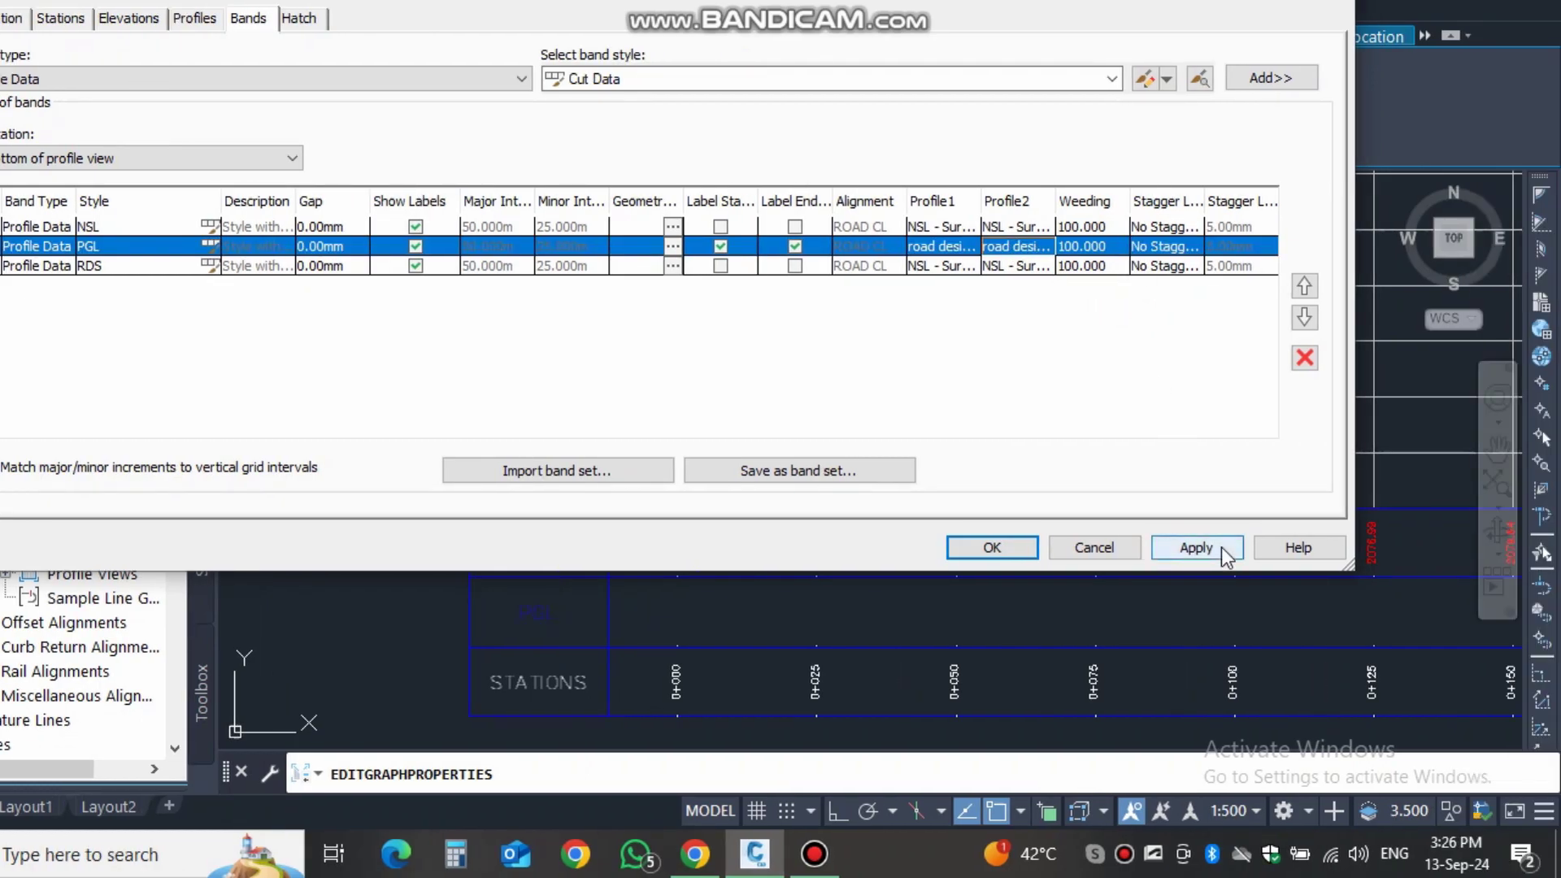
{"action": "left_click", "coordinate": [1221, 548]}
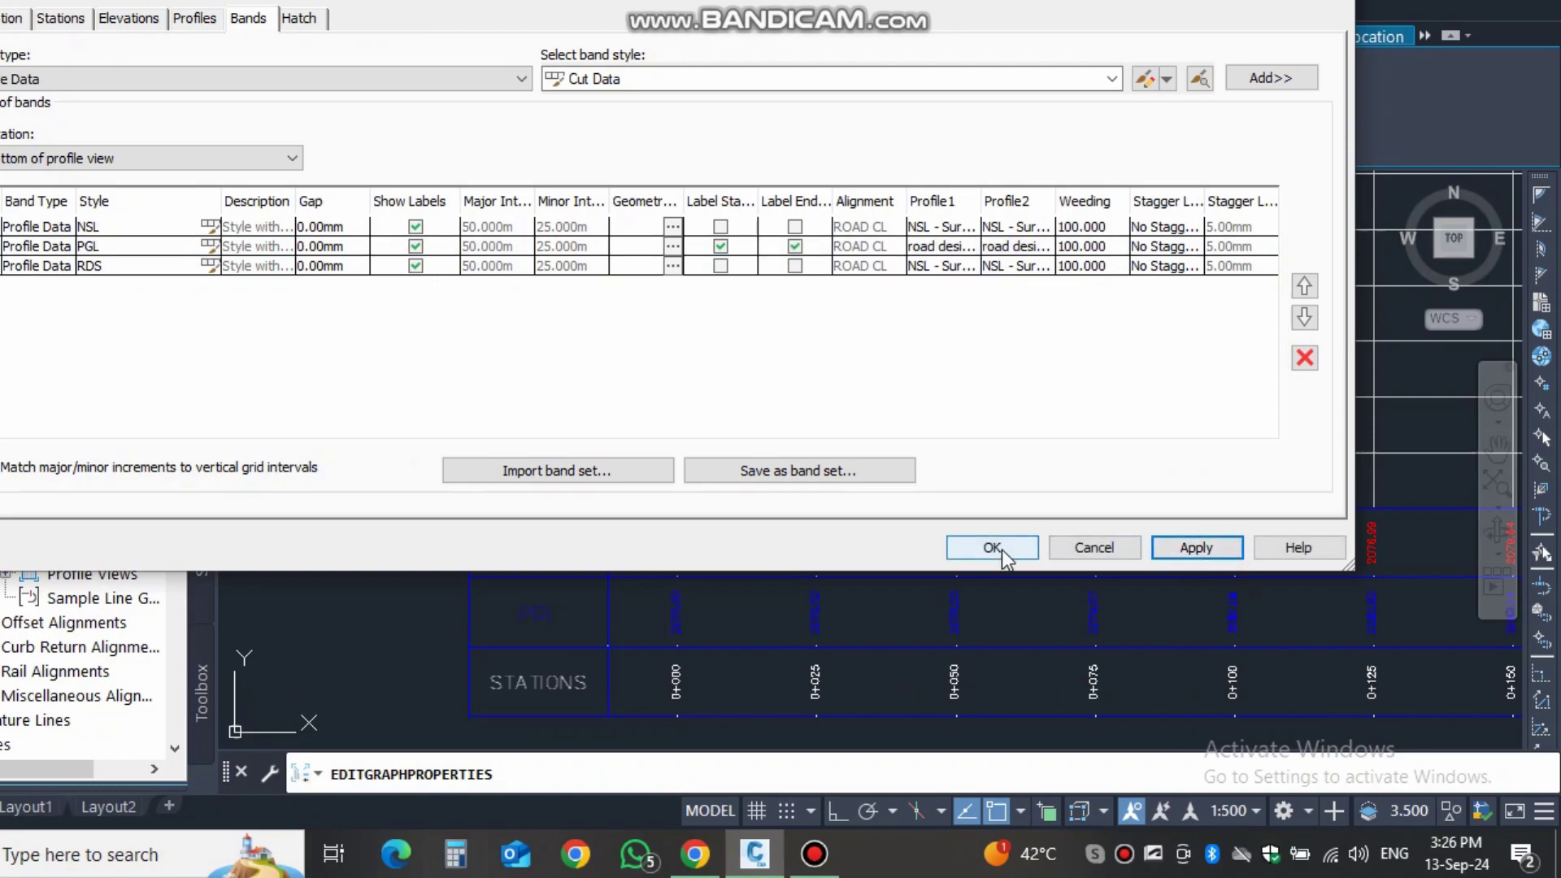
{"action": "left_click", "coordinate": [994, 549]}
- Compare the PGL band elevations with the NSL elevations at the first stations, including 0+050, 0+075 and 0+100
{"action": "scroll", "coordinate": [689, 630], "scroll_direction": "up", "scroll_amount": 2}
{"action": "scroll", "coordinate": [691, 638], "scroll_direction": "down", "scroll_amount": 5}
{"action": "scroll", "coordinate": [782, 596], "scroll_direction": "up", "scroll_amount": 3}
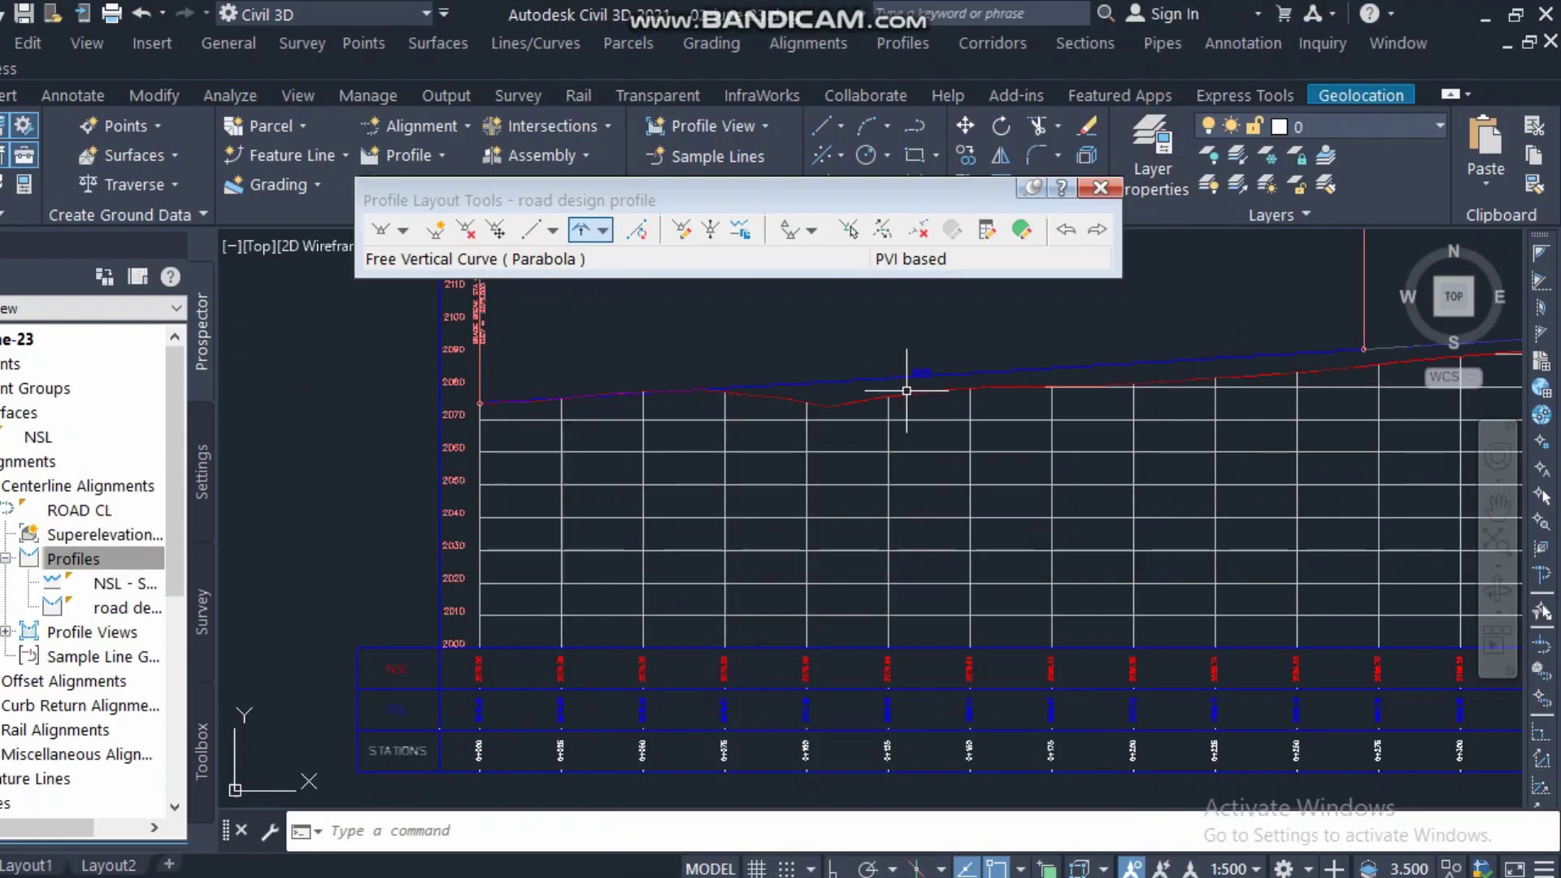
{"action": "left_click", "coordinate": [829, 407]}
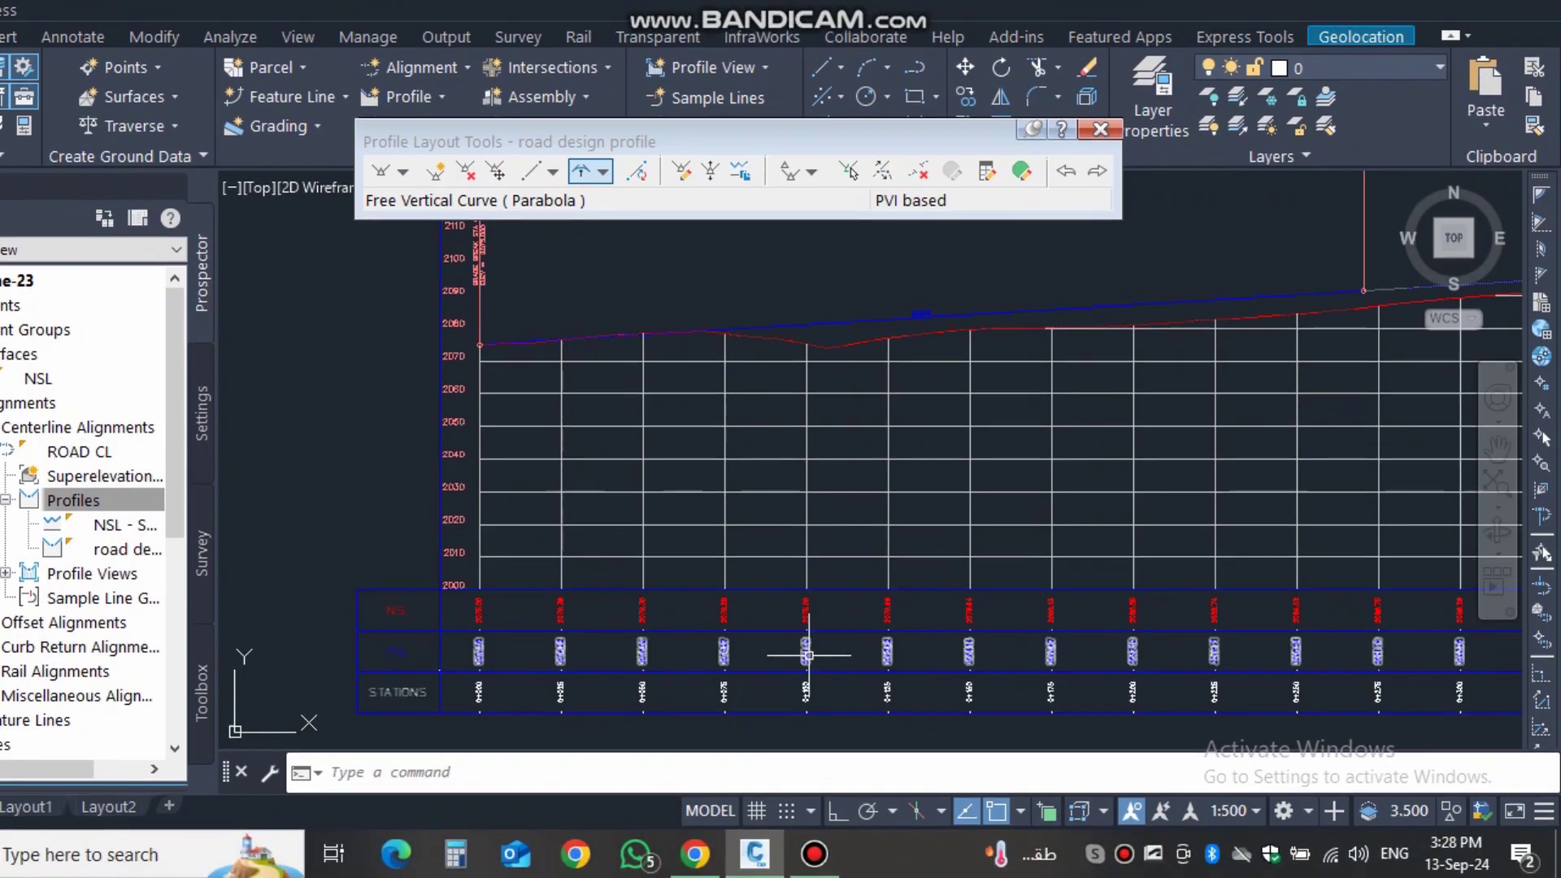
{"action": "scroll", "coordinate": [807, 654], "scroll_direction": "up", "scroll_amount": 2}
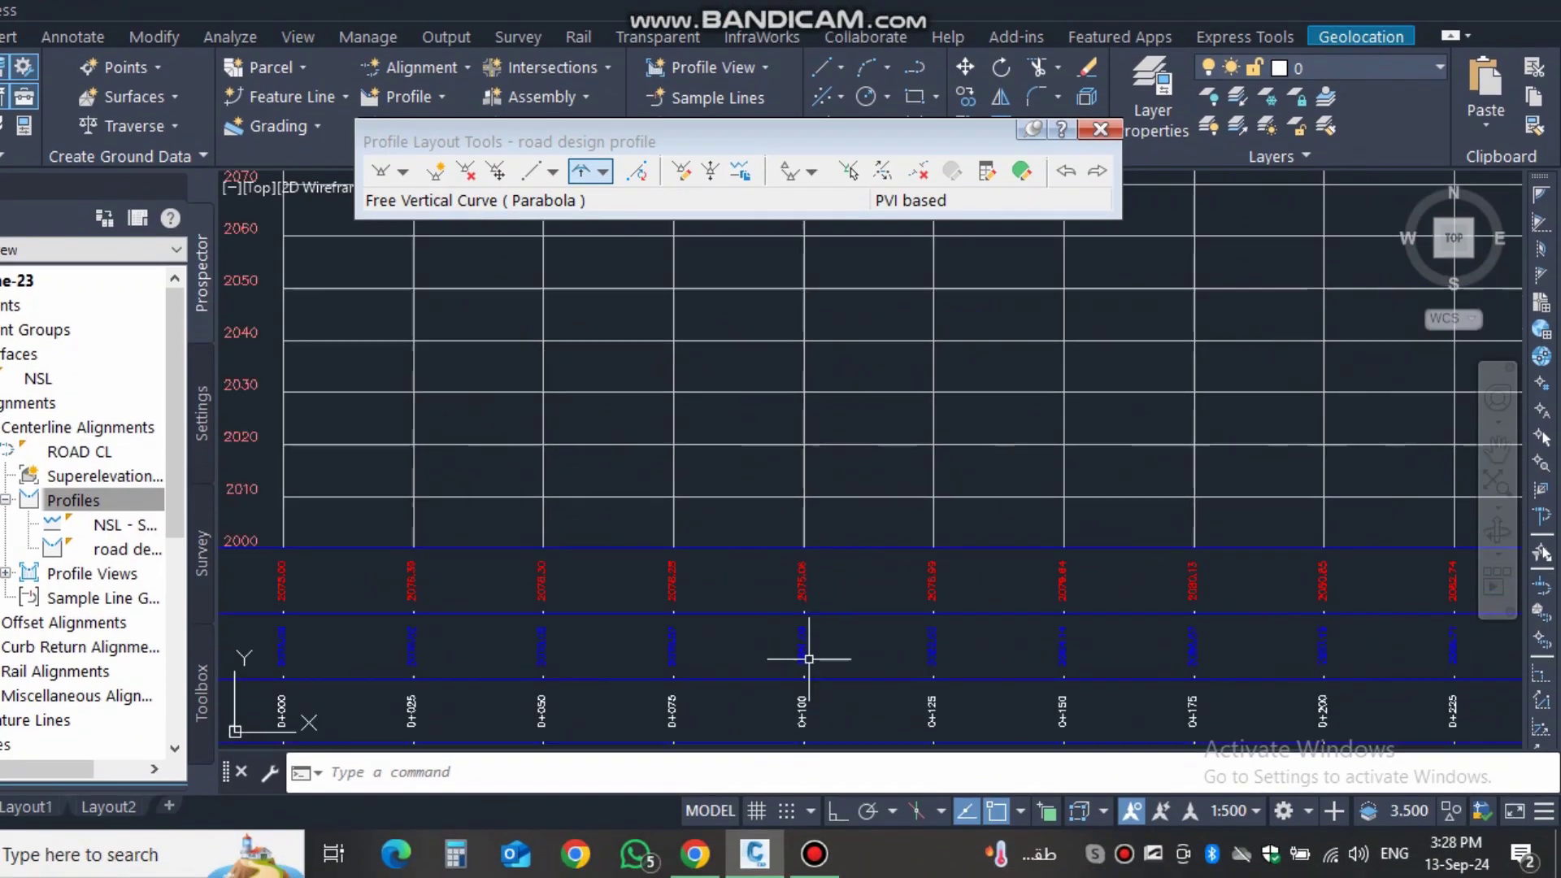
{"action": "scroll", "coordinate": [807, 585], "scroll_direction": "up", "scroll_amount": 3}
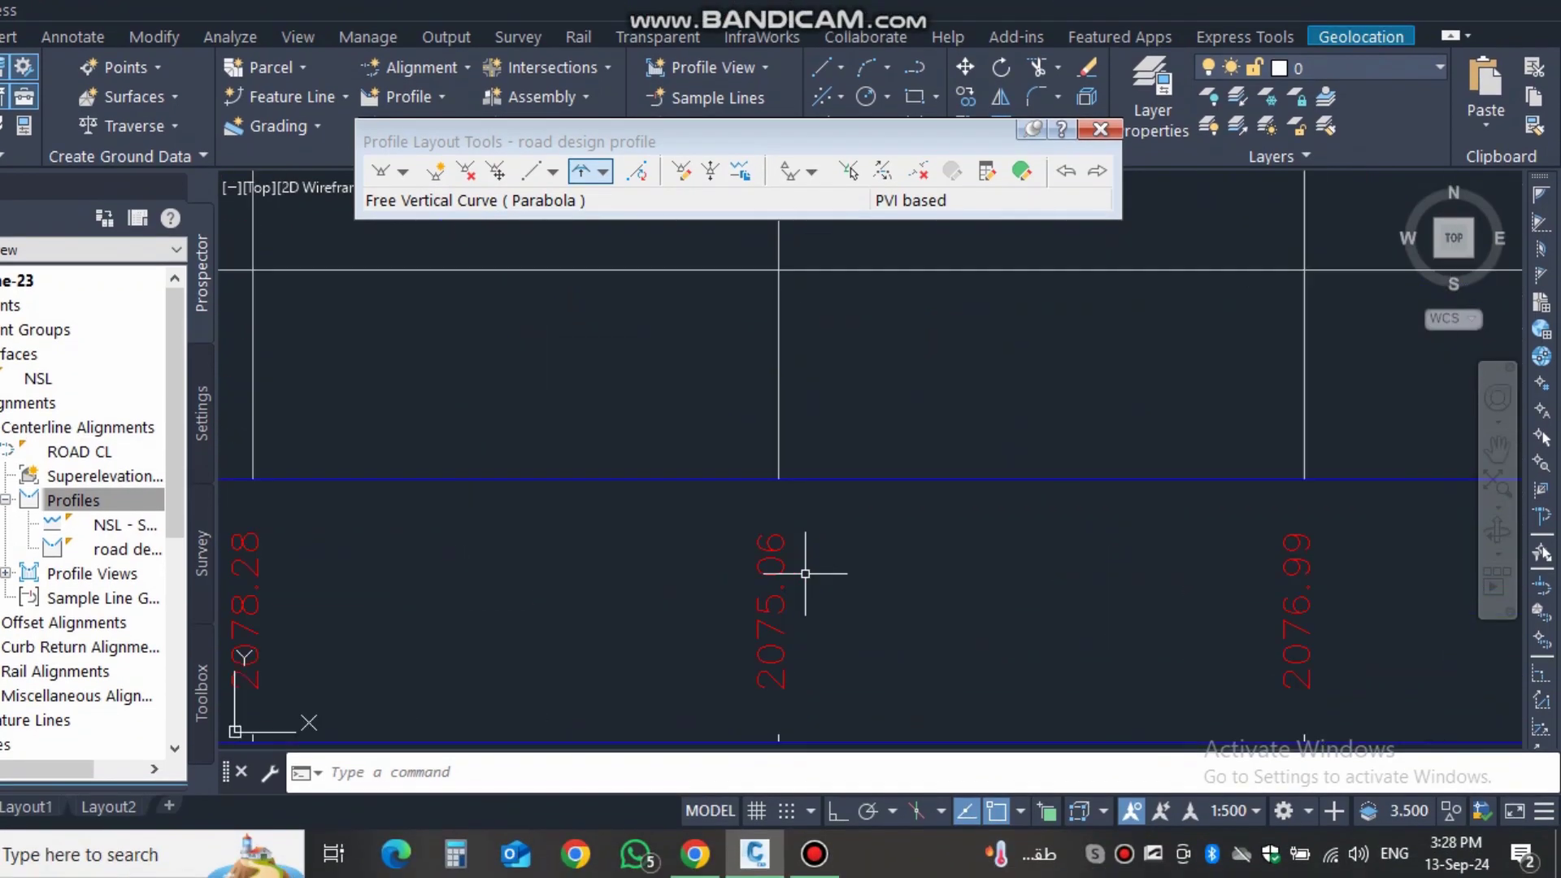
{"action": "scroll", "coordinate": [778, 589], "scroll_direction": "down", "scroll_amount": 1}
{"action": "scroll", "coordinate": [778, 588], "scroll_direction": "down", "scroll_amount": 5}
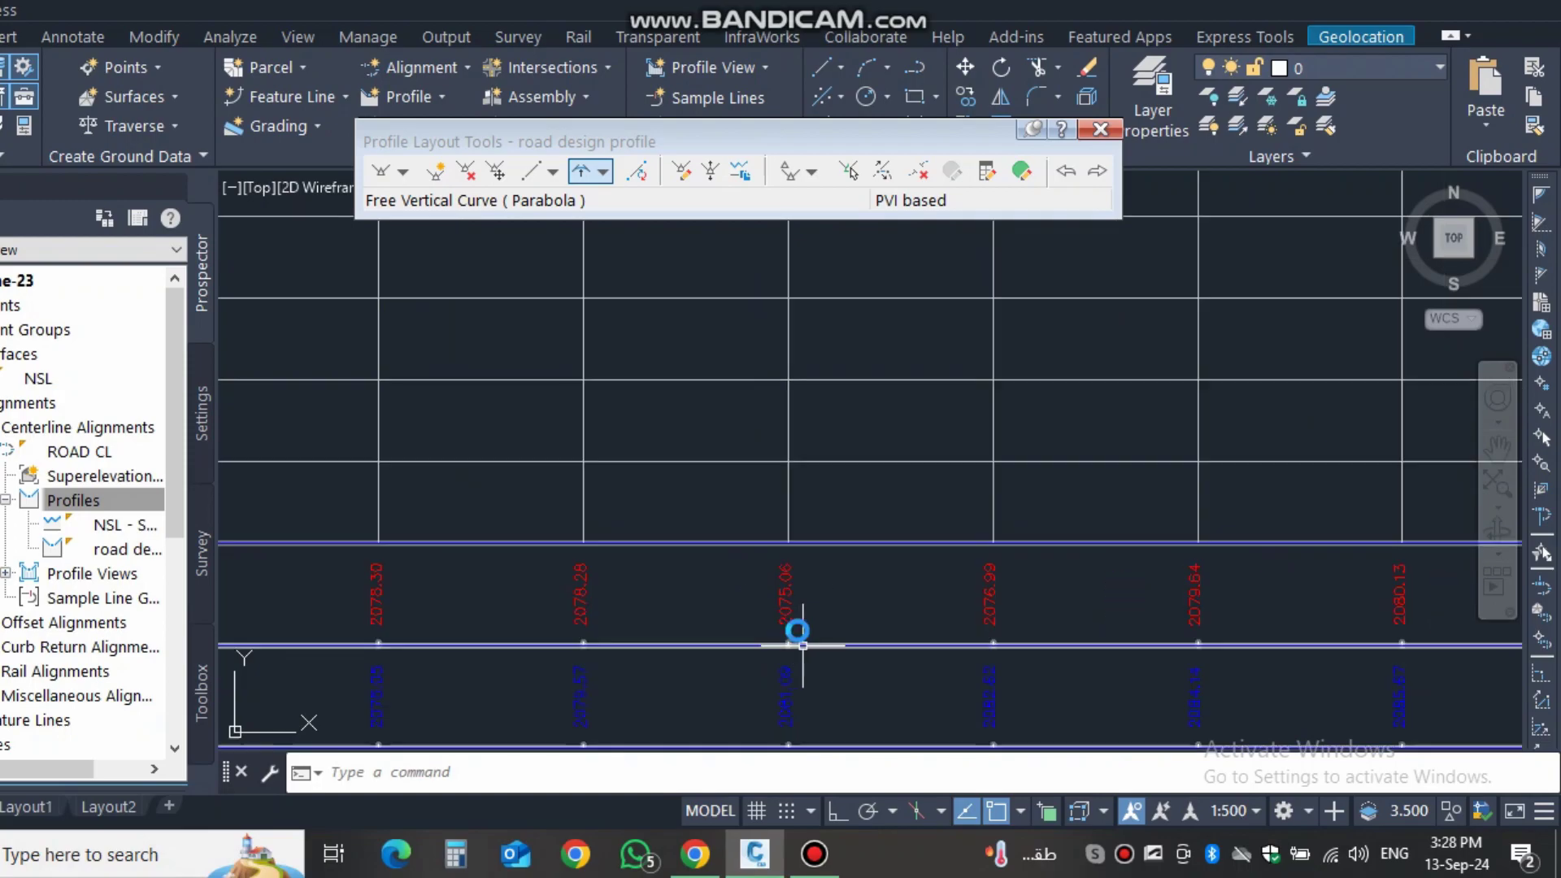
{"action": "scroll", "coordinate": [709, 634], "scroll_direction": "up", "scroll_amount": 1}
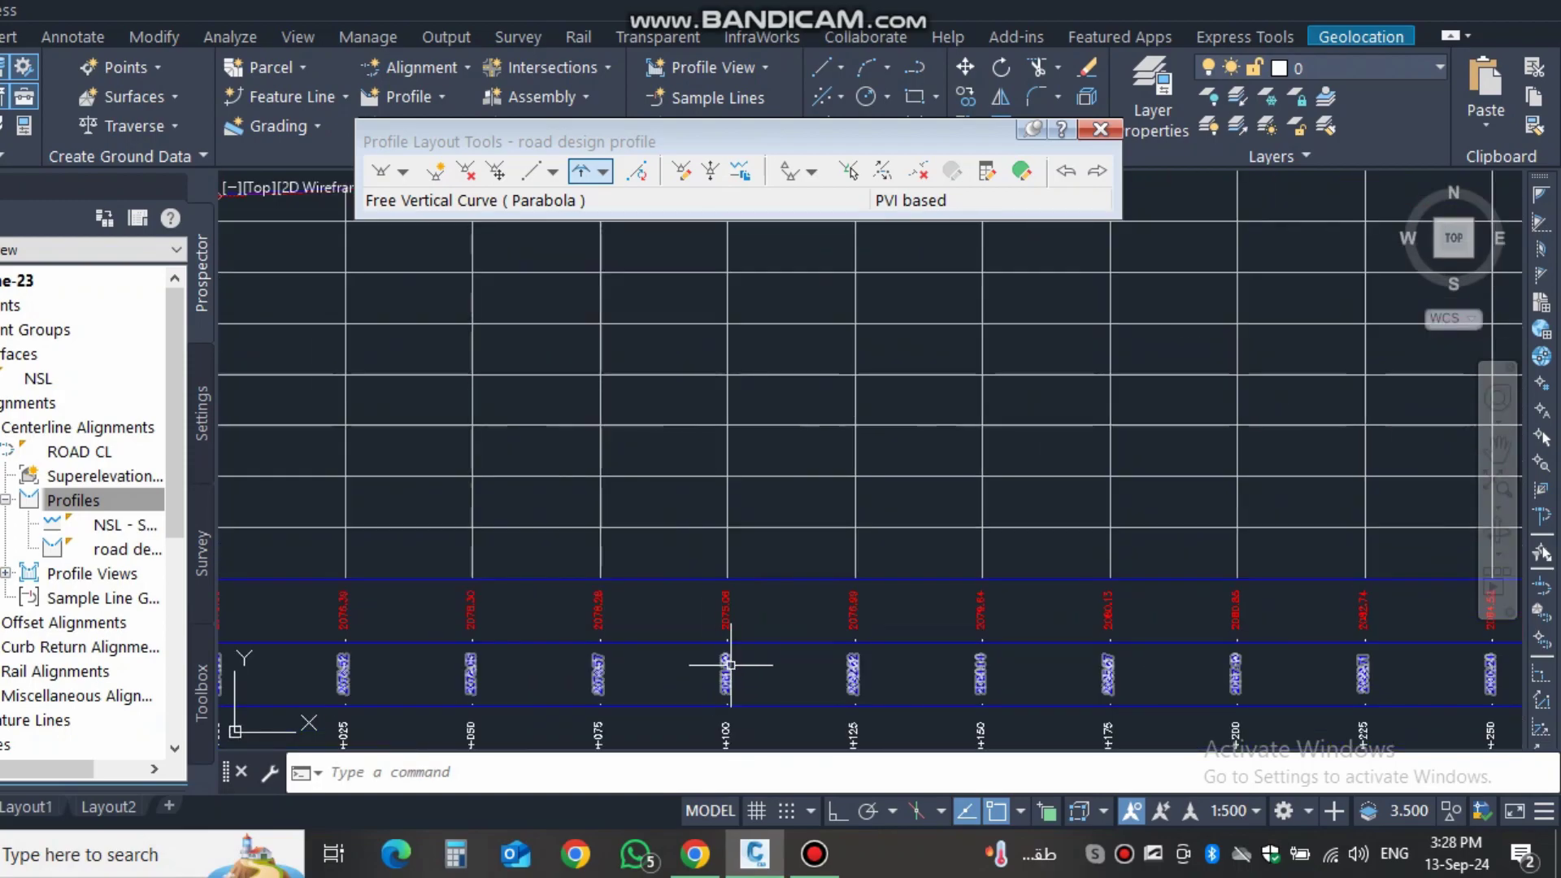
{"action": "scroll", "coordinate": [650, 704], "scroll_direction": "up", "scroll_amount": 4}
{"action": "scroll", "coordinate": [648, 638], "scroll_direction": "down", "scroll_amount": 4}
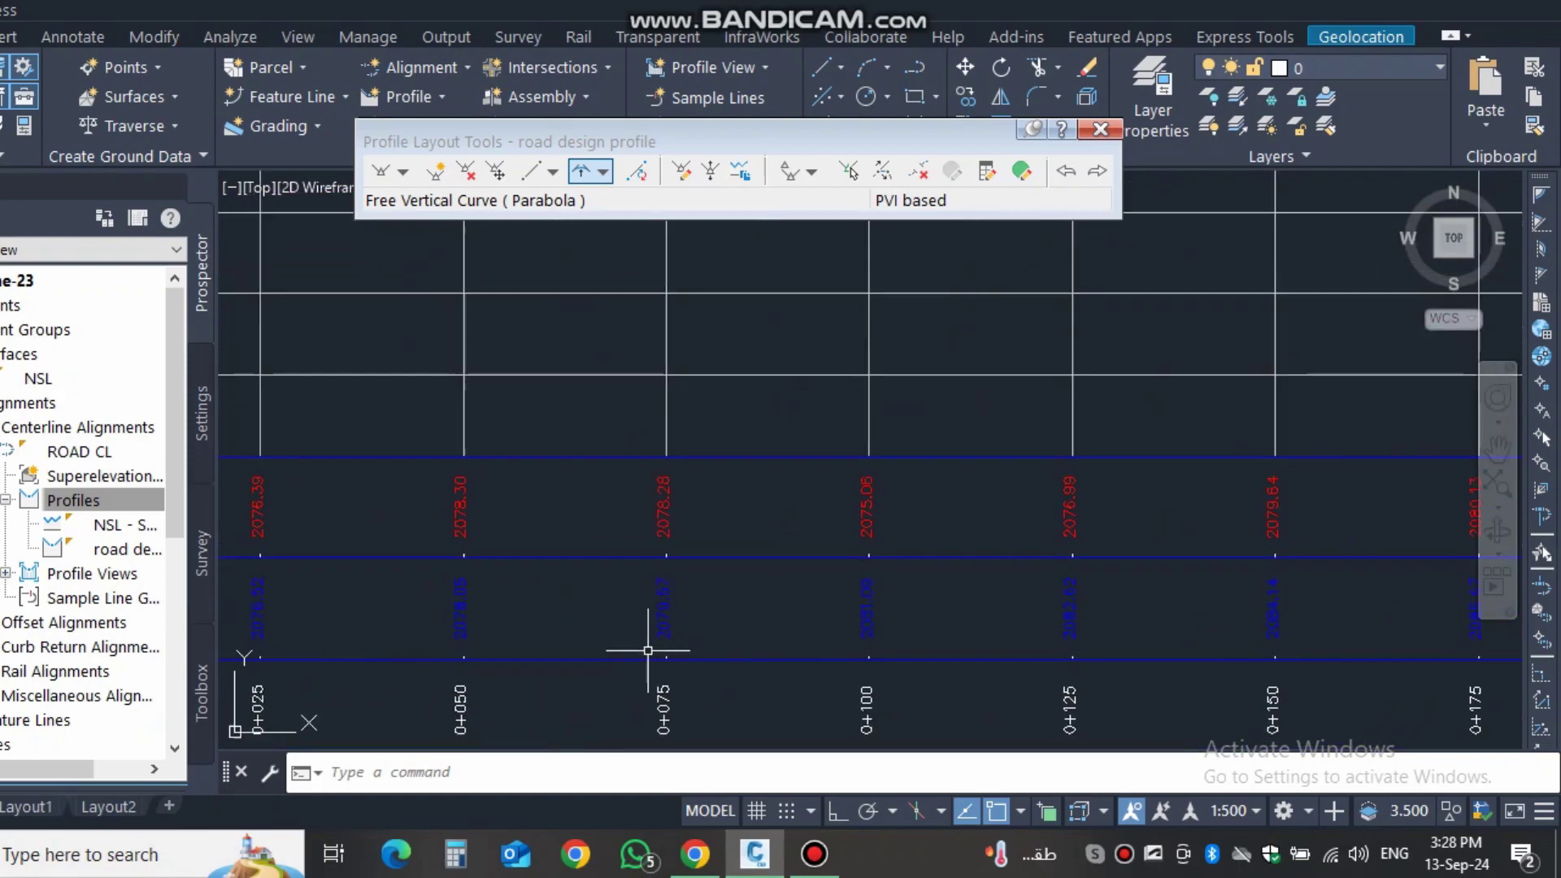
{"action": "scroll", "coordinate": [499, 648], "scroll_direction": "up", "scroll_amount": 4}
{"action": "scroll", "coordinate": [693, 591], "scroll_direction": "up", "scroll_amount": 2}
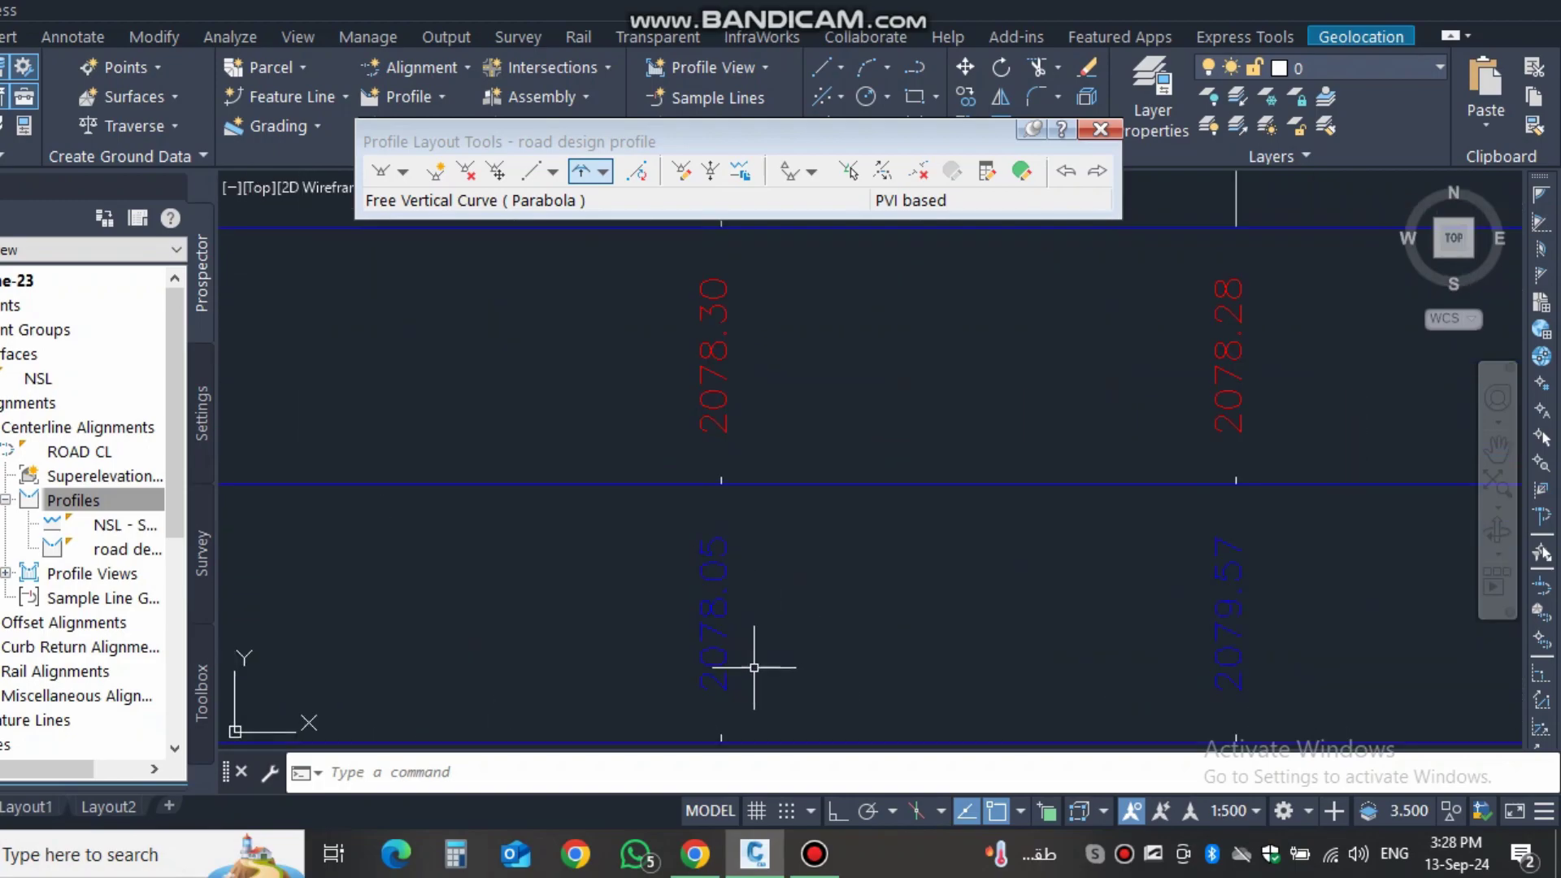
- Examine the NSL, PGL and STATIONS bands at the start of the profile view together with the ground and design lines above
{"action": "scroll", "coordinate": [749, 672], "scroll_direction": "down", "scroll_amount": 6}
{"action": "scroll", "coordinate": [547, 512], "scroll_direction": "up", "scroll_amount": 1}
{"action": "scroll", "coordinate": [794, 453], "scroll_direction": "down", "scroll_amount": 2}
{"action": "scroll", "coordinate": [592, 537], "scroll_direction": "up", "scroll_amount": 3}
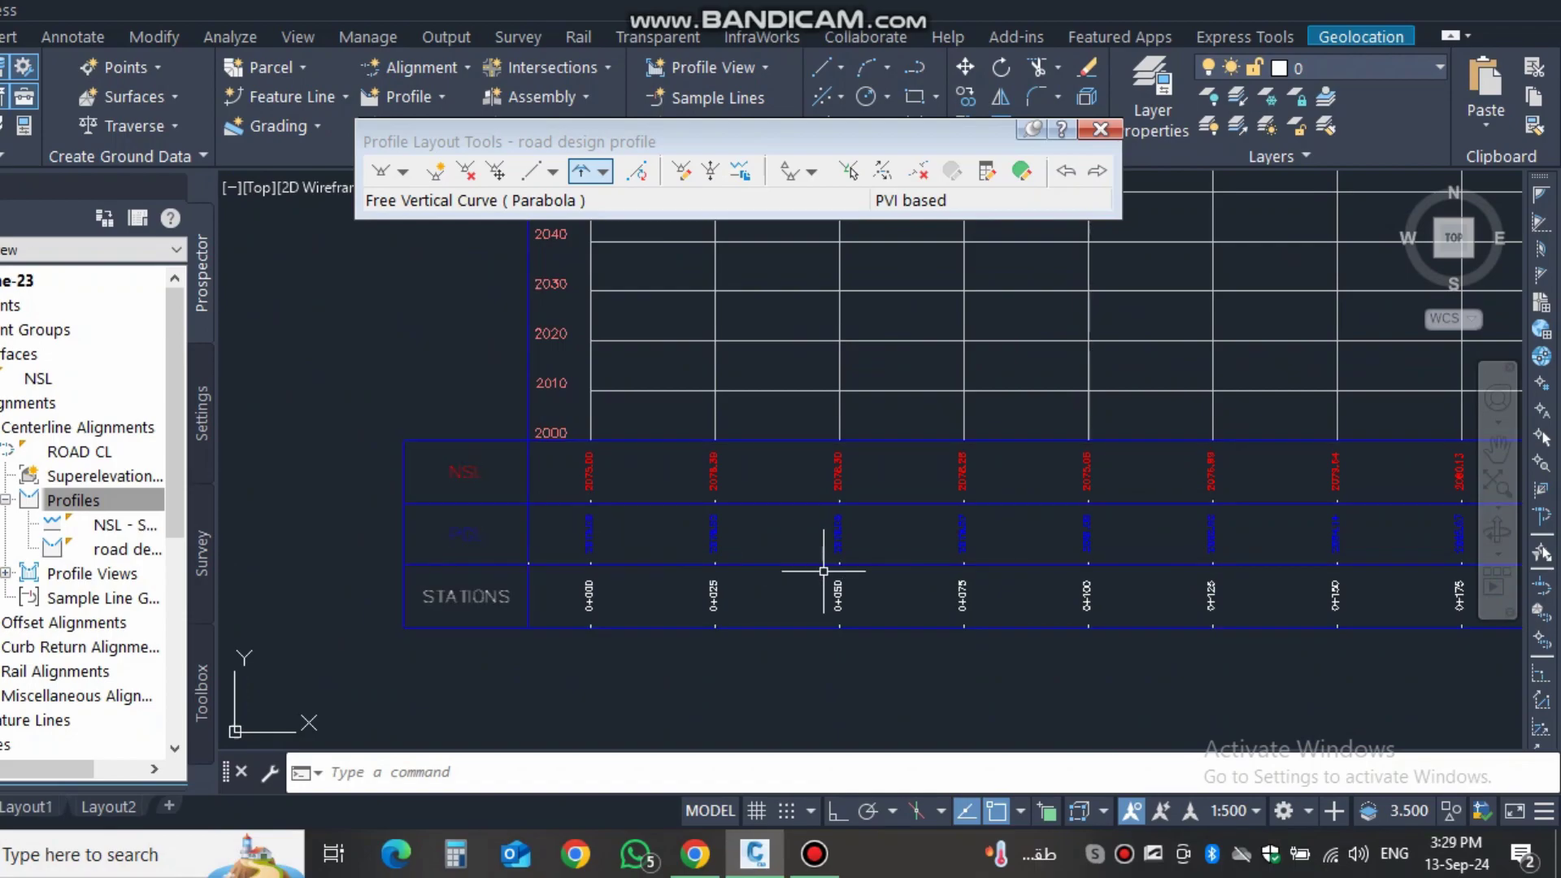
{"action": "scroll", "coordinate": [823, 571], "scroll_direction": "down", "scroll_amount": 3}
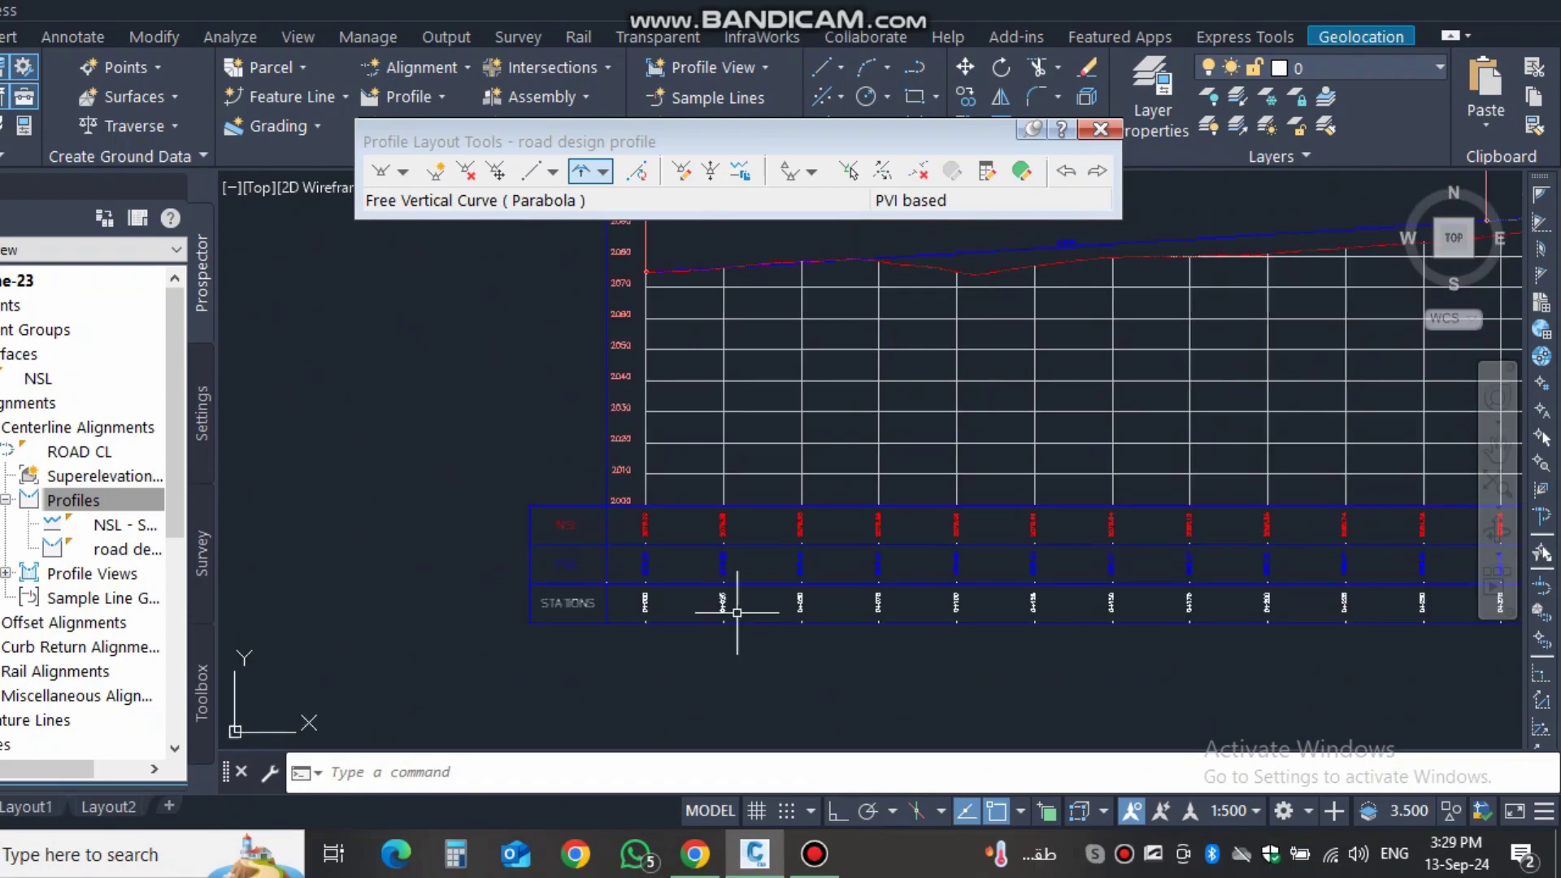
{"action": "scroll", "coordinate": [515, 646], "scroll_direction": "up", "scroll_amount": 2}
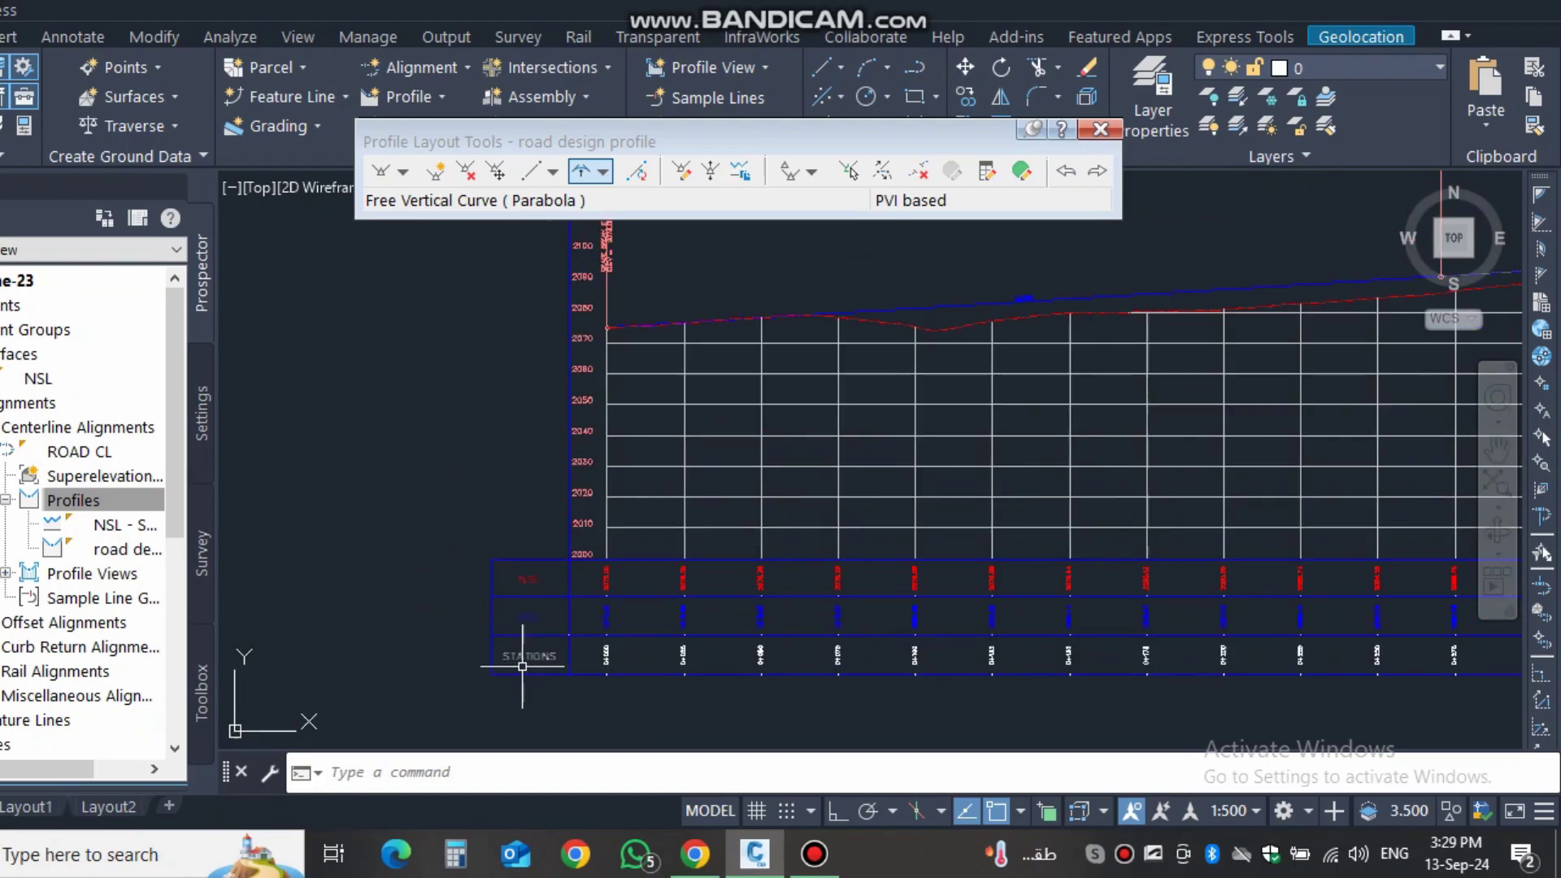
{"action": "scroll", "coordinate": [515, 648], "scroll_direction": "down", "scroll_amount": 1}
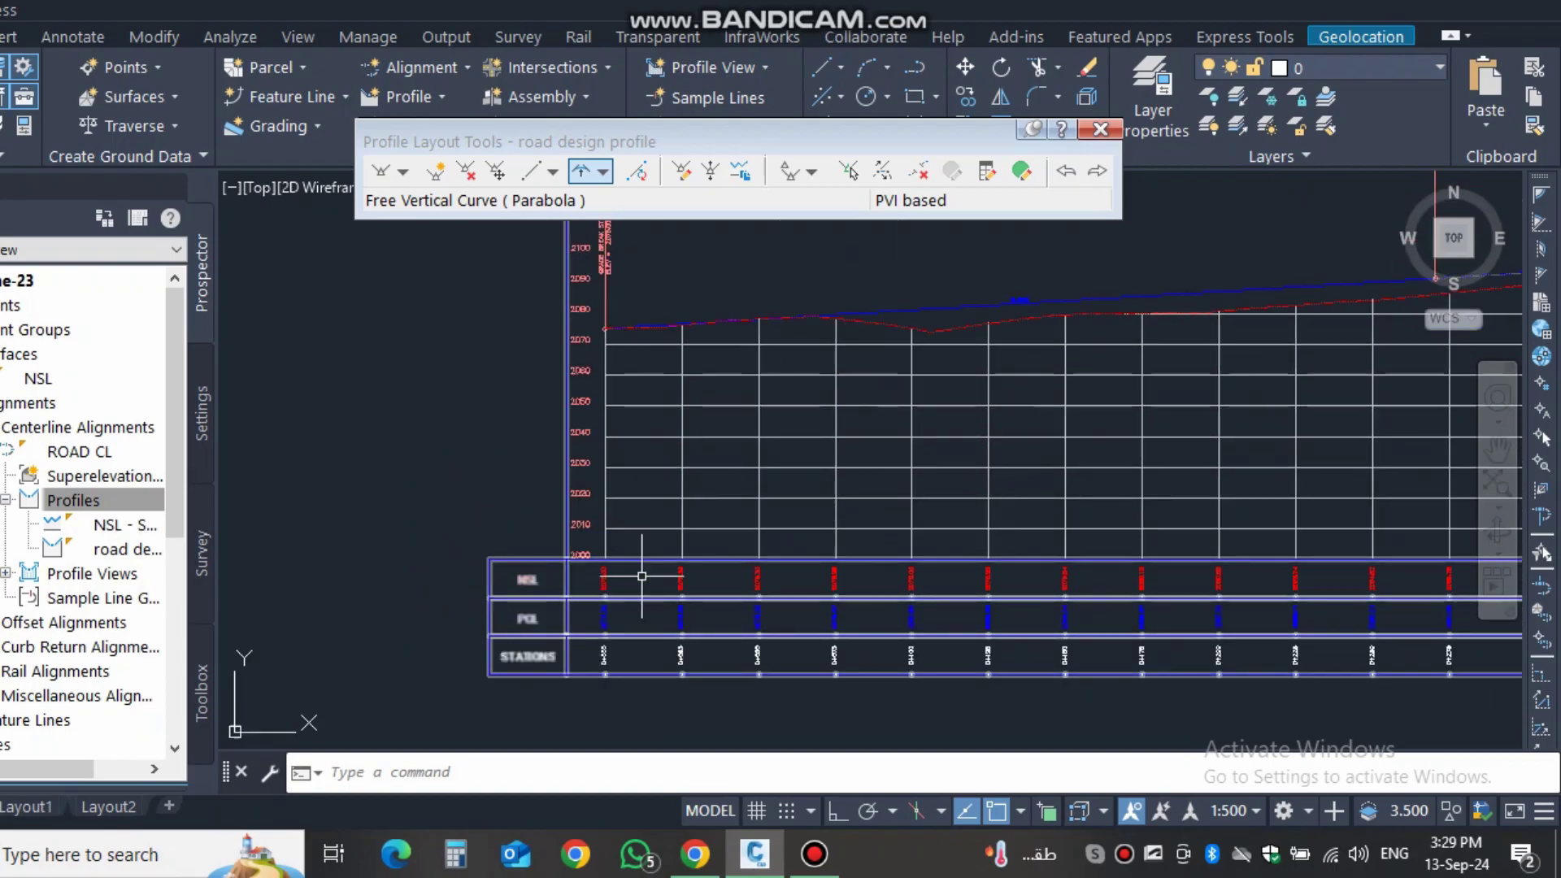
{"action": "scroll", "coordinate": [534, 627], "scroll_direction": "up", "scroll_amount": 2}
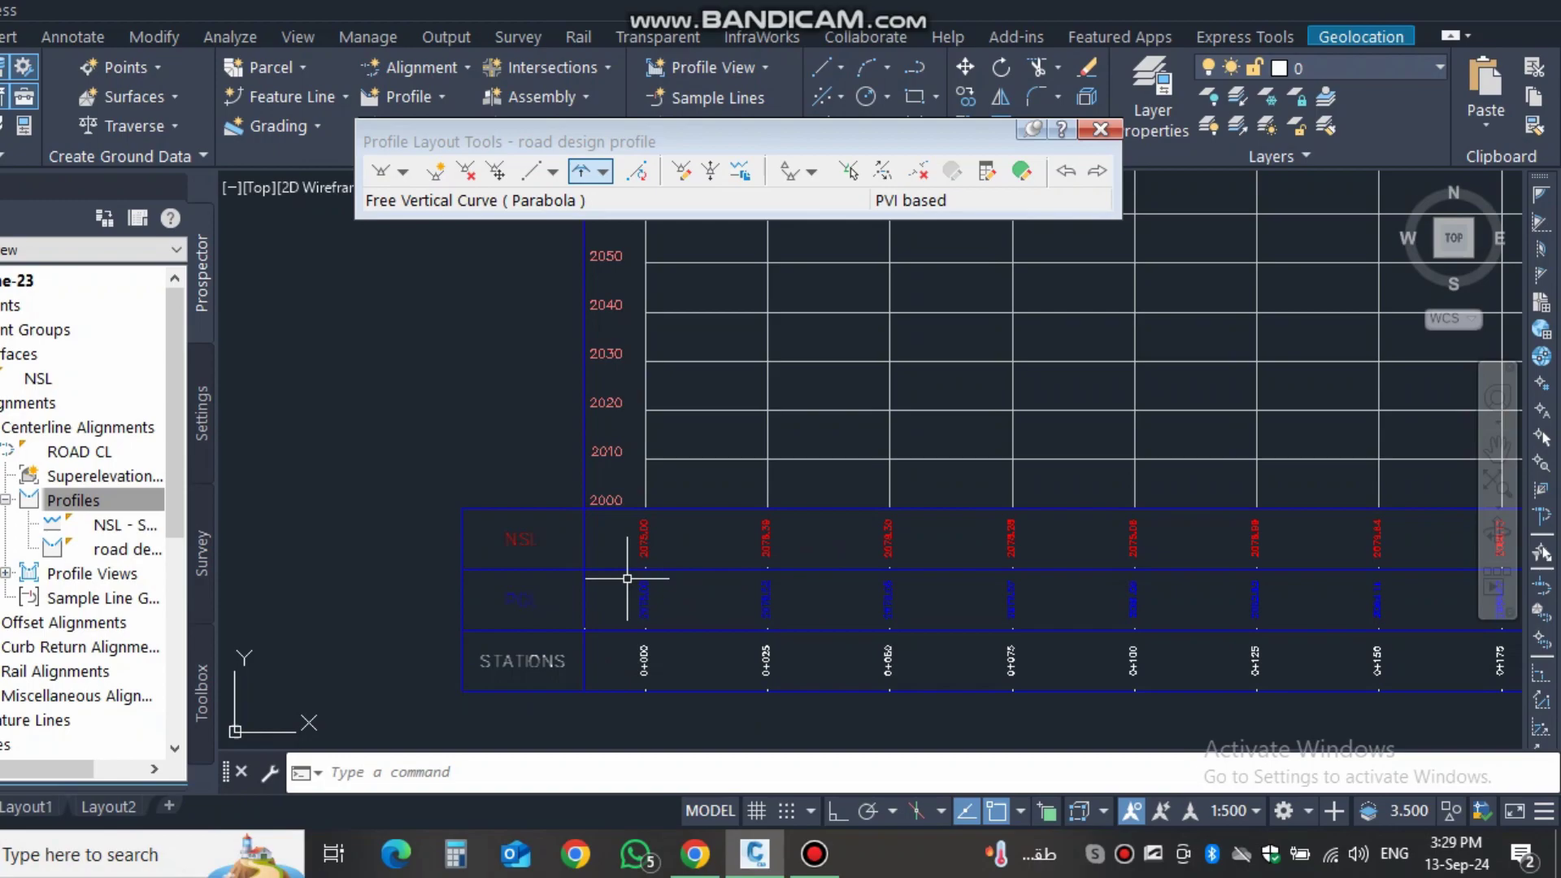
{"action": "scroll", "coordinate": [605, 598], "scroll_direction": "down", "scroll_amount": 3}
{"action": "middle_click_drag", "start_coordinate": [864, 484], "coordinate": [797, 482]}
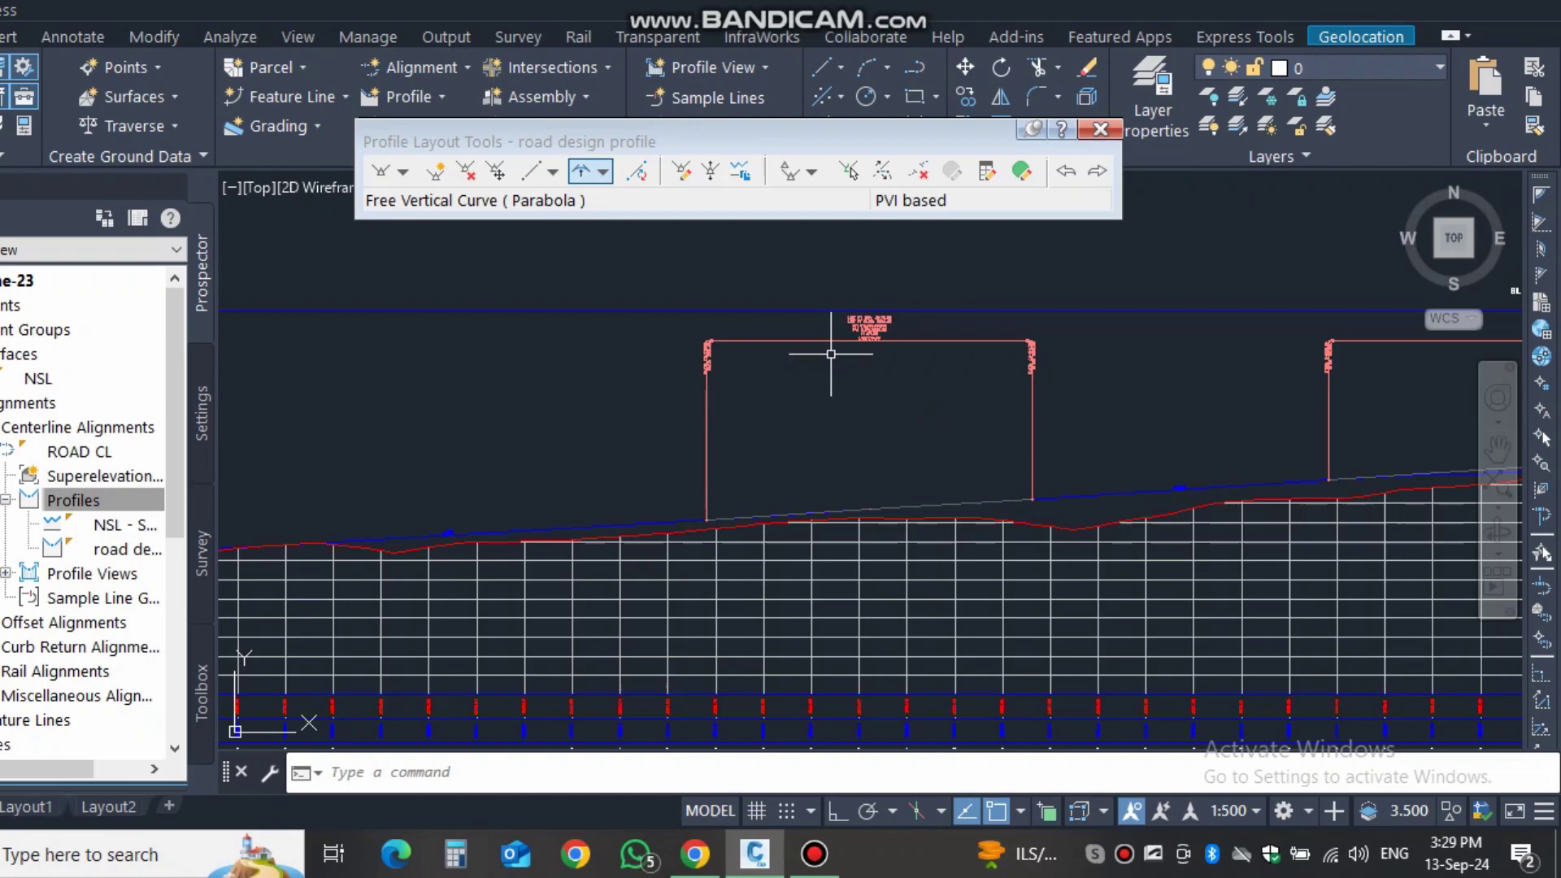
{"action": "scroll", "coordinate": [895, 349], "scroll_direction": "down", "scroll_amount": 2}
{"action": "scroll", "coordinate": [707, 498], "scroll_direction": "down", "scroll_amount": 1}
{"action": "scroll", "coordinate": [621, 611], "scroll_direction": "up", "scroll_amount": 2}
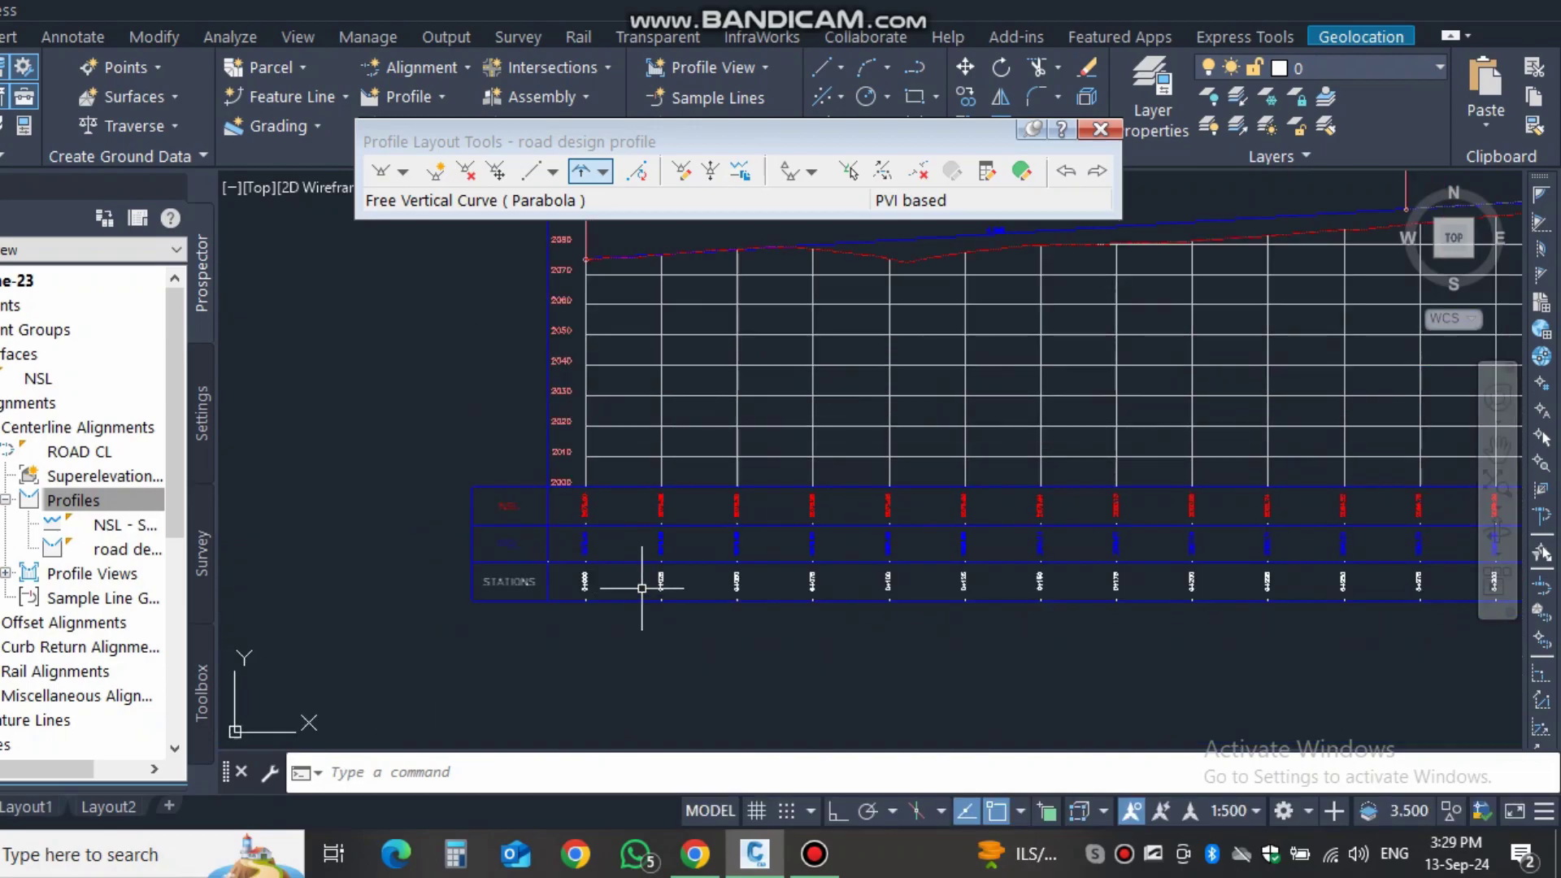
{"action": "scroll", "coordinate": [837, 474], "scroll_direction": "up", "scroll_amount": 2}
{"action": "middle_click_drag", "start_coordinate": [1006, 440], "coordinate": [917, 481]}
{"action": "scroll", "coordinate": [886, 488], "scroll_direction": "down", "scroll_amount": 2}
{"action": "scroll", "coordinate": [846, 513], "scroll_direction": "up", "scroll_amount": 2}
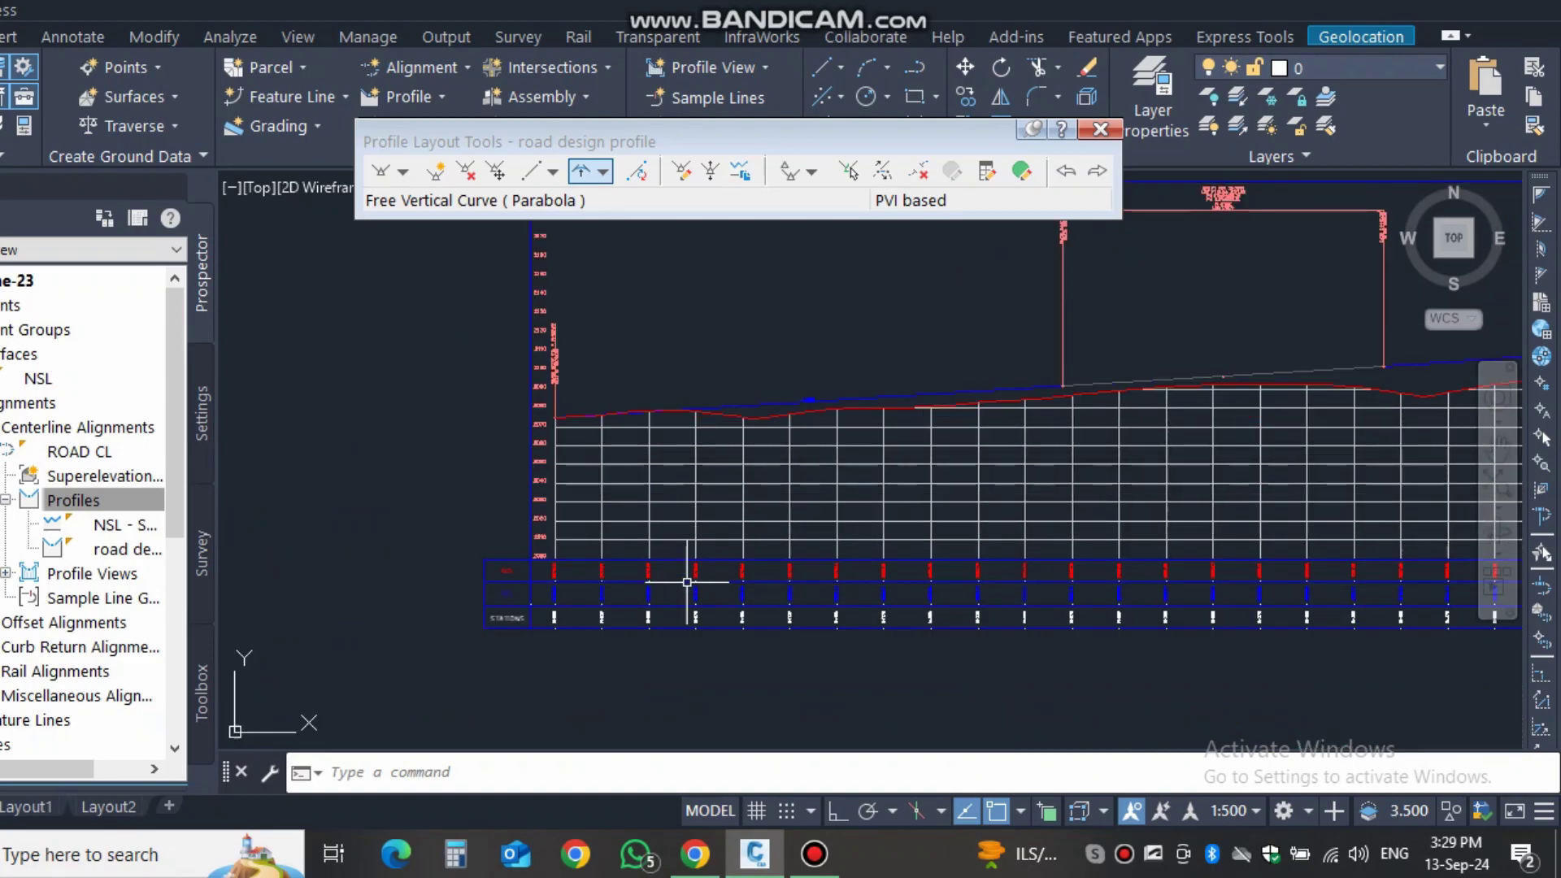
{"action": "scroll", "coordinate": [732, 561], "scroll_direction": "down", "scroll_amount": 2}
{"action": "scroll", "coordinate": [718, 547], "scroll_direction": "up", "scroll_amount": 2}
{"action": "scroll", "coordinate": [739, 534], "scroll_direction": "down", "scroll_amount": 2}
{"action": "scroll", "coordinate": [705, 512], "scroll_direction": "up", "scroll_amount": 2}
{"action": "scroll", "coordinate": [705, 512], "scroll_direction": "up", "scroll_amount": 4}
{"action": "scroll", "coordinate": [585, 637], "scroll_direction": "down", "scroll_amount": 2}
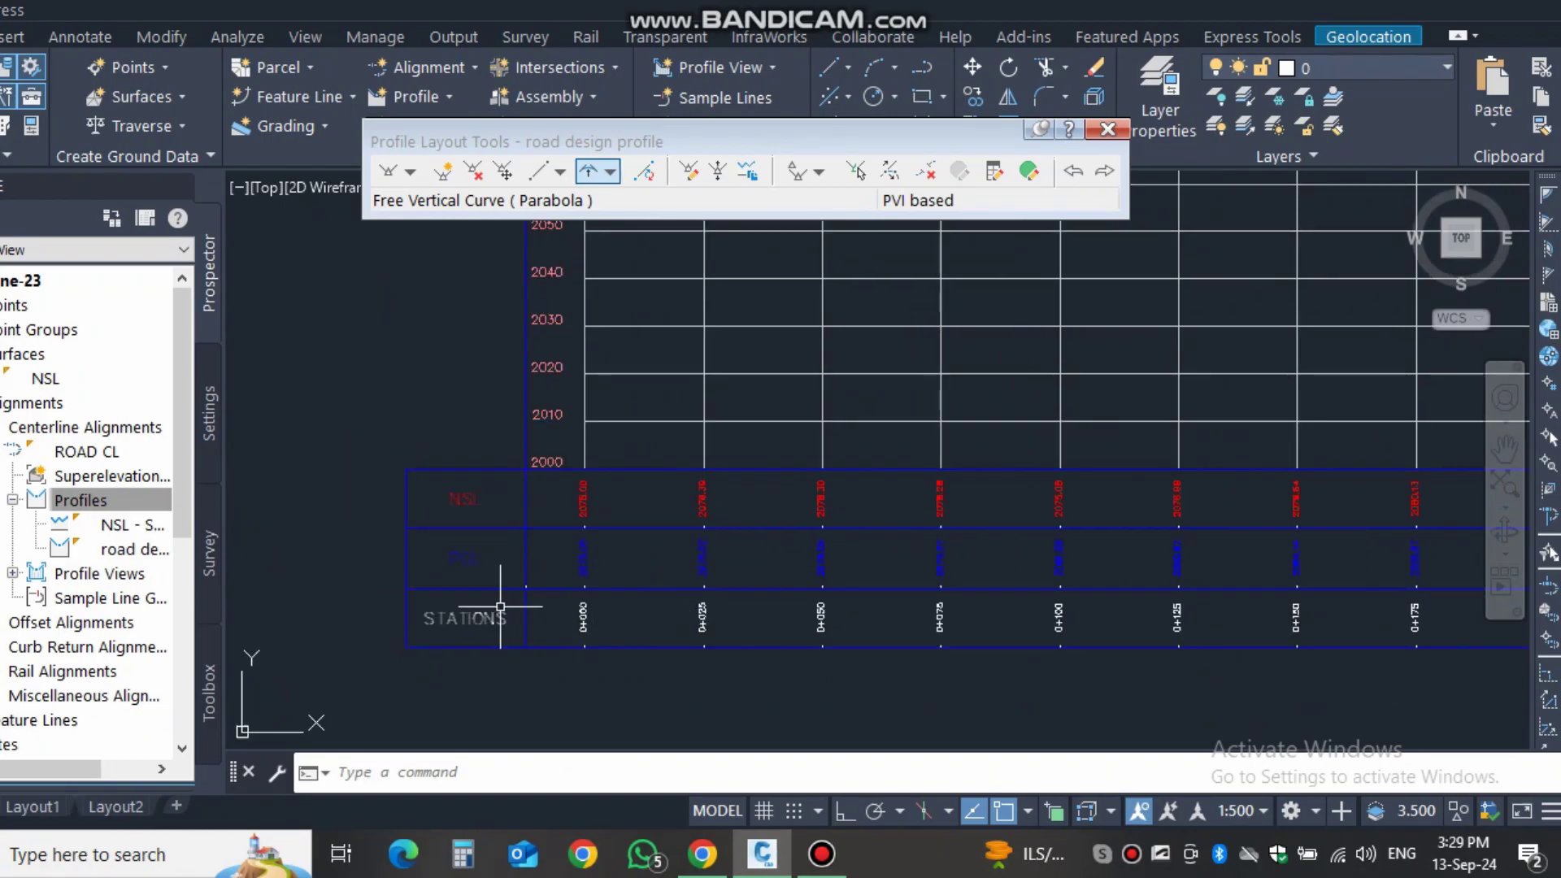
{"action": "scroll", "coordinate": [500, 606], "scroll_direction": "down", "scroll_amount": 2}
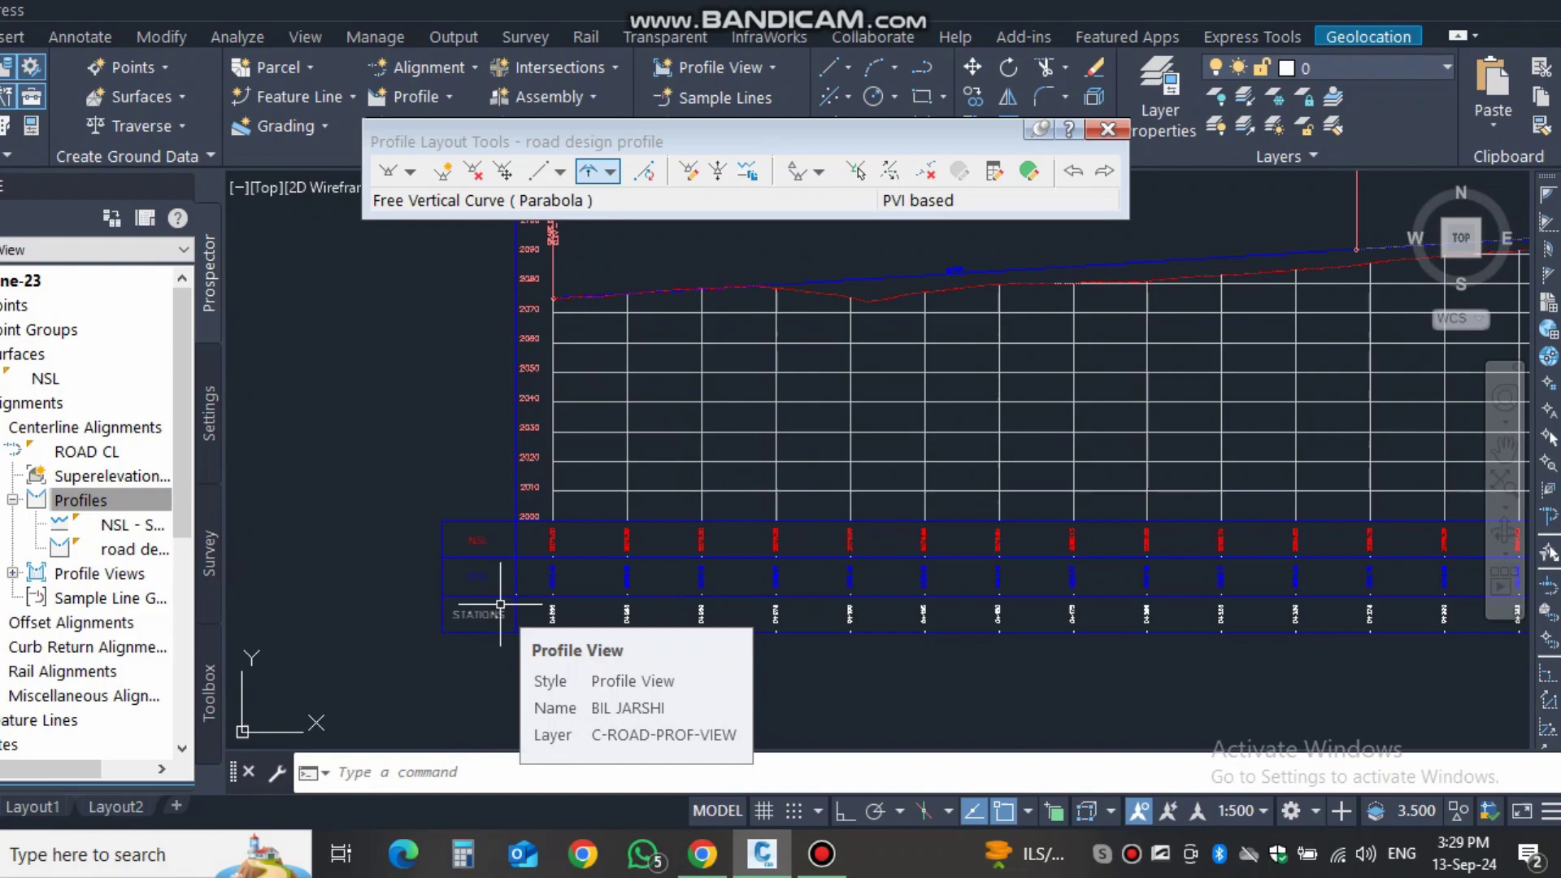
{"action": "scroll", "coordinate": [485, 610], "scroll_direction": "down", "scroll_amount": 2}
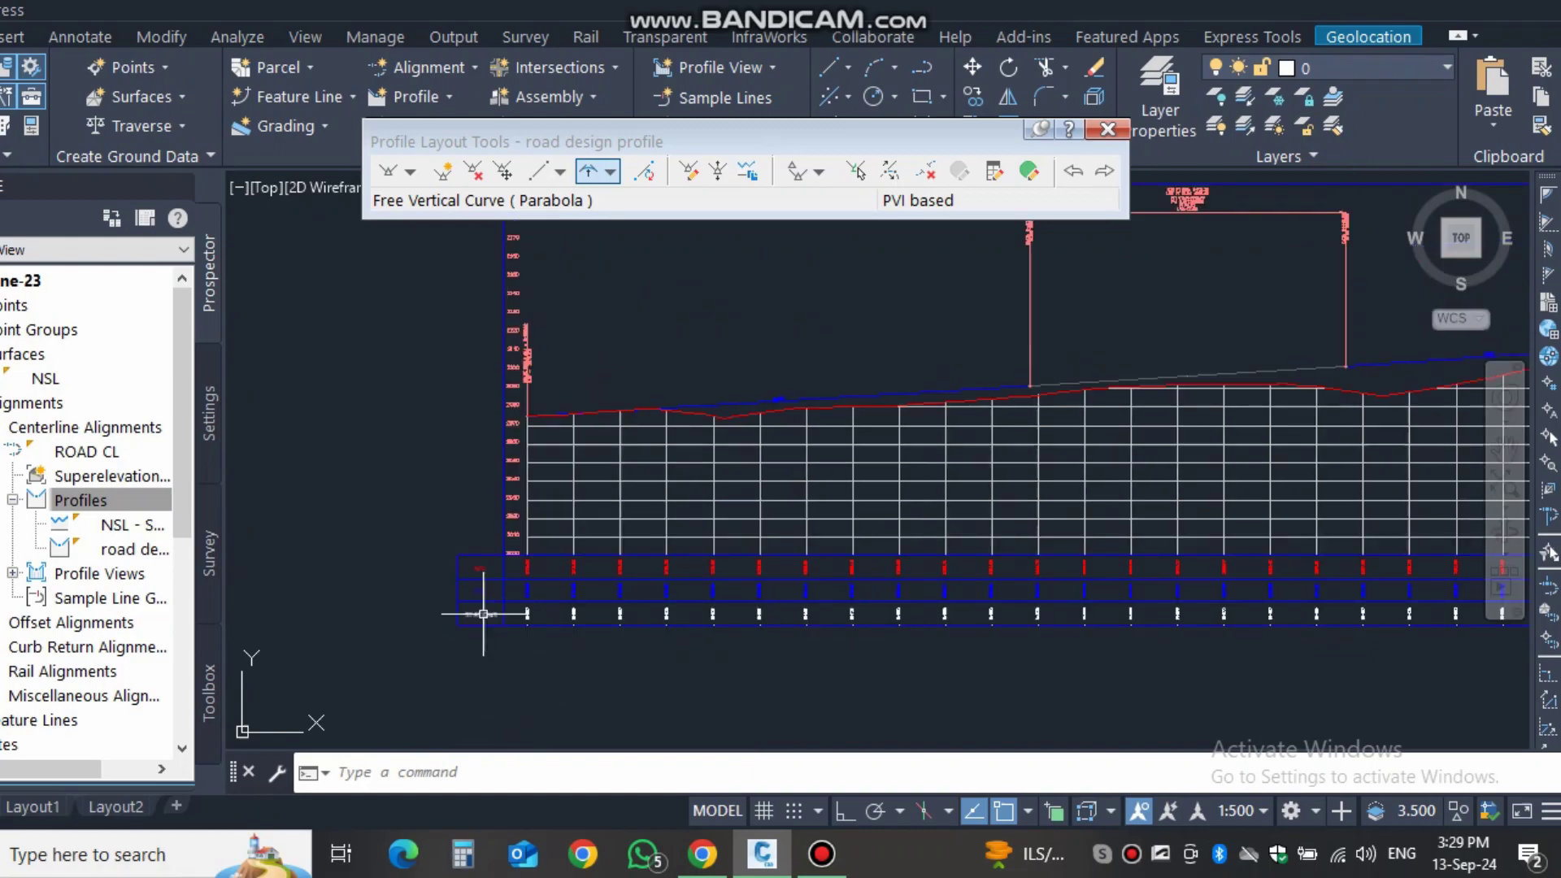
- Review the complete profile view with its vertical curves and bands alongside the ROAD CL alignment on the surface plan
{"action": "middle_click_drag", "start_coordinate": [679, 558], "coordinate": [566, 576]}
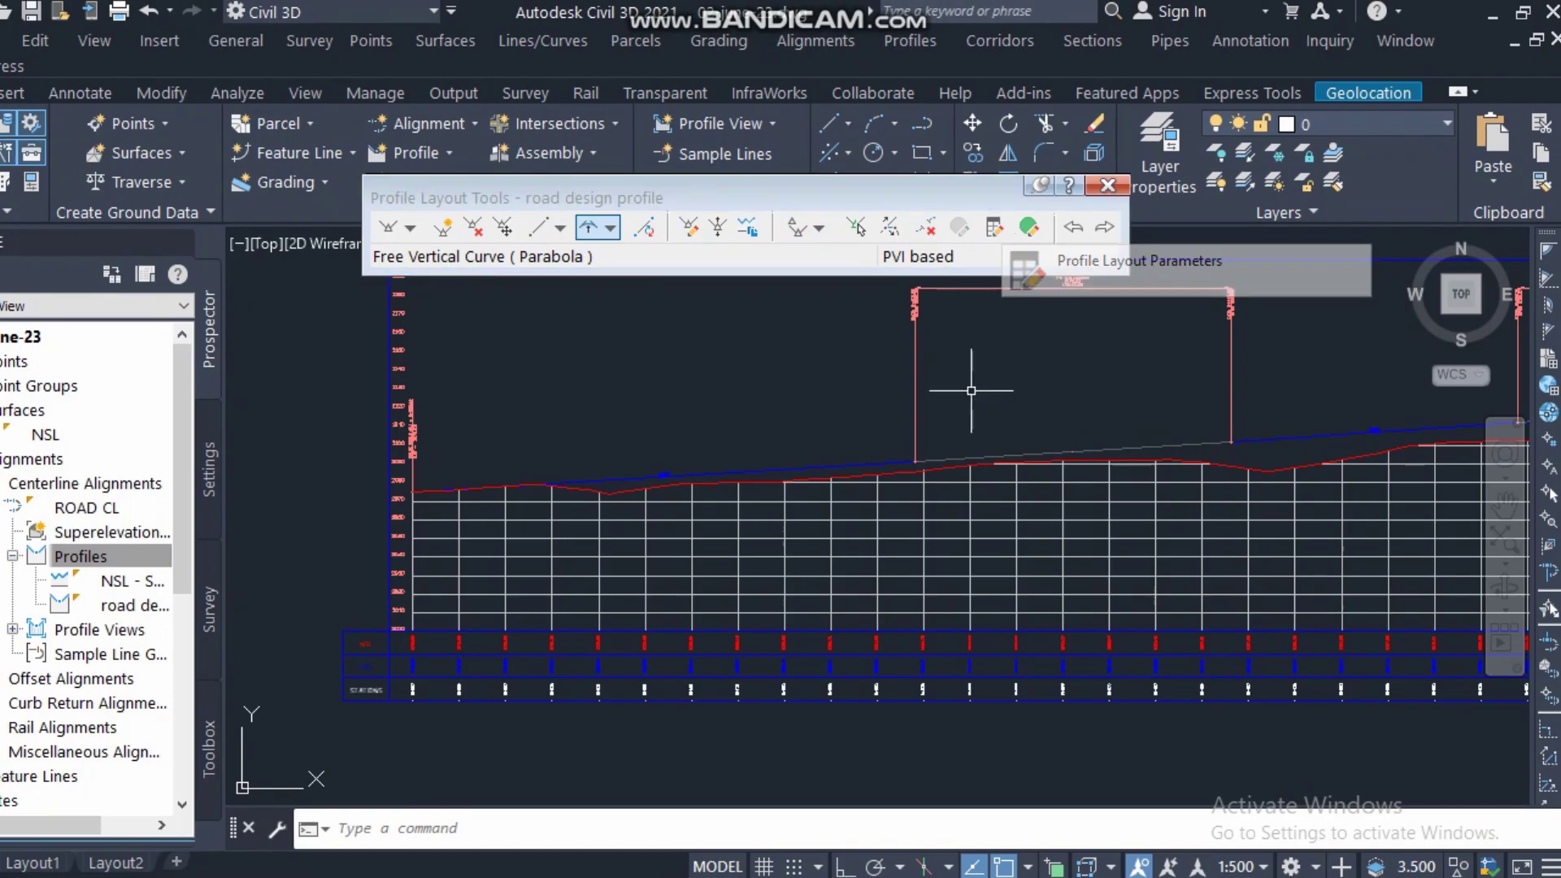
{"action": "scroll", "coordinate": [825, 477], "scroll_direction": "down", "scroll_amount": 3}
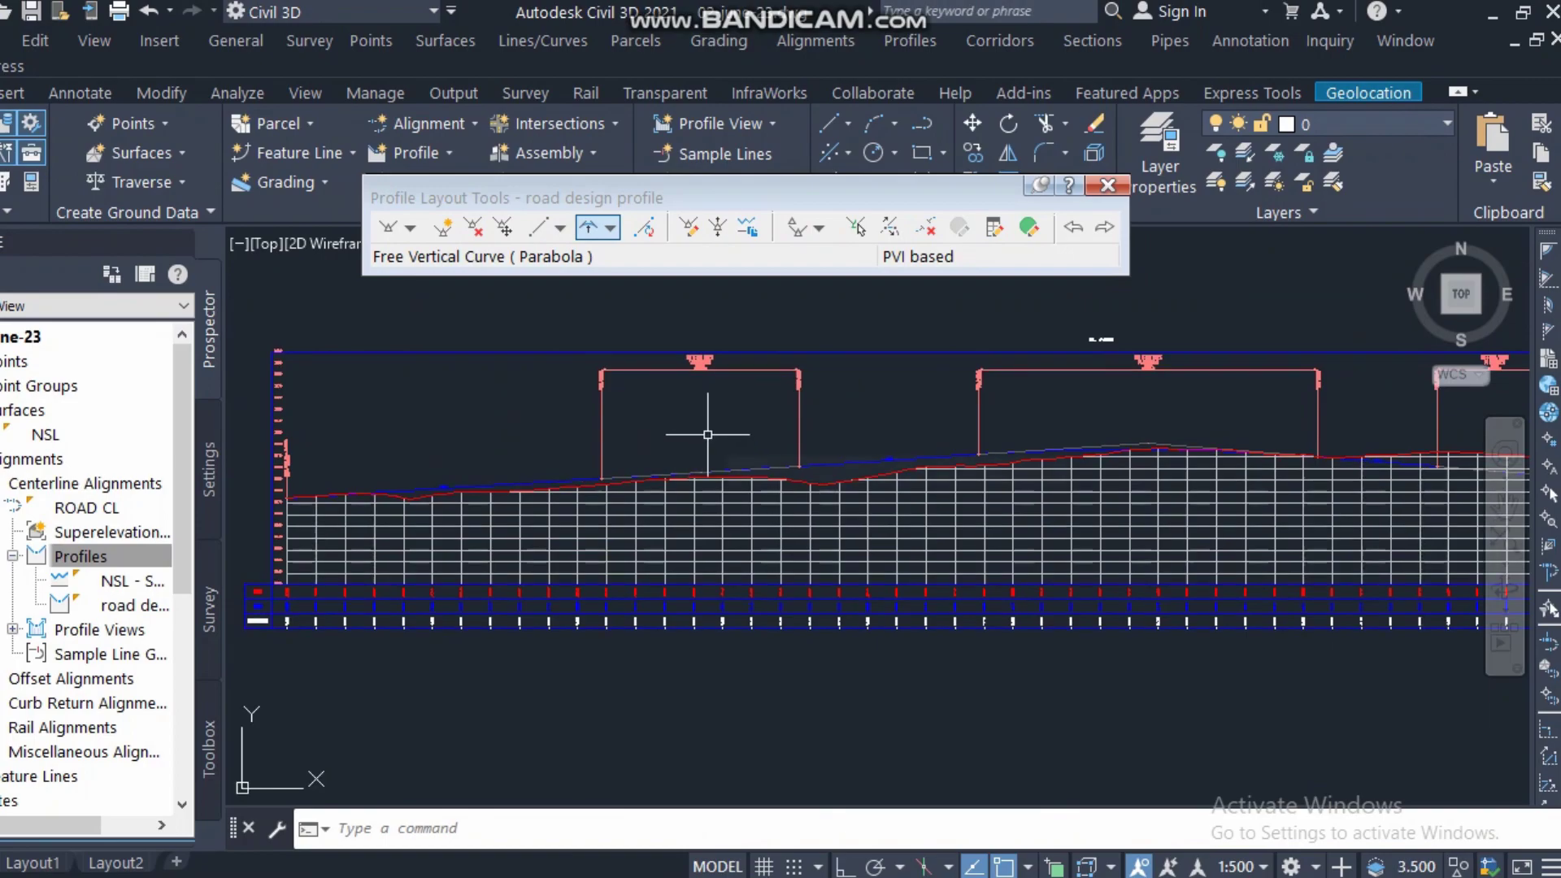
{"action": "scroll", "coordinate": [703, 429], "scroll_direction": "down", "scroll_amount": 2}
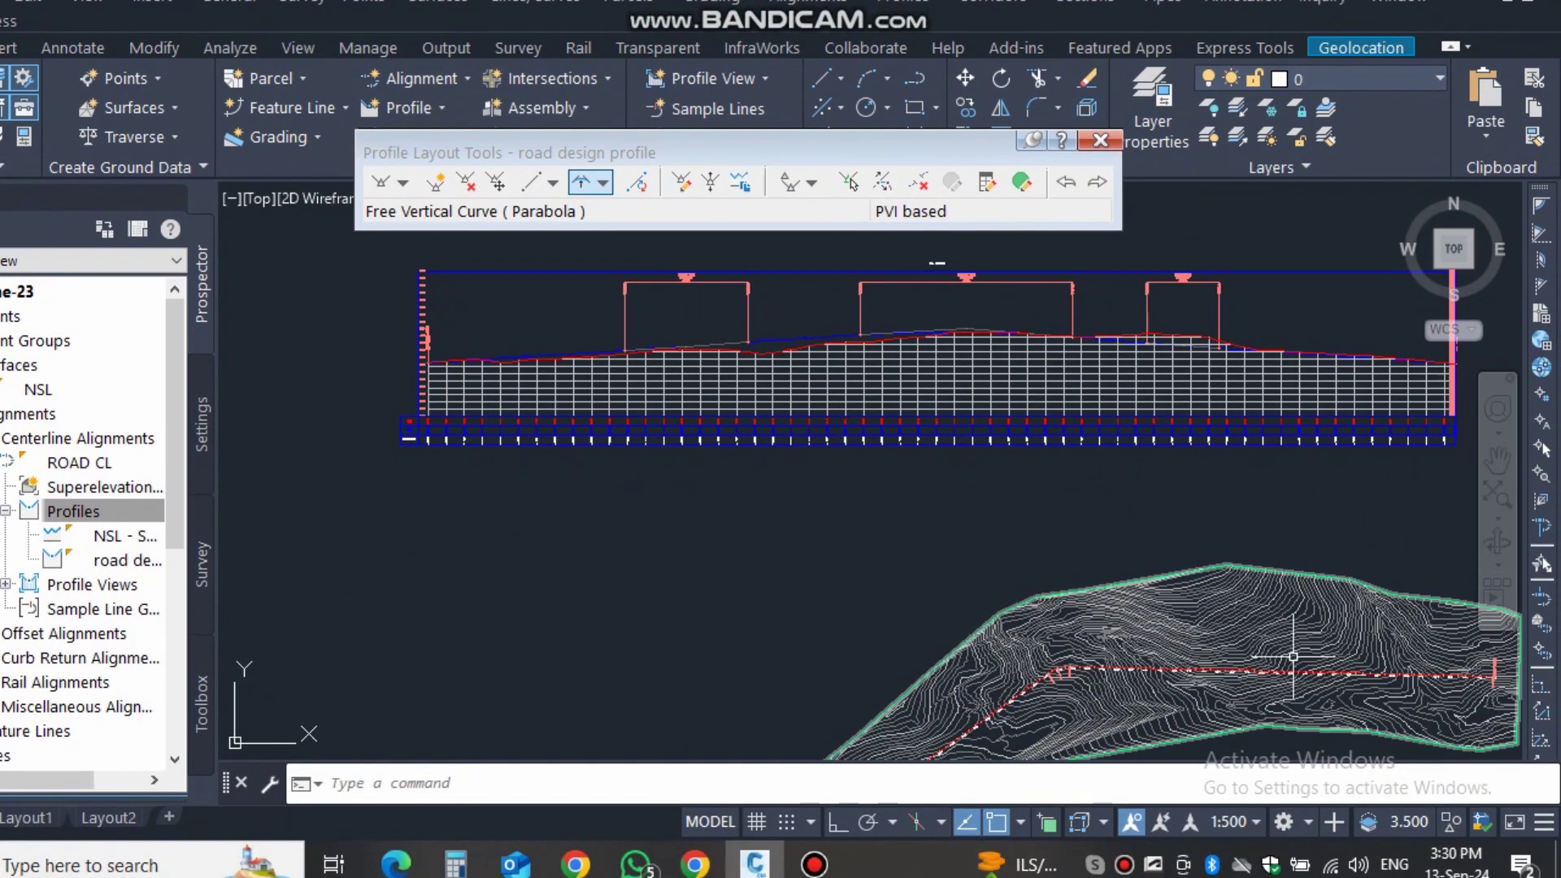
{"action": "scroll", "coordinate": [1342, 732], "scroll_direction": "up", "scroll_amount": 2}
{"action": "mouse_move", "coordinate": [1099, 510]}
{"action": "middle_mouse_down"}
{"action": "mouse_move", "coordinate": [1202, 585]}
{"action": "mouse_move", "coordinate": [1132, 515]}
{"action": "mouse_move", "coordinate": [853, 484]}
{"action": "mouse_move", "coordinate": [929, 516]}
{"action": "middle_mouse_up"}
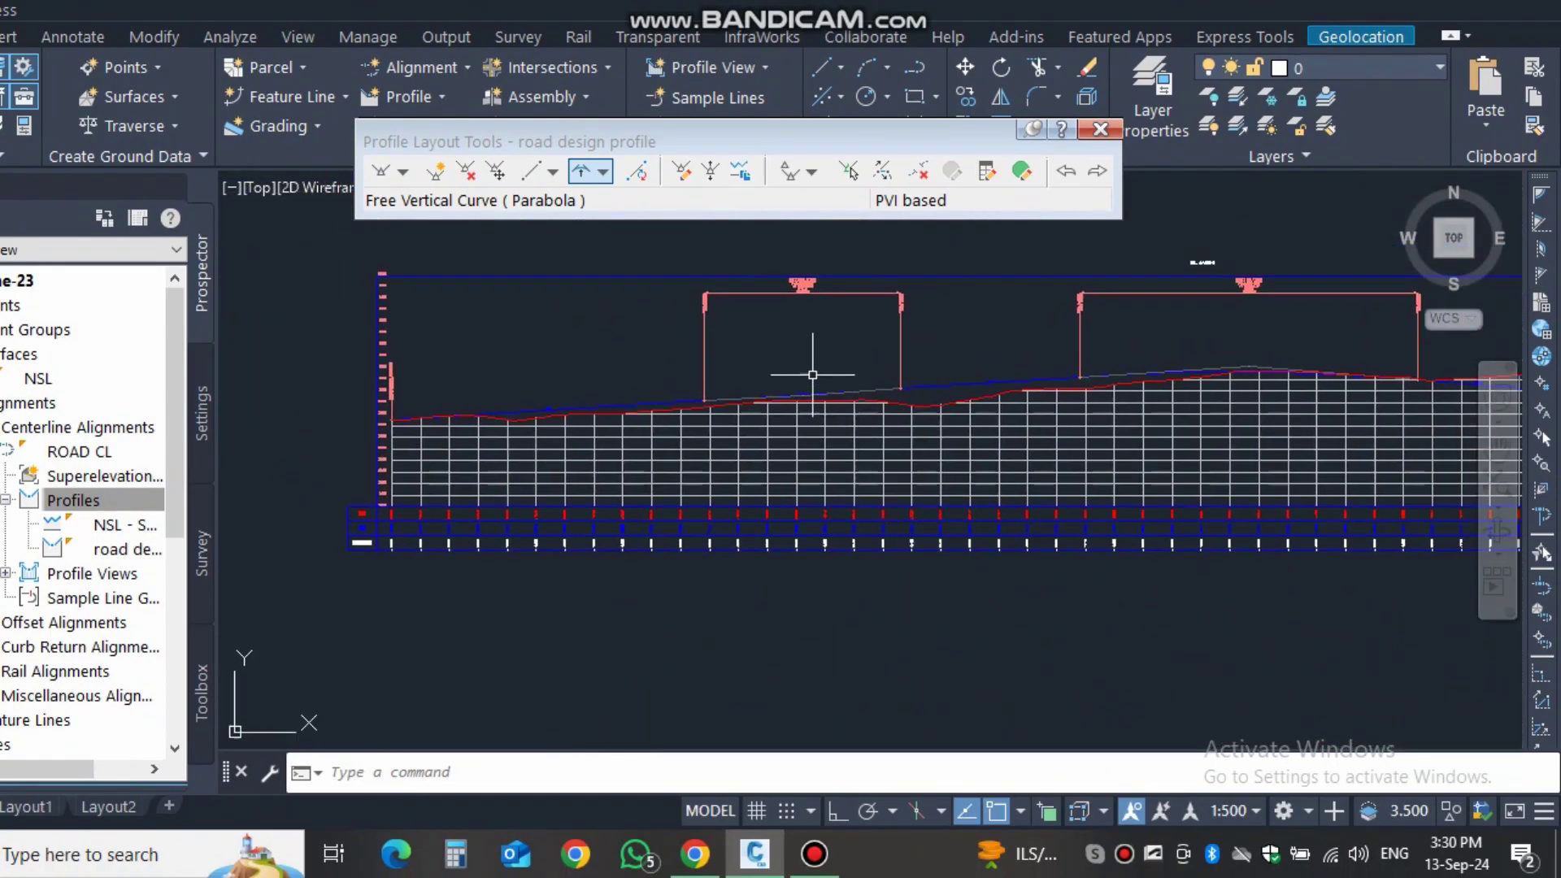
{"action": "scroll", "coordinate": [871, 432], "scroll_direction": "down", "scroll_amount": 3}
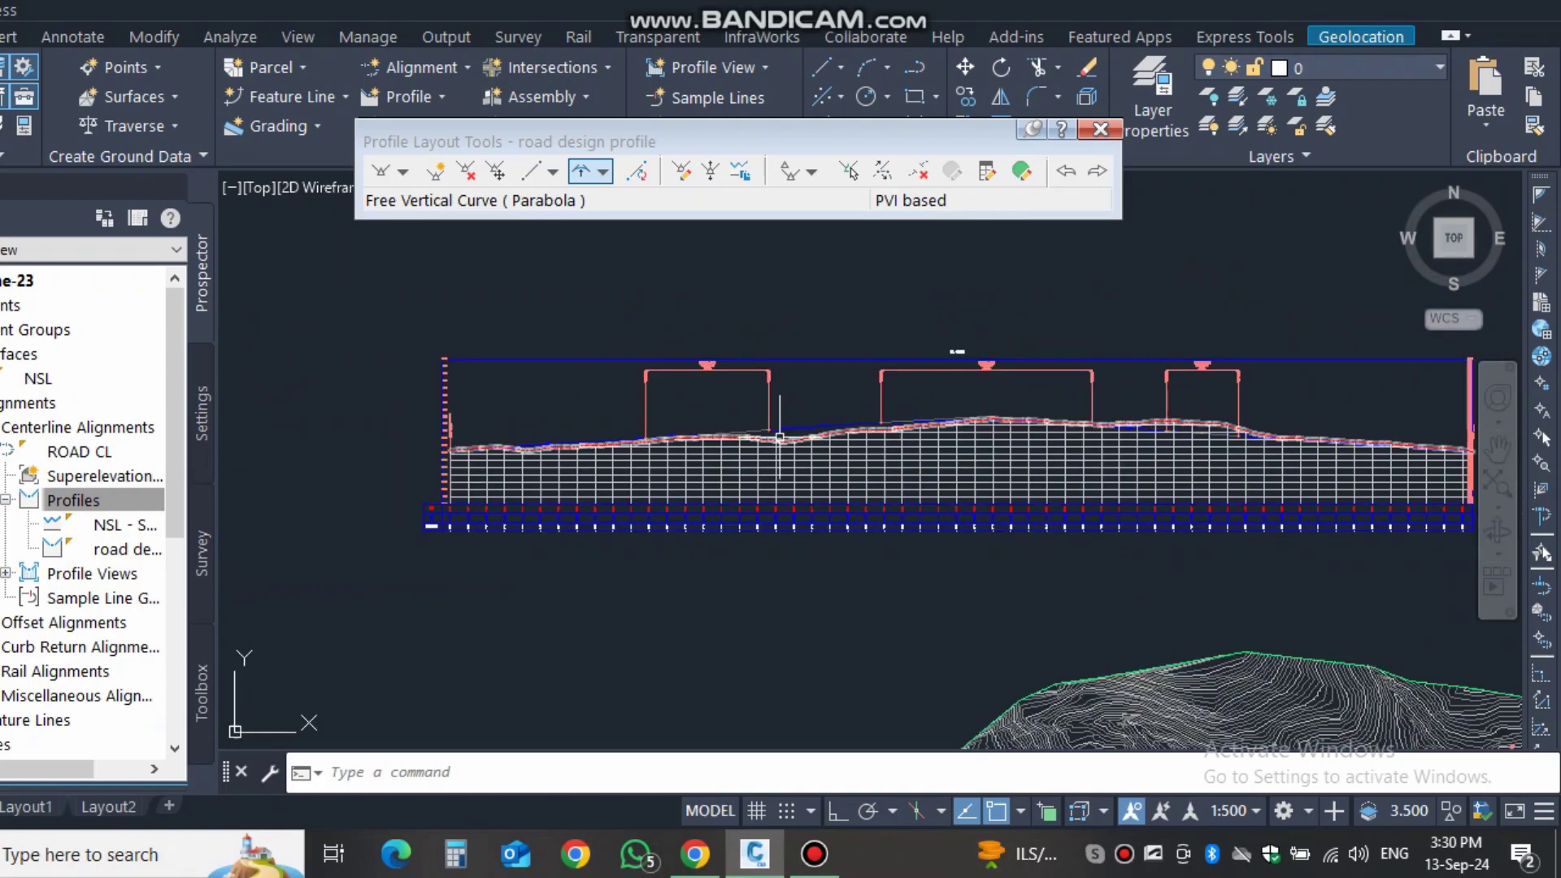
{"action": "mouse_move", "coordinate": [857, 507]}
{"action": "middle_mouse_down"}
{"action": "mouse_move", "coordinate": [683, 416]}
{"action": "mouse_move", "coordinate": [760, 412]}
{"action": "middle_mouse_up"}
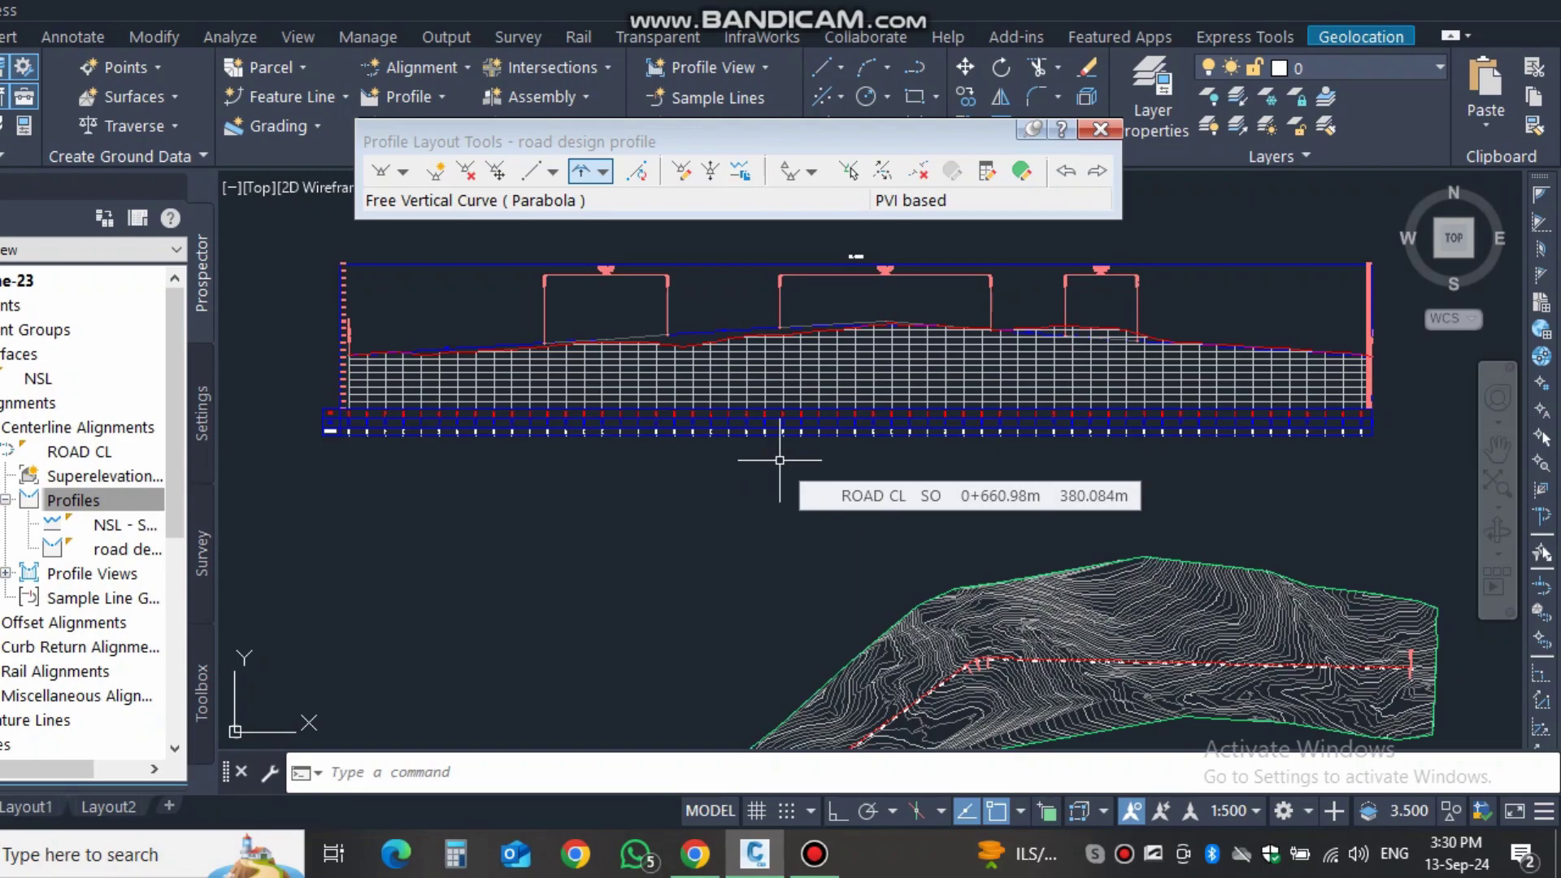
{"action": "middle_click_drag", "start_coordinate": [673, 436], "coordinate": [570, 395]}
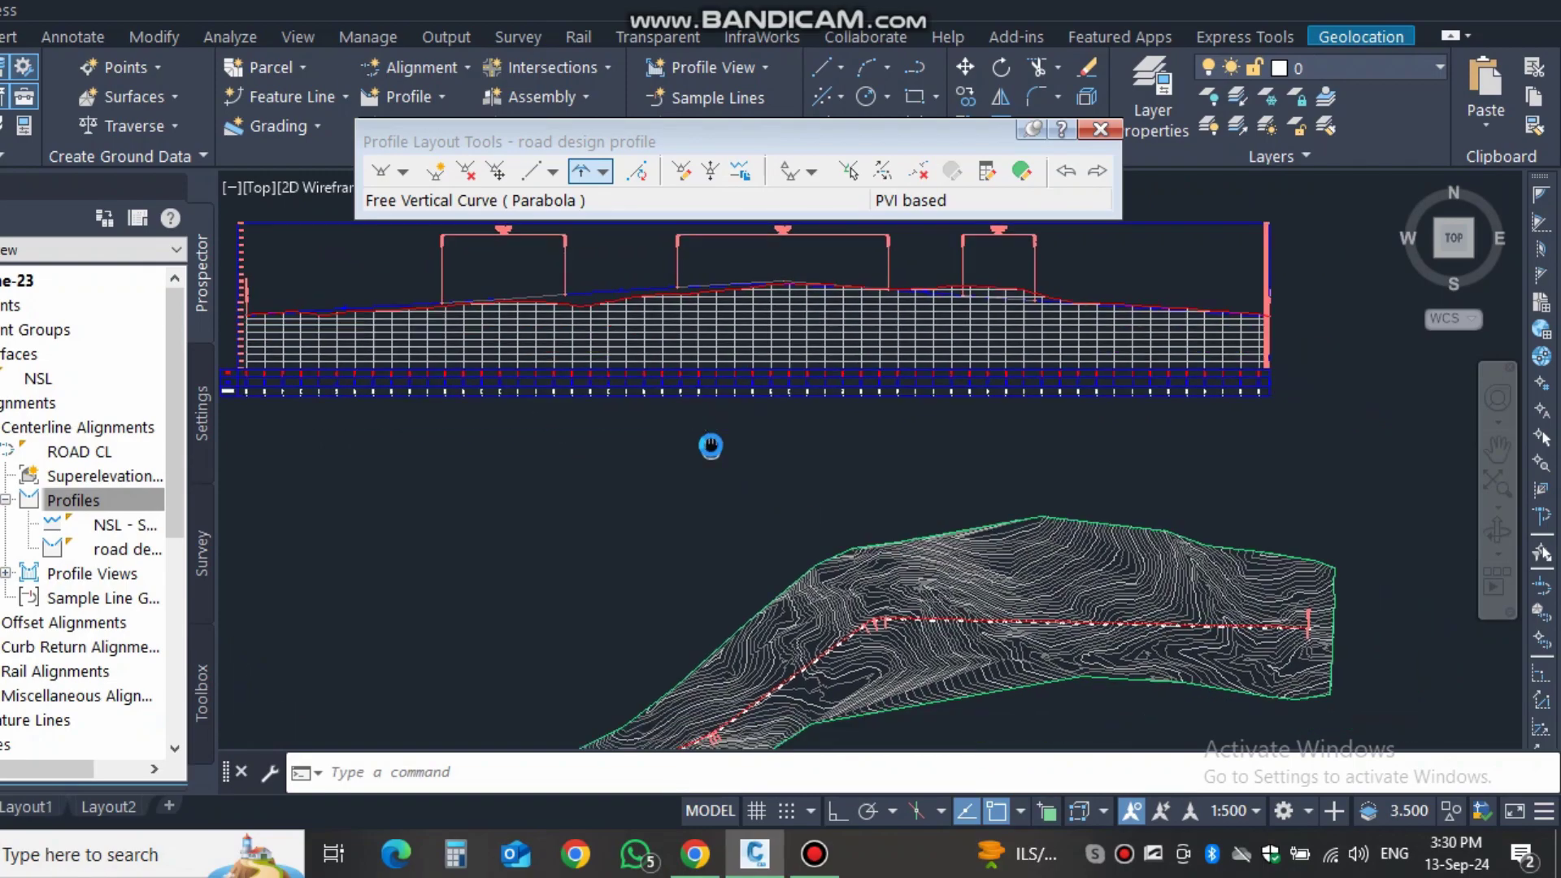
- Close the Profile Layout Tools and inspect the finished profile view, from its full extent to the bands at its first stations
{"action": "scroll", "coordinate": [928, 421], "scroll_direction": "down", "scroll_amount": 2}
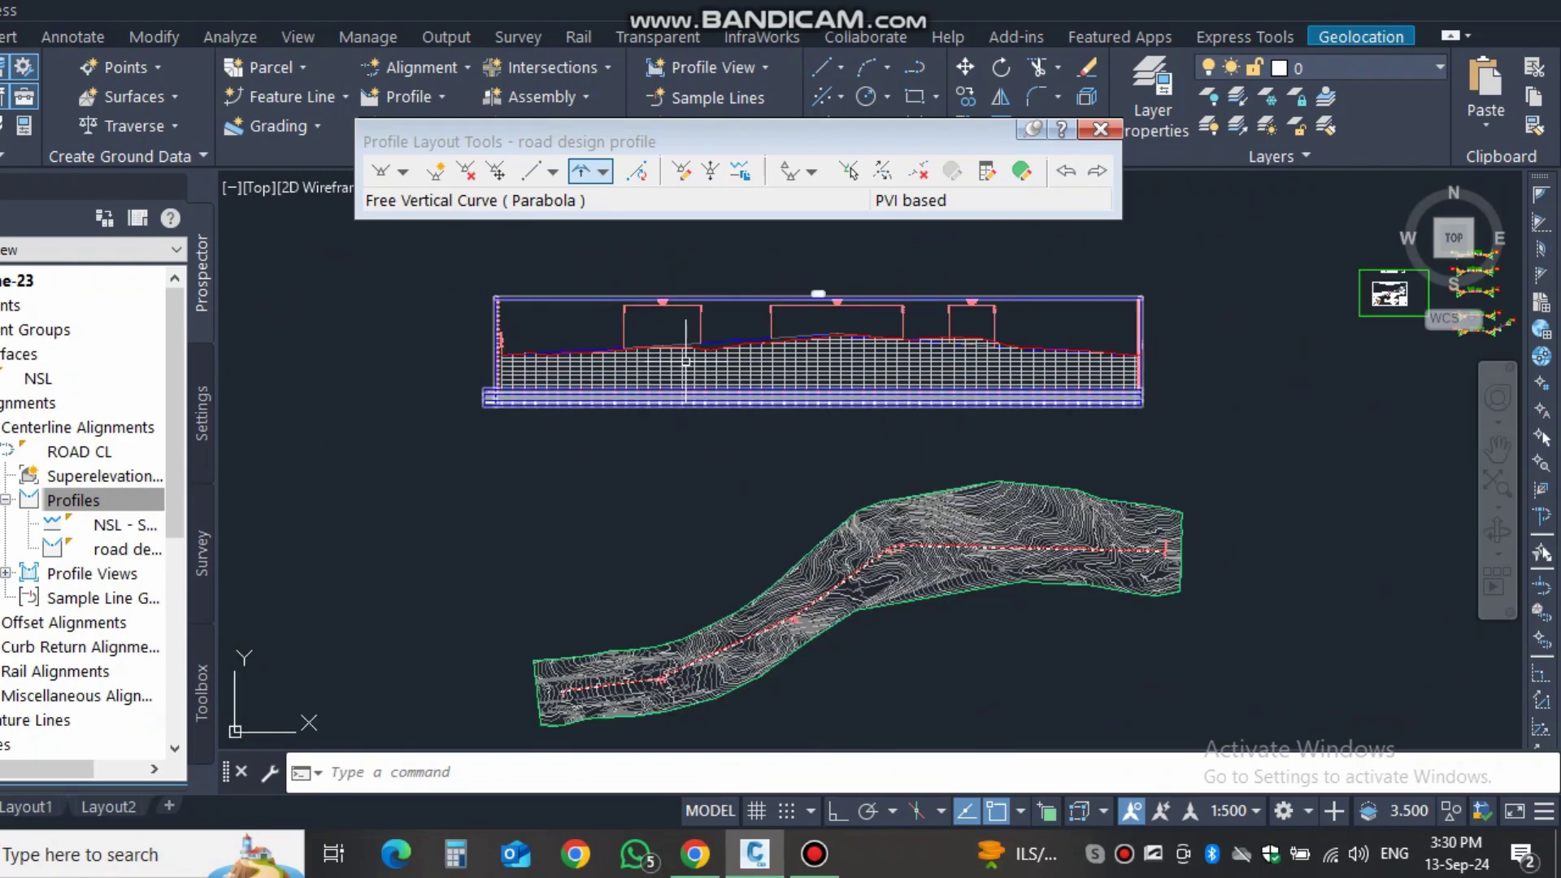
{"action": "scroll", "coordinate": [685, 362], "scroll_direction": "up", "scroll_amount": 2}
{"action": "mouse_move", "coordinate": [945, 476]}
{"action": "middle_mouse_down"}
{"action": "mouse_move", "coordinate": [902, 414]}
{"action": "mouse_move", "coordinate": [881, 426]}
{"action": "middle_mouse_up"}
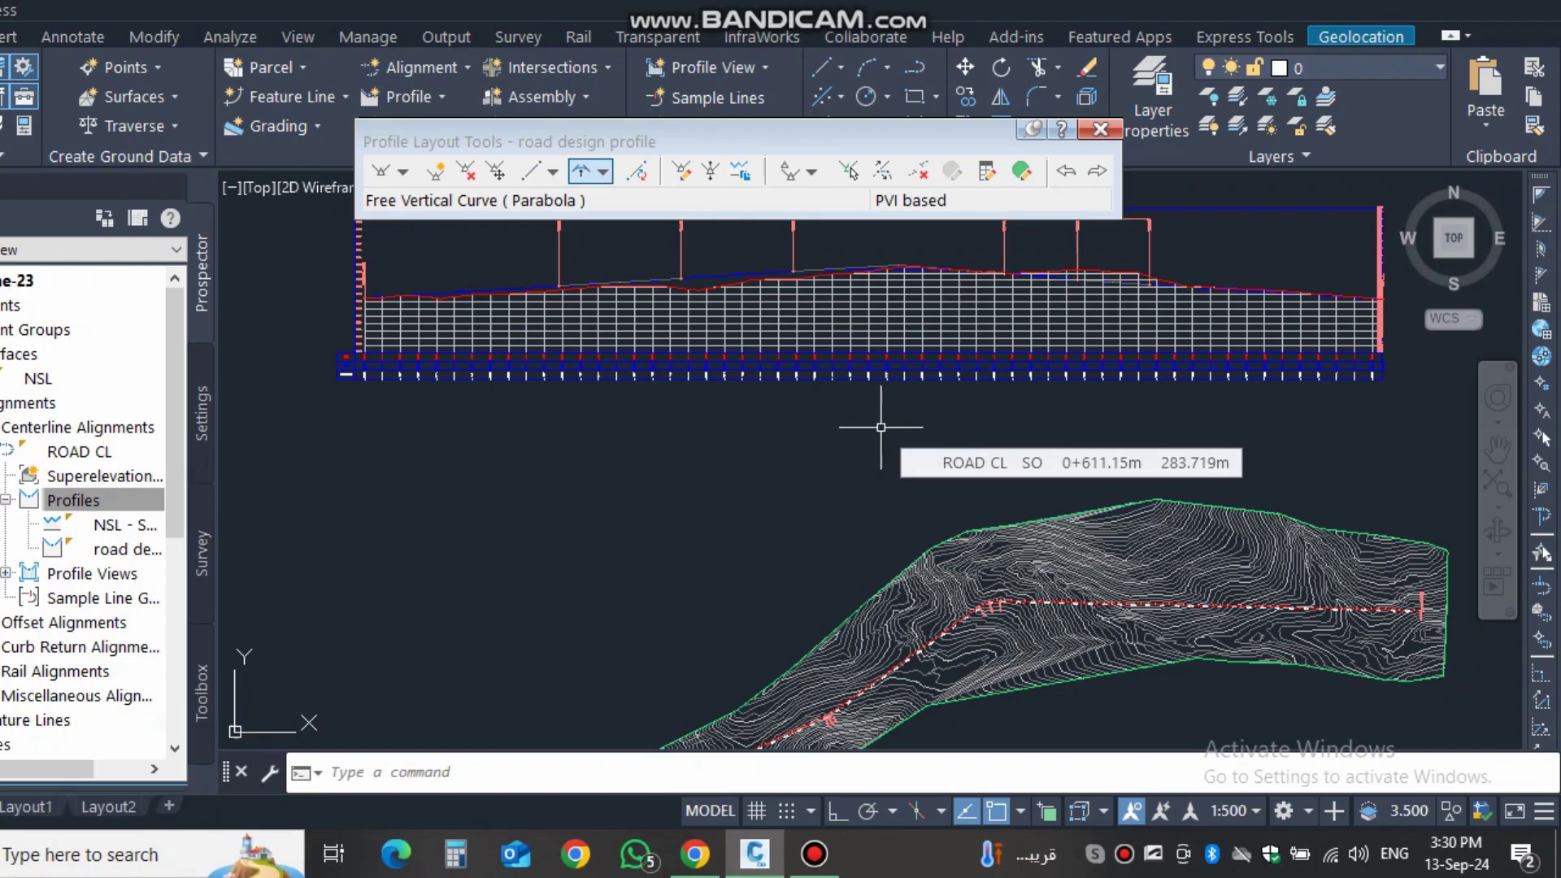
{"action": "scroll", "coordinate": [880, 427], "scroll_direction": "down", "scroll_amount": 3}
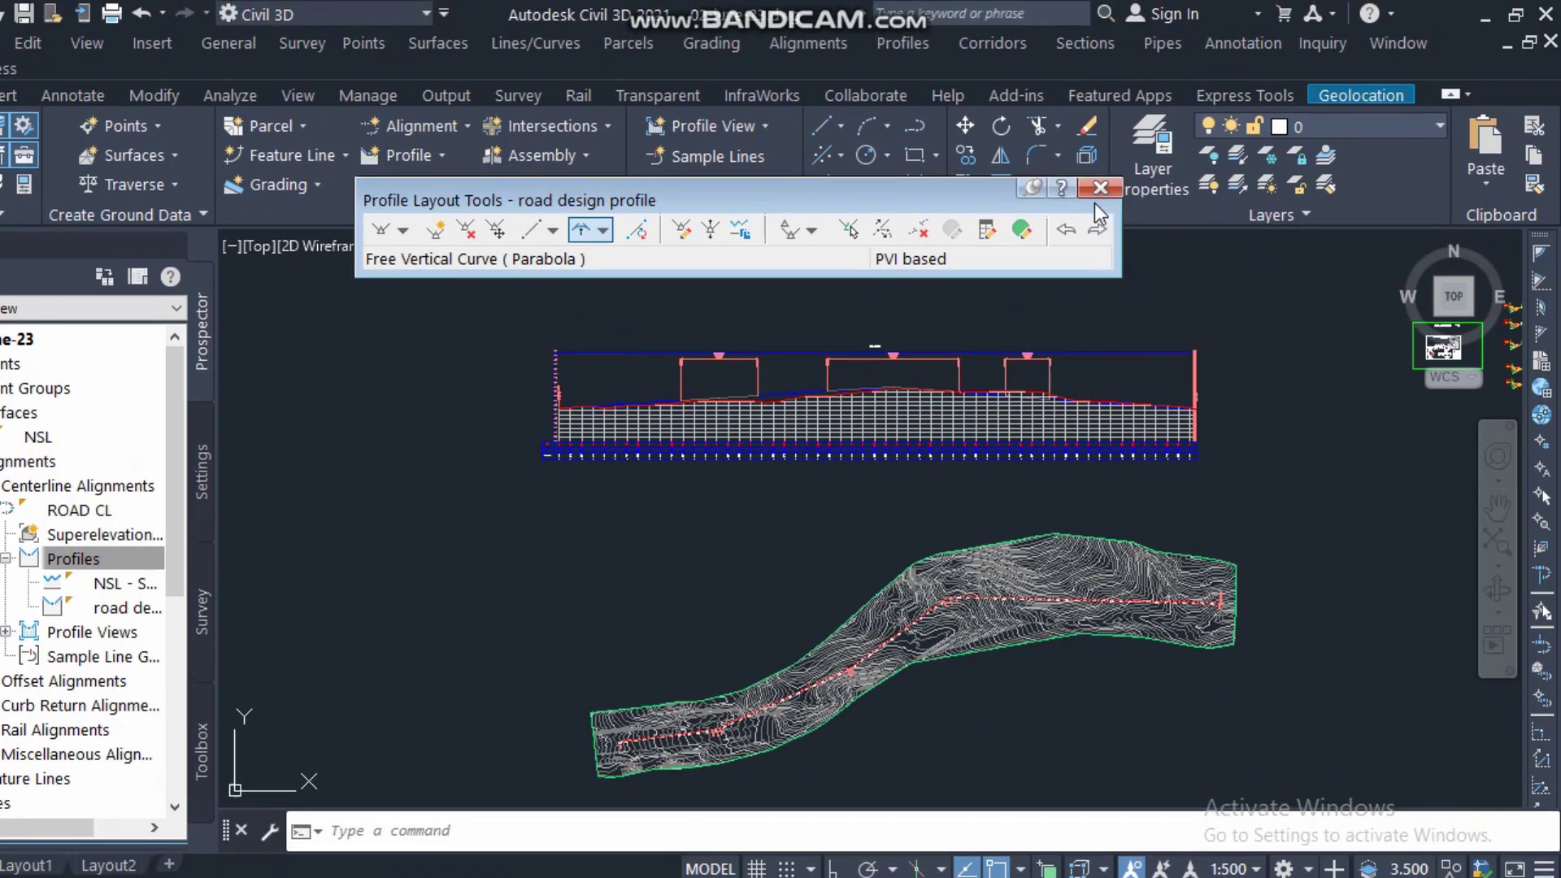
{"action": "scroll", "coordinate": [919, 498], "scroll_direction": "up", "scroll_amount": 2}
{"action": "scroll", "coordinate": [871, 446], "scroll_direction": "down", "scroll_amount": 2}
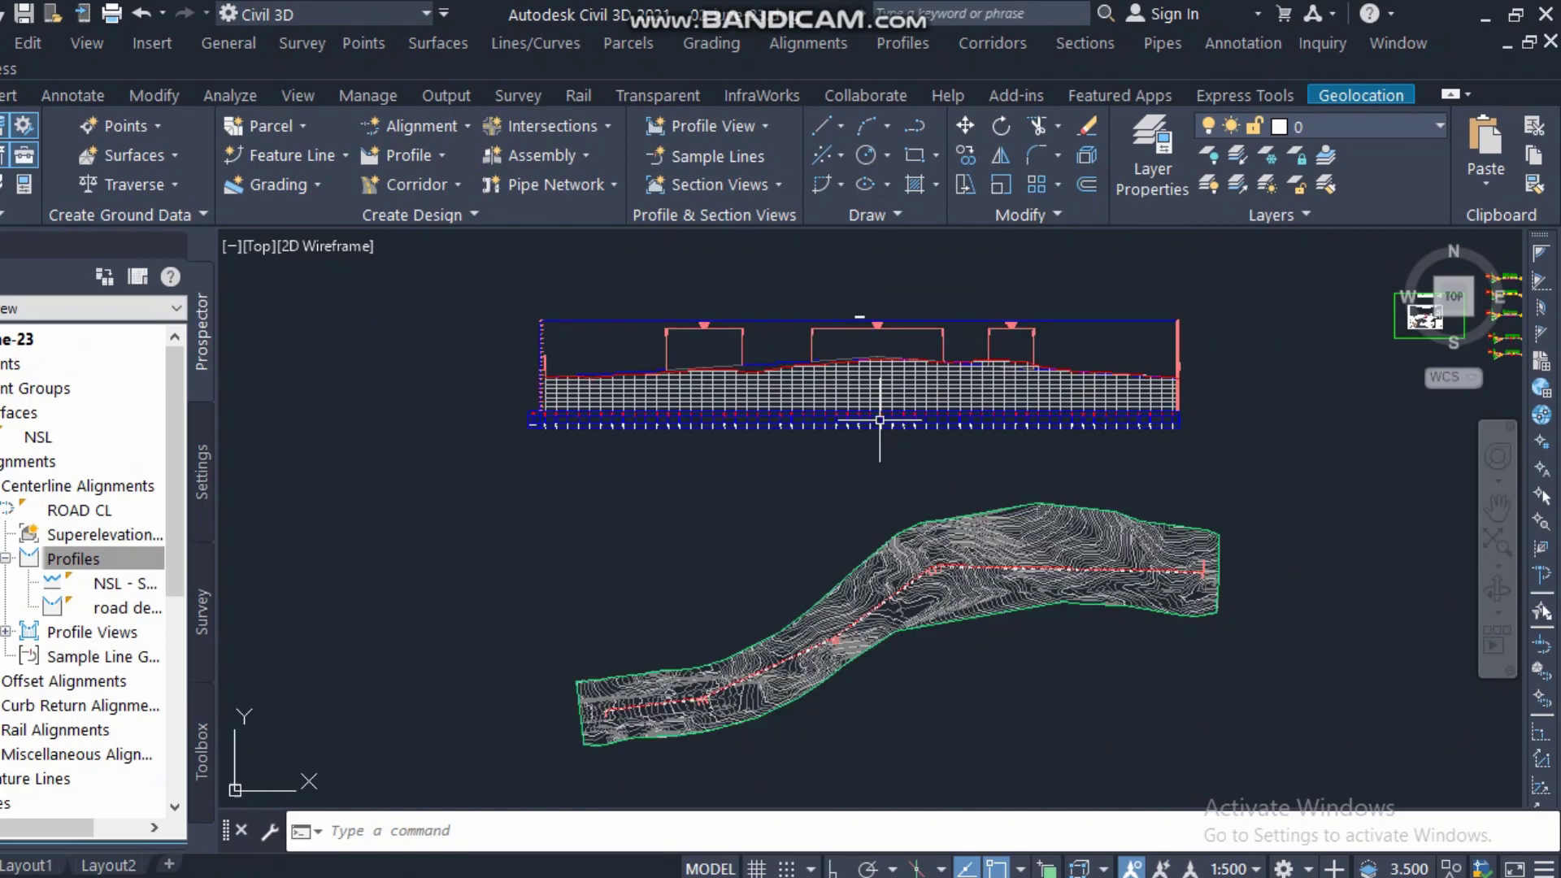
{"action": "scroll", "coordinate": [656, 429], "scroll_direction": "up", "scroll_amount": 2}
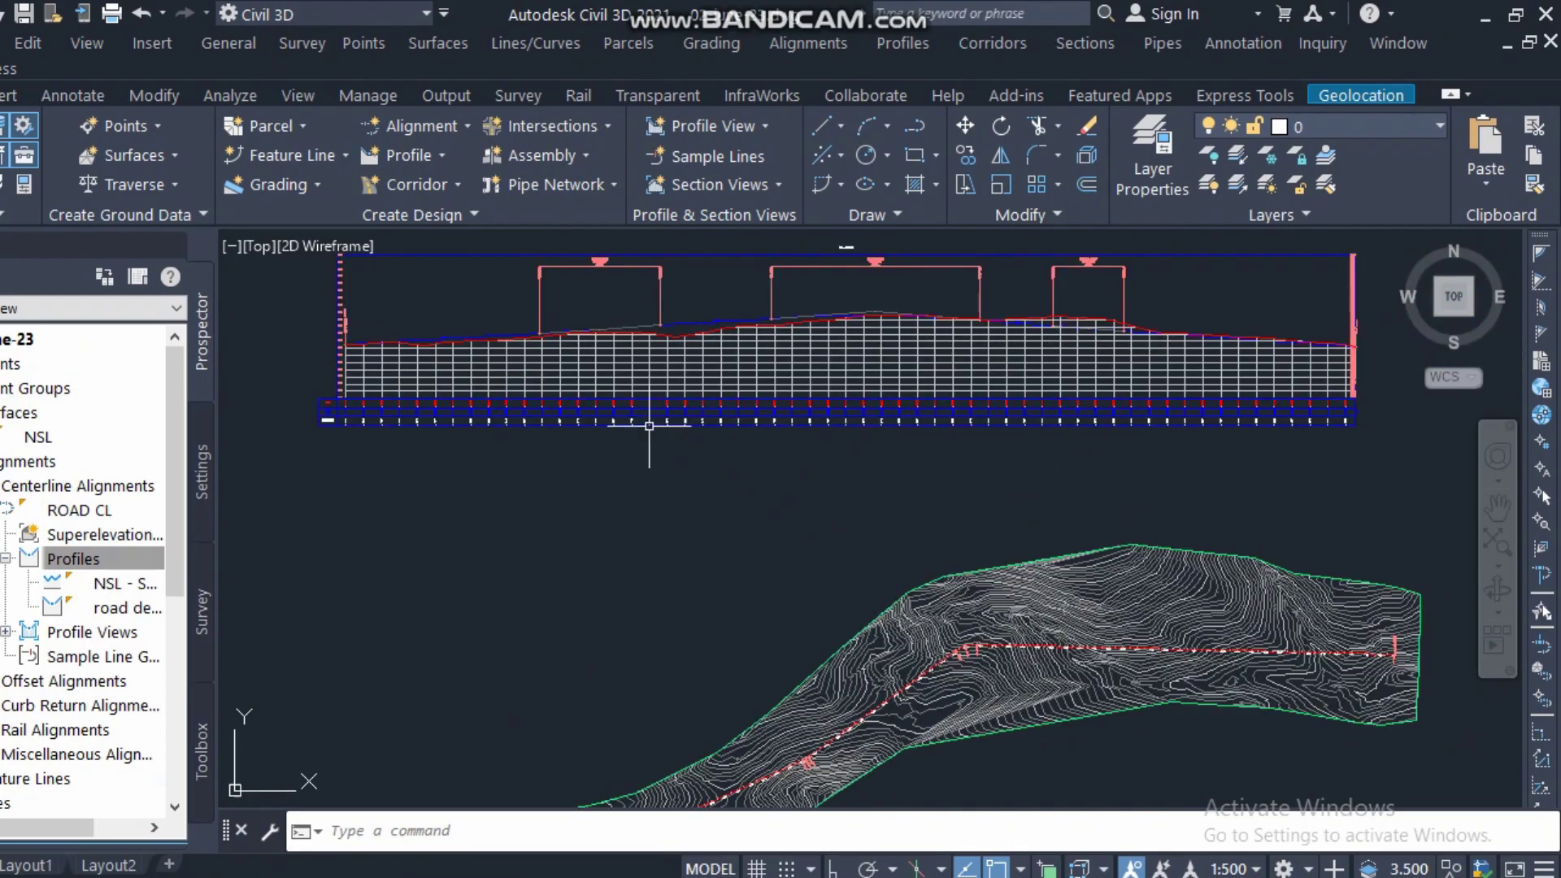
{"action": "scroll", "coordinate": [535, 446], "scroll_direction": "up", "scroll_amount": 2}
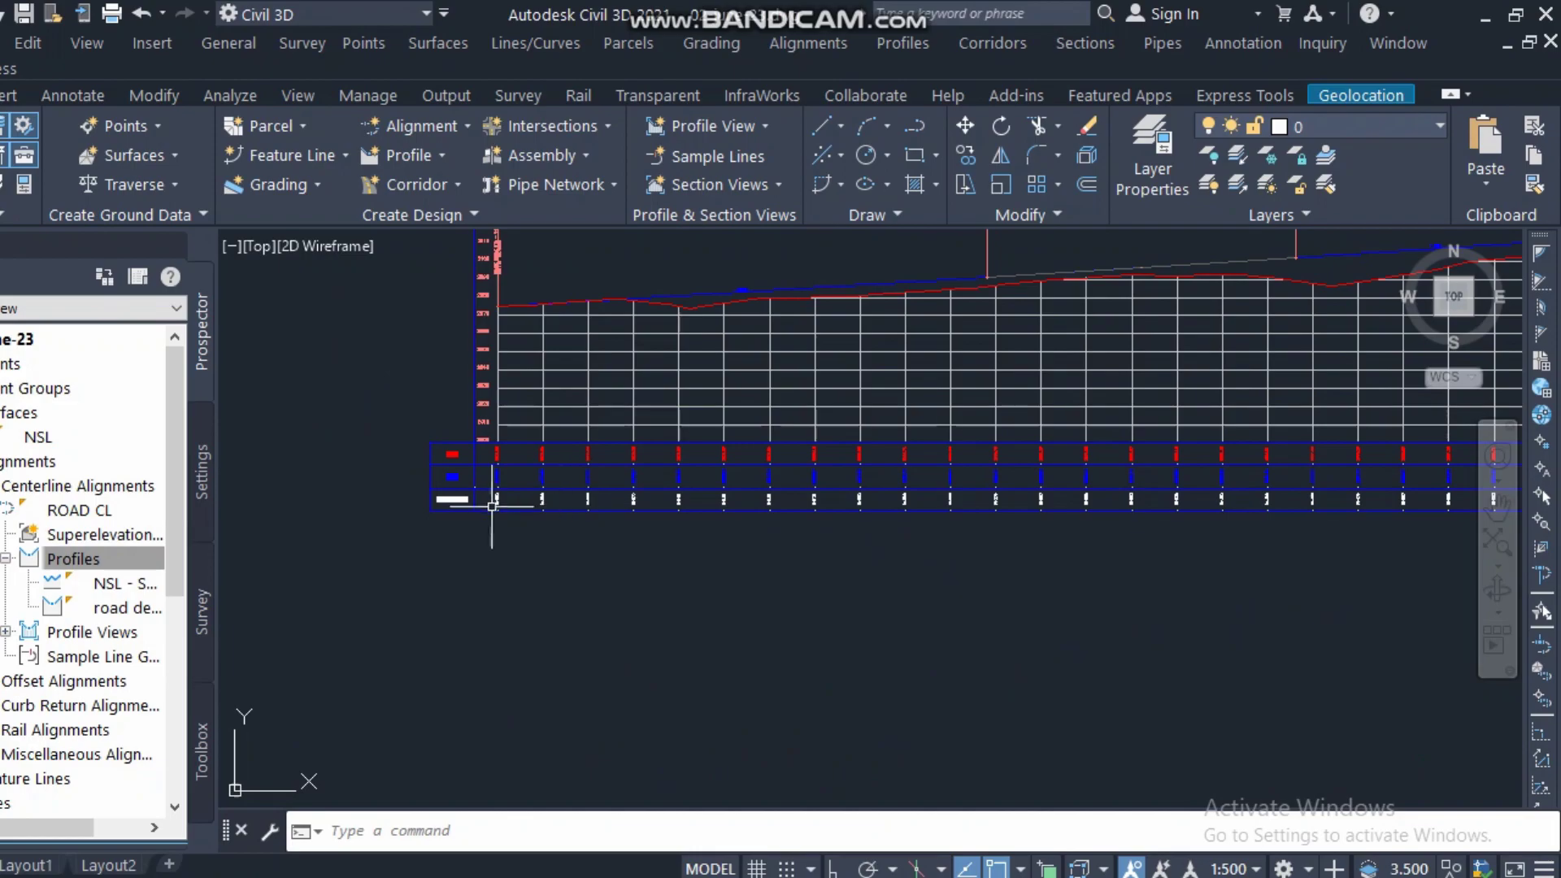
{"action": "scroll", "coordinate": [520, 512], "scroll_direction": "down", "scroll_amount": 2}
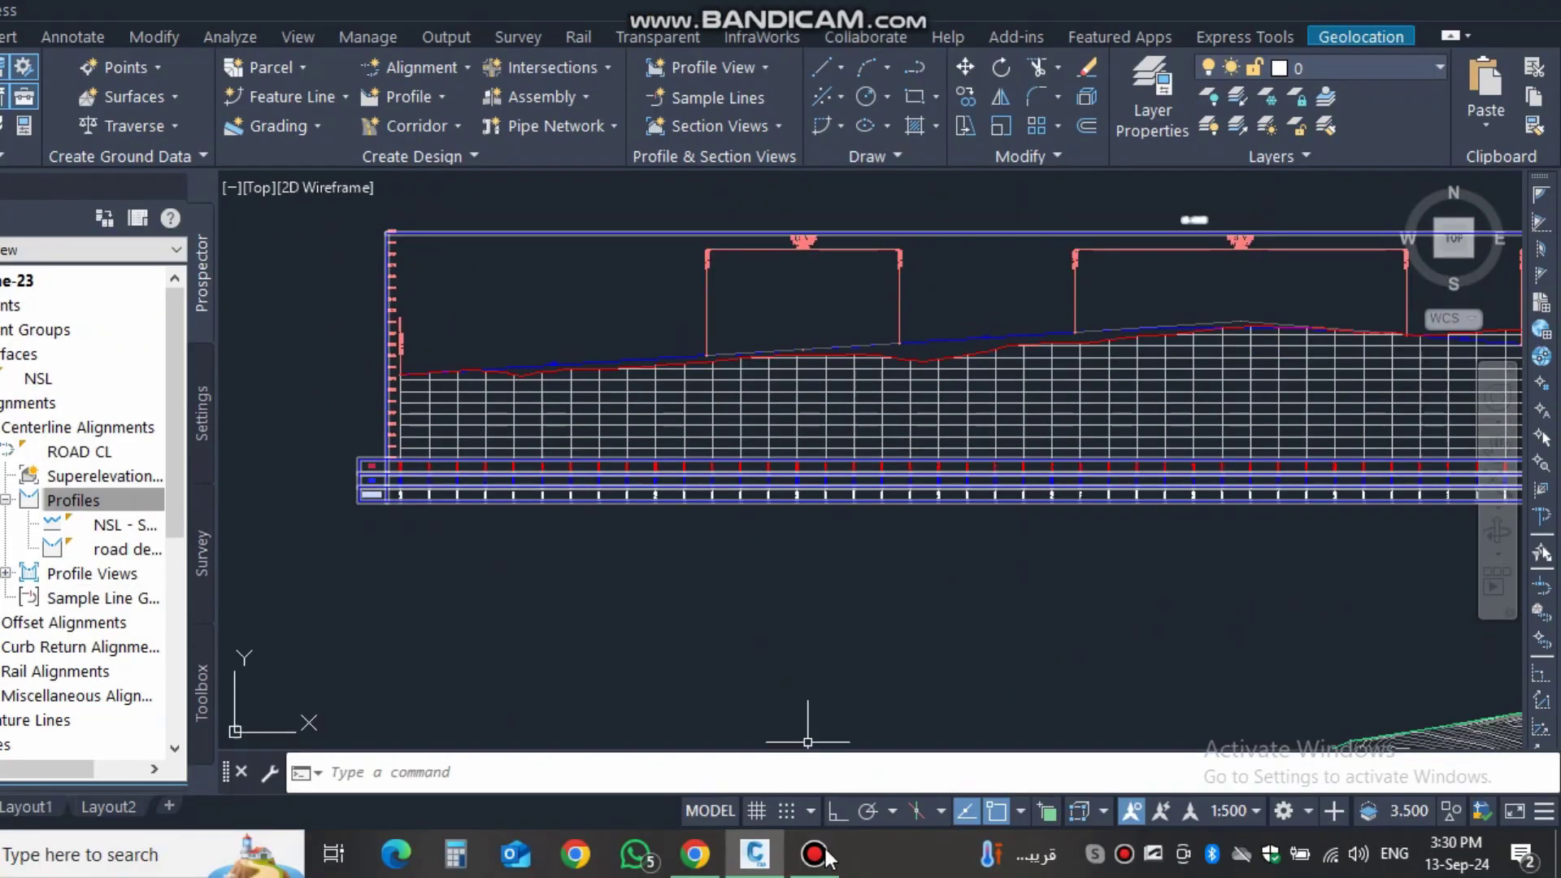
{"action": "left_click", "coordinate": [784, 877]}
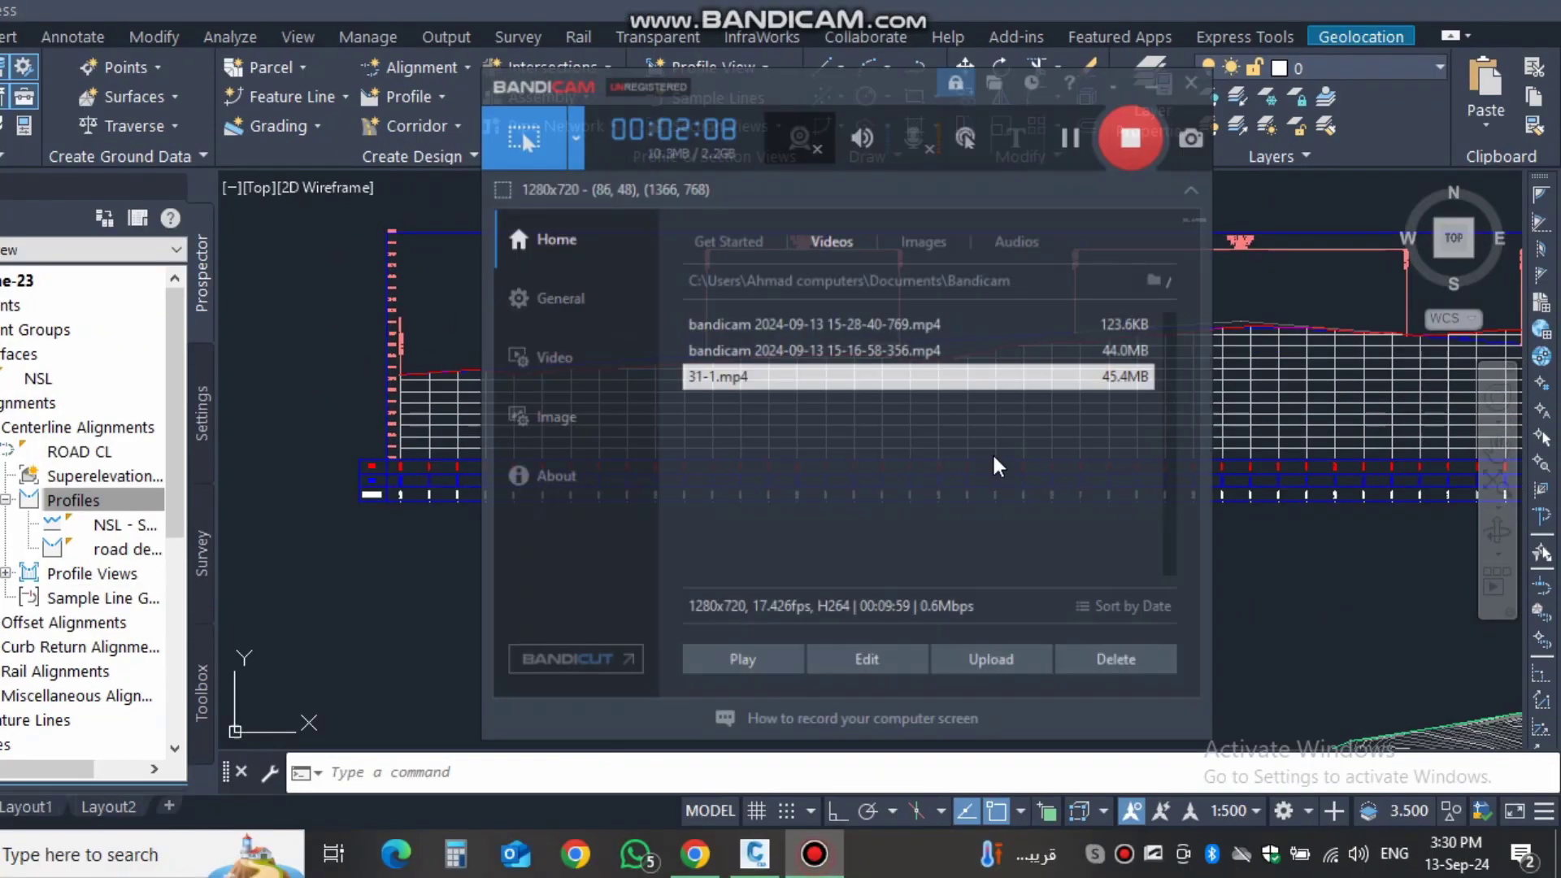